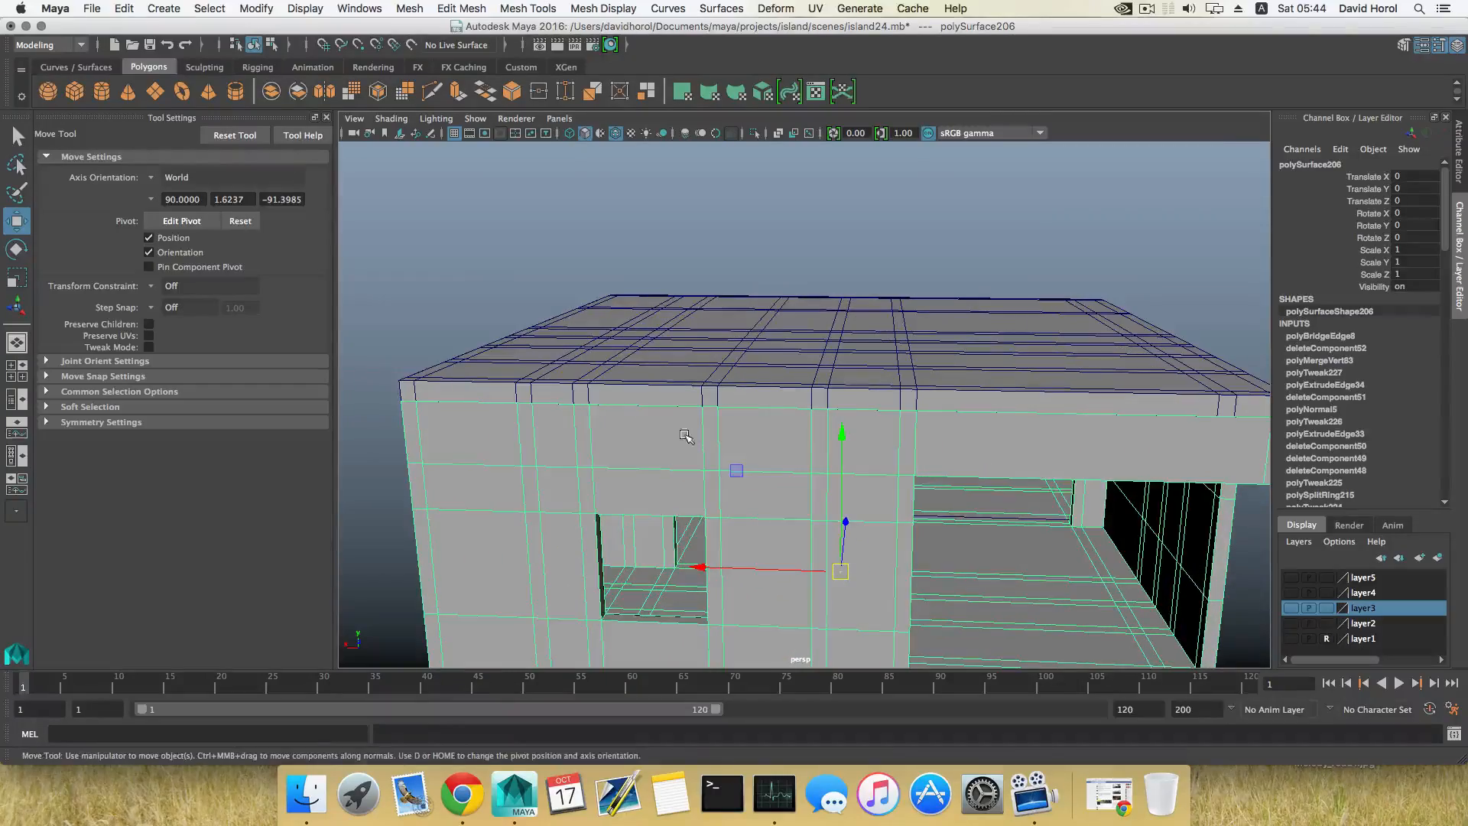
Step: Select the roof slab of the house instead of the walls
alt+drag(877, 425, 711, 418)
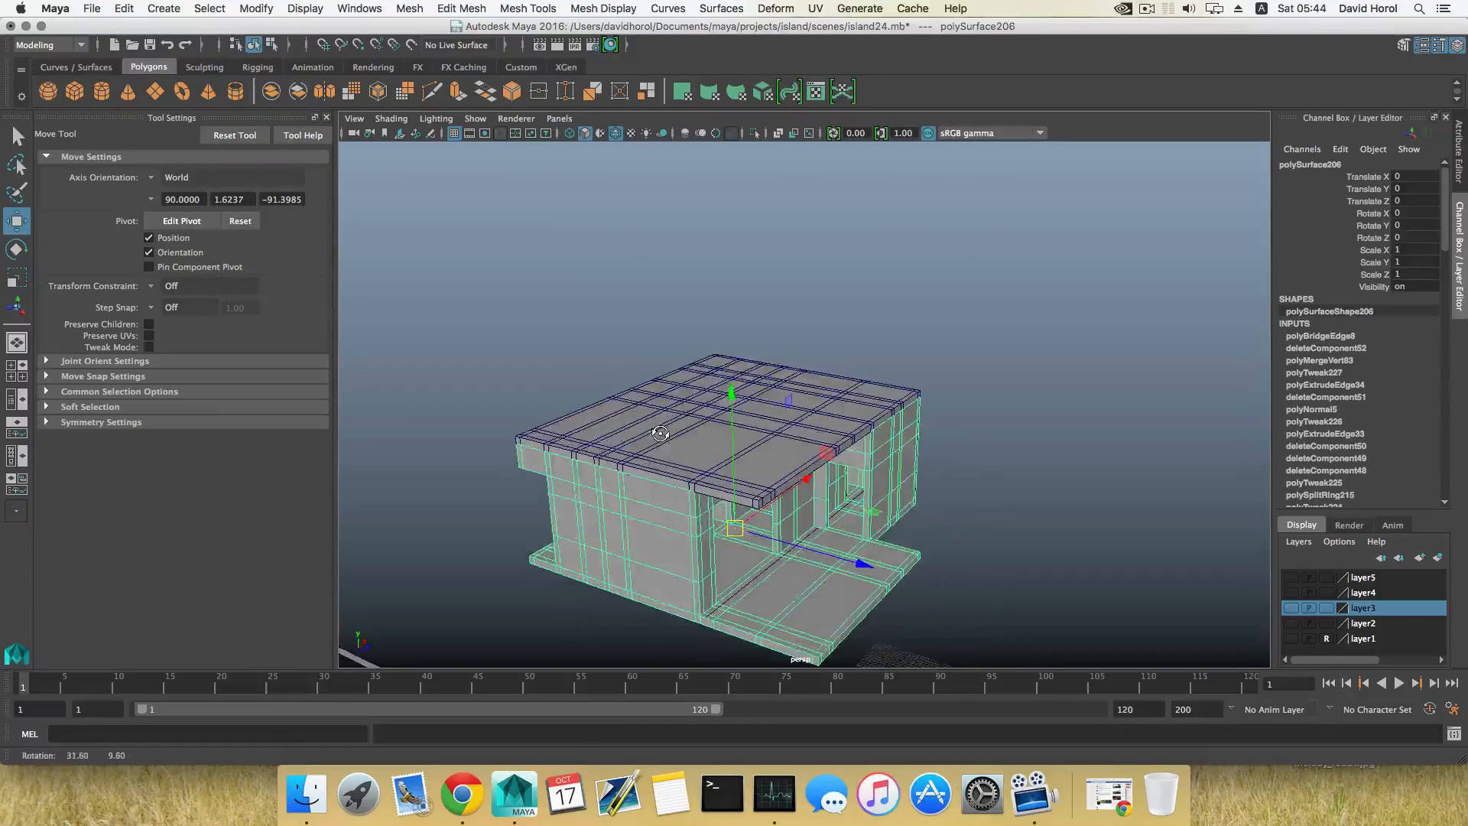
alt+right_drag(704, 427, 821, 451)
alt+drag(857, 454, 645, 452)
alt+drag(890, 463, 734, 484)
click(746, 464)
alt+drag(710, 585, 805, 449)
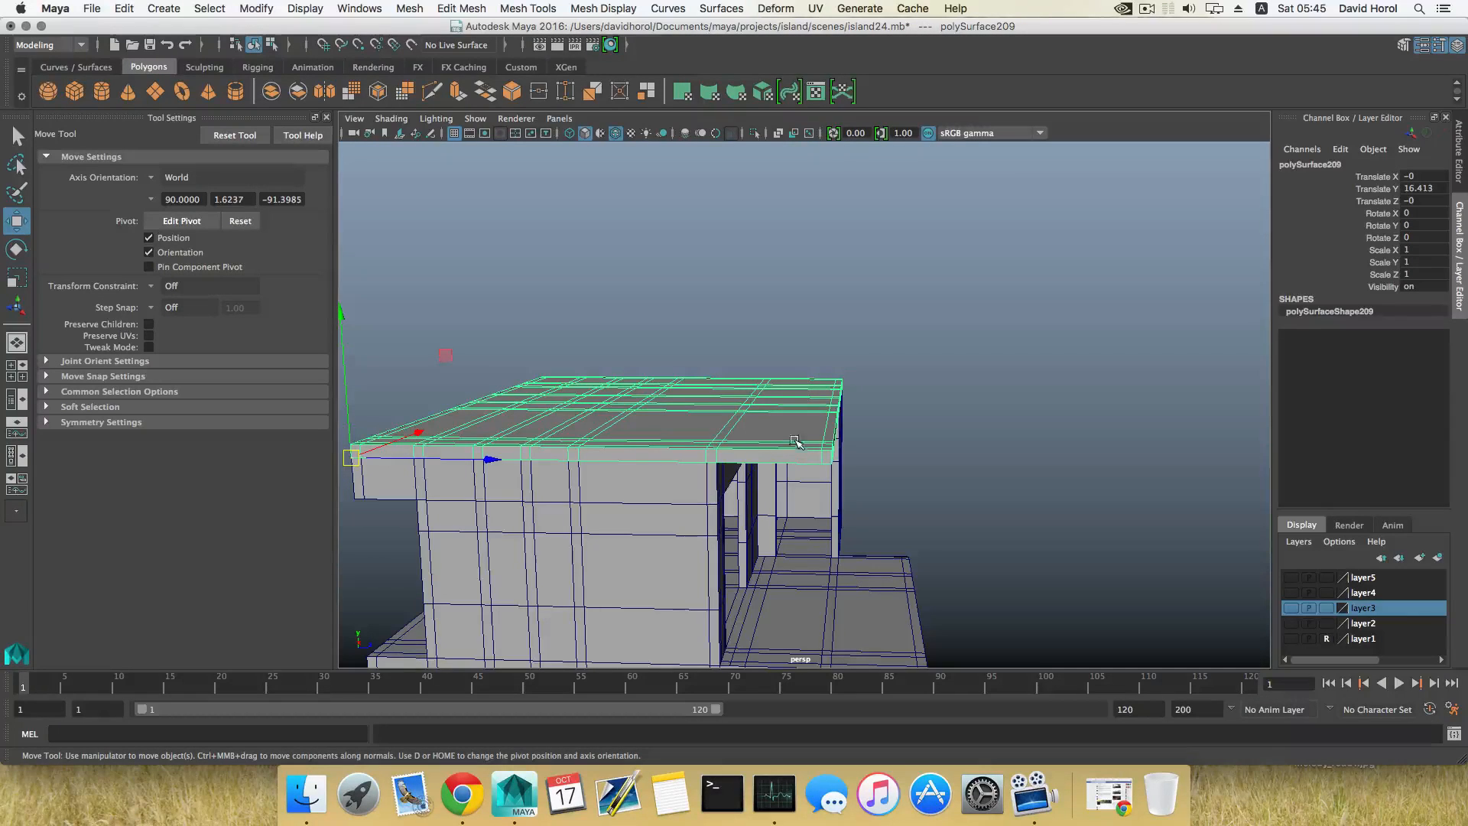
alt+drag(638, 414, 761, 444)
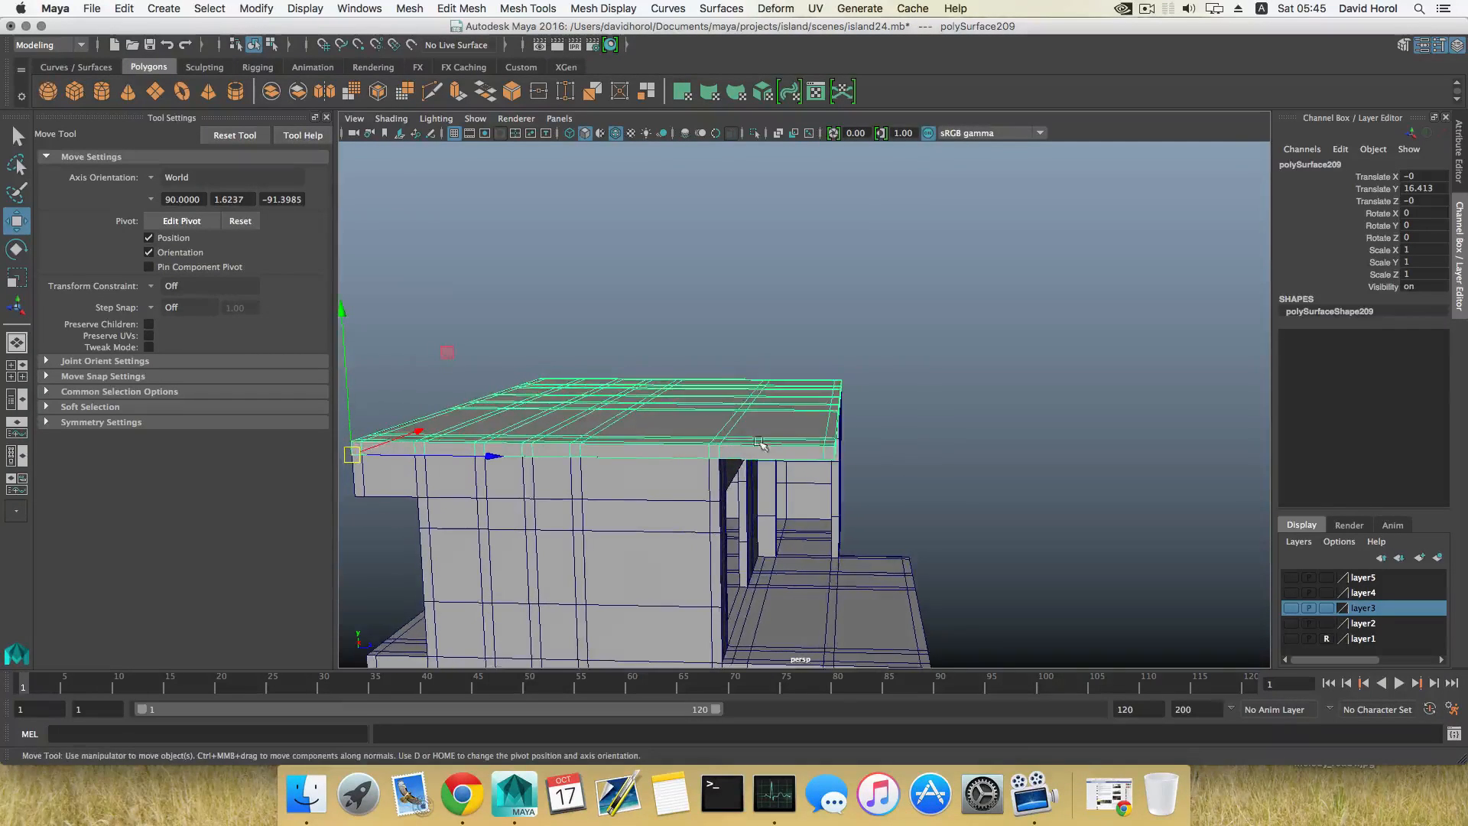
shift+right_drag(796, 440, 745, 454)
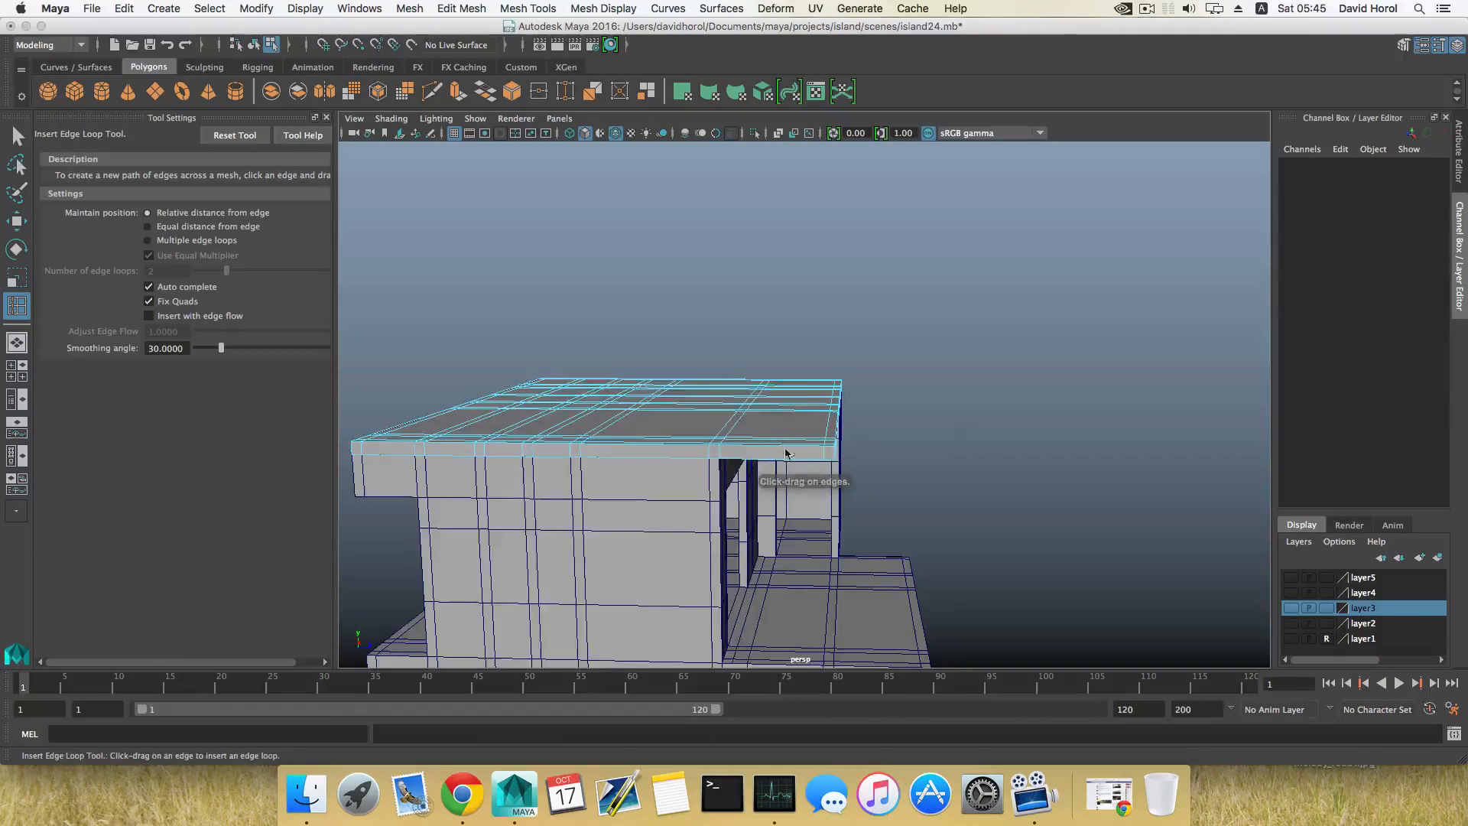
alt+drag(785, 449, 761, 463)
Step: Select the narrow face strip running across the roof's width and extract it as a separate piece
right_drag(760, 388, 761, 432)
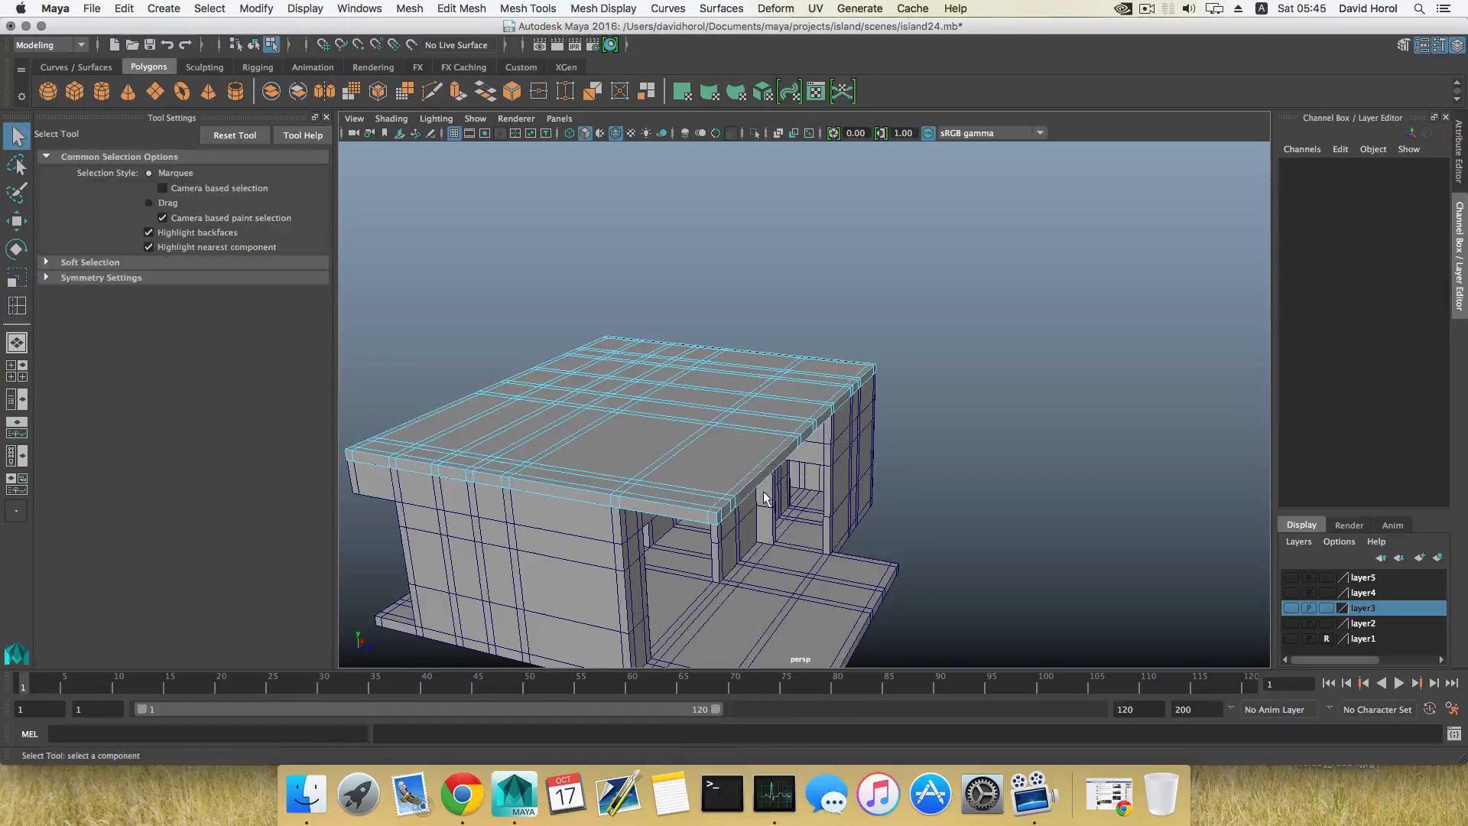
click(618, 496)
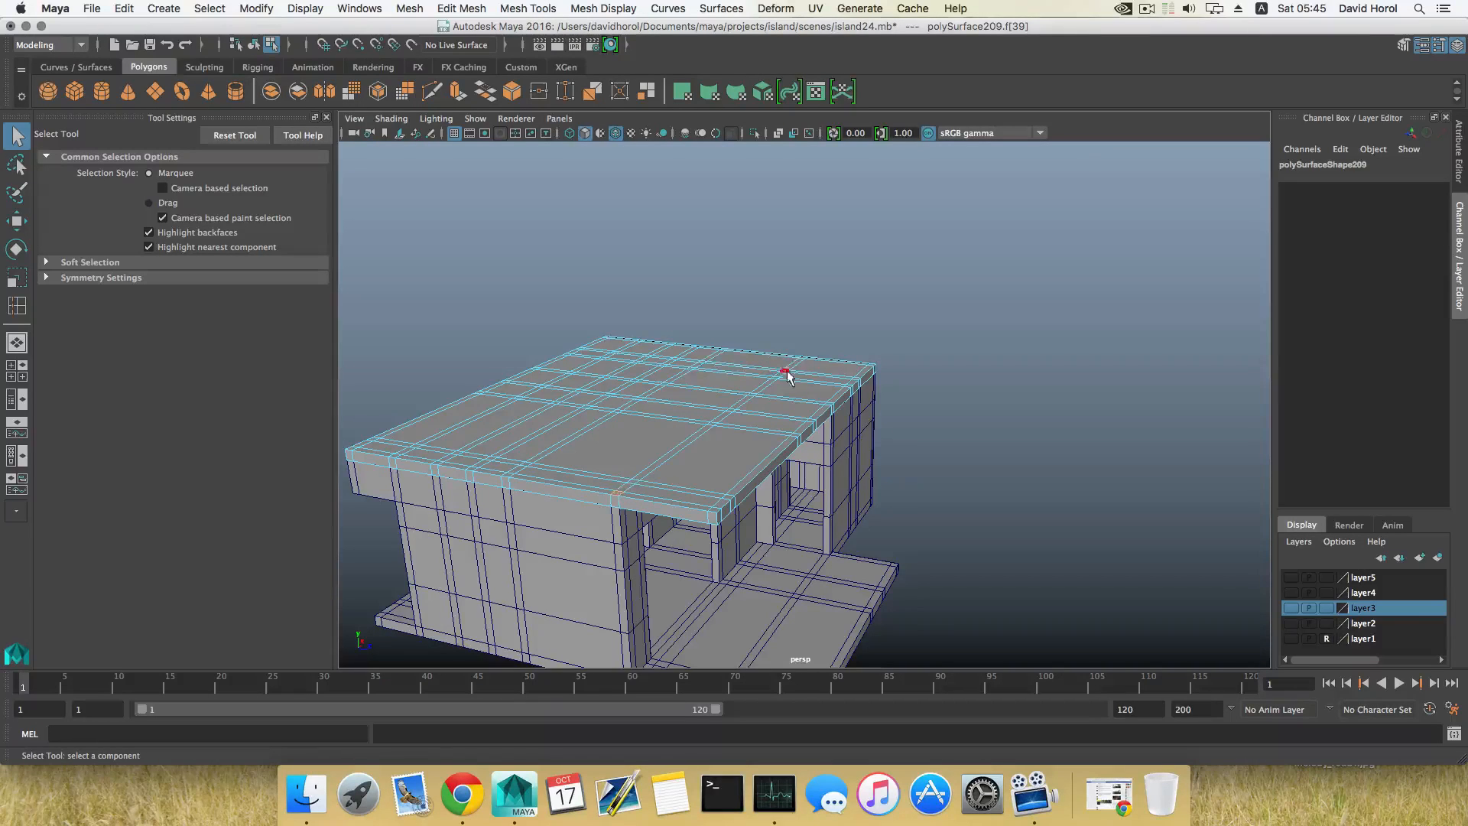
alt+drag(797, 364, 903, 384)
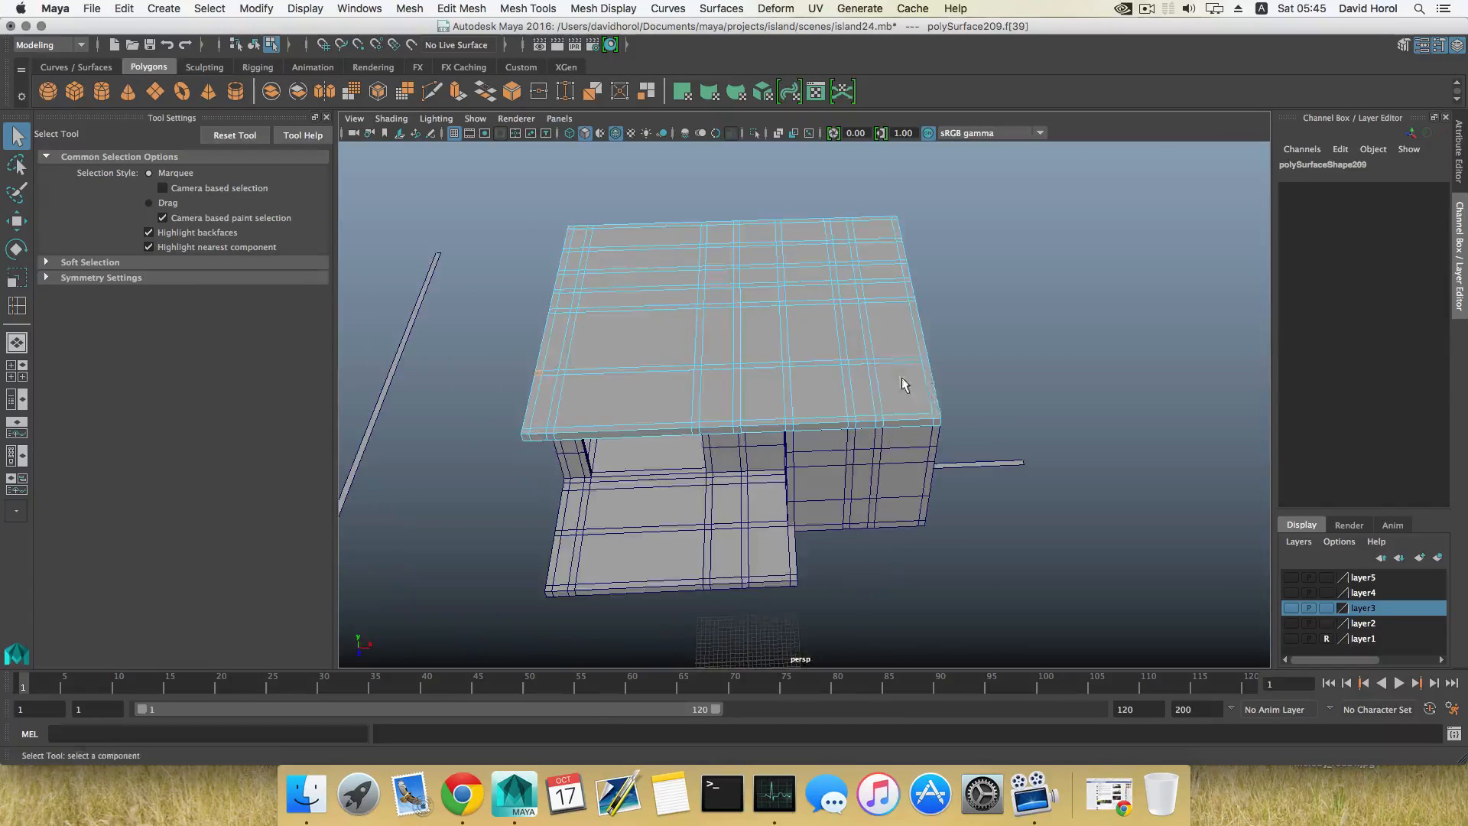
shift+click(925, 361)
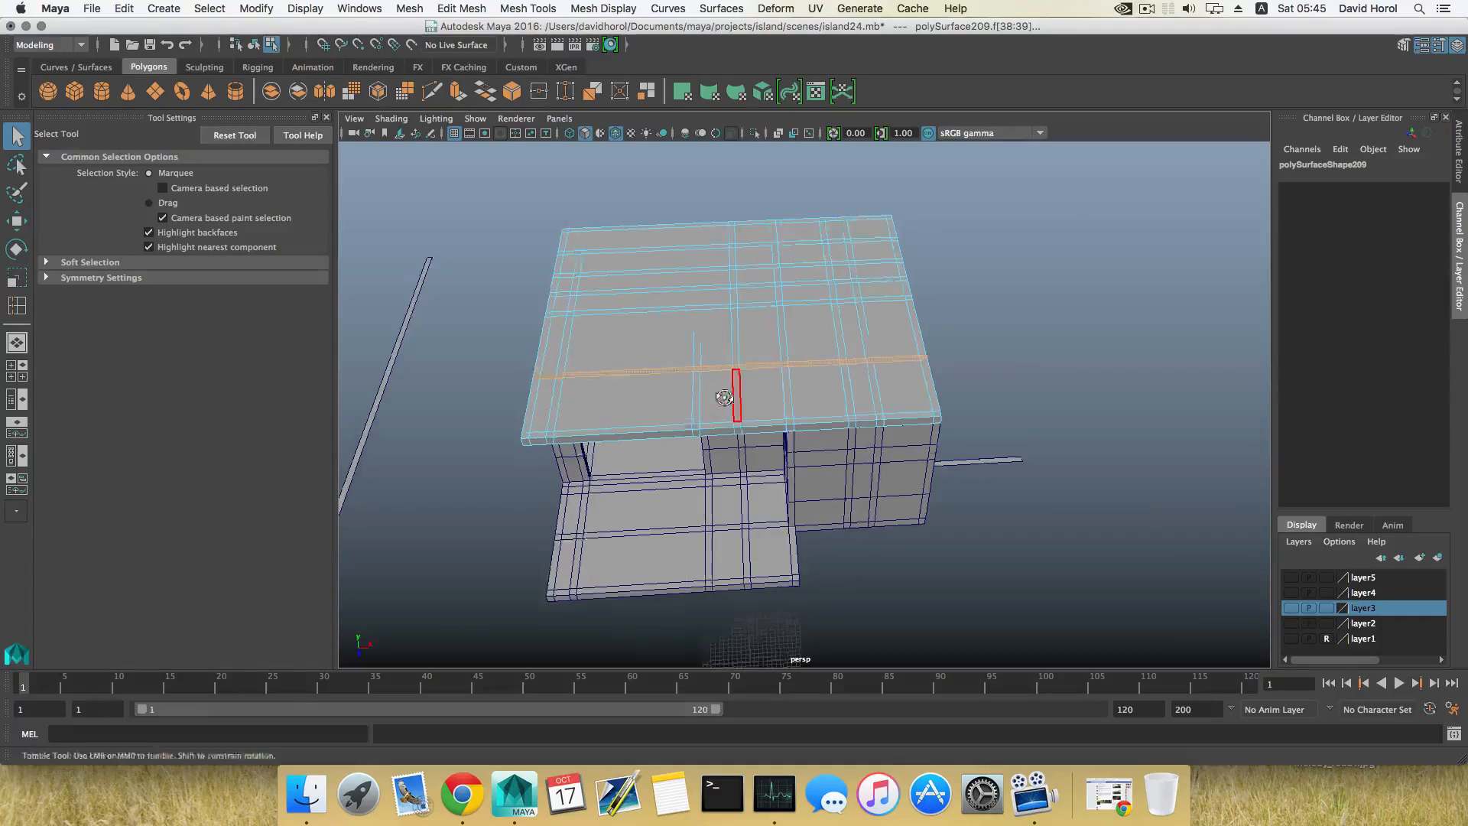
alt+drag(738, 393, 673, 451)
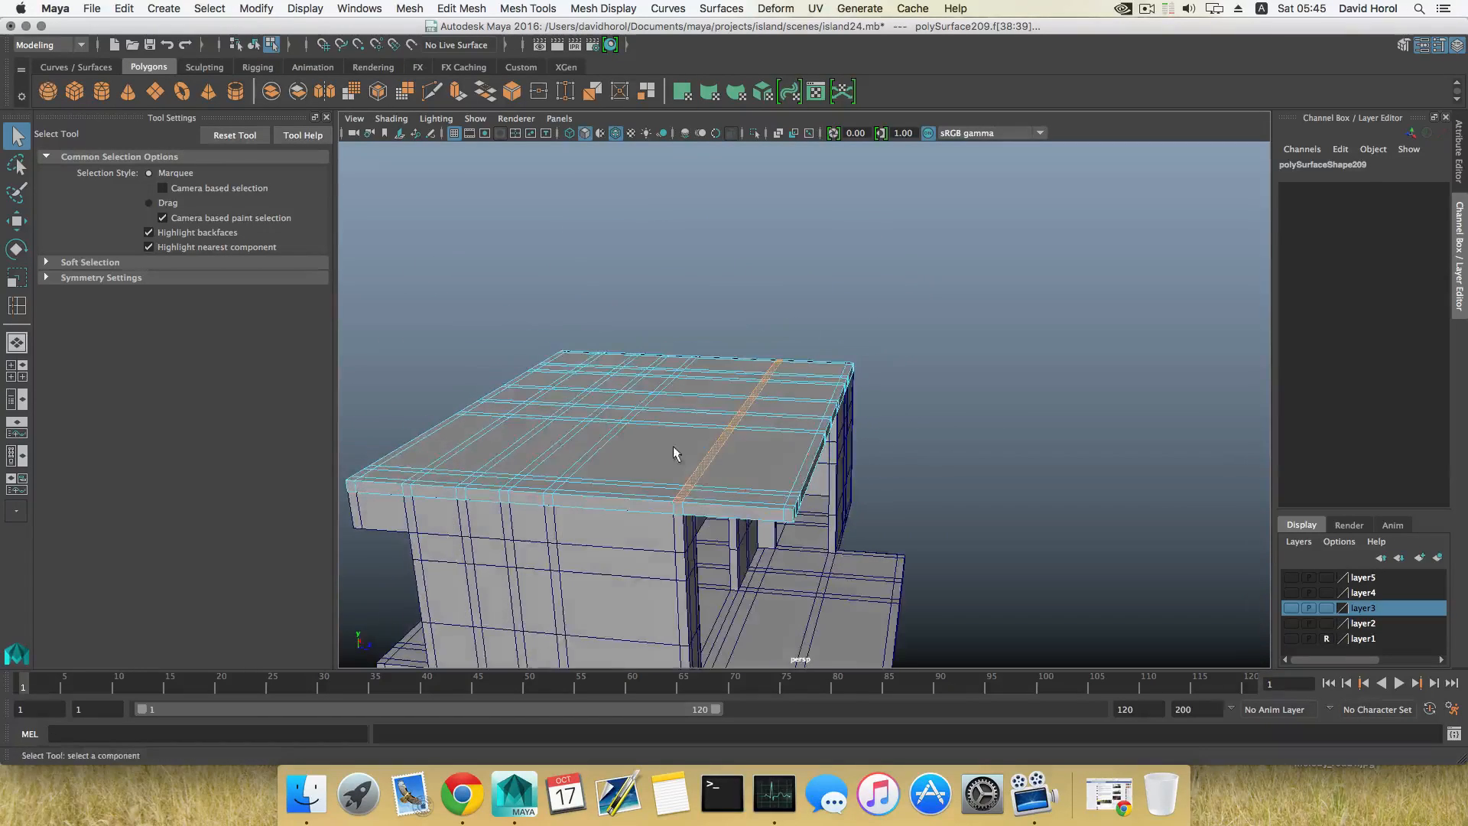
shift+right_drag(726, 434, 719, 636)
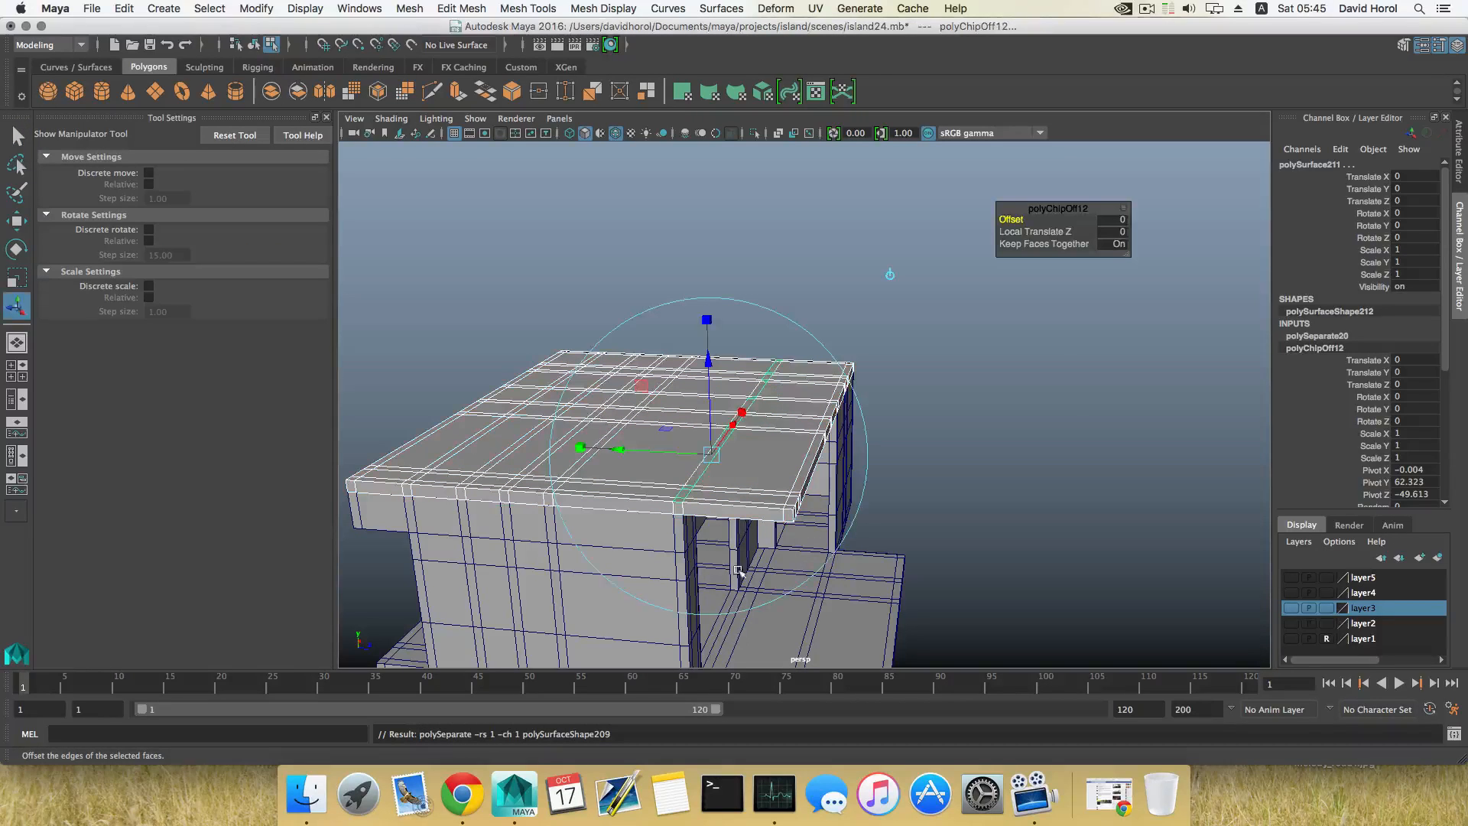
key(F8)
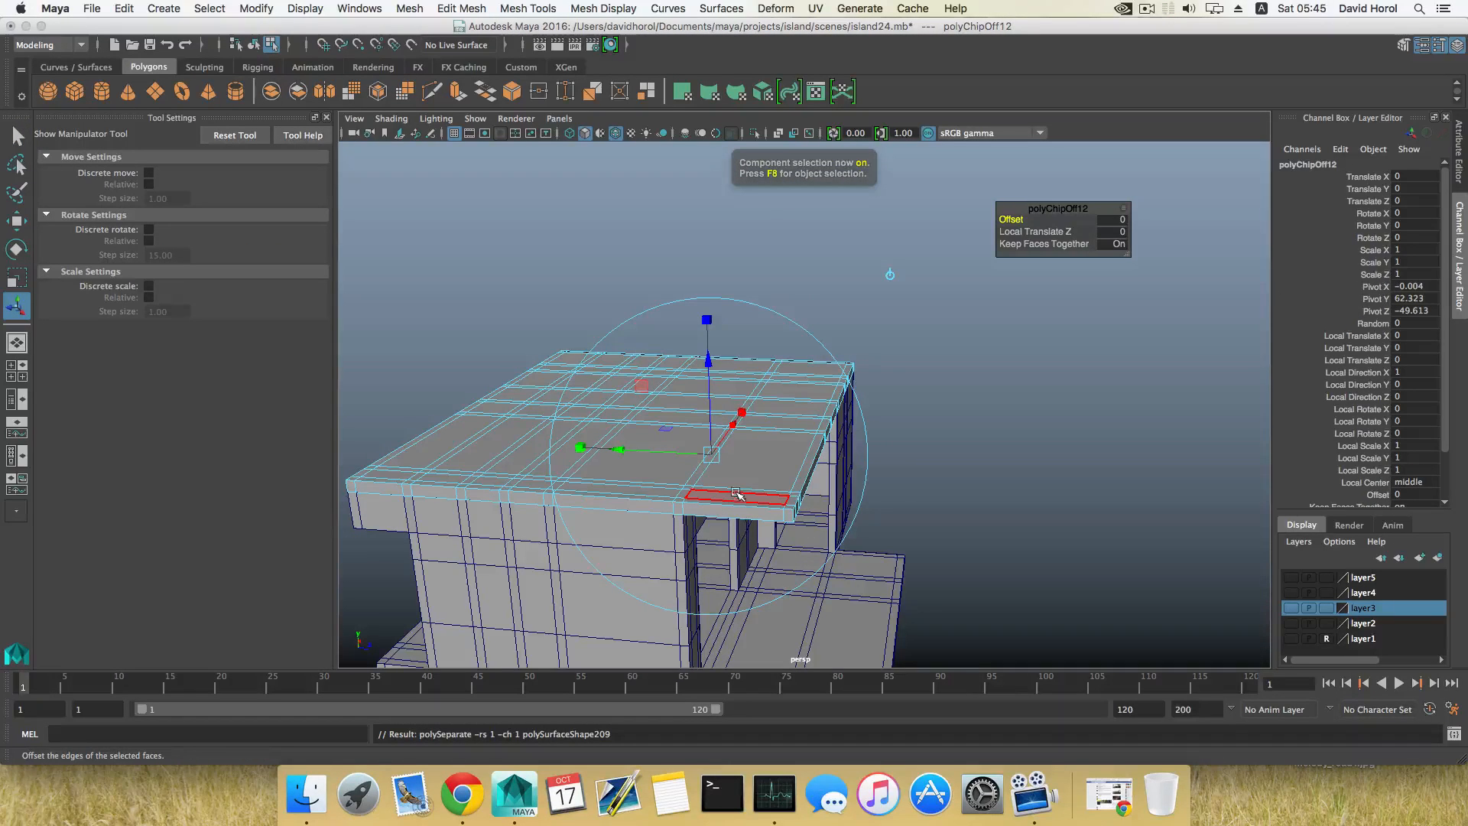
key(F8)
Step: Extract the narrow roof face strip that runs front to back, crossing the first extracted strip
alt+drag(737, 493, 788, 443)
mouse_move(788, 444)
right_down()
mouse_move(792, 425)
mouse_move(791, 472)
right_up()
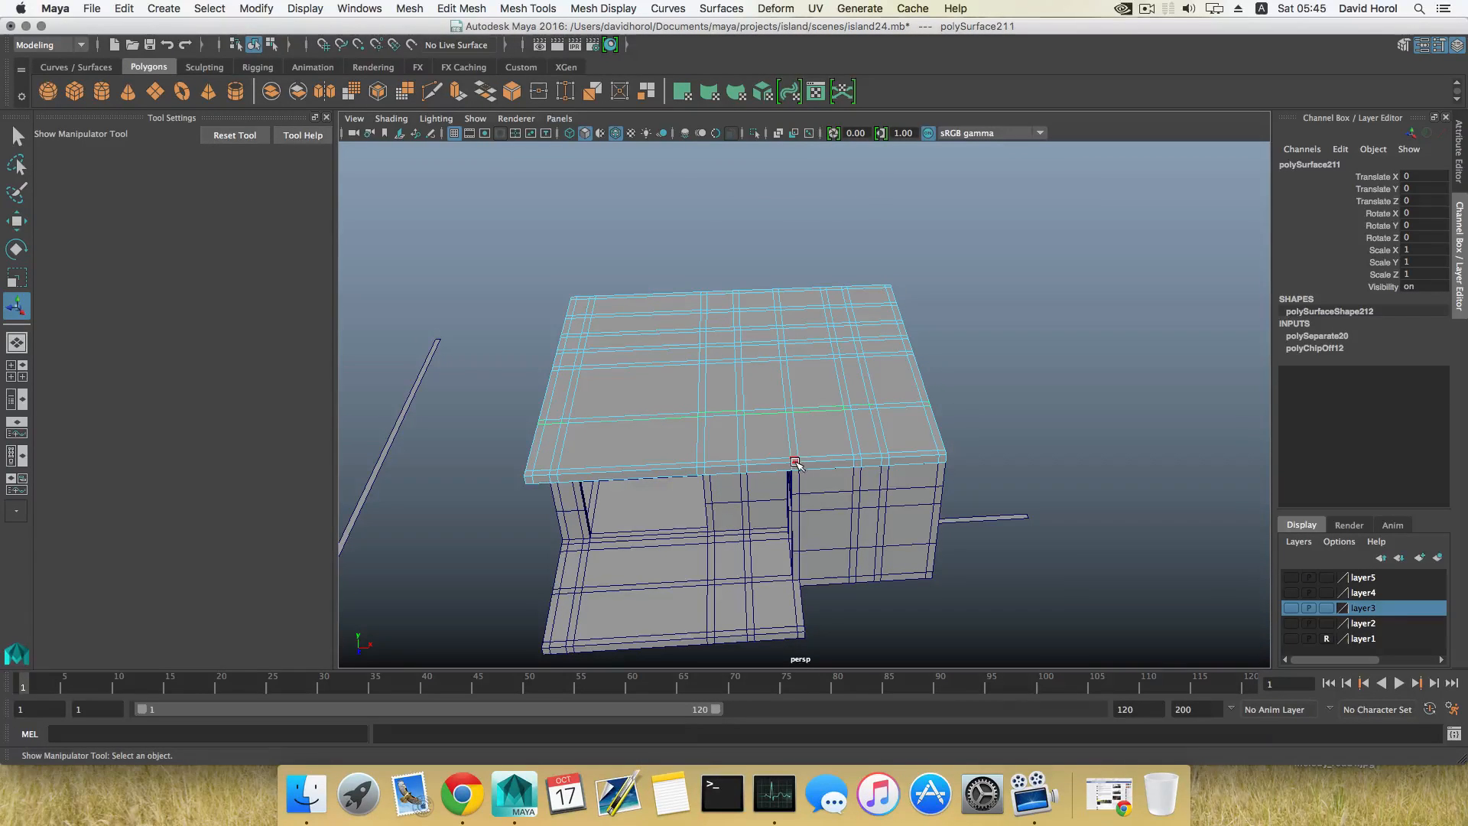
click(795, 460)
alt+drag(698, 479, 824, 509)
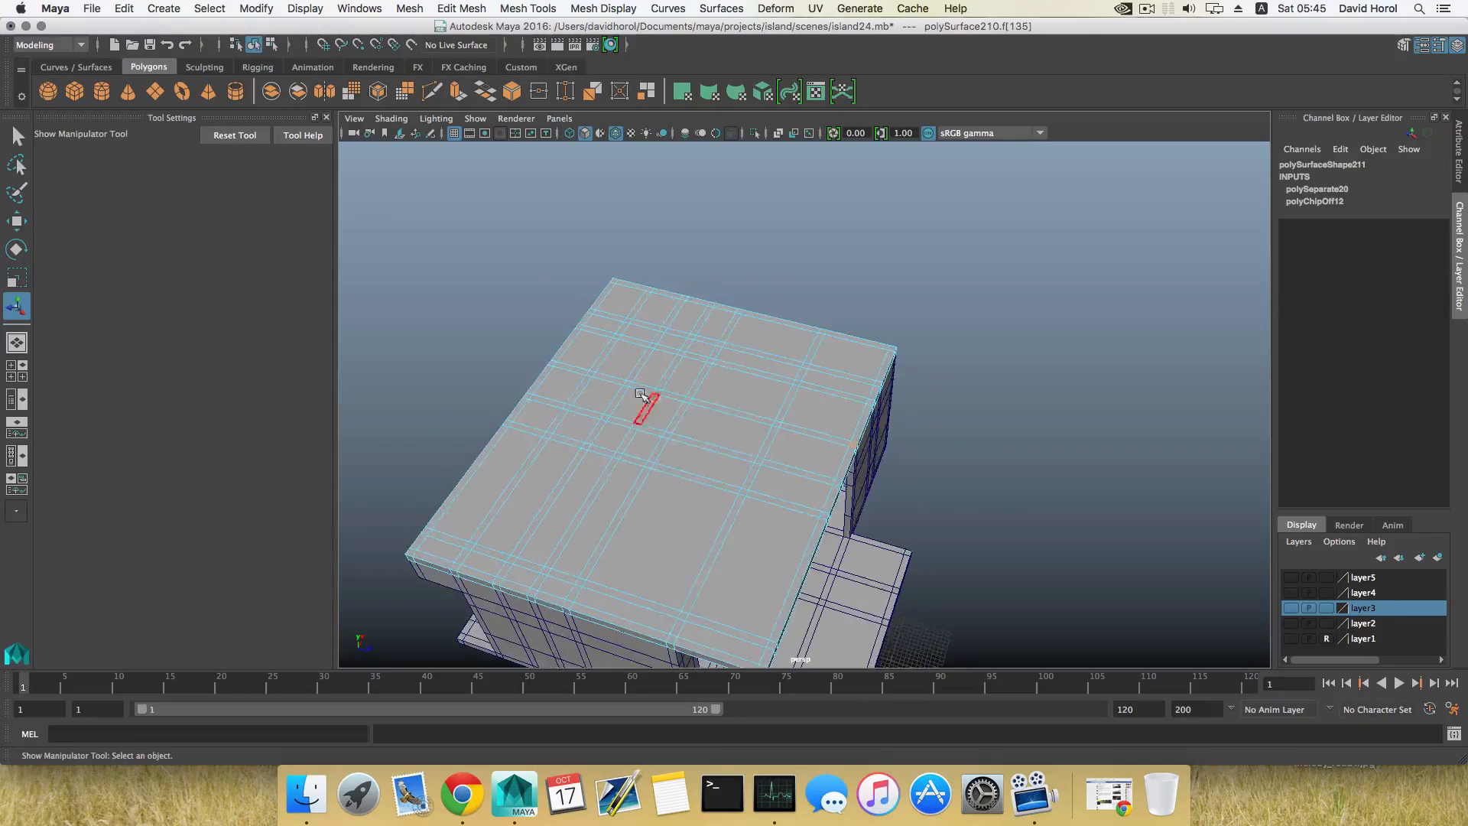
shift+double_click(553, 364)
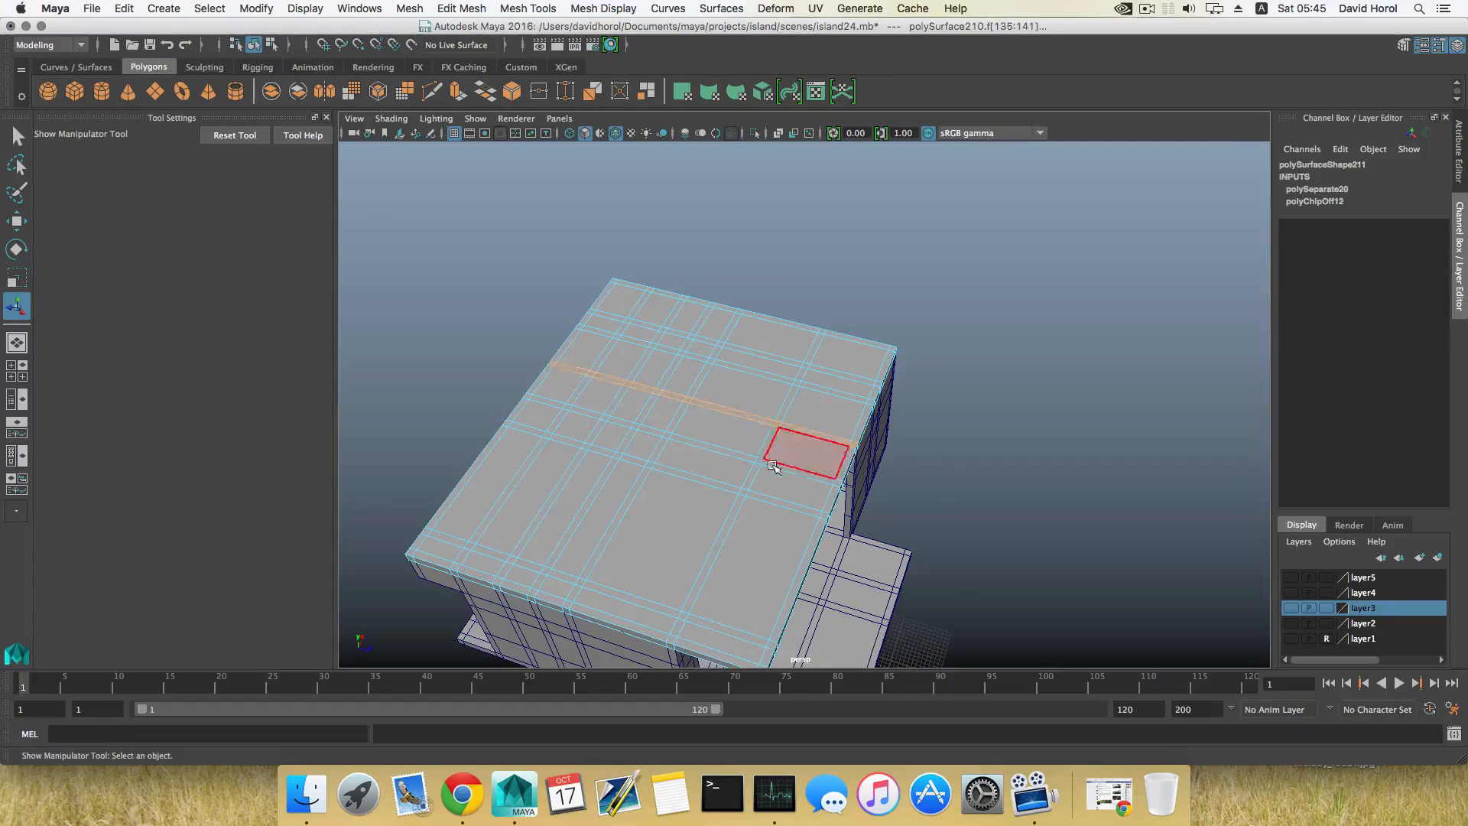
alt+drag(780, 455, 767, 394)
shift+right_drag(788, 386, 787, 599)
key(F8)
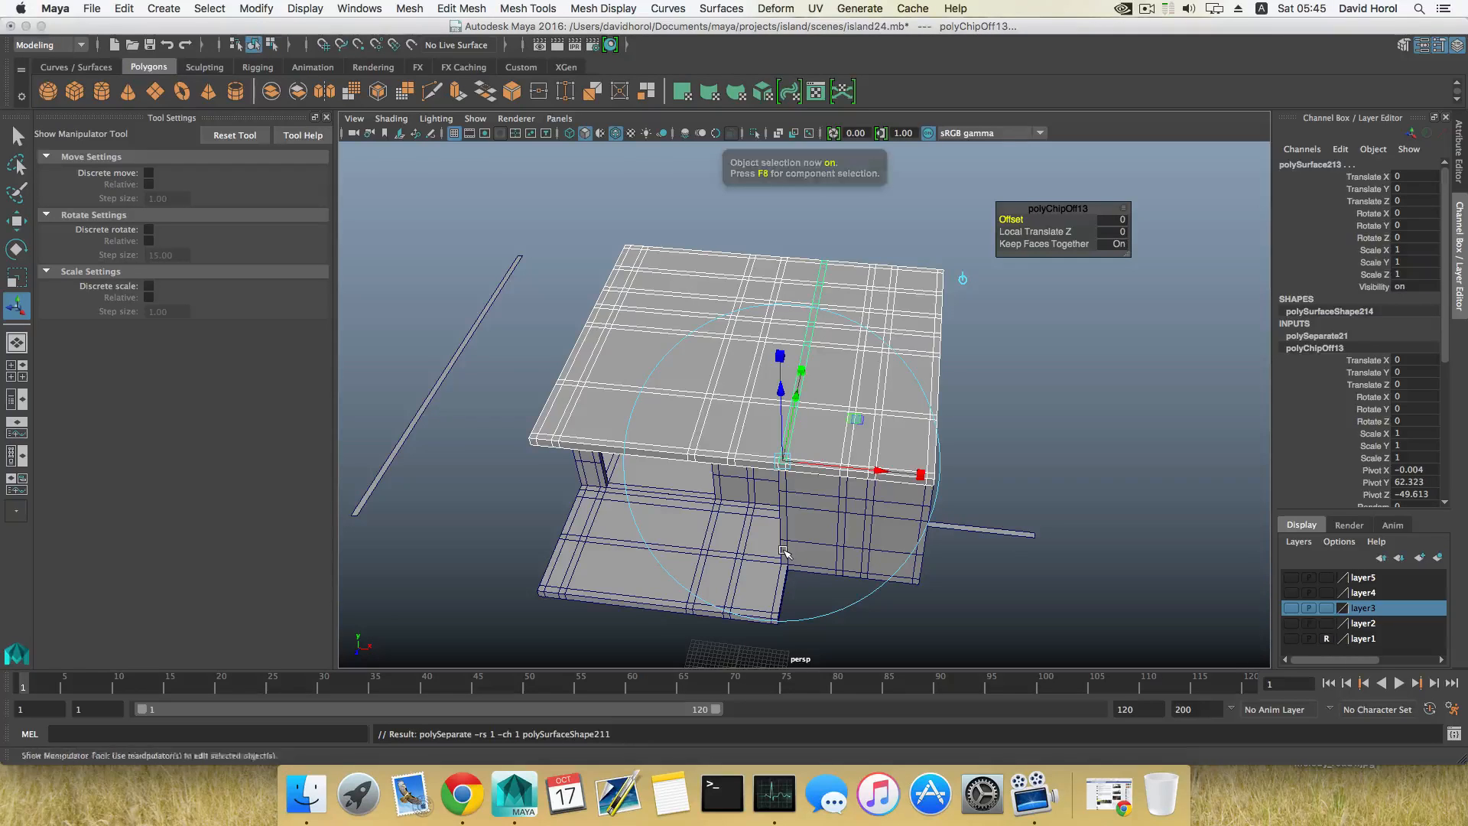
Step: Select the extracted front-to-back strip on its own
scroll(782, 545, down, 4)
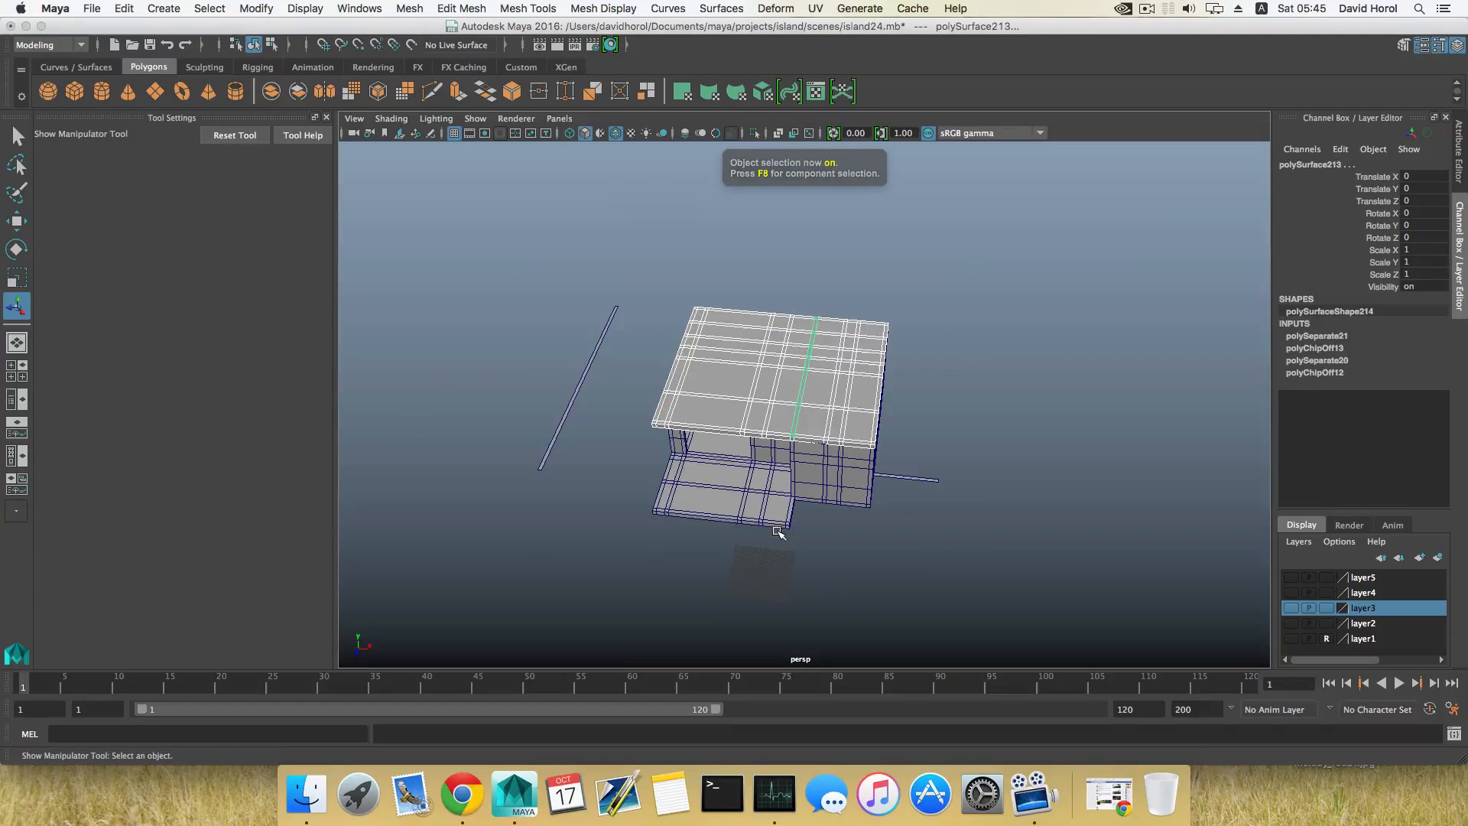
alt+drag(769, 373, 732, 447)
click(709, 433)
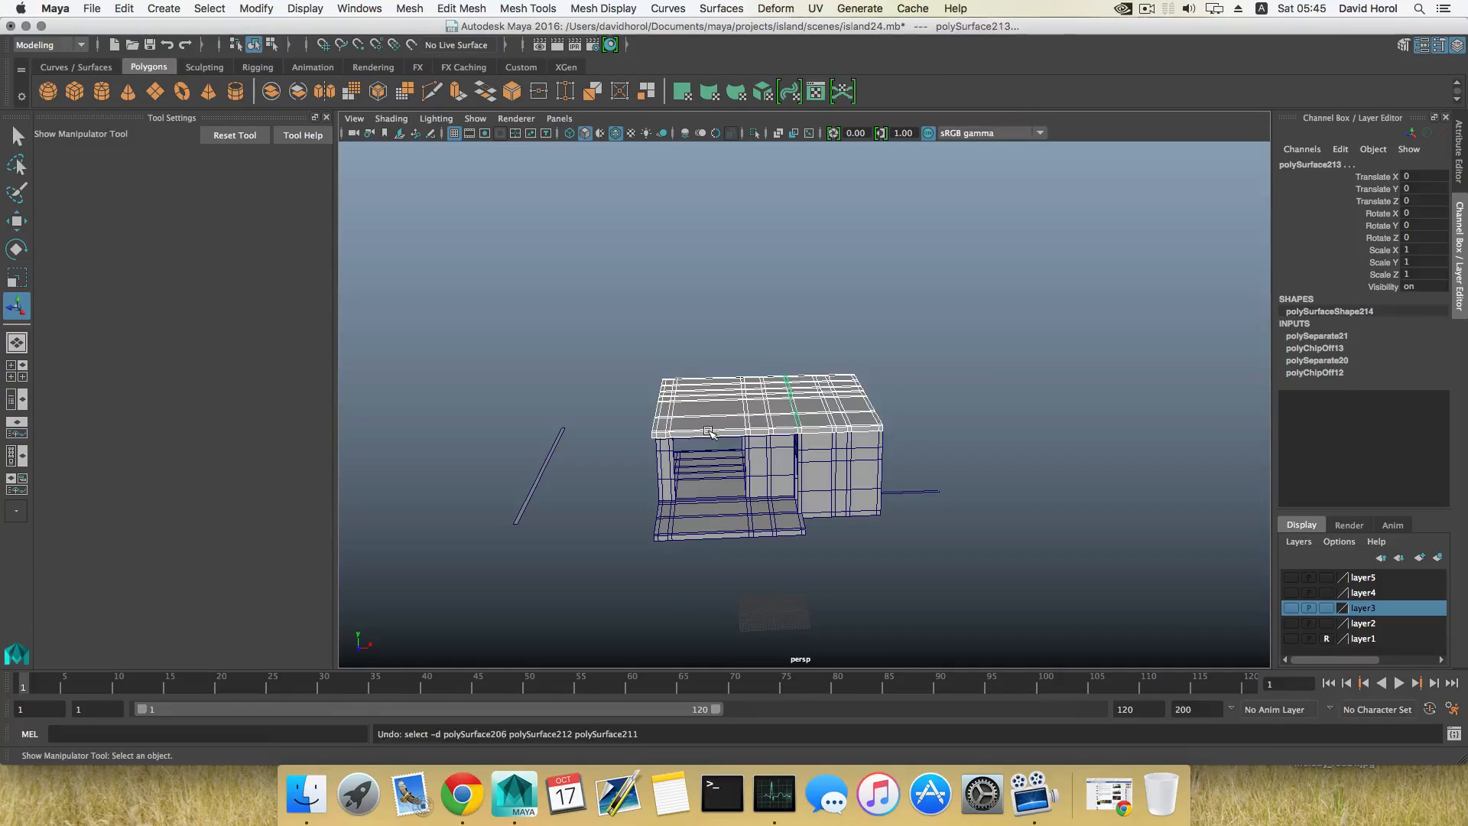
click(717, 446)
alt+drag(692, 446, 786, 485)
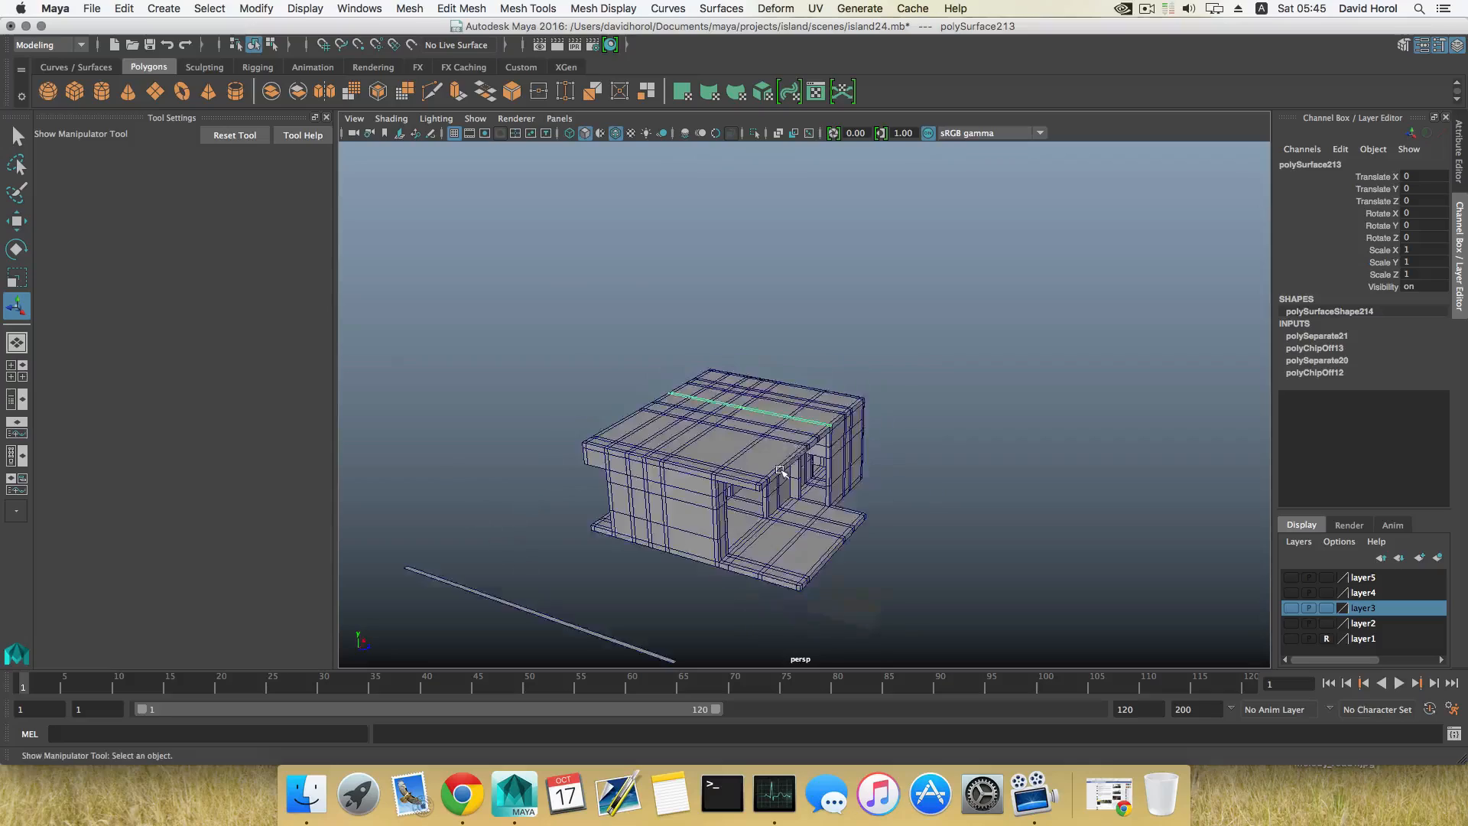
scroll(643, 507, up, 5)
shift+click(653, 516)
alt+drag(660, 523, 787, 517)
drag(829, 433, 824, 447)
Step: Select both extracted strips and move them off the roof, to a Translate Z of about -1.04
drag(485, 317, 1001, 468)
alt+drag(1002, 535, 774, 514)
shift+click(946, 582)
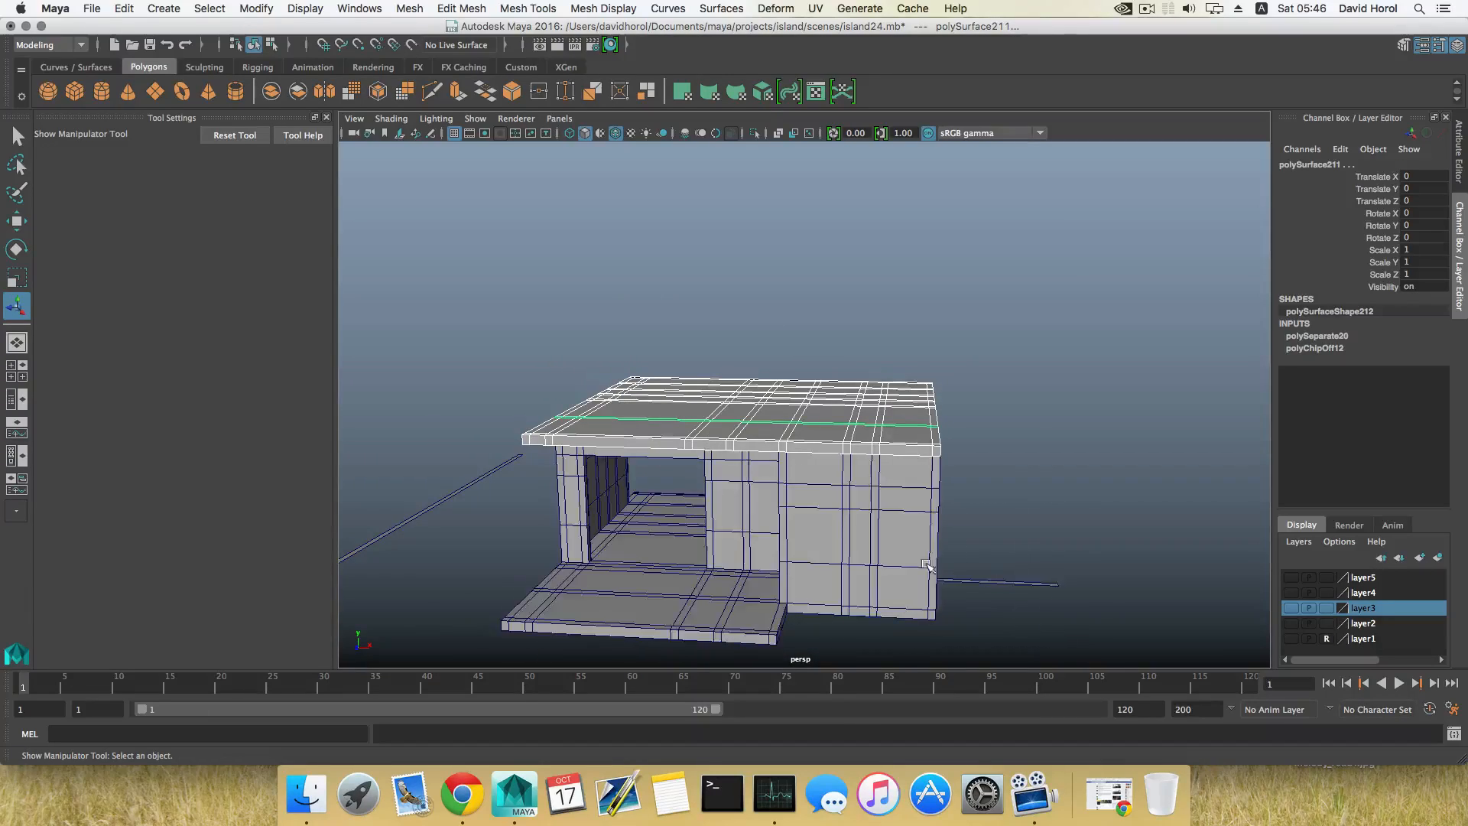
alt+drag(946, 583, 826, 539)
ctrl+click(658, 480)
scroll(679, 510, down, 3)
alt+drag(678, 510, 783, 529)
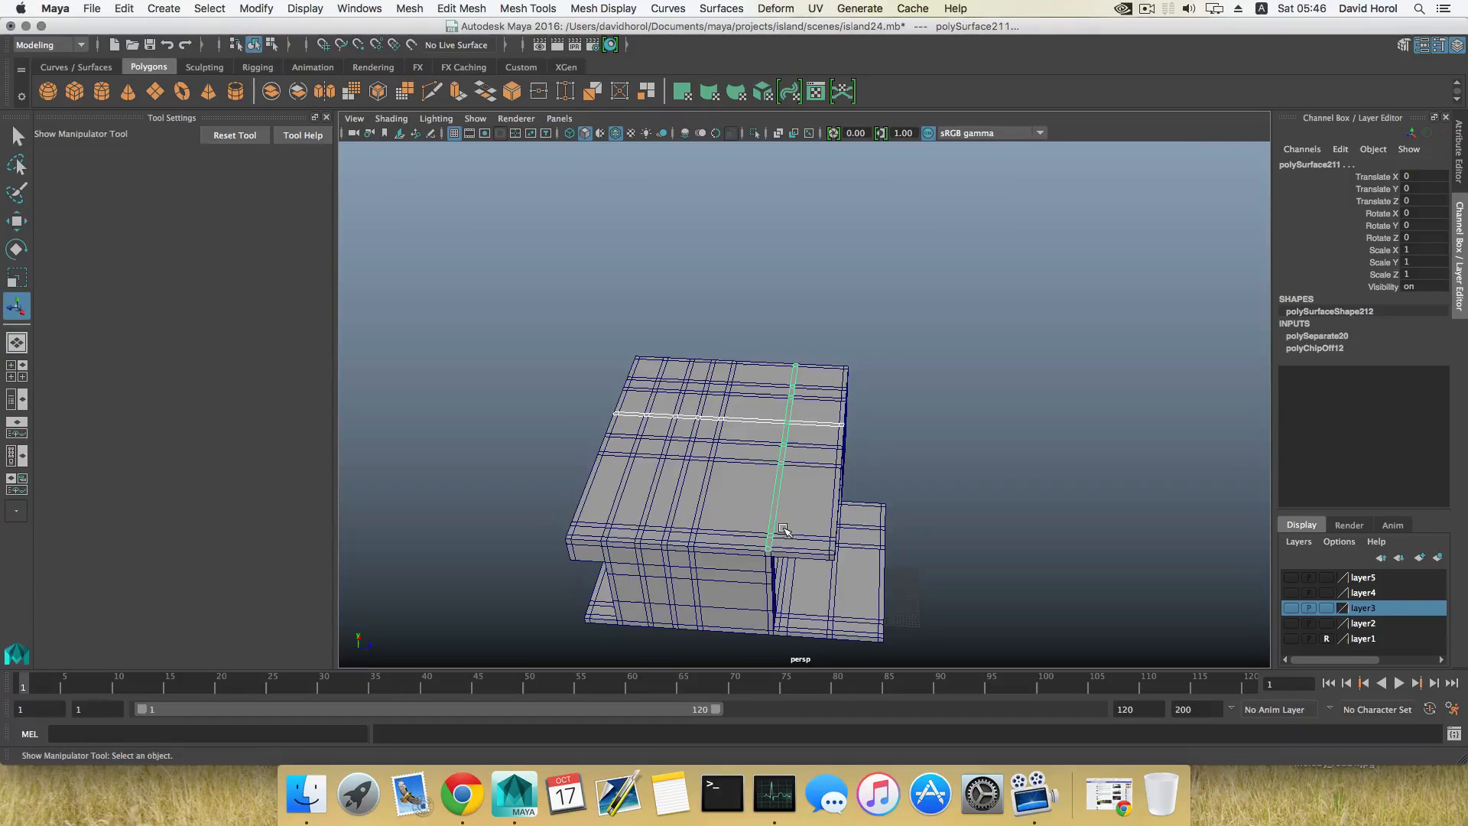
key(w)
drag(866, 455, 860, 452)
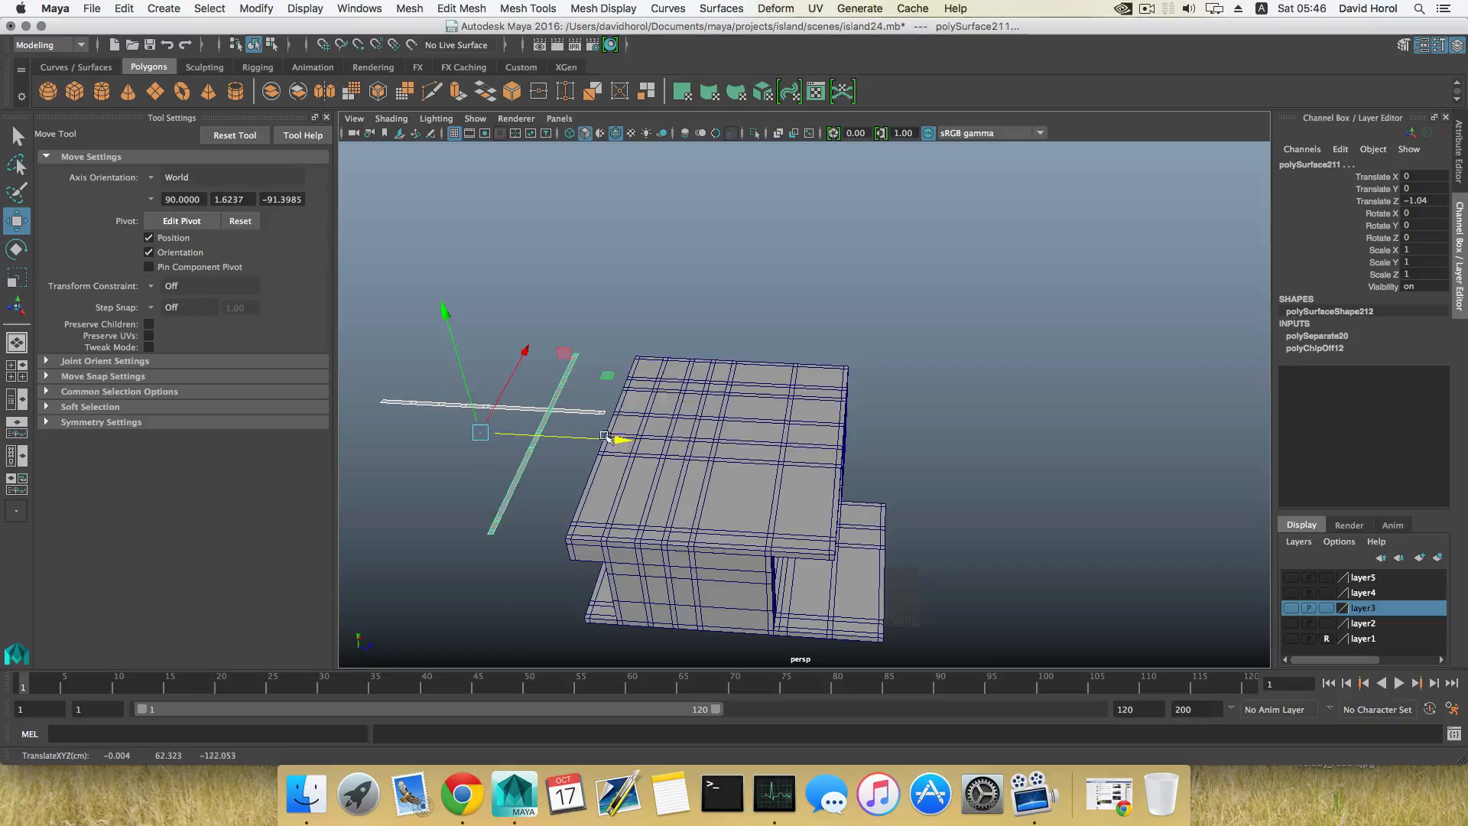
Step: Move the widthwise strip back over the roof near its front edge, to a Translate Z of about 0.15
alt+drag(657, 475, 721, 492)
scroll(708, 501, up, 3)
alt+middle_drag(710, 501, 761, 501)
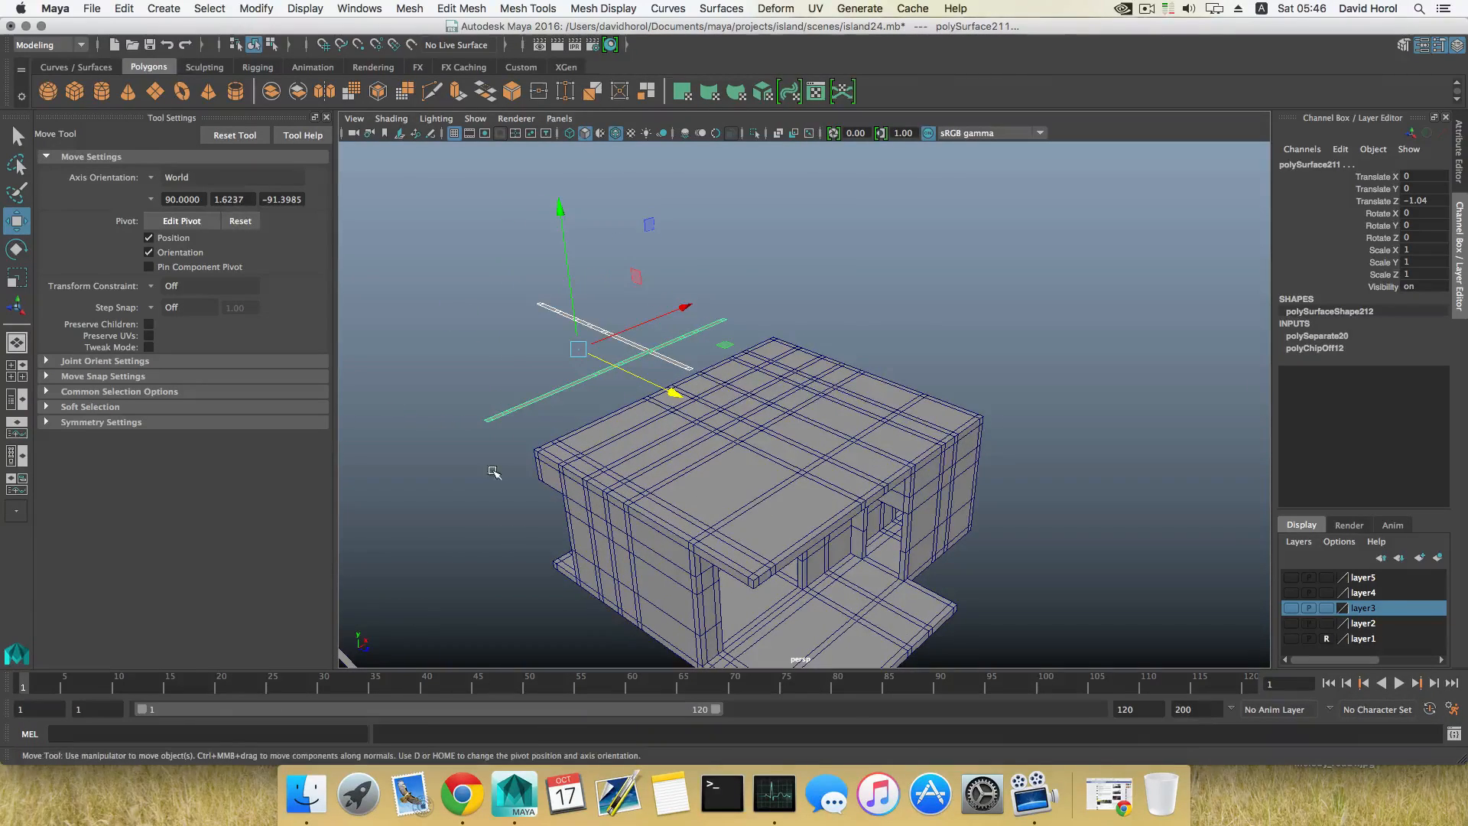
alt+drag(610, 456, 729, 469)
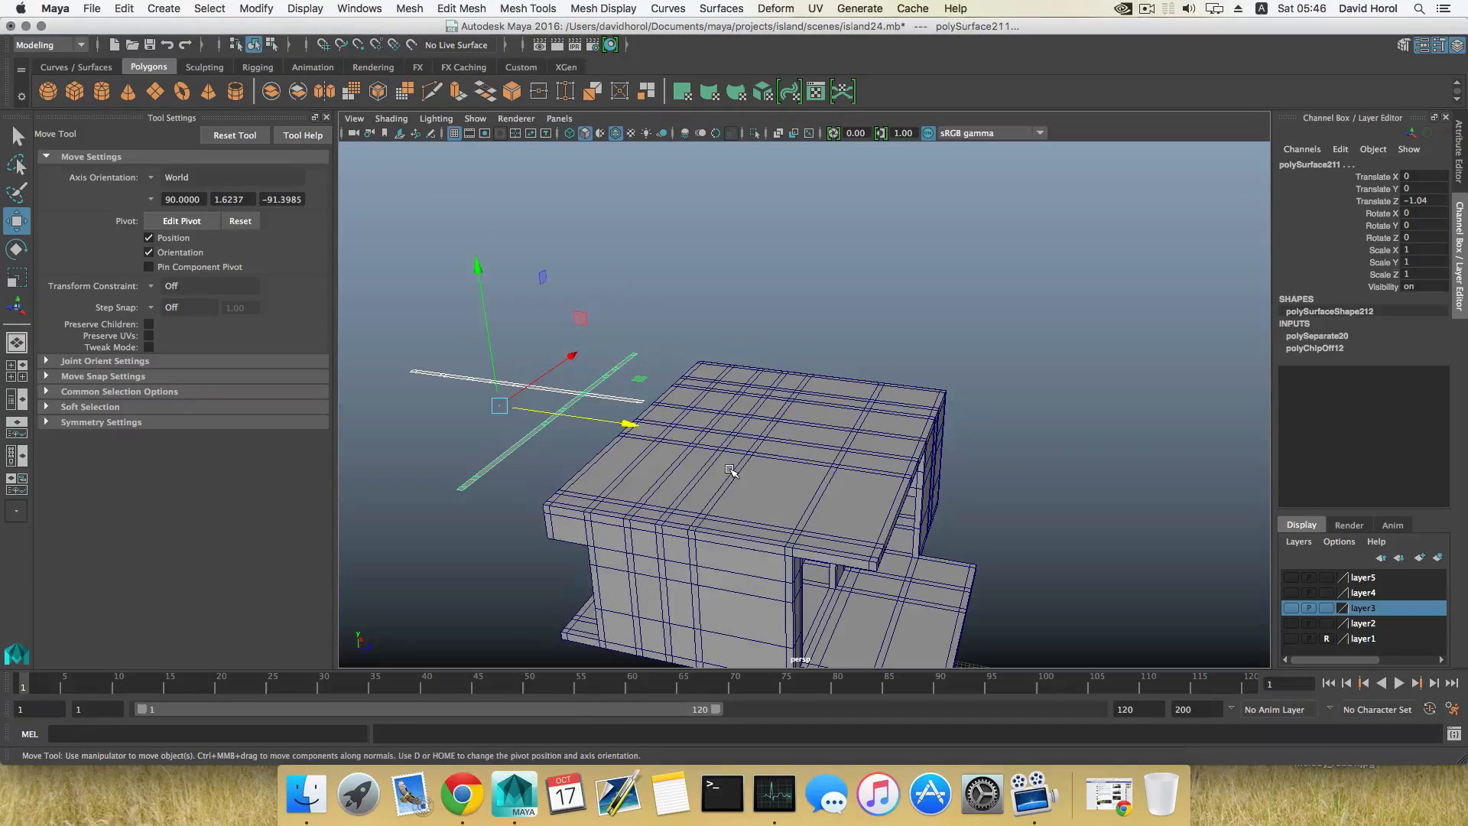
scroll(728, 482, down, 3)
click(760, 485)
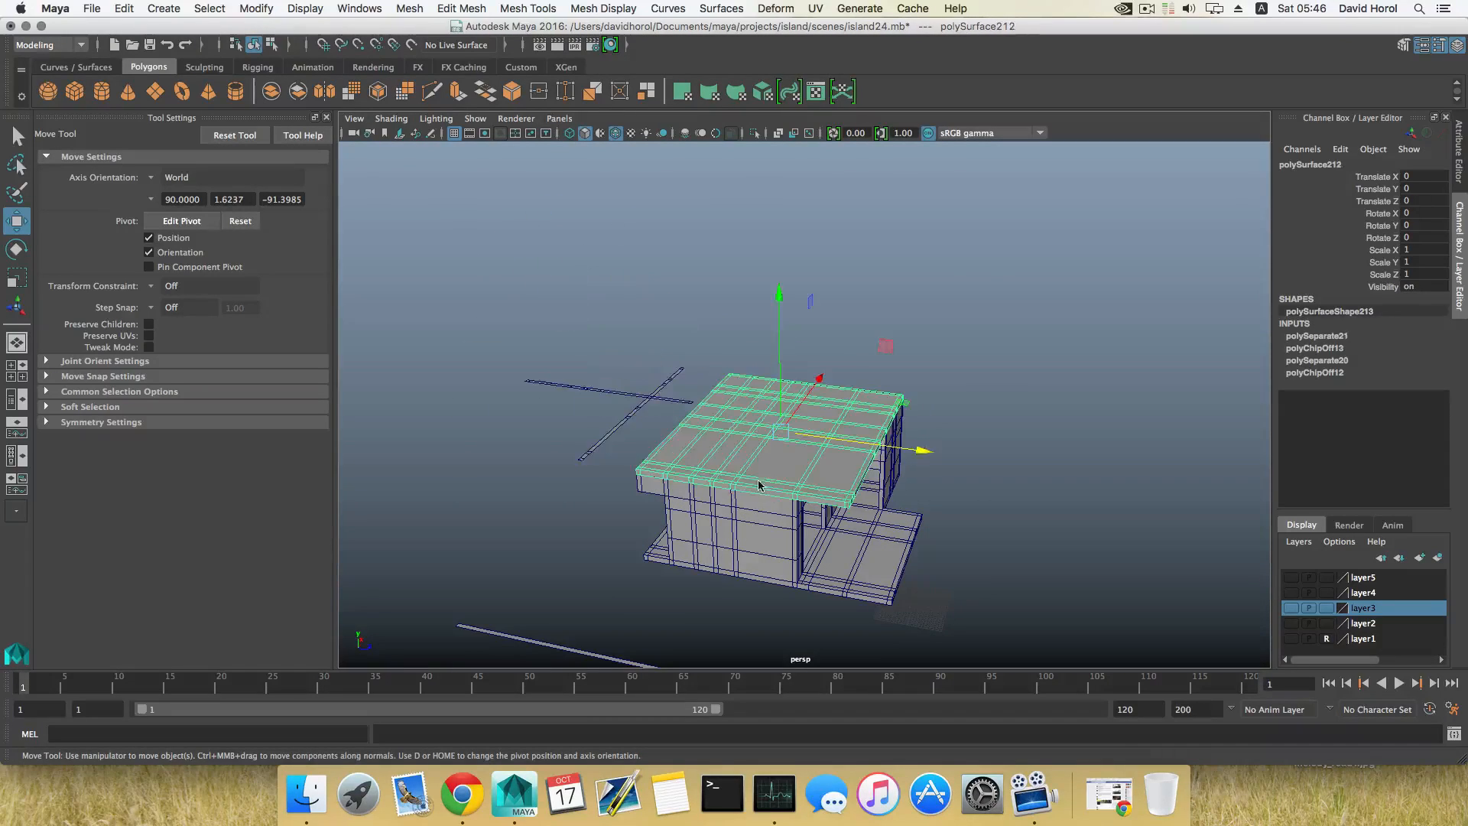
alt+drag(649, 475, 694, 490)
scroll(694, 490, up, 5)
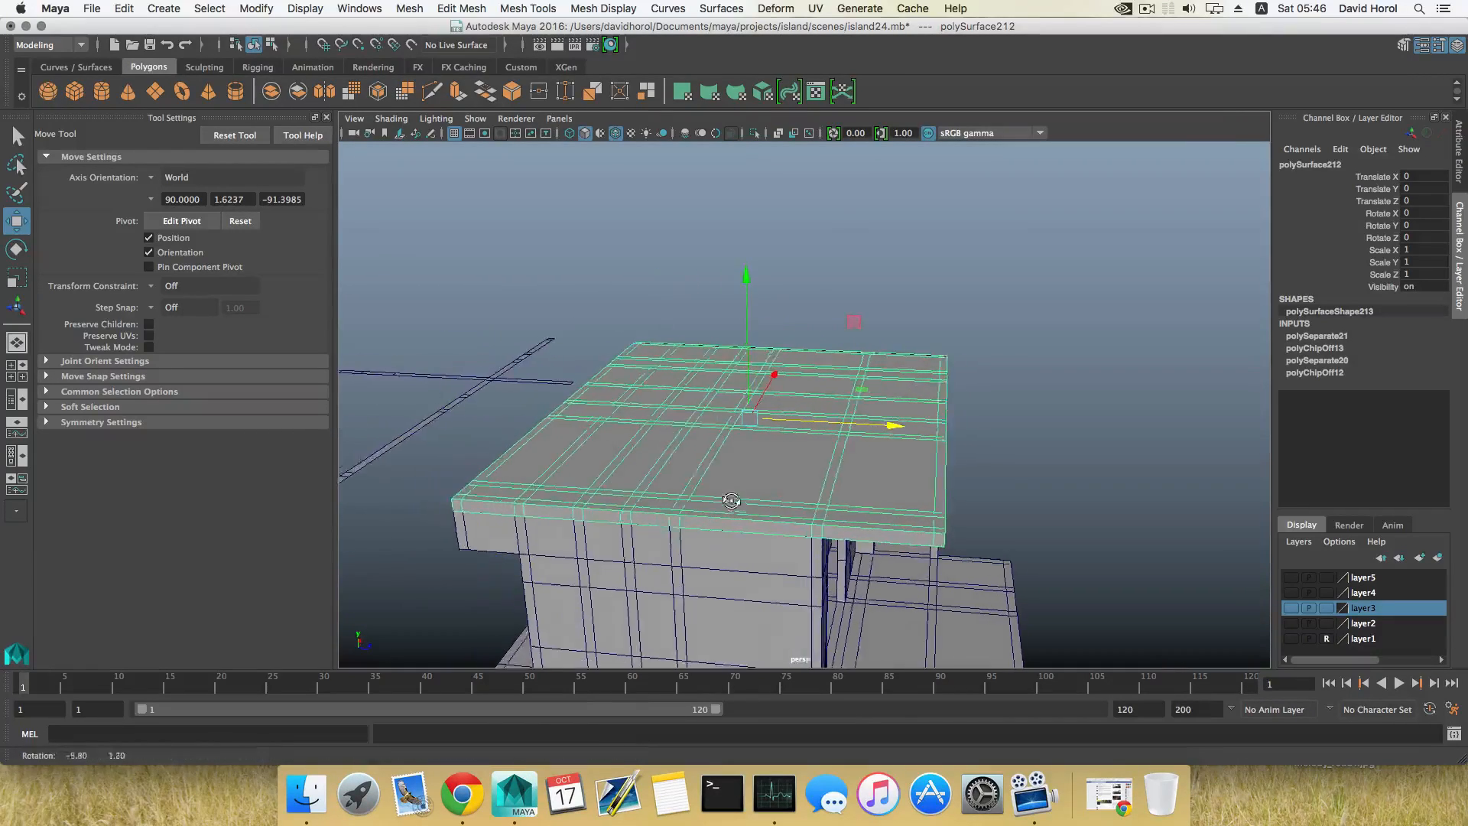
click(392, 442)
drag(501, 401, 847, 447)
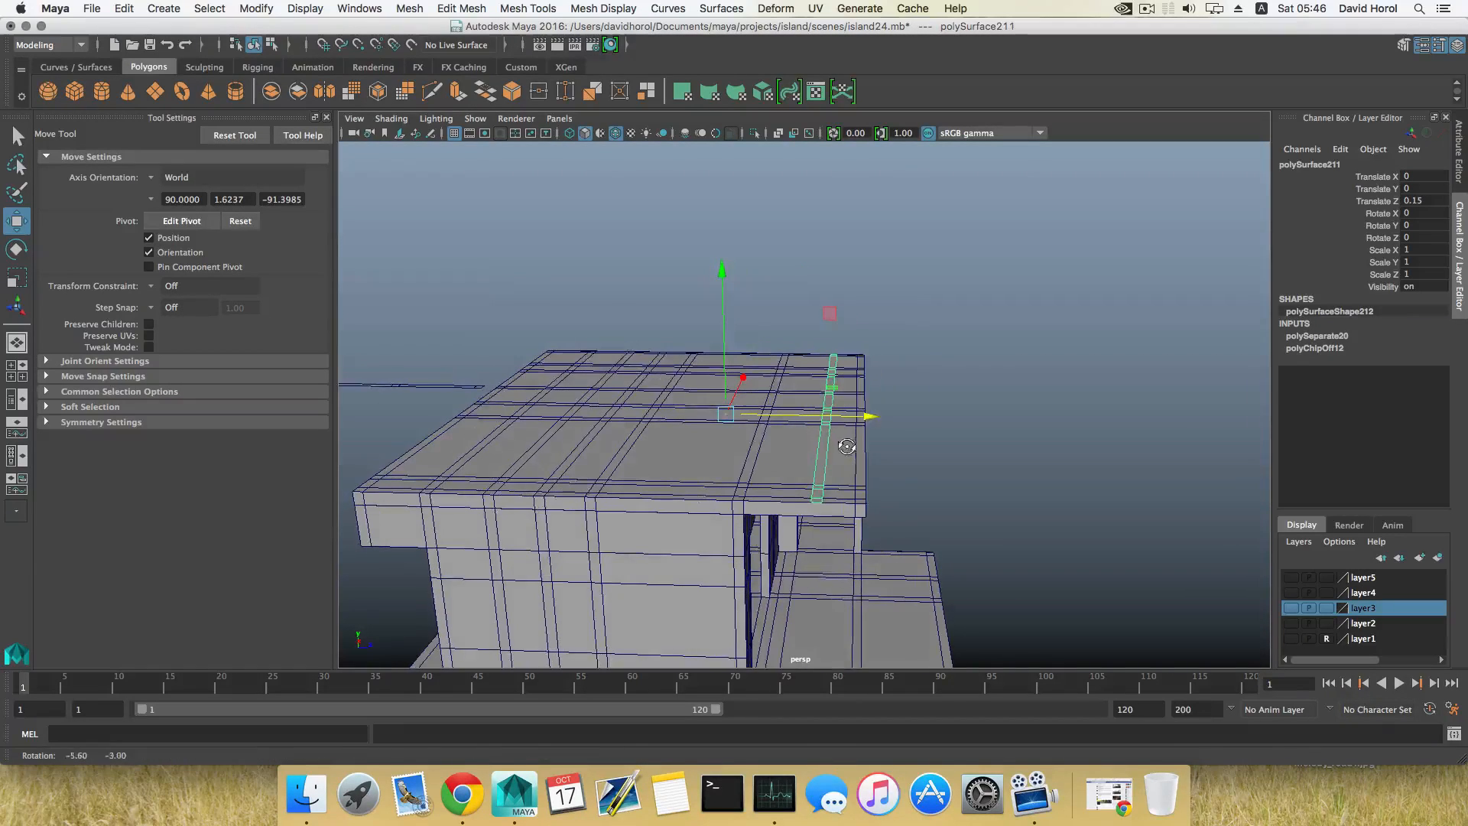
Step: Insert two edge loops in the roof alongside the placed strip and align them with its long edges
click(794, 496)
shift+right_drag(846, 490, 757, 475)
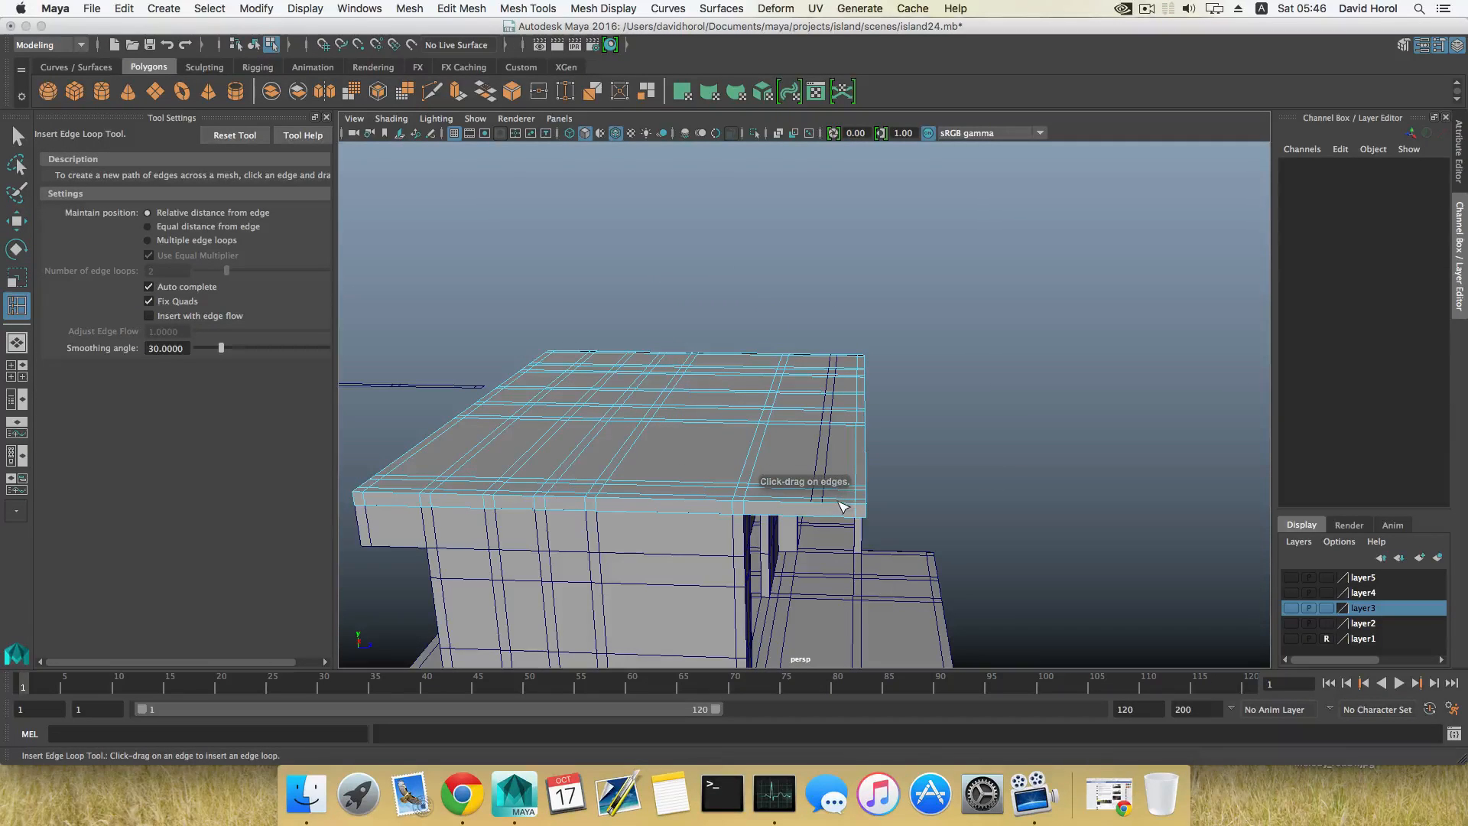
drag(844, 506, 806, 501)
key(w)
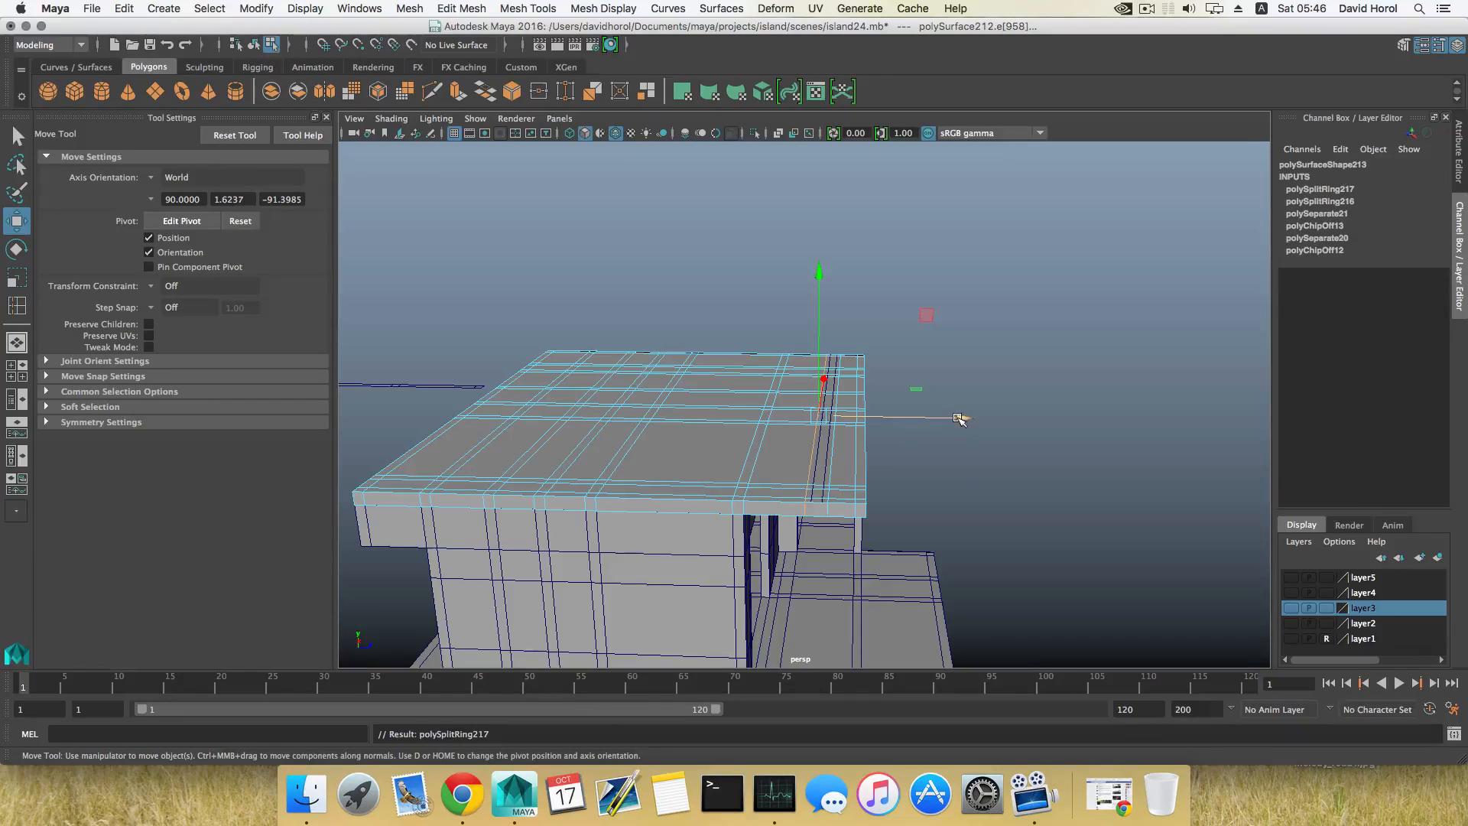
drag(961, 419, 985, 418)
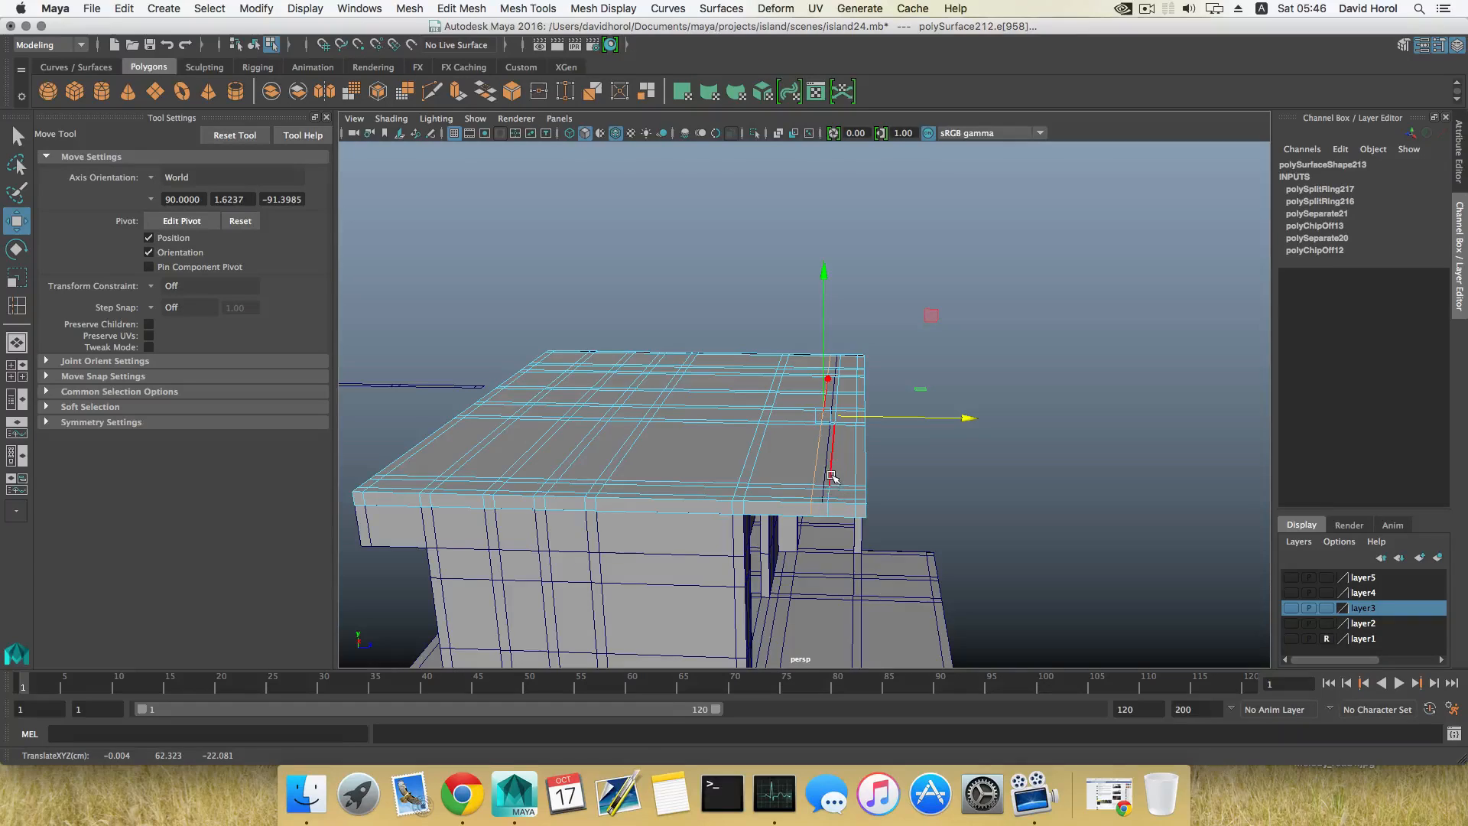
drag(980, 419, 981, 419)
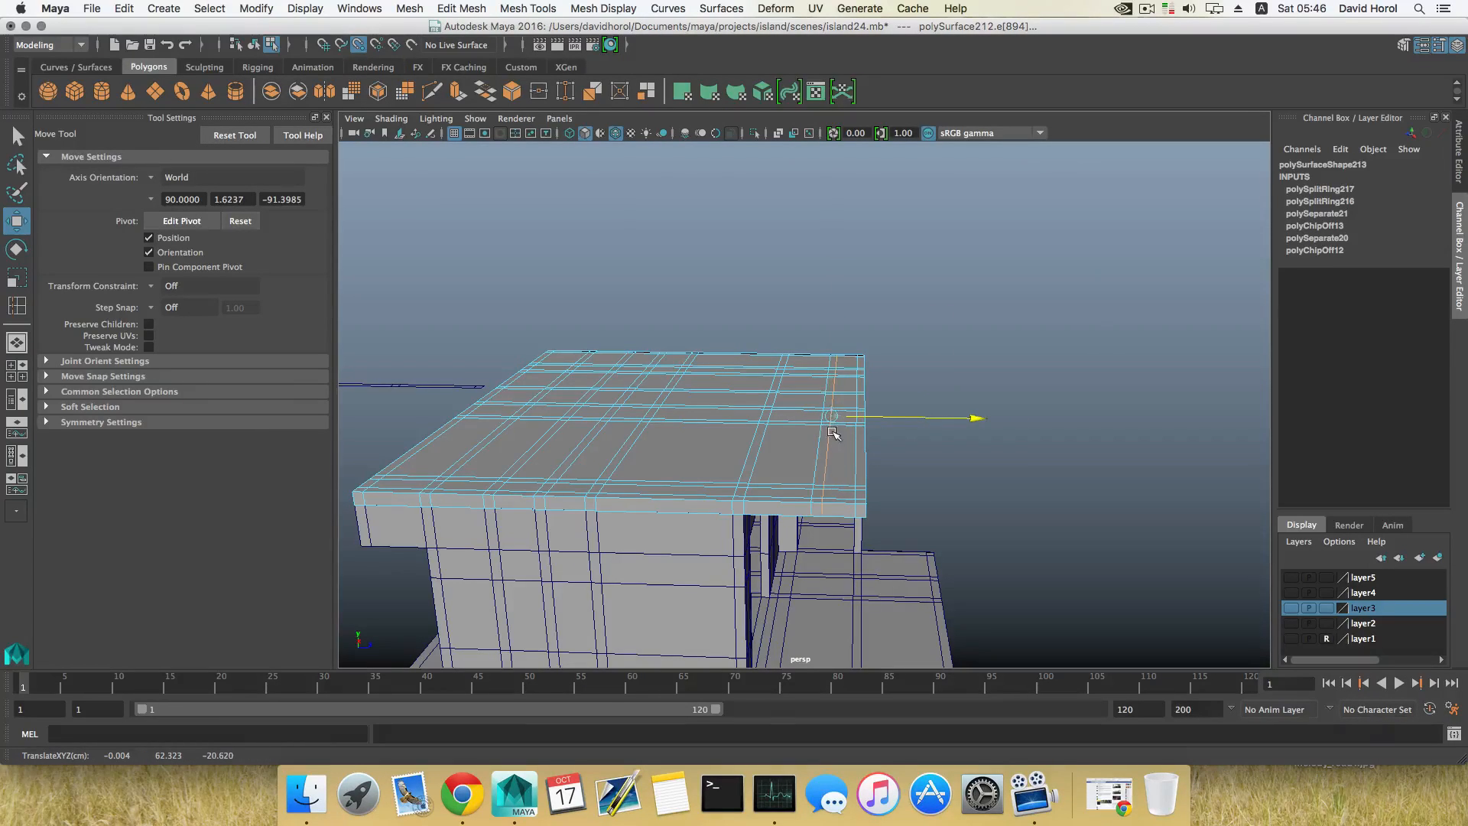
Step: Switch the roof to face selection and pick the faces at the left end of the new widthwise strip near the front
alt+drag(824, 483, 780, 523)
right_click(777, 454)
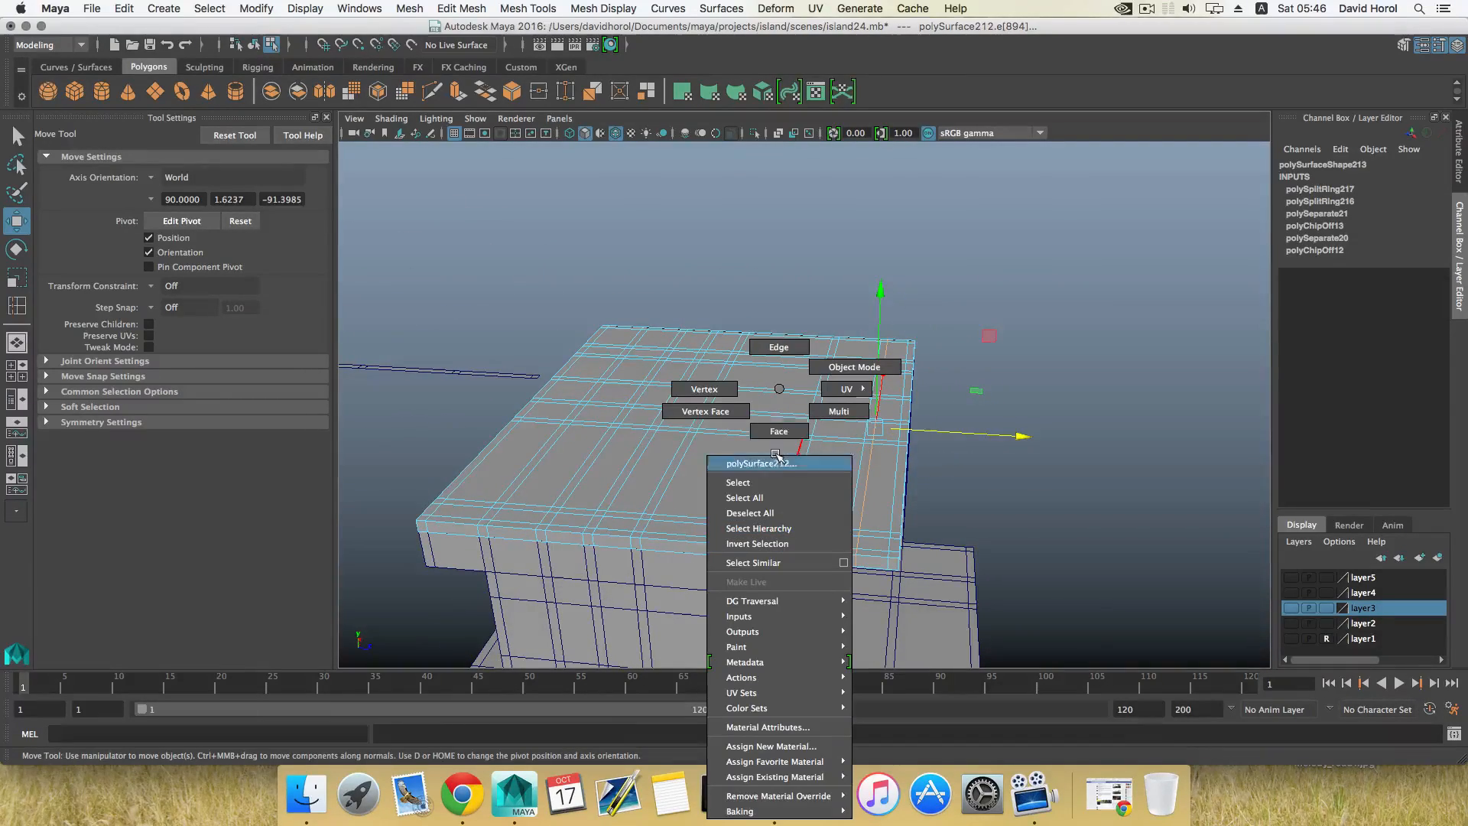
click(779, 430)
alt+drag(787, 449, 741, 425)
click(693, 551)
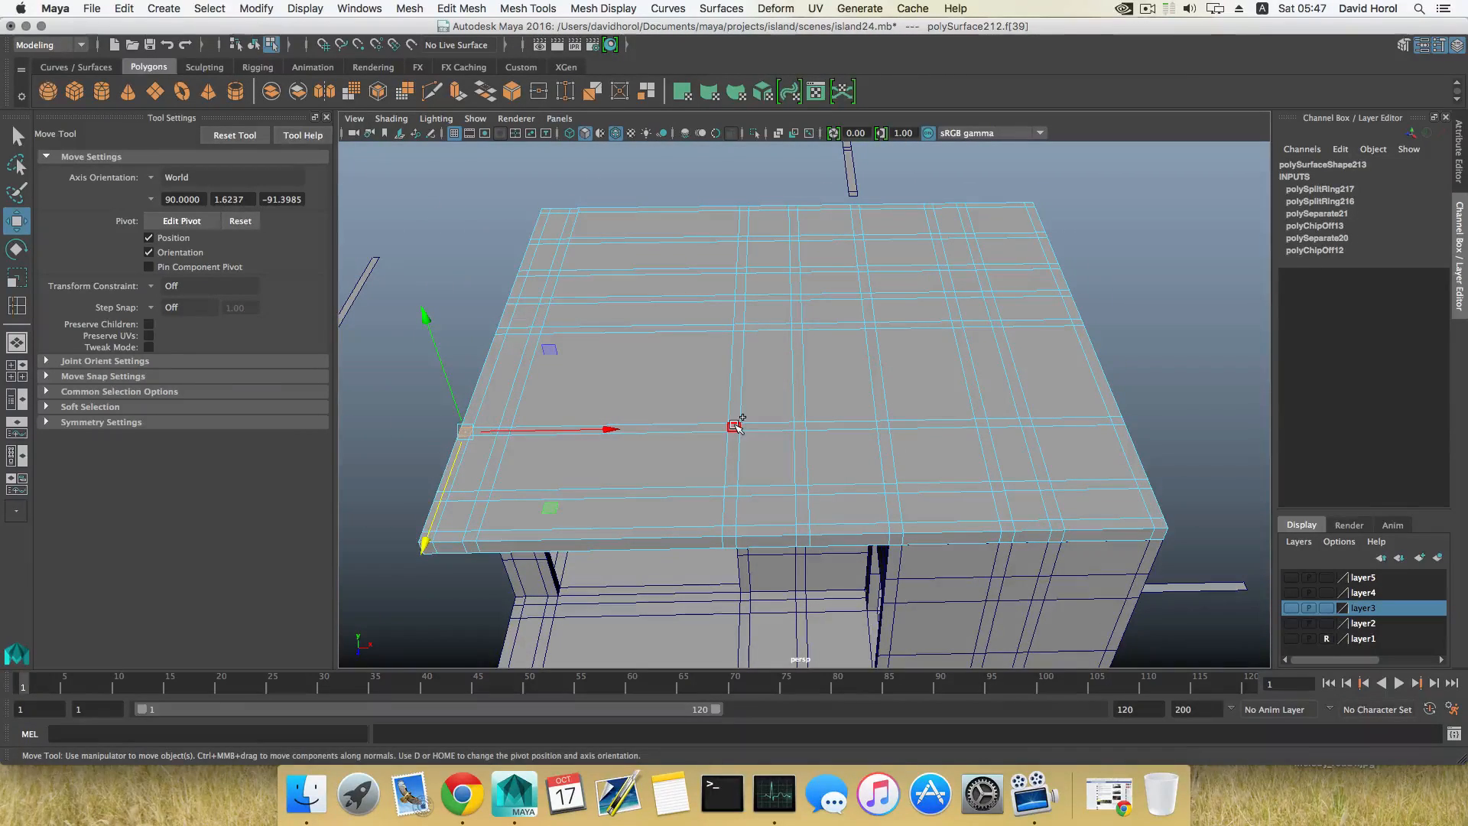
shift+double_click(735, 426)
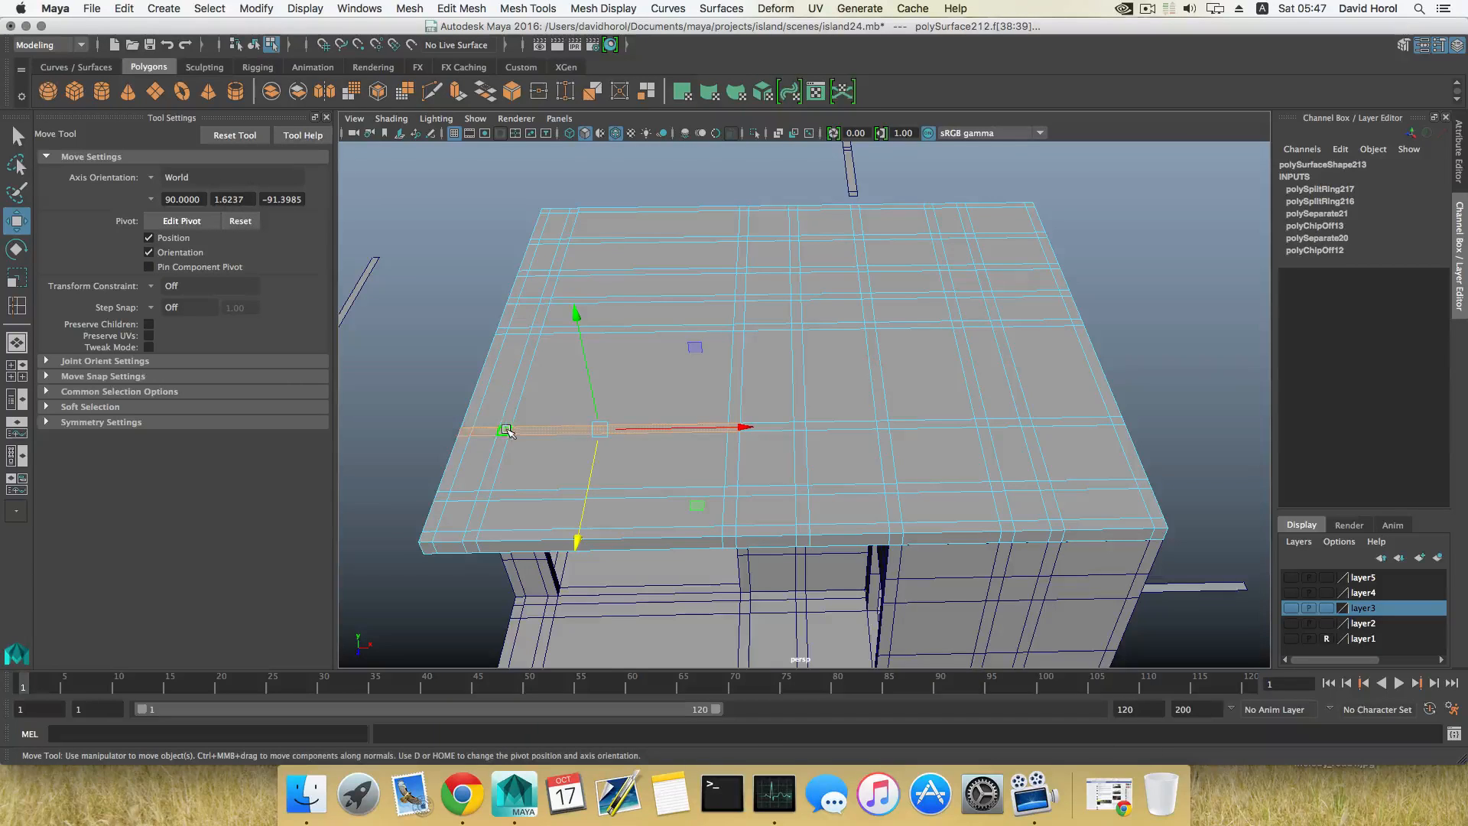
click(506, 431)
Step: Keep only the short left end of the widthwise strip and add its middle segment to the face selection
alt+drag(502, 455, 656, 461)
shift+click(472, 470)
shift+click(458, 472)
shift+click(735, 422)
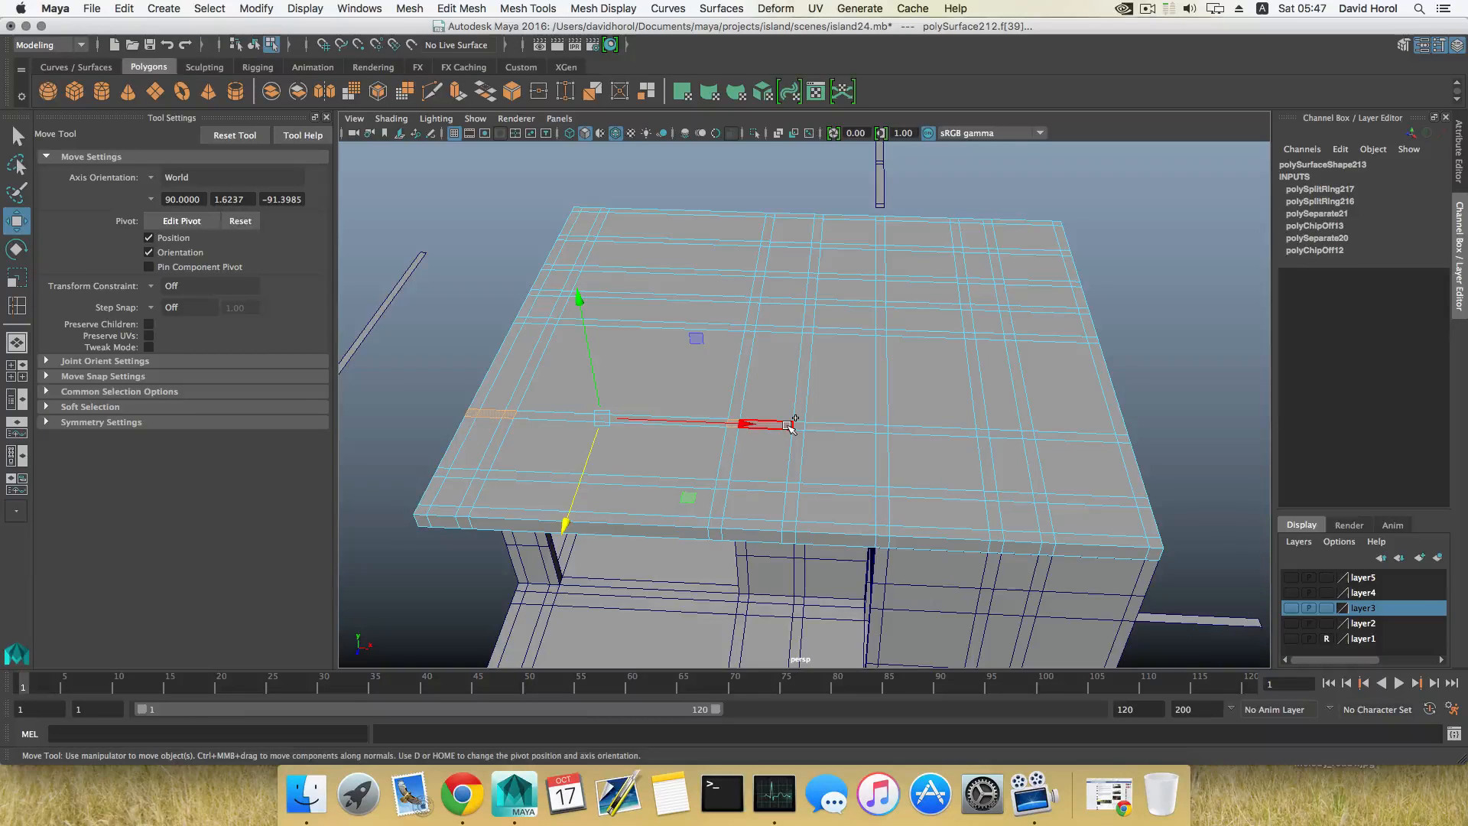
shift+click(787, 425)
alt+drag(812, 473, 753, 464)
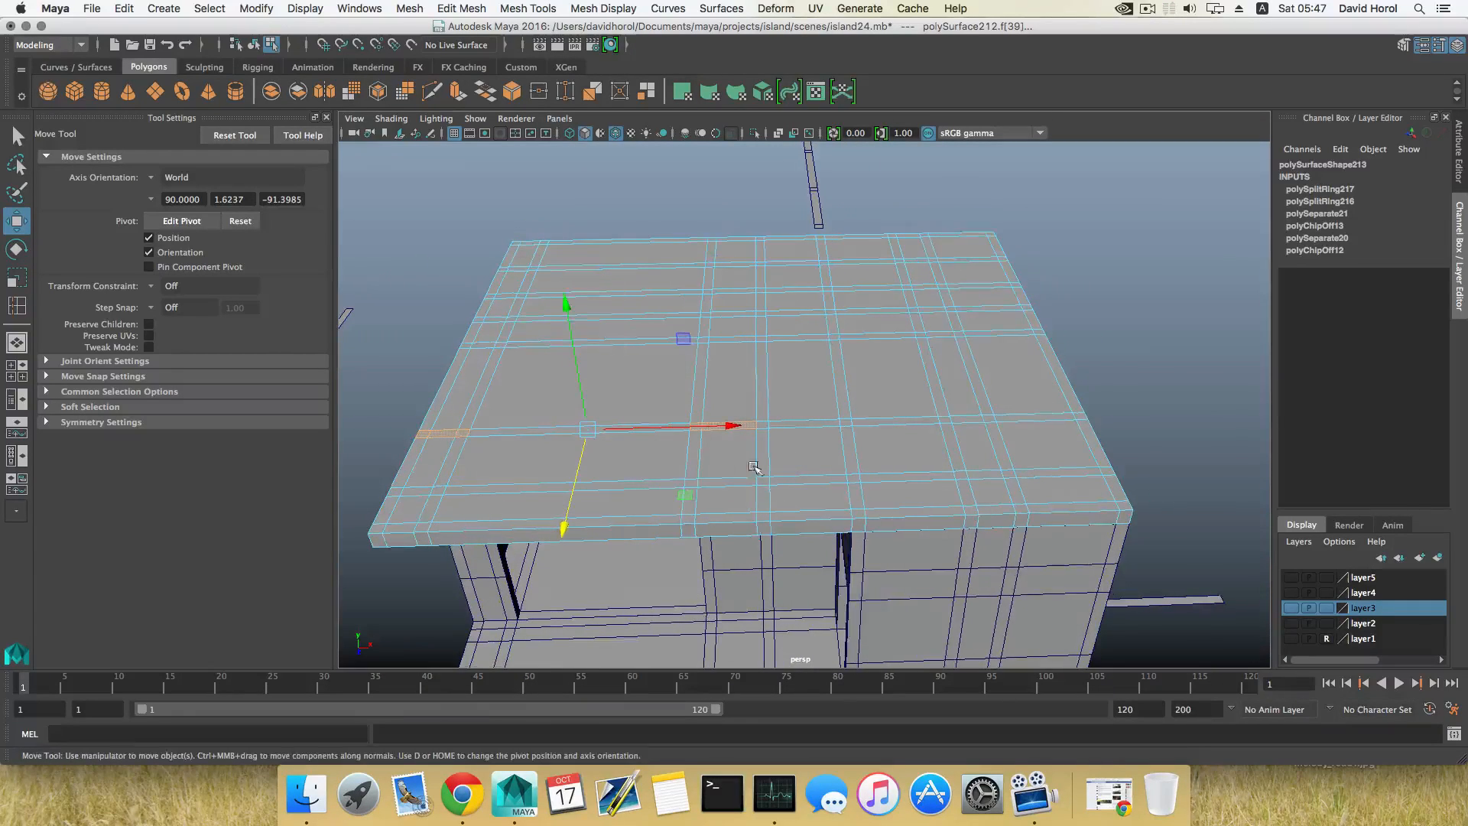
Step: Add the roof's left border strip to the face selection, from the front widthwise strip to the back corner
alt+drag(598, 439, 701, 551)
shift+click(689, 527)
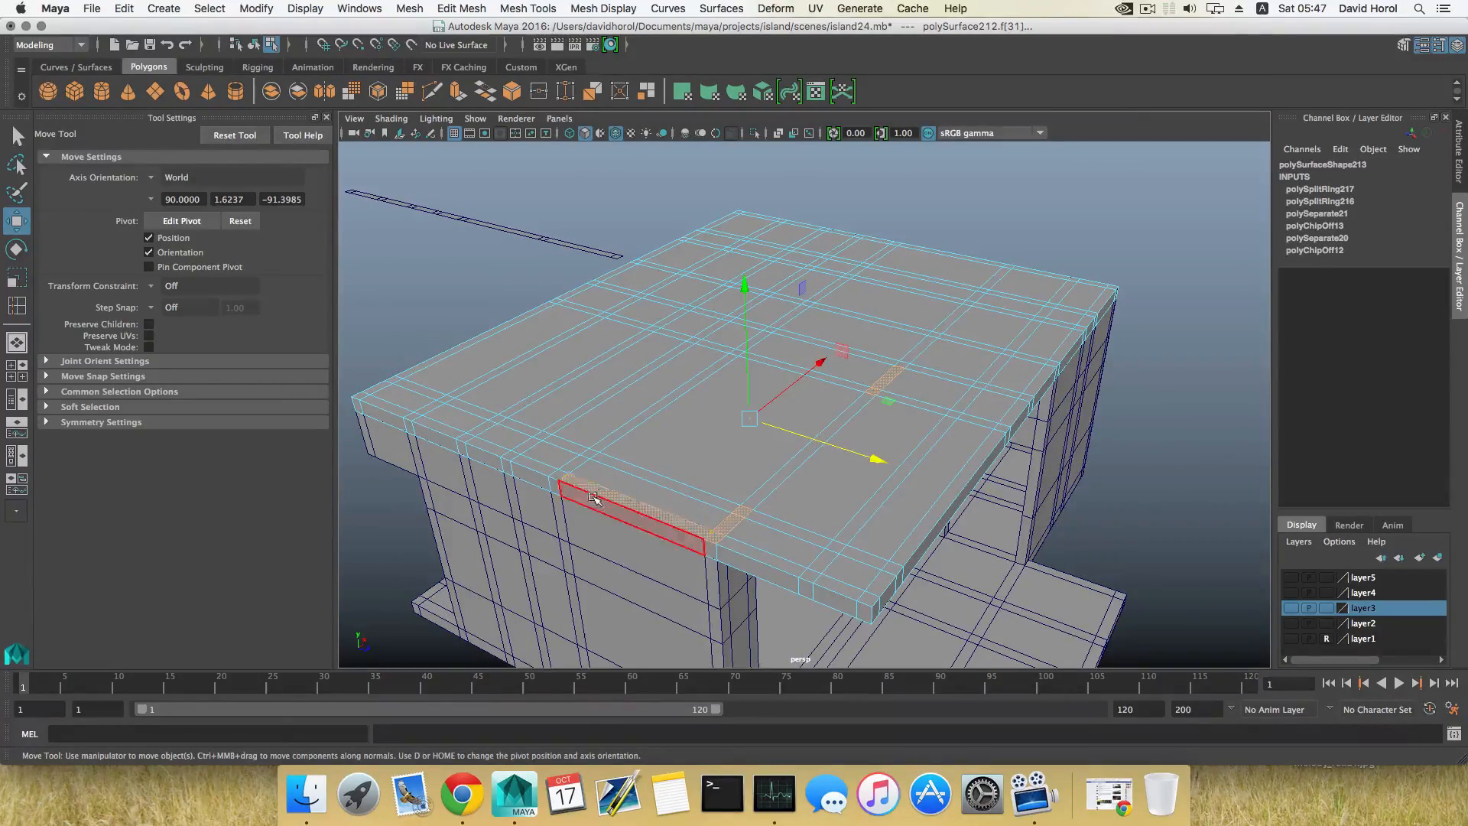
alt+drag(542, 496, 591, 502)
shift+click(569, 513)
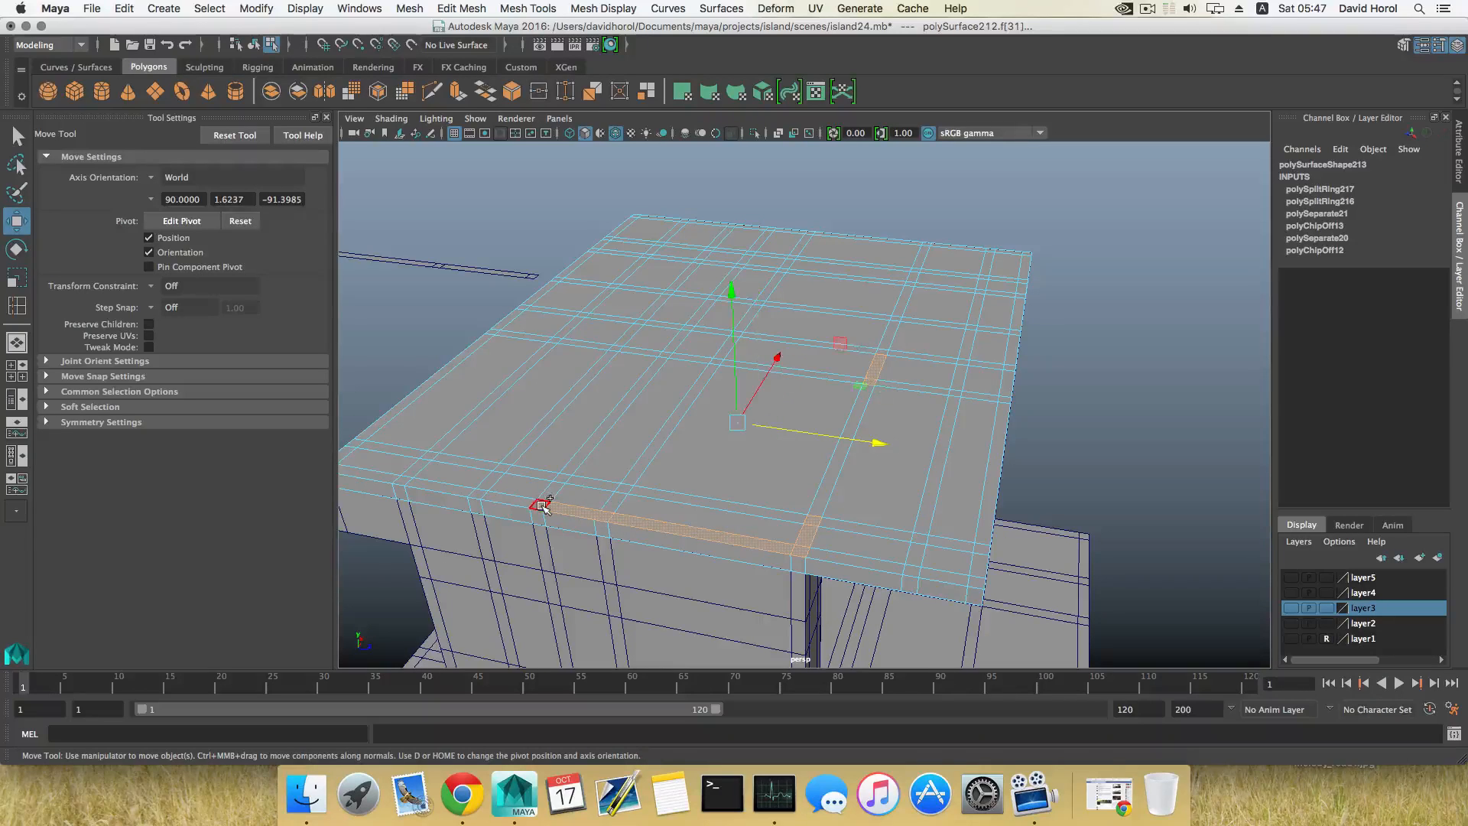
shift+click(496, 497)
shift+click(477, 493)
shift+click(402, 479)
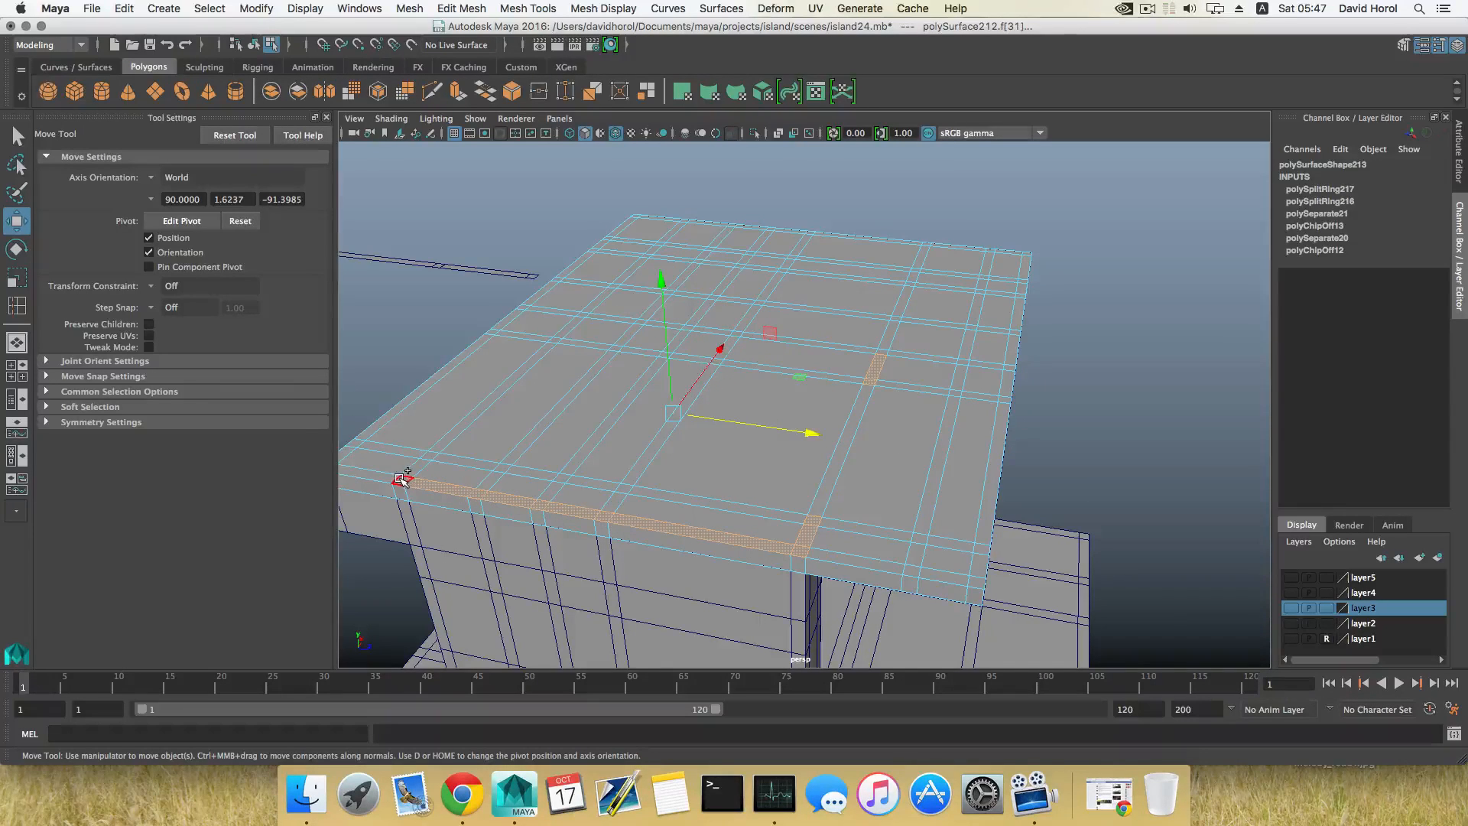
shift+click(390, 478)
Step: Continue the face selection around the back-left corner and along the back border to the first inner front-to-back strip
alt+drag(426, 508, 516, 614)
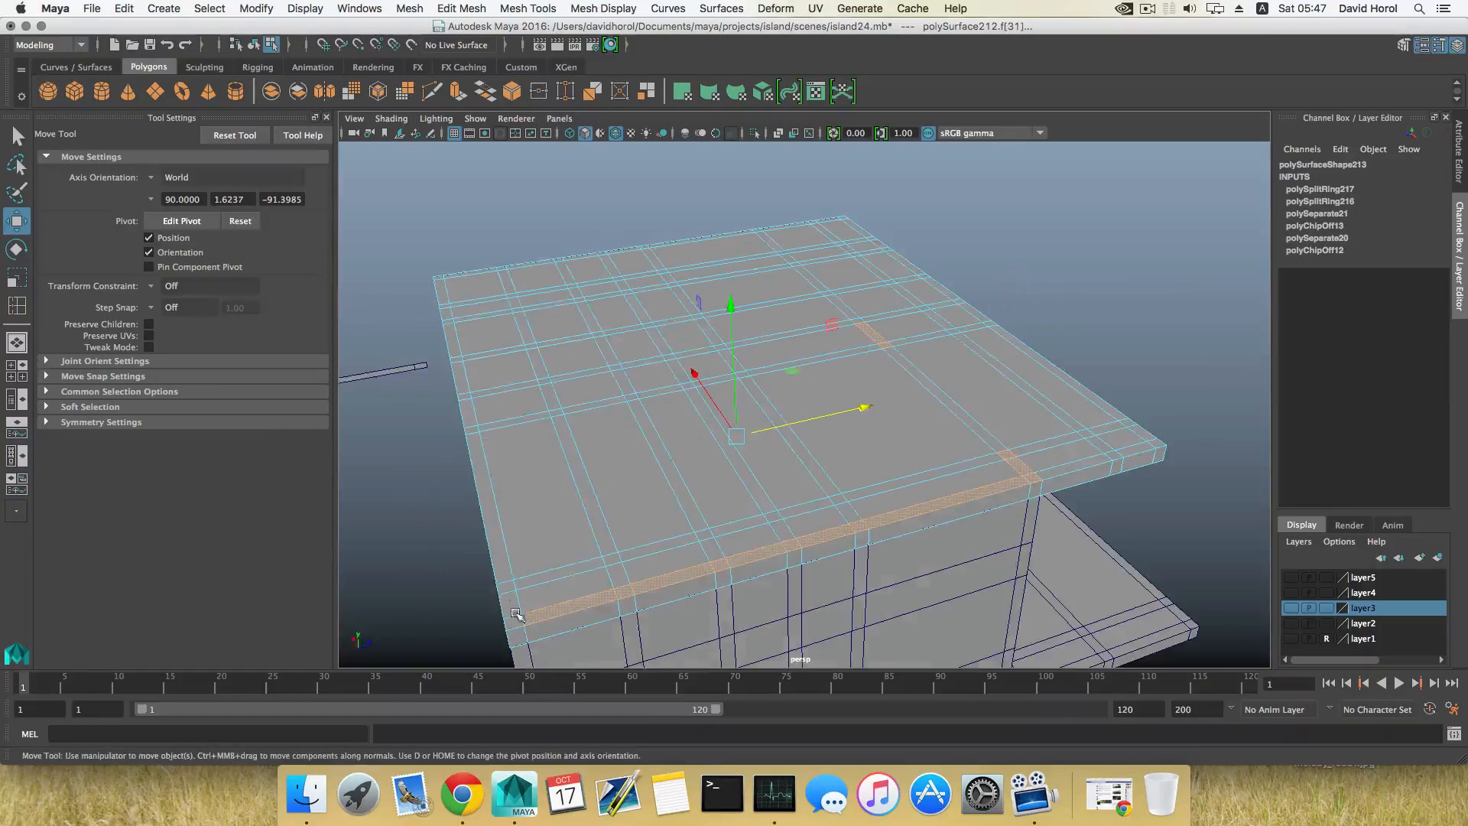
shift+click(517, 622)
shift+click(509, 587)
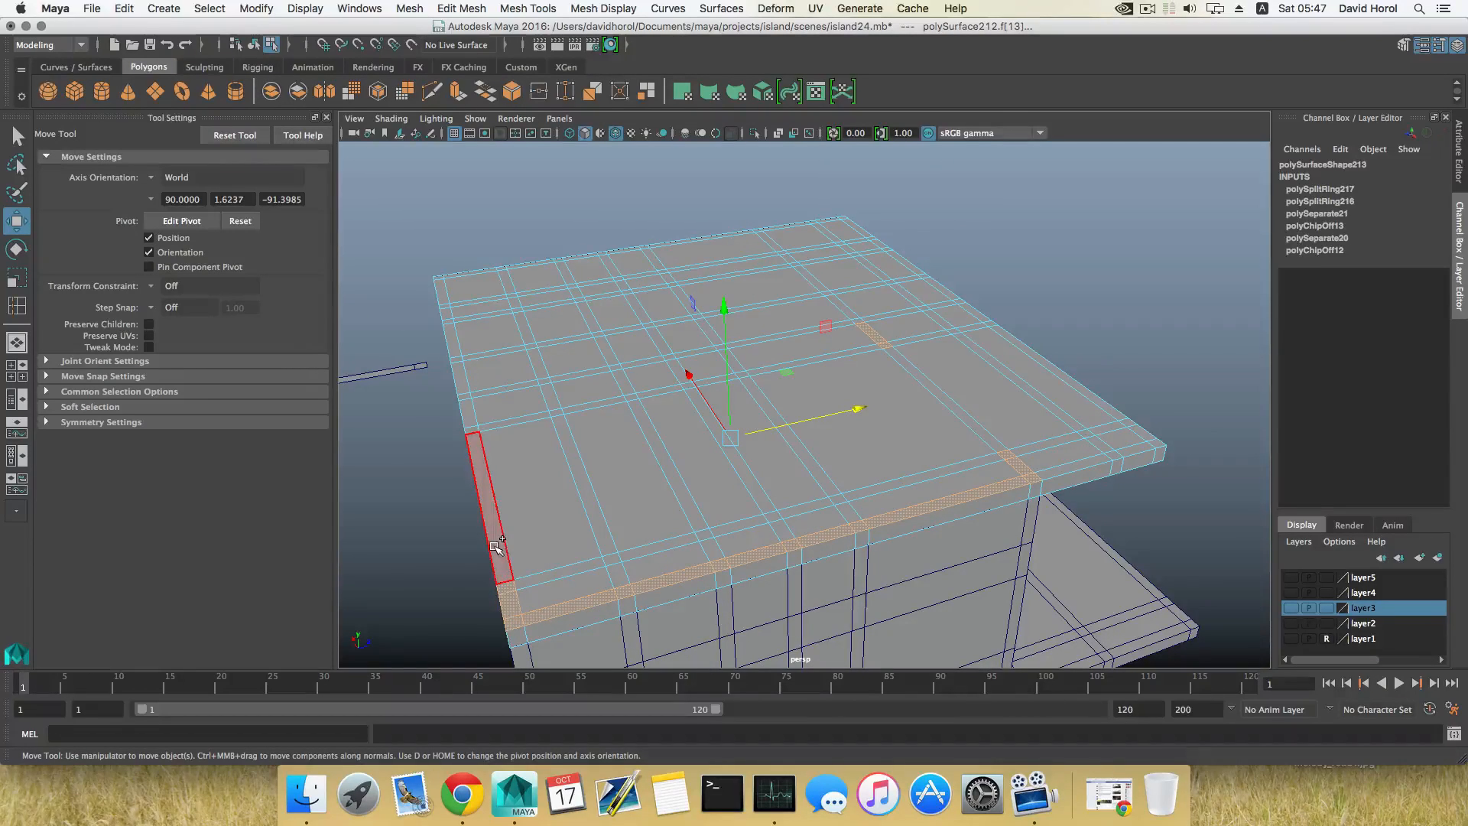
shift+click(493, 547)
alt+drag(492, 548, 583, 557)
alt+right_drag(583, 557, 495, 539)
alt+drag(494, 538, 823, 548)
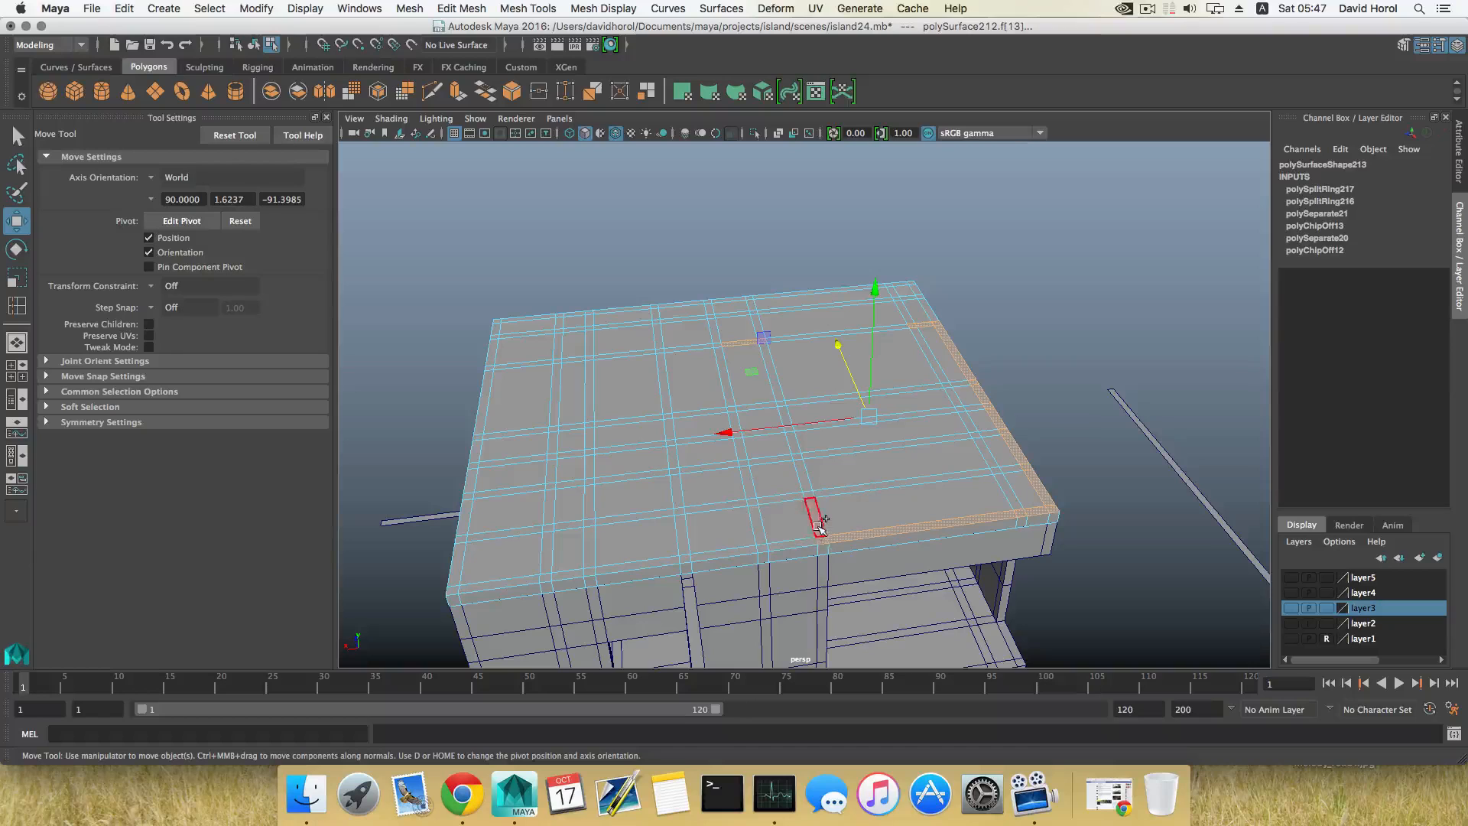
Step: Add two inner front-to-back strip segments running in from the back border, plus the border faces between them
shift+click(821, 526)
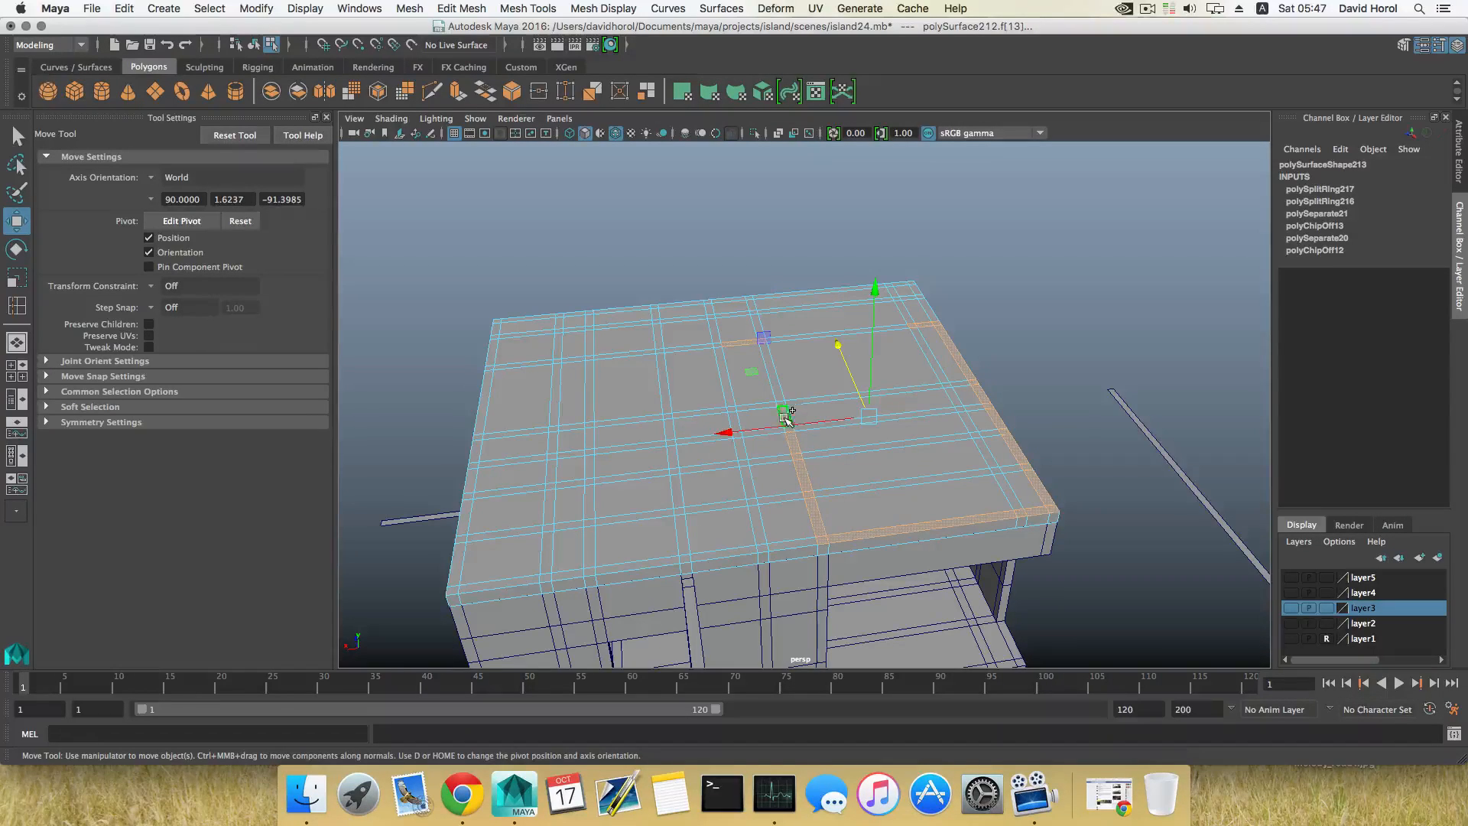
alt+drag(849, 451, 763, 471)
alt+drag(791, 470, 836, 502)
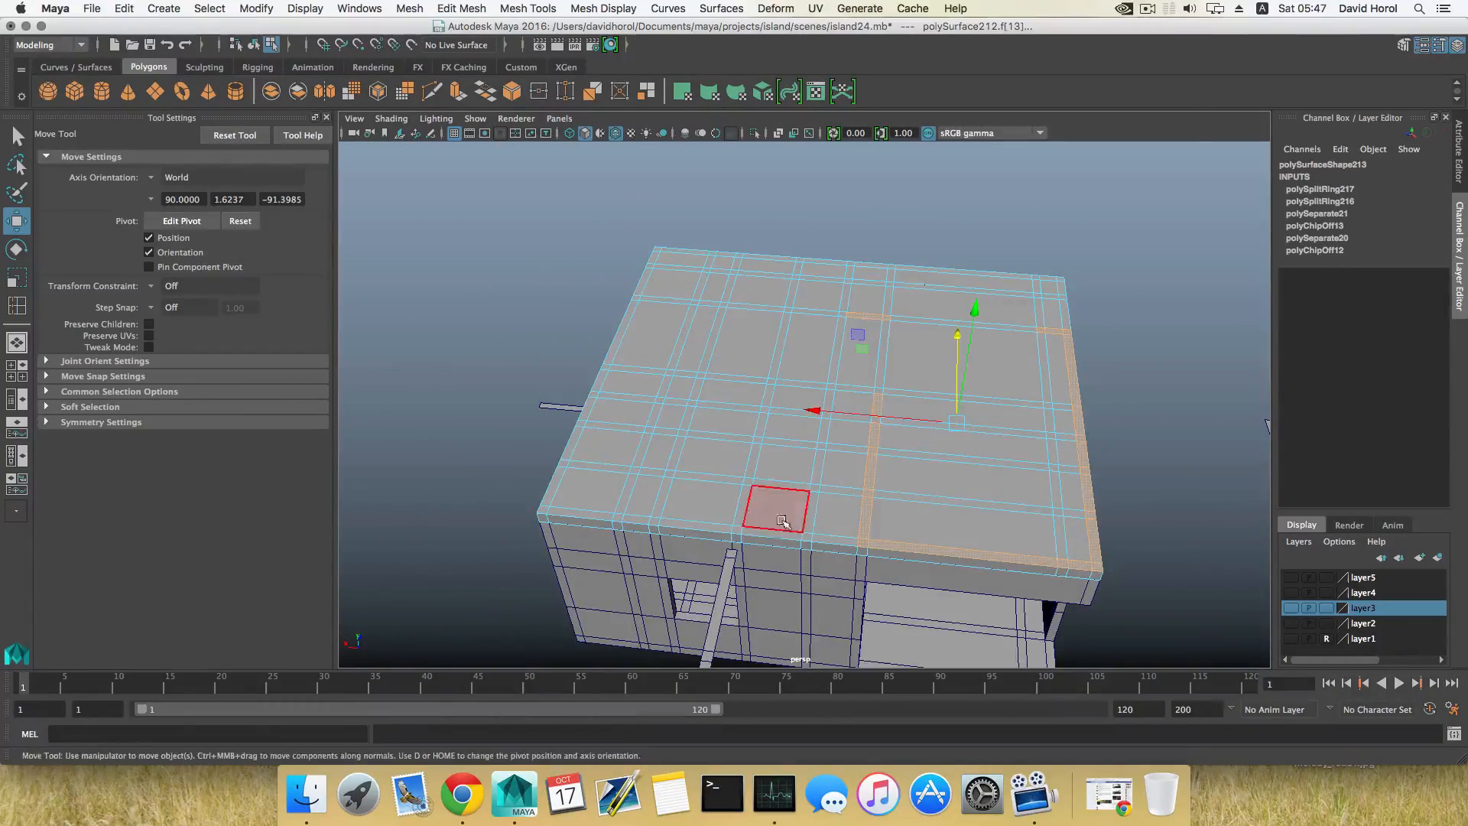
shift+click(740, 529)
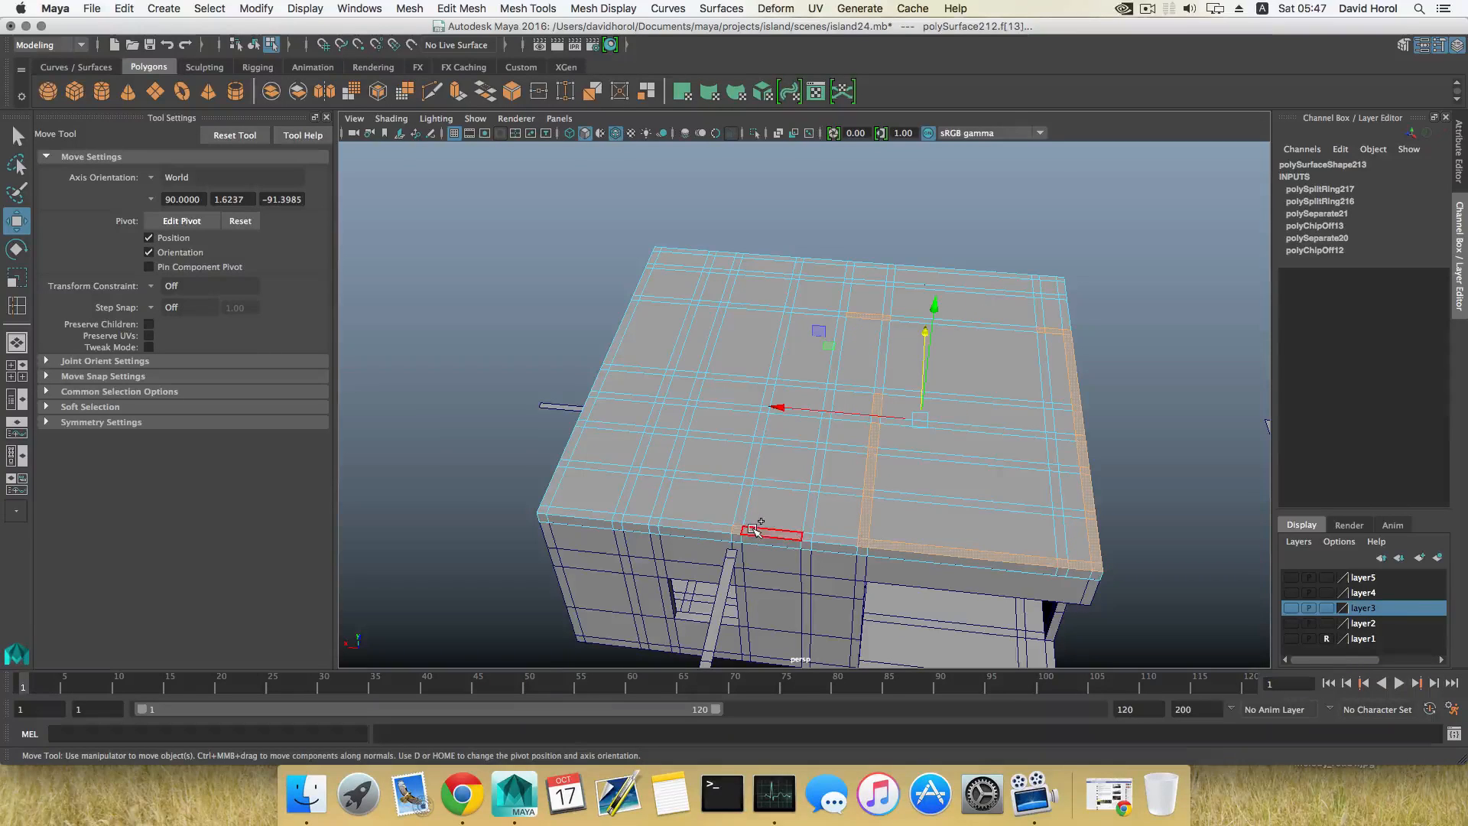
shift+click(826, 539)
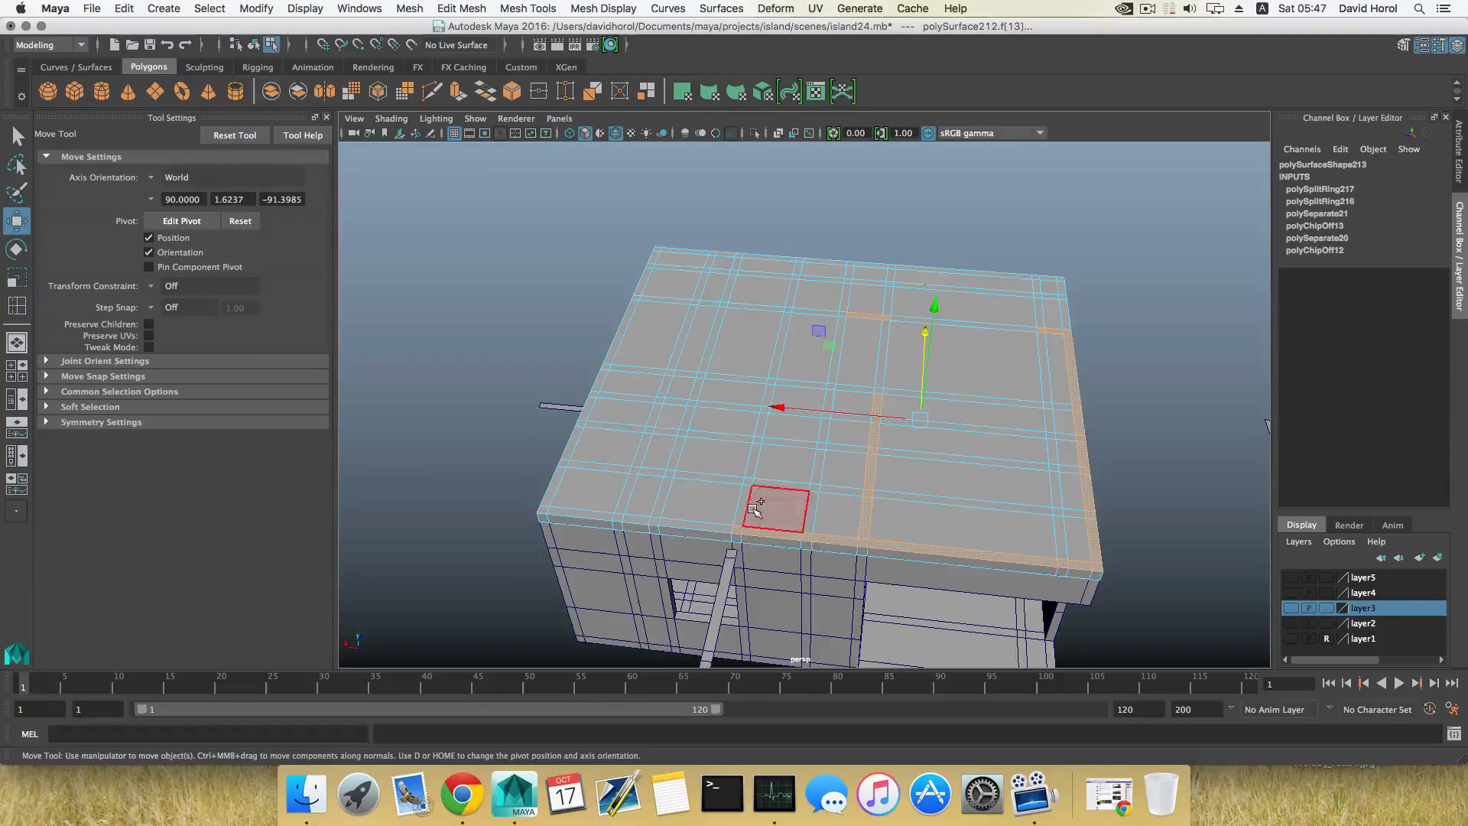
shift+click(744, 507)
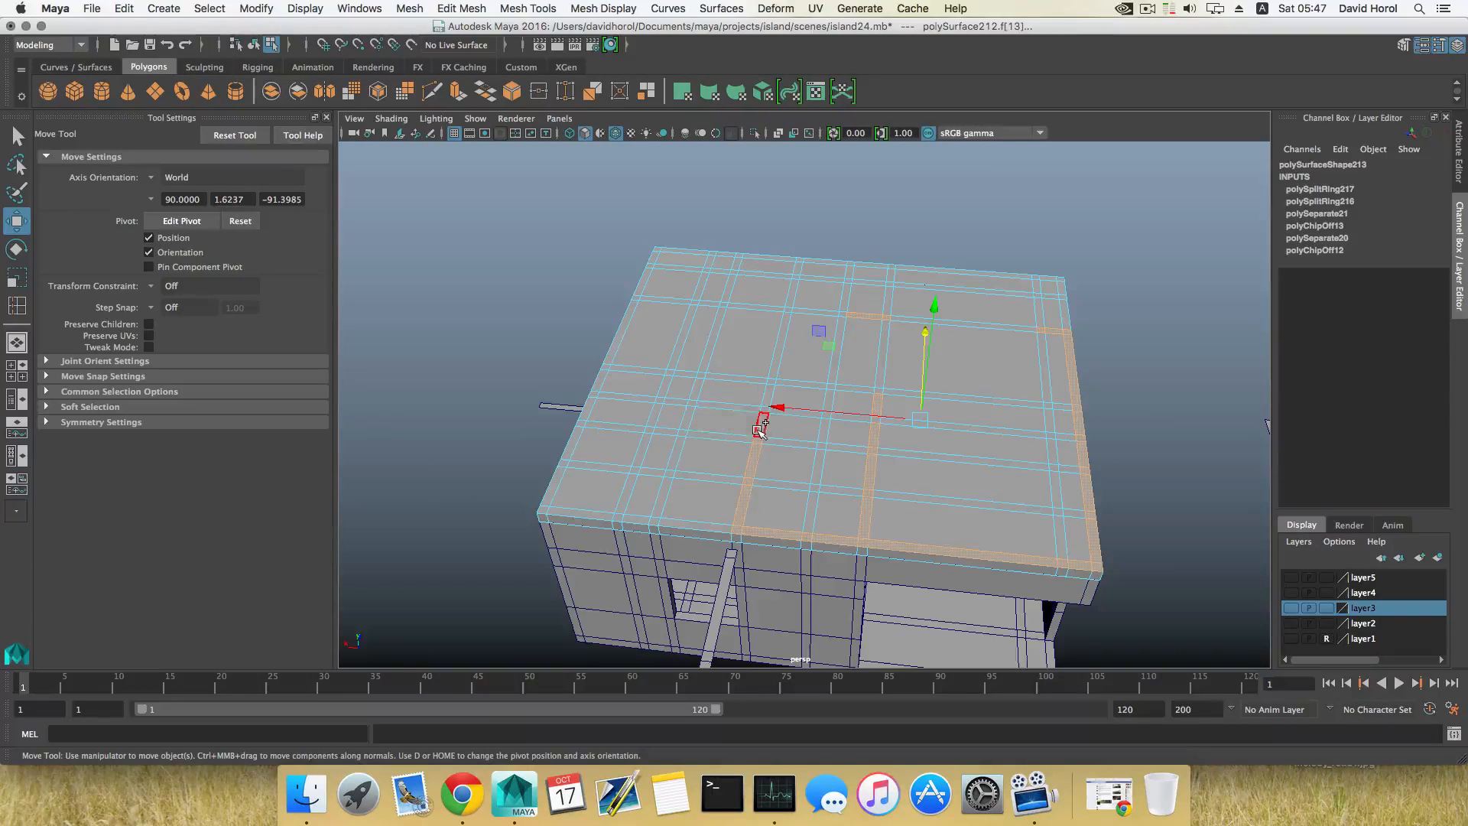
Step: Extend the selected back border to the back-right corner and onto the start of the right border strip
alt+middle_drag(721, 519, 810, 501)
shift+click(802, 502)
shift+click(758, 499)
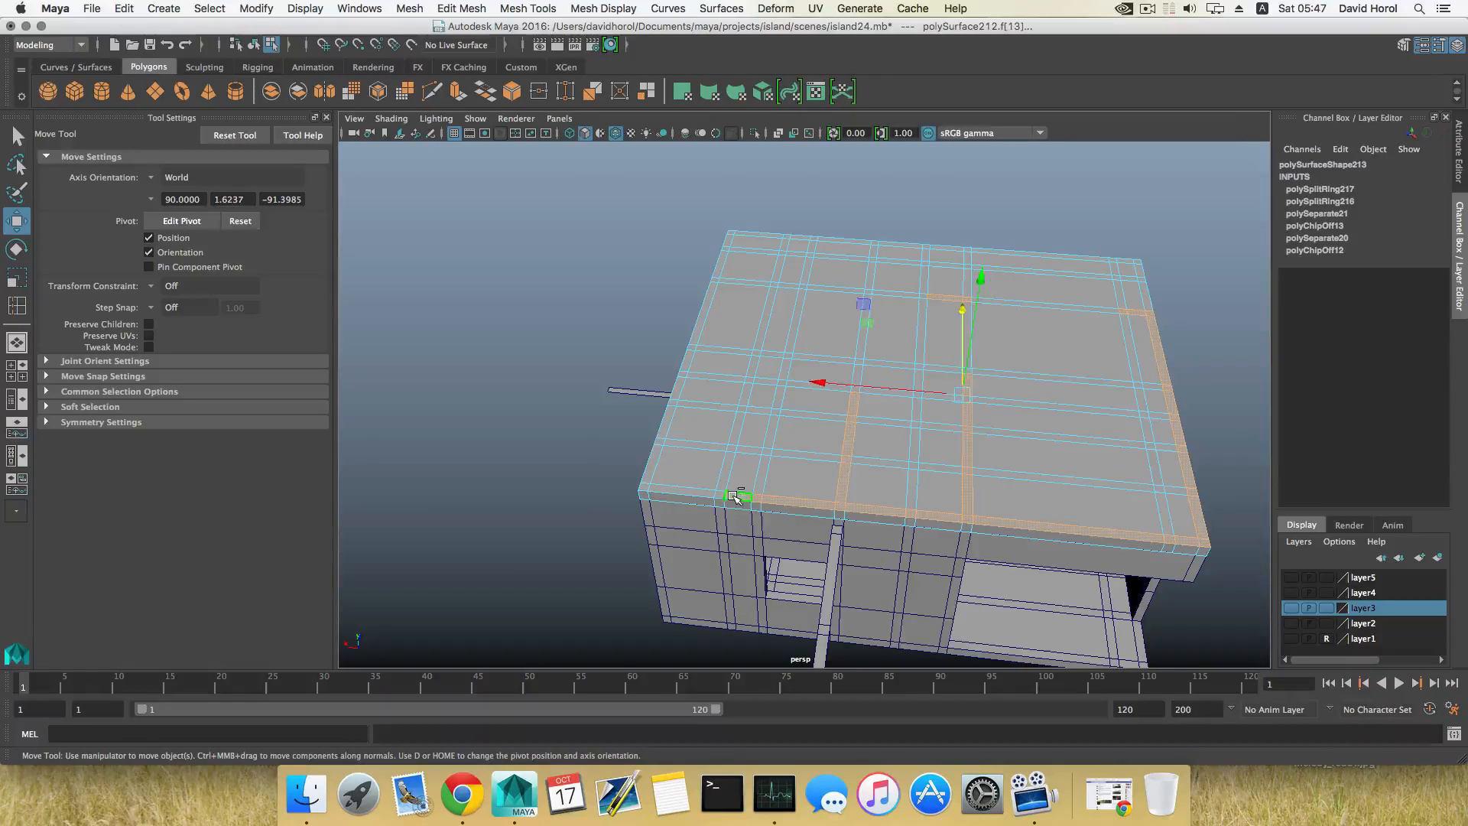
shift+click(723, 496)
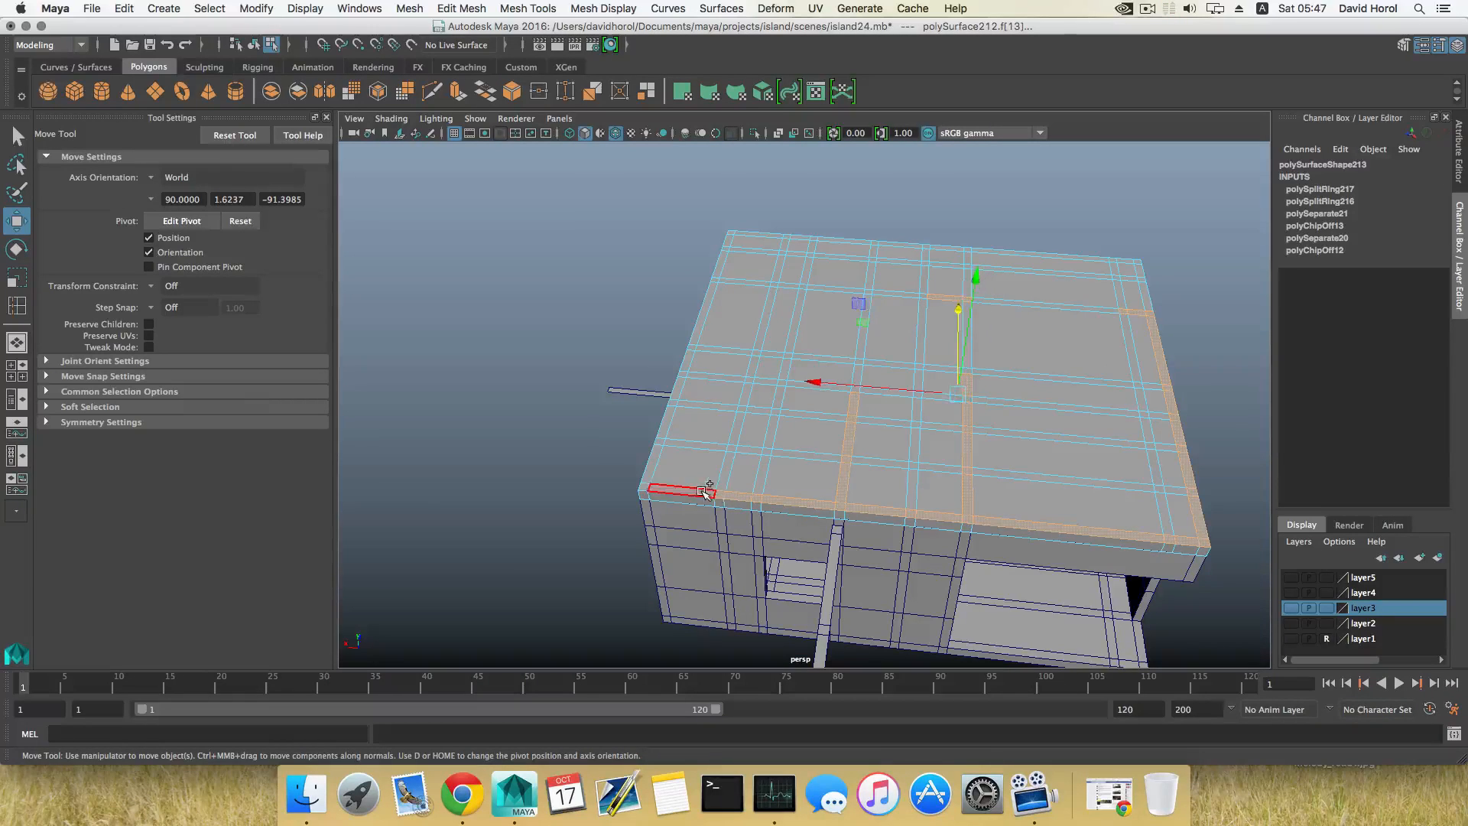
shift+click(644, 491)
shift+click(652, 470)
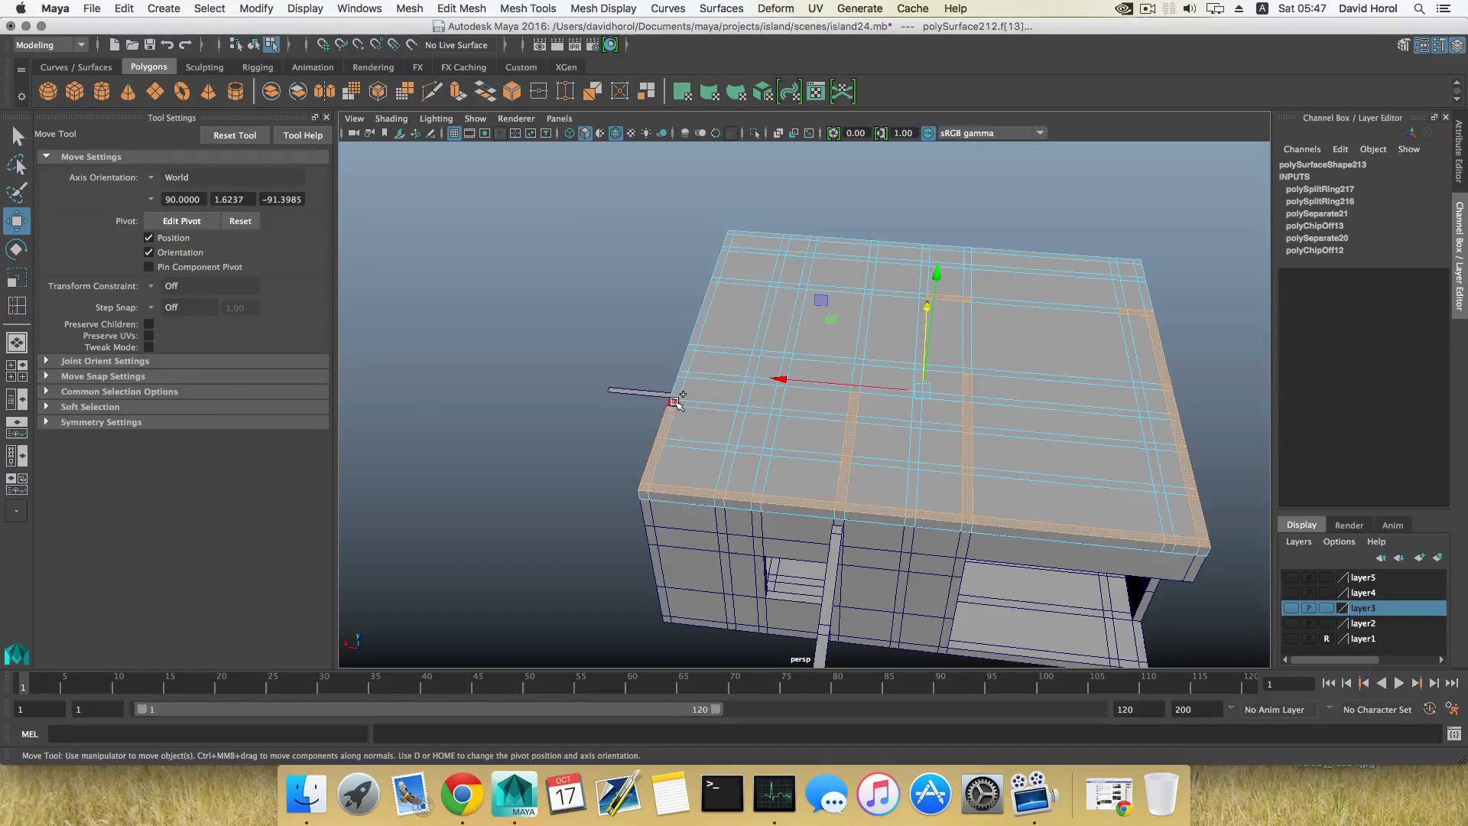
Step: Select the rest of the roof's right border strip up to the front-right corner
alt+drag(681, 384, 859, 465)
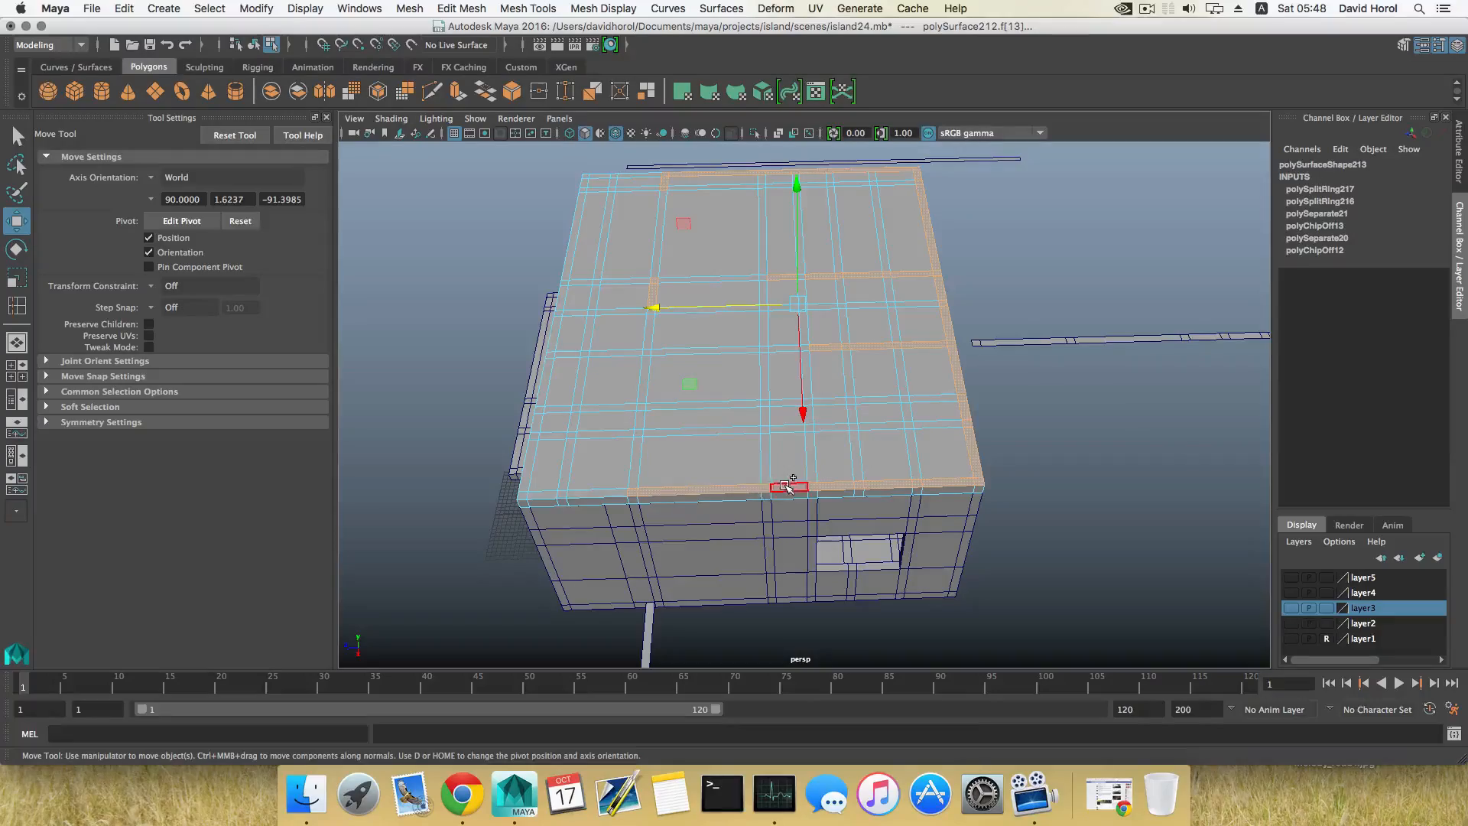
mouse_move(673, 491)
alt+mouse_down()
mouse_move(878, 547)
mouse_move(826, 502)
mouse_move(699, 501)
alt+mouse_up()
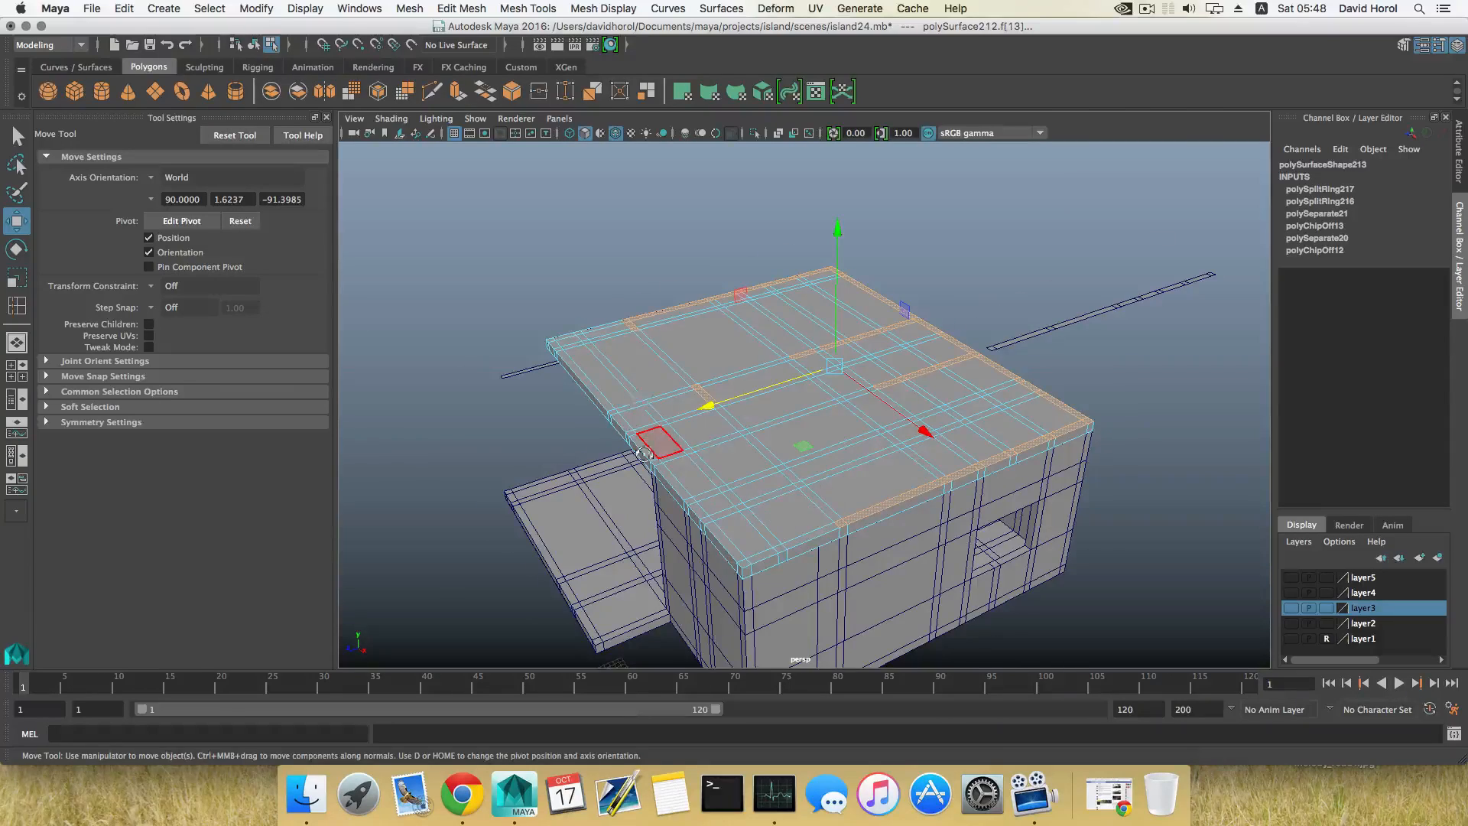
alt+drag(644, 453, 652, 577)
alt+middle_drag(725, 468, 732, 532)
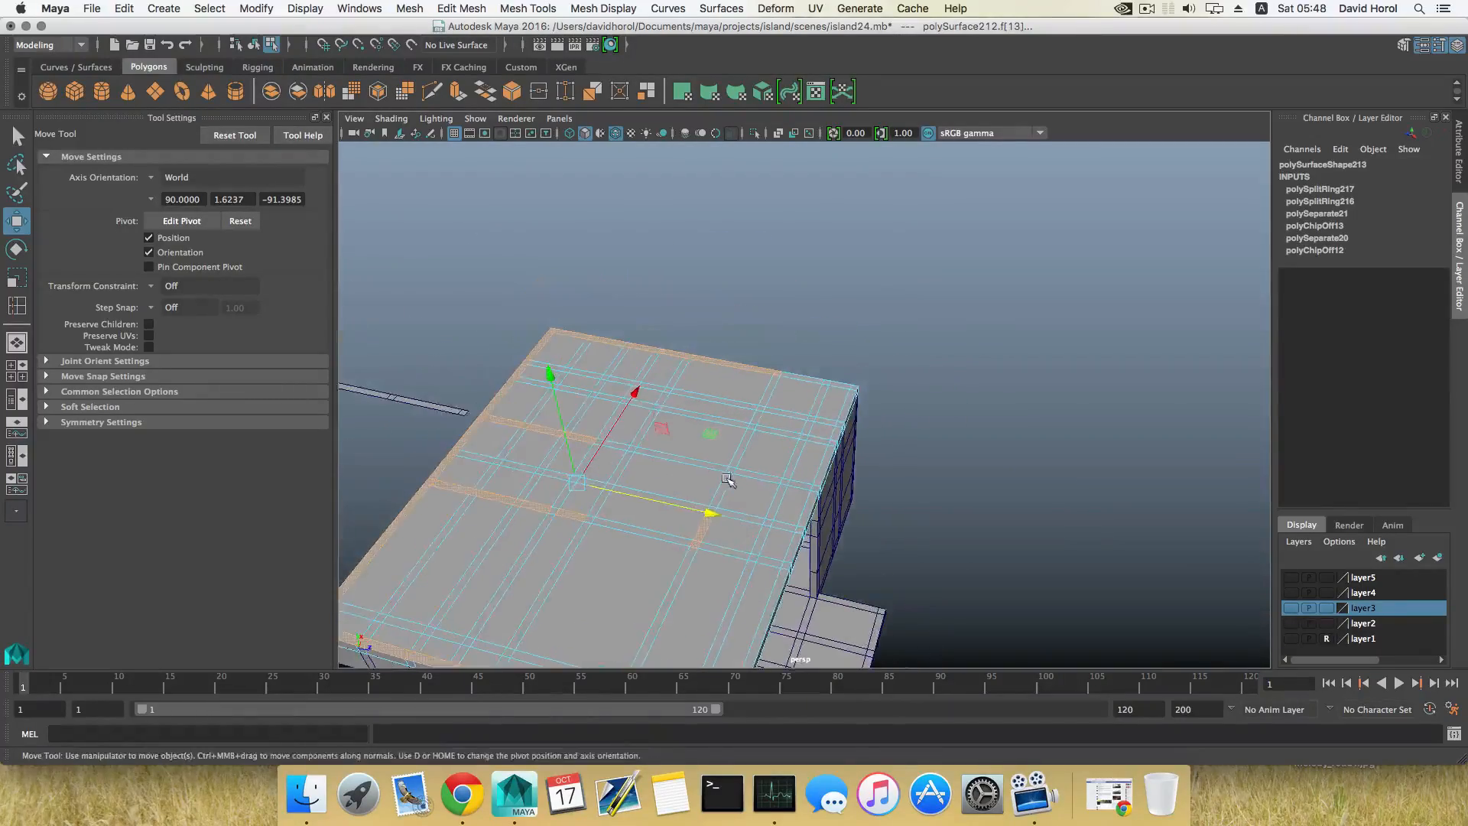
alt+drag(728, 480, 763, 539)
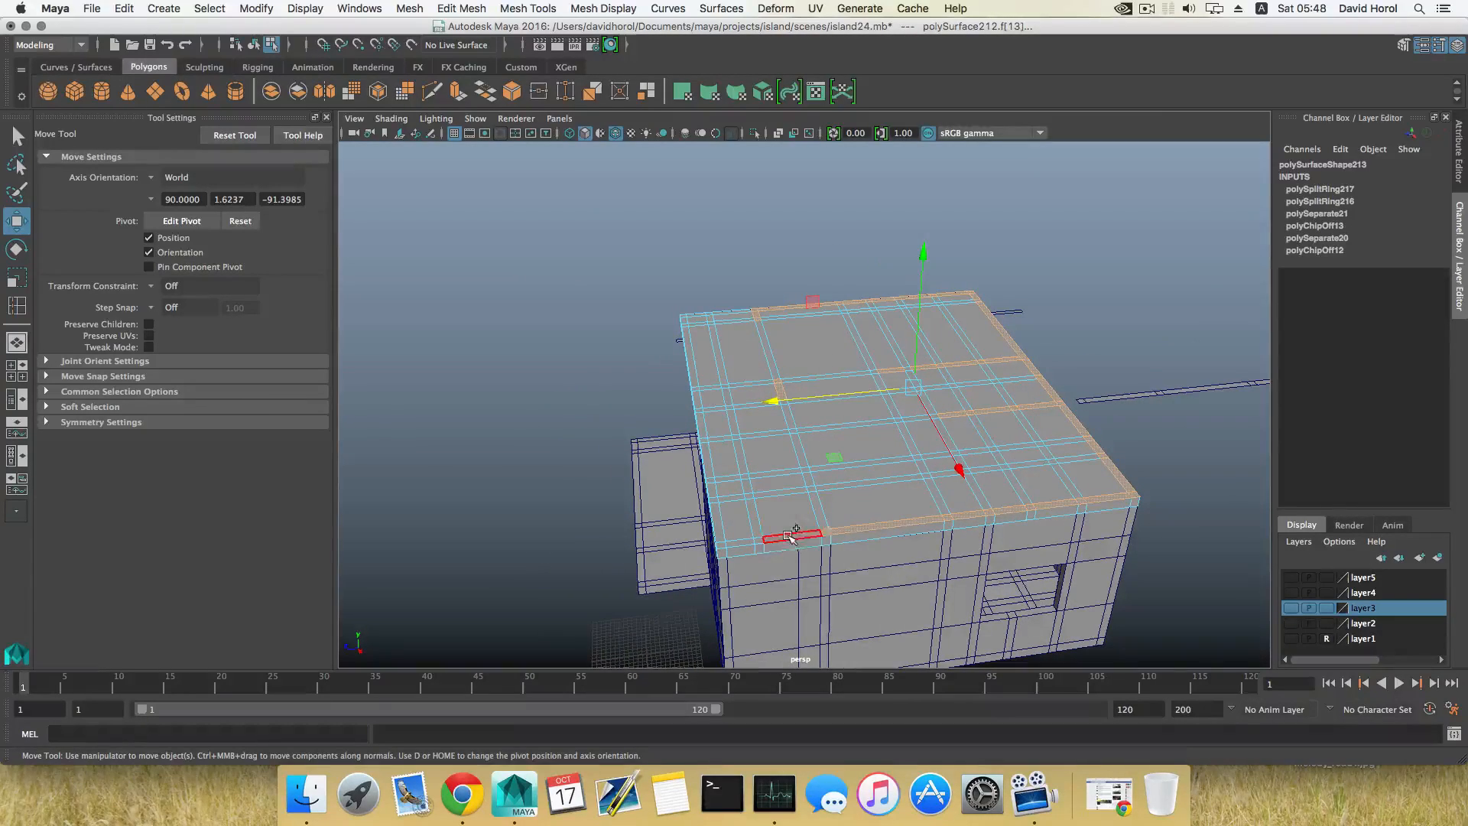
shift+click(788, 538)
shift+click(742, 542)
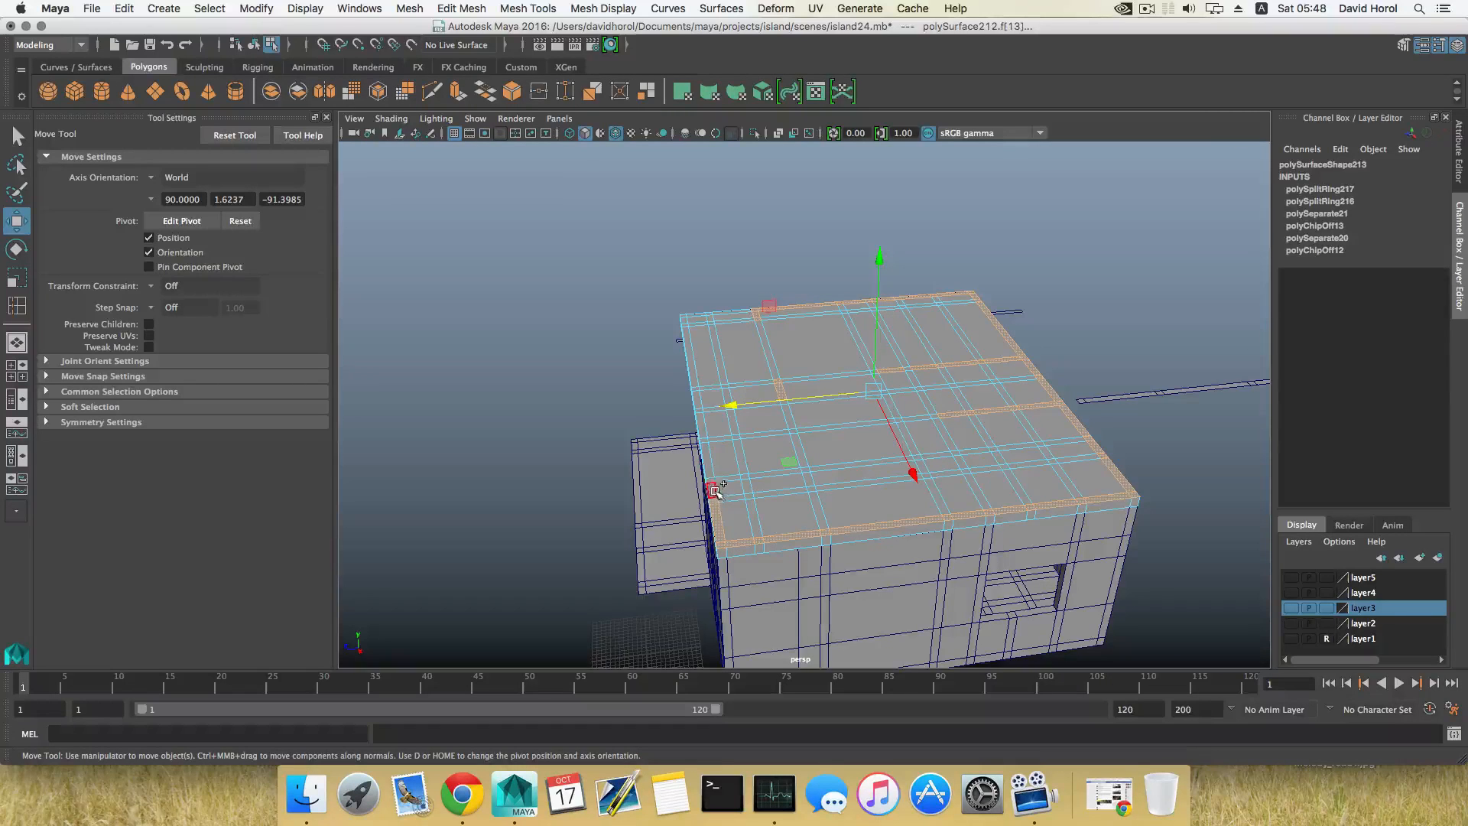
Step: Add the right part of the front border and the inner strip joining it to the widthwise strip's middle segment
alt+drag(695, 516, 832, 517)
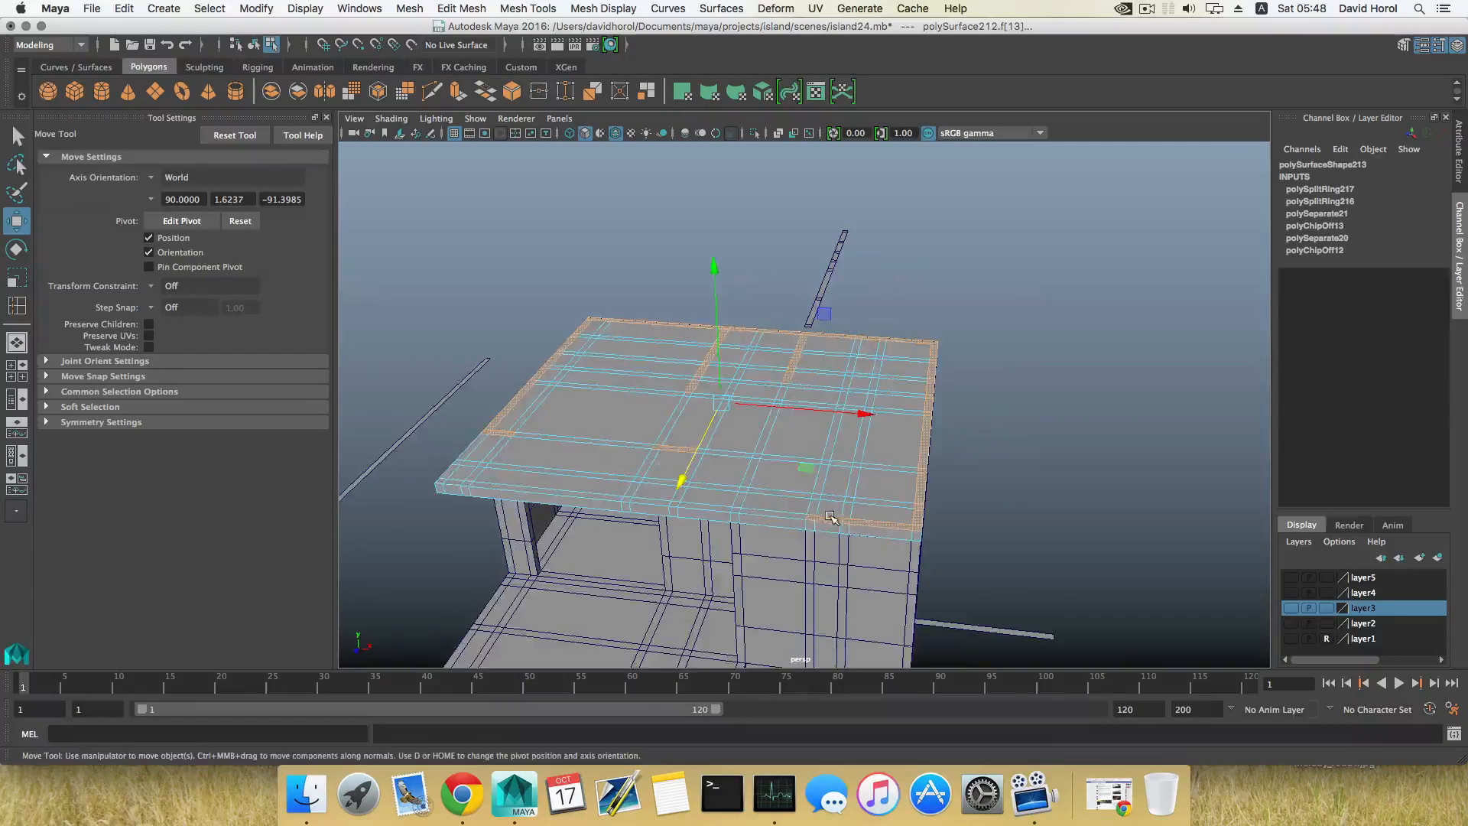
alt+drag(716, 525, 790, 534)
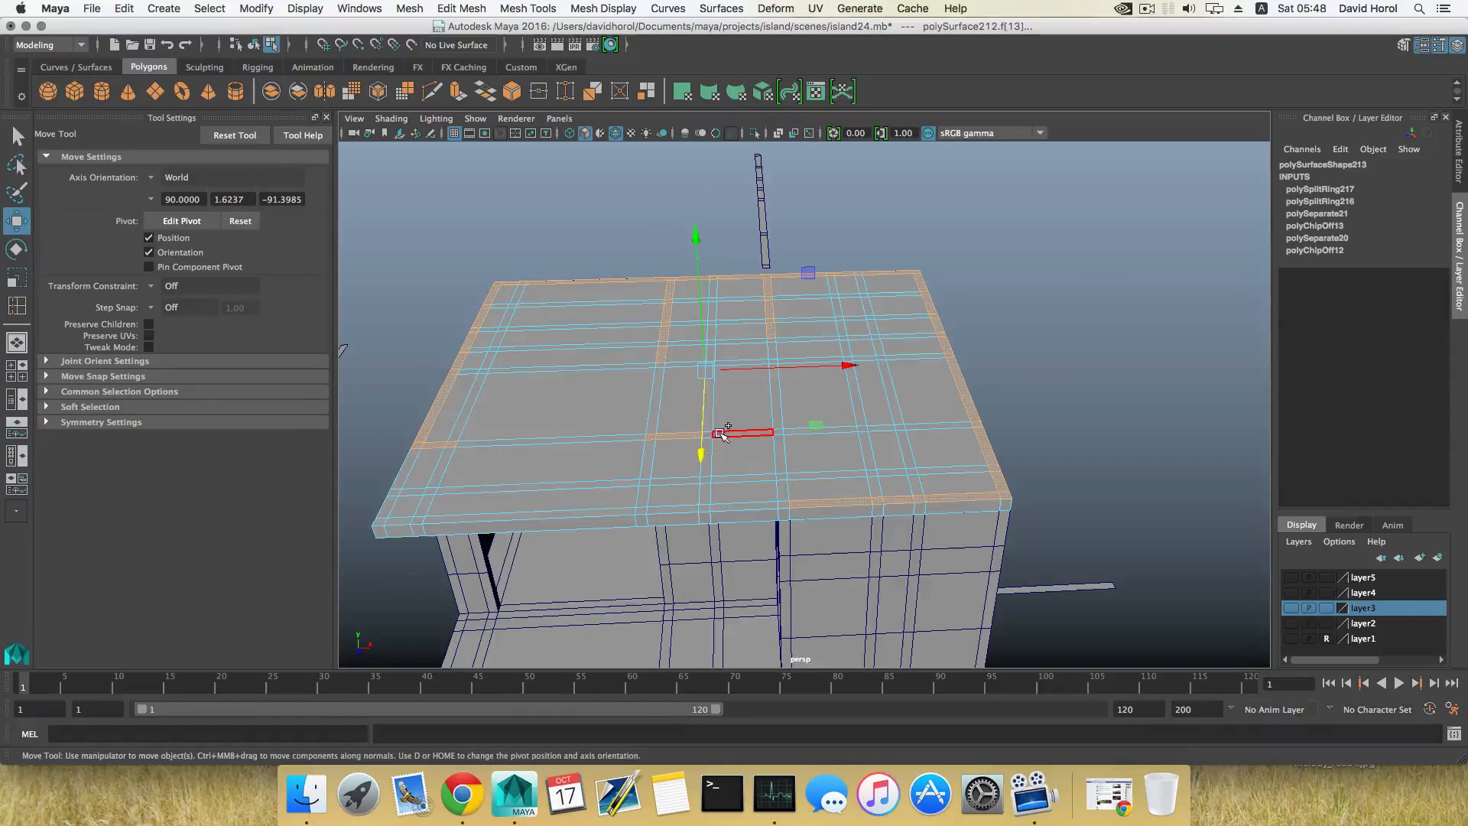
shift+click(778, 443)
alt+drag(774, 505, 767, 513)
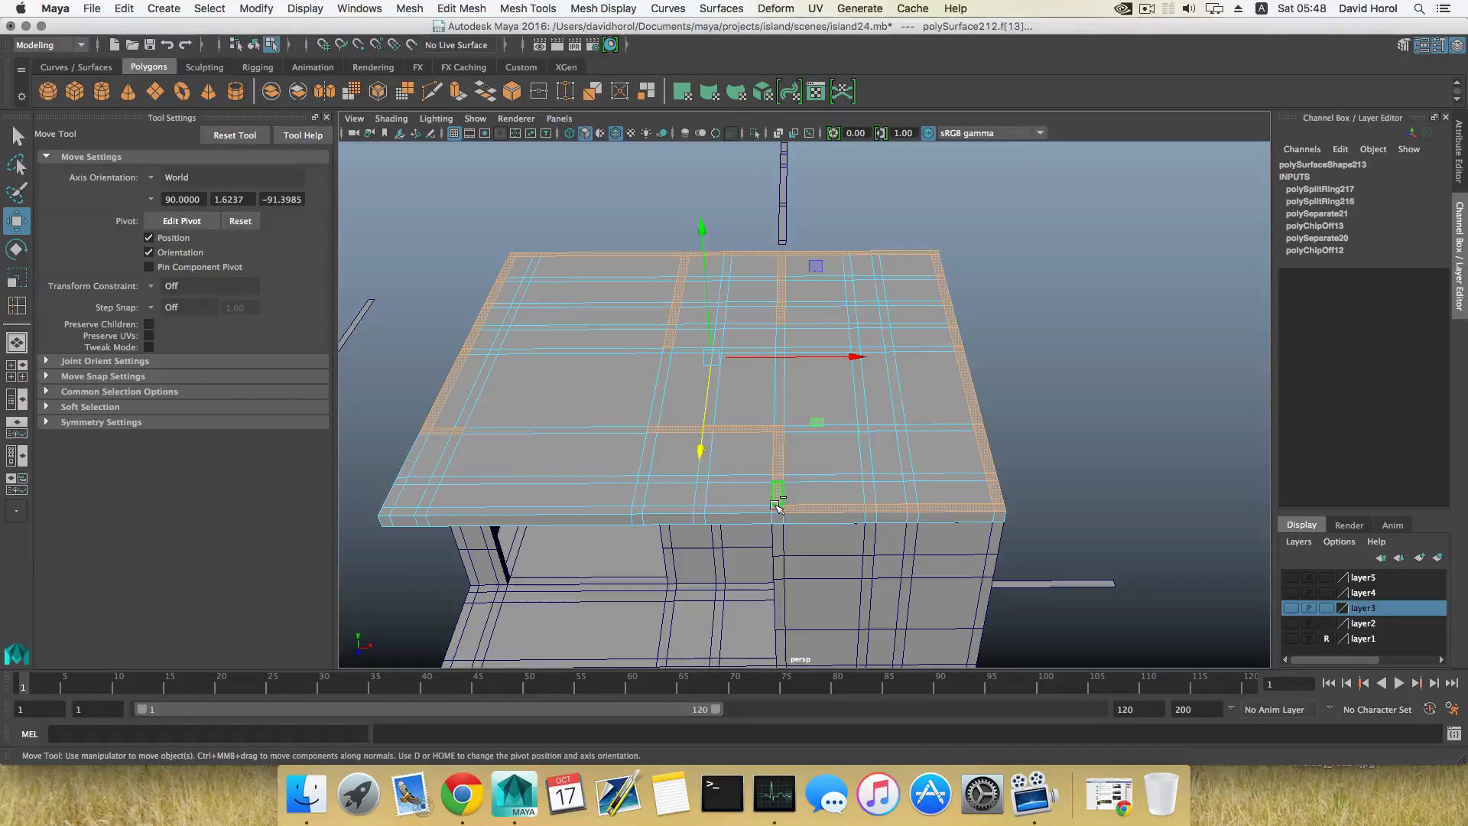
Step: Add a widthwise strip segment running in from the right border and complete the inner front-to-back strip between front and back
alt+drag(777, 508, 902, 530)
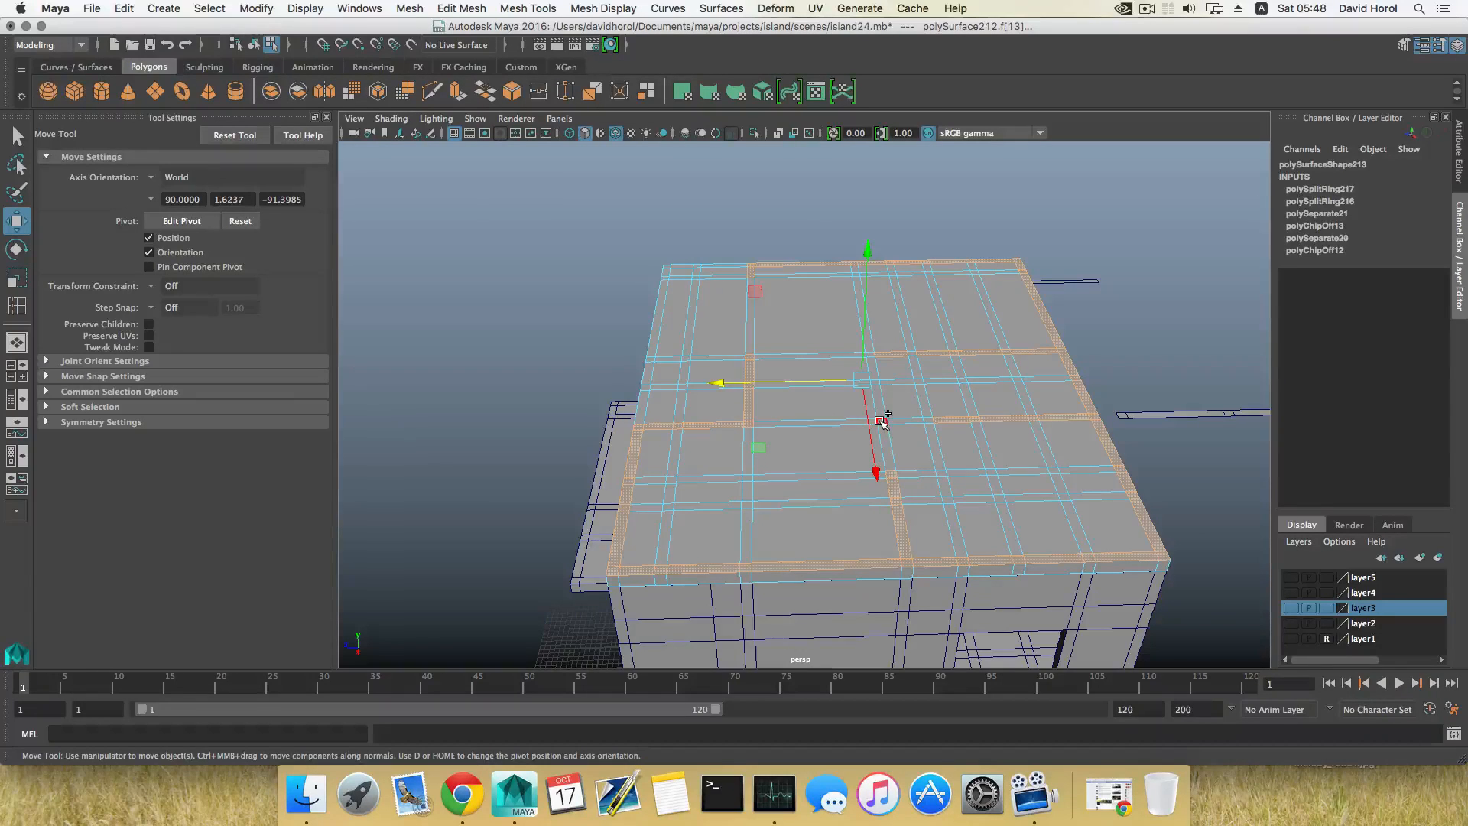
alt+drag(758, 496, 872, 517)
alt+drag(992, 508, 784, 489)
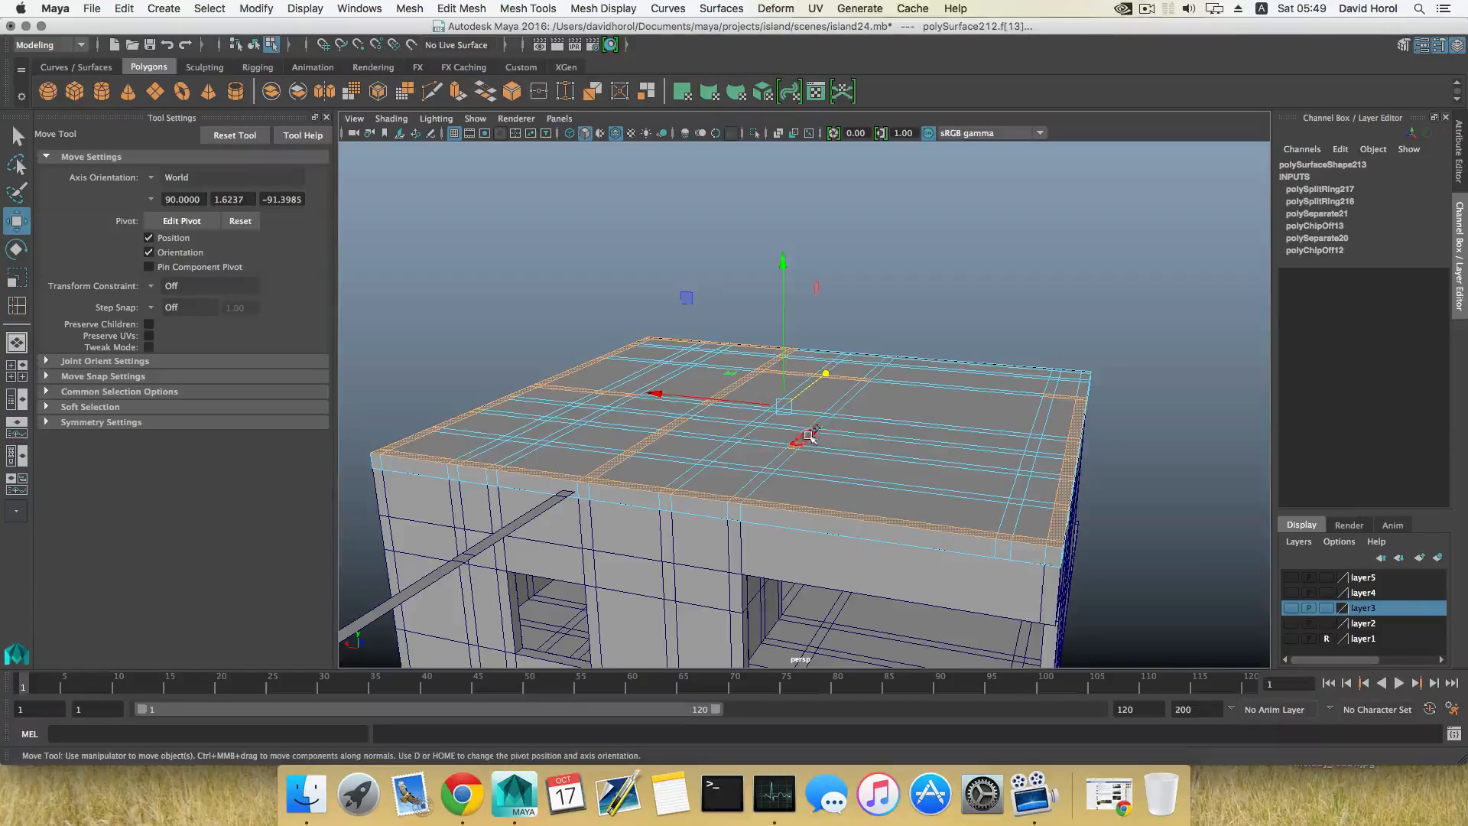
alt+drag(799, 471, 755, 551)
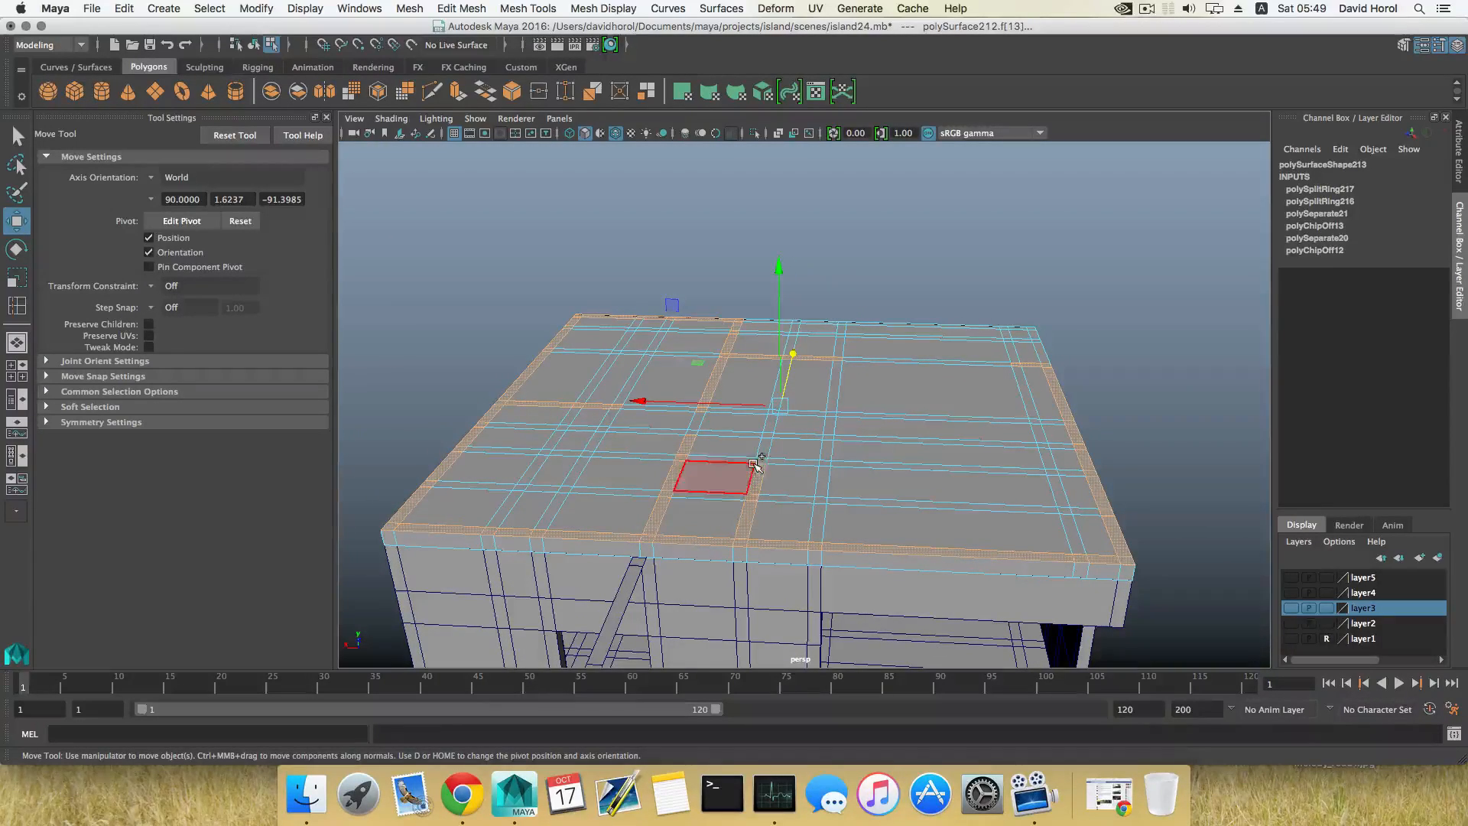
alt+drag(762, 458, 829, 574)
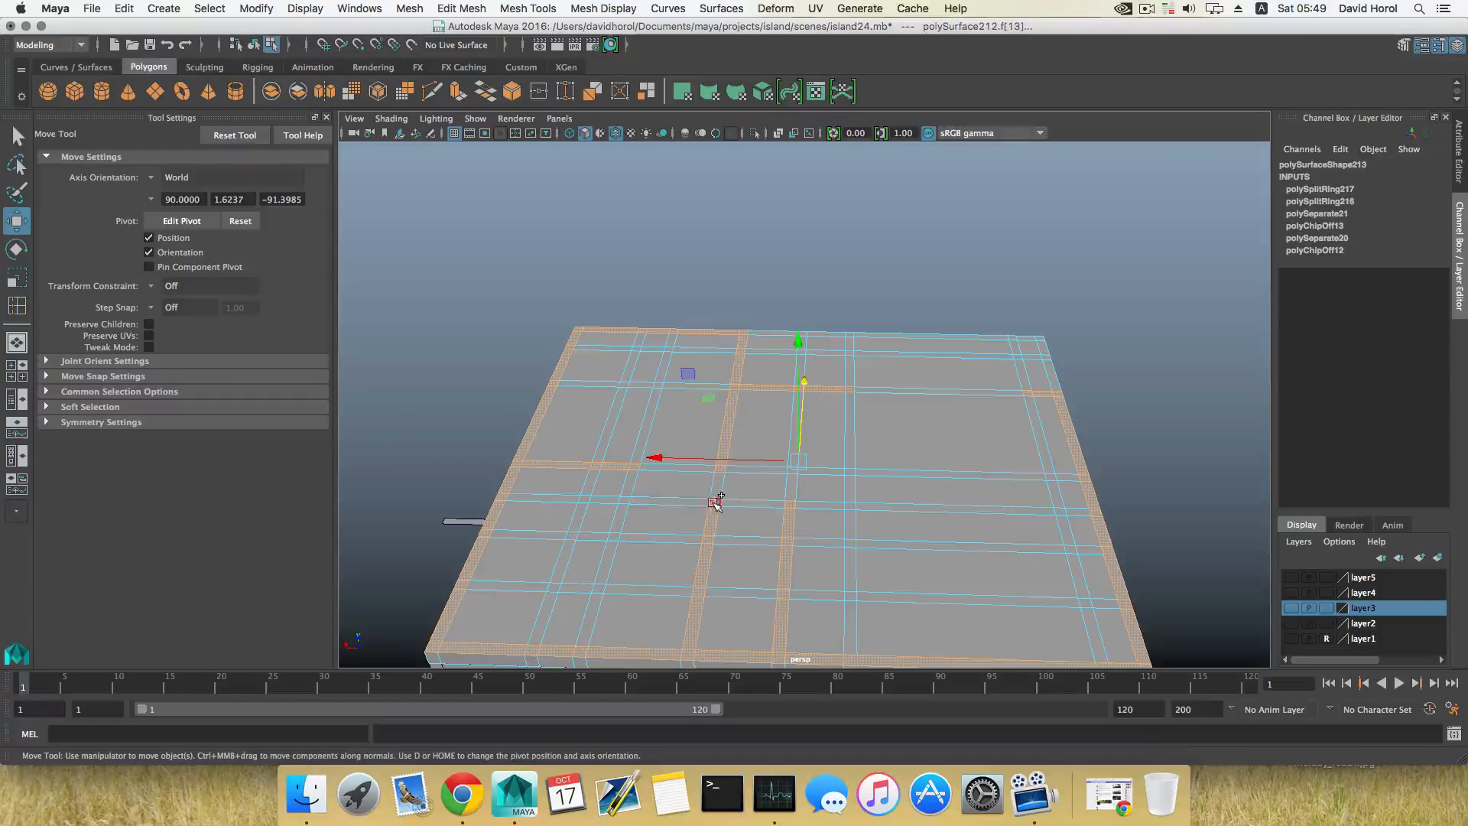
Step: Clear a middle part of the inner front-to-back strip from the selection and add a widthwise strip from the left border to it
alt+drag(741, 537, 763, 563)
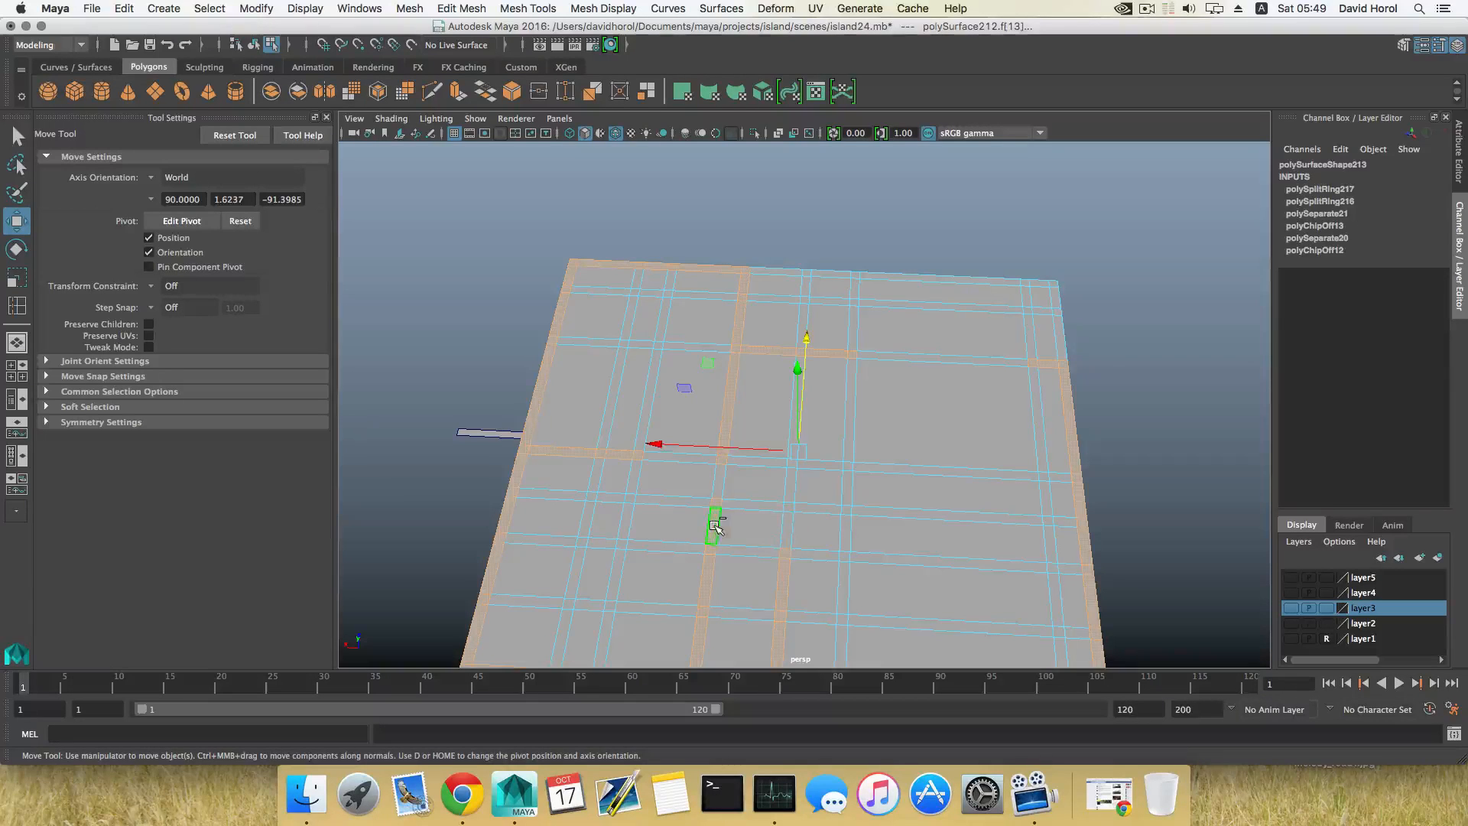
click(734, 551)
alt+drag(734, 552, 747, 583)
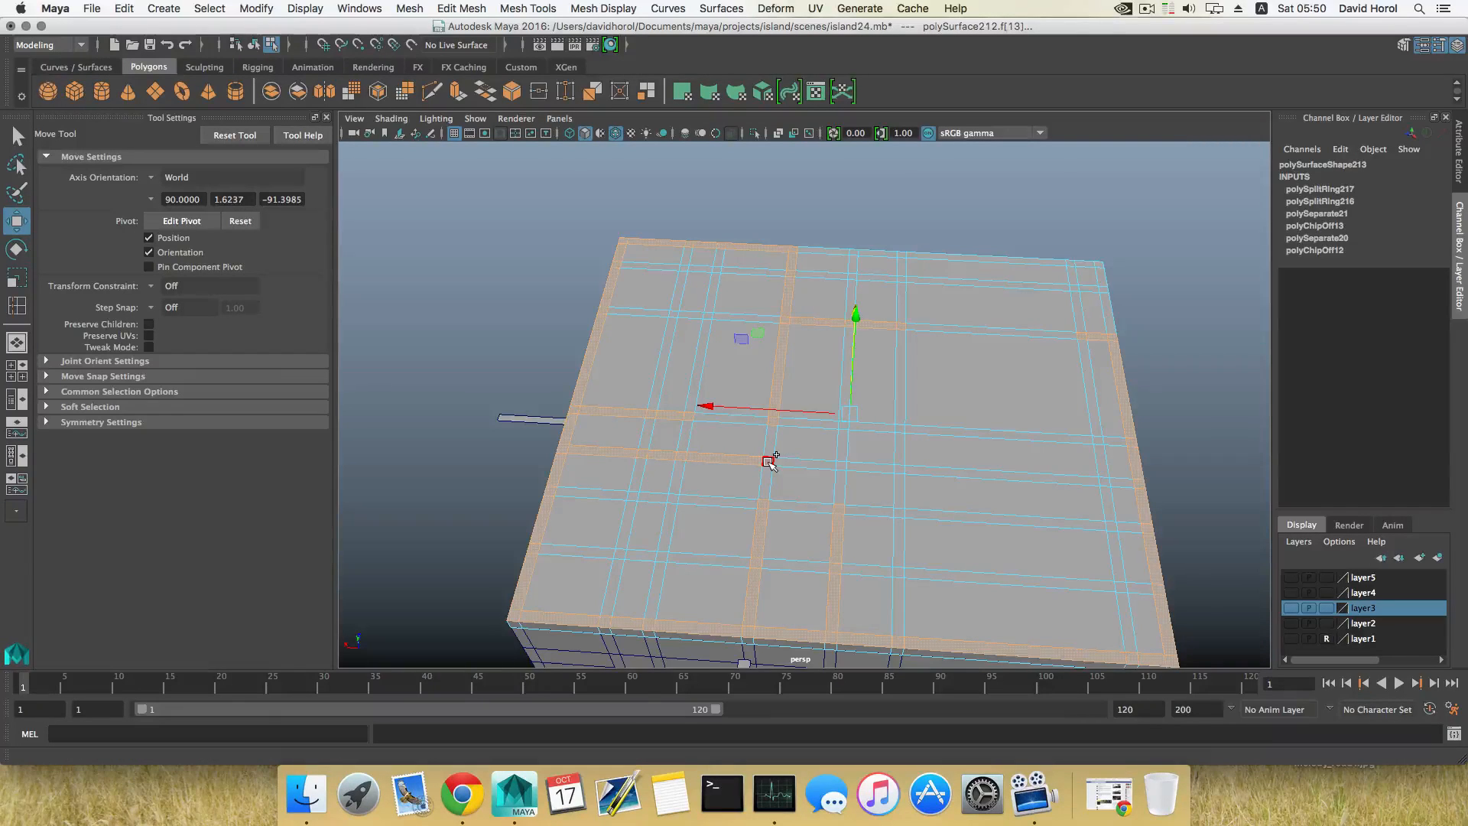
alt+drag(768, 461, 788, 510)
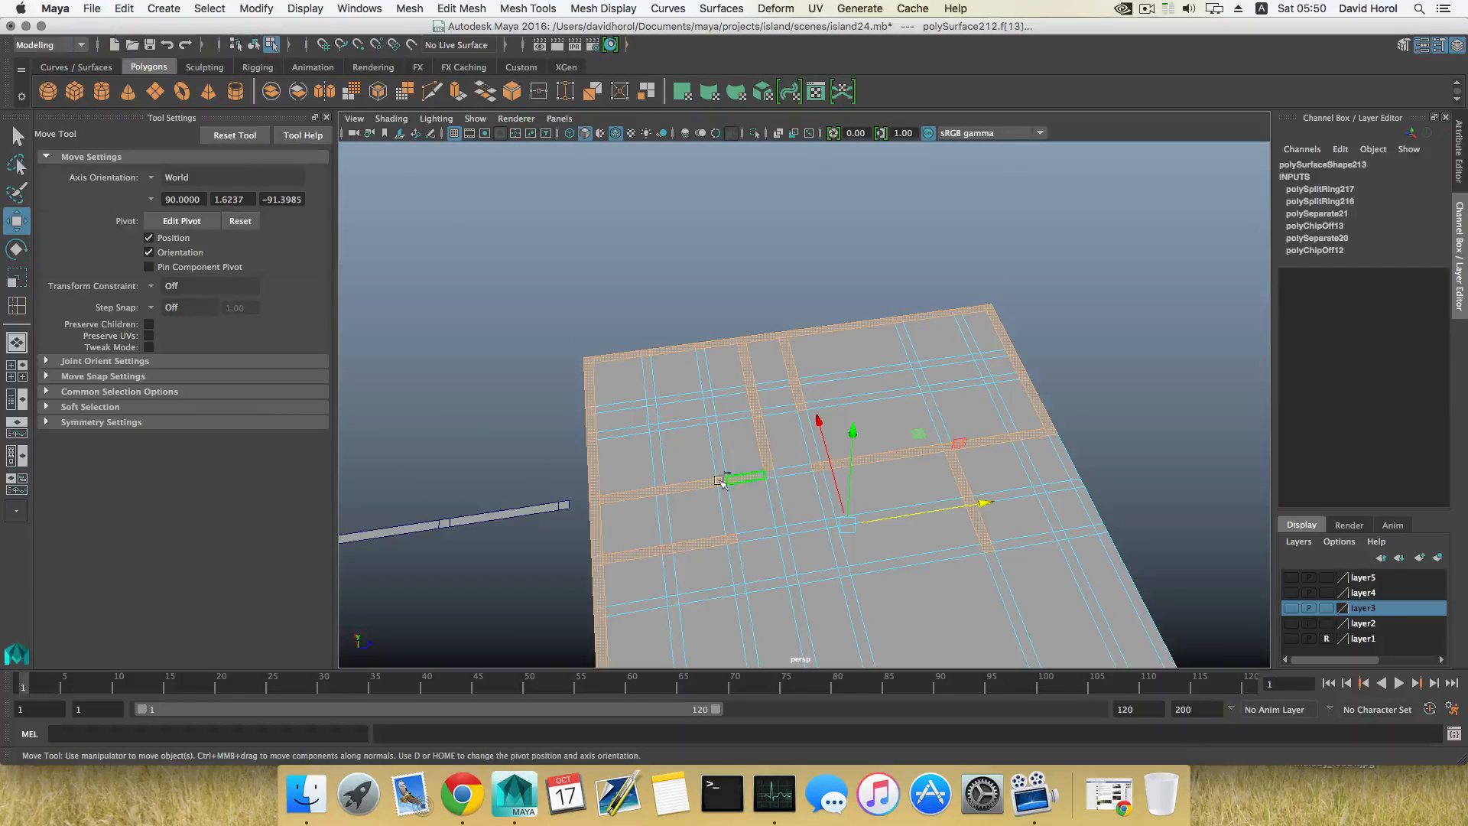
Step: Deselect the widthwise strip further back, shorten the added one, and widen the gap in the inner front-to-back strip
alt+drag(764, 443, 845, 497)
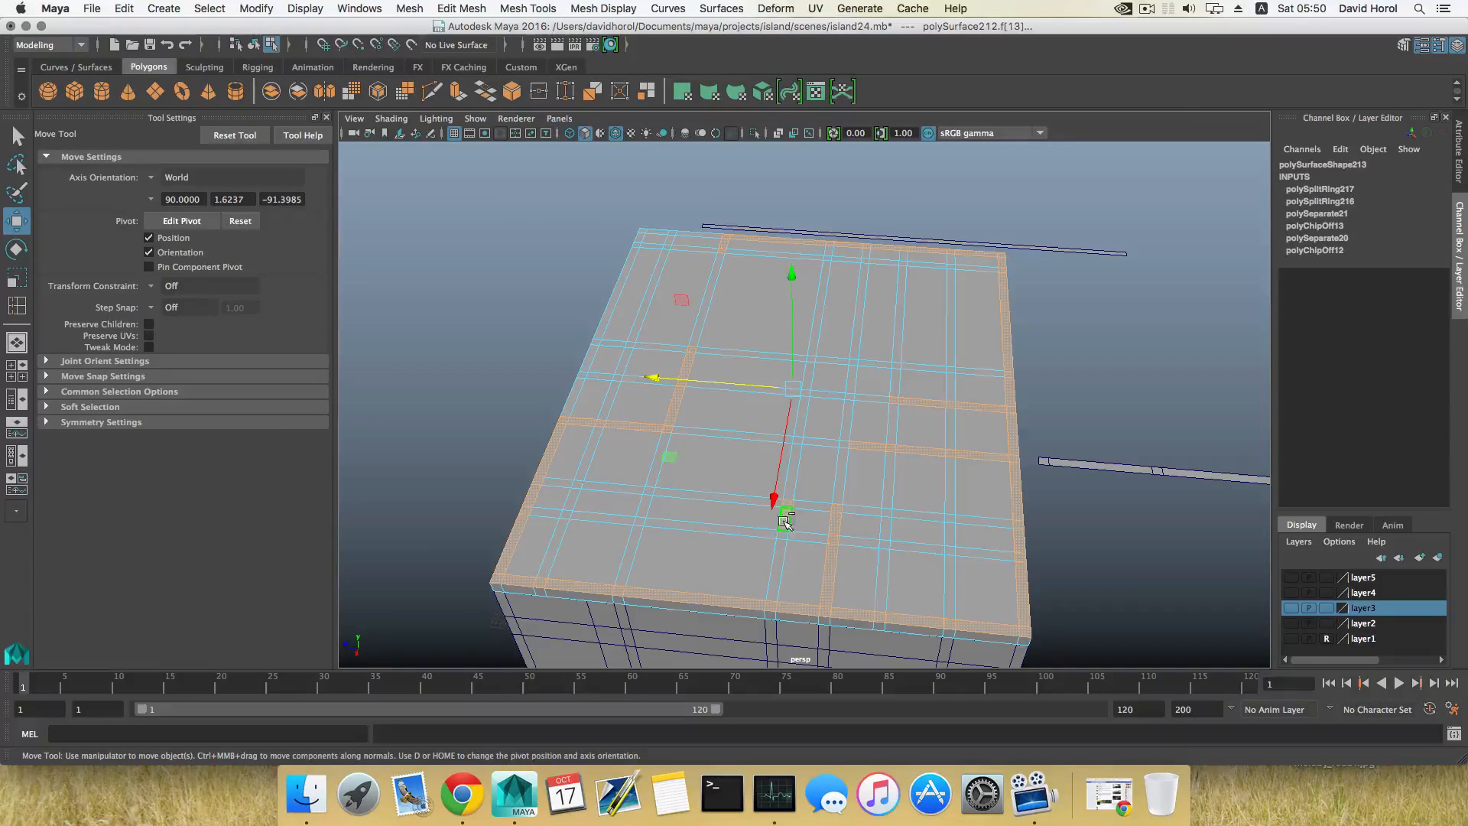
alt+drag(736, 572, 831, 571)
alt+middle_drag(832, 571, 767, 549)
alt+drag(767, 549, 725, 533)
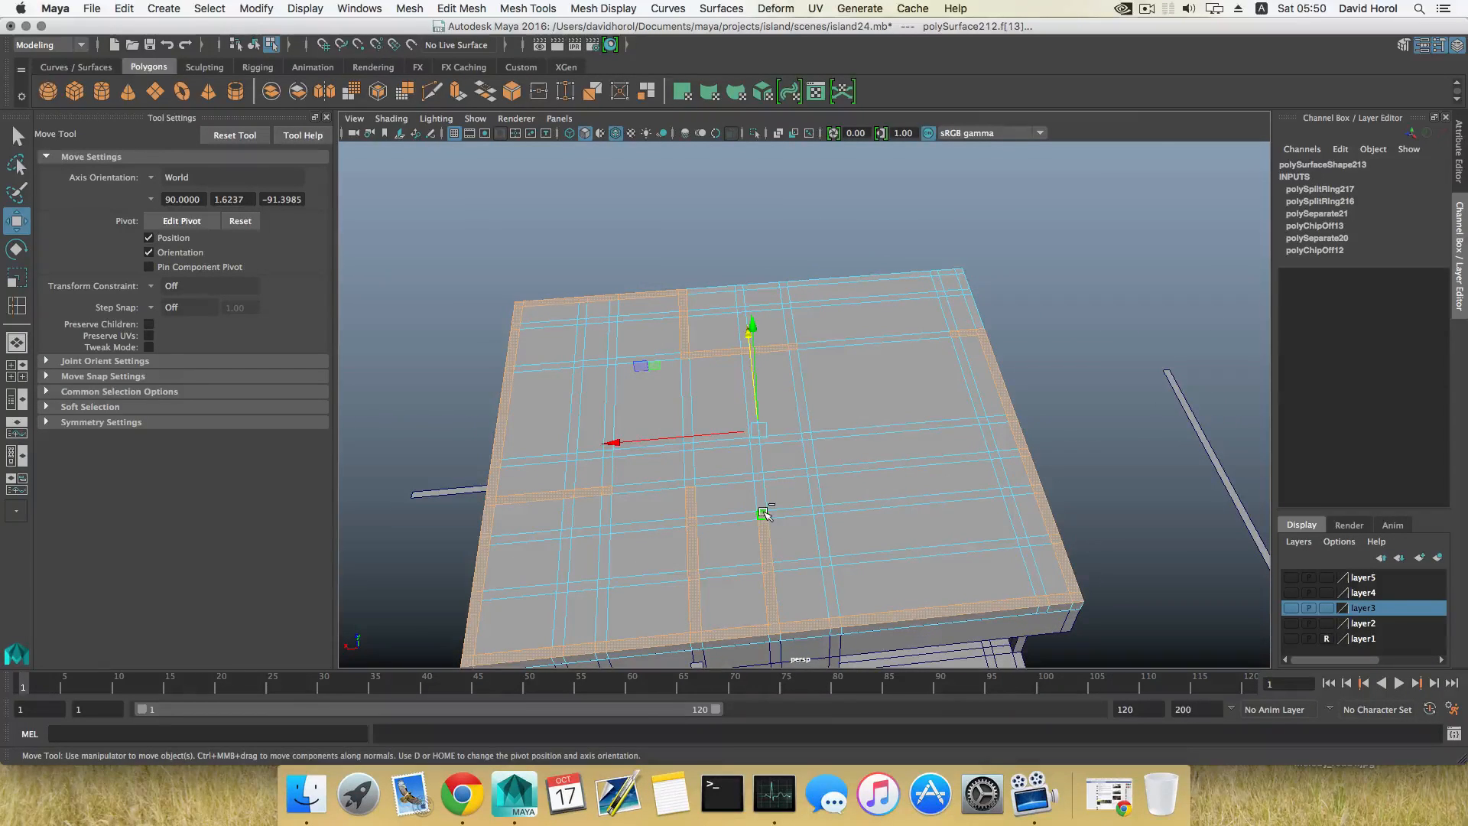
alt+drag(762, 515, 793, 569)
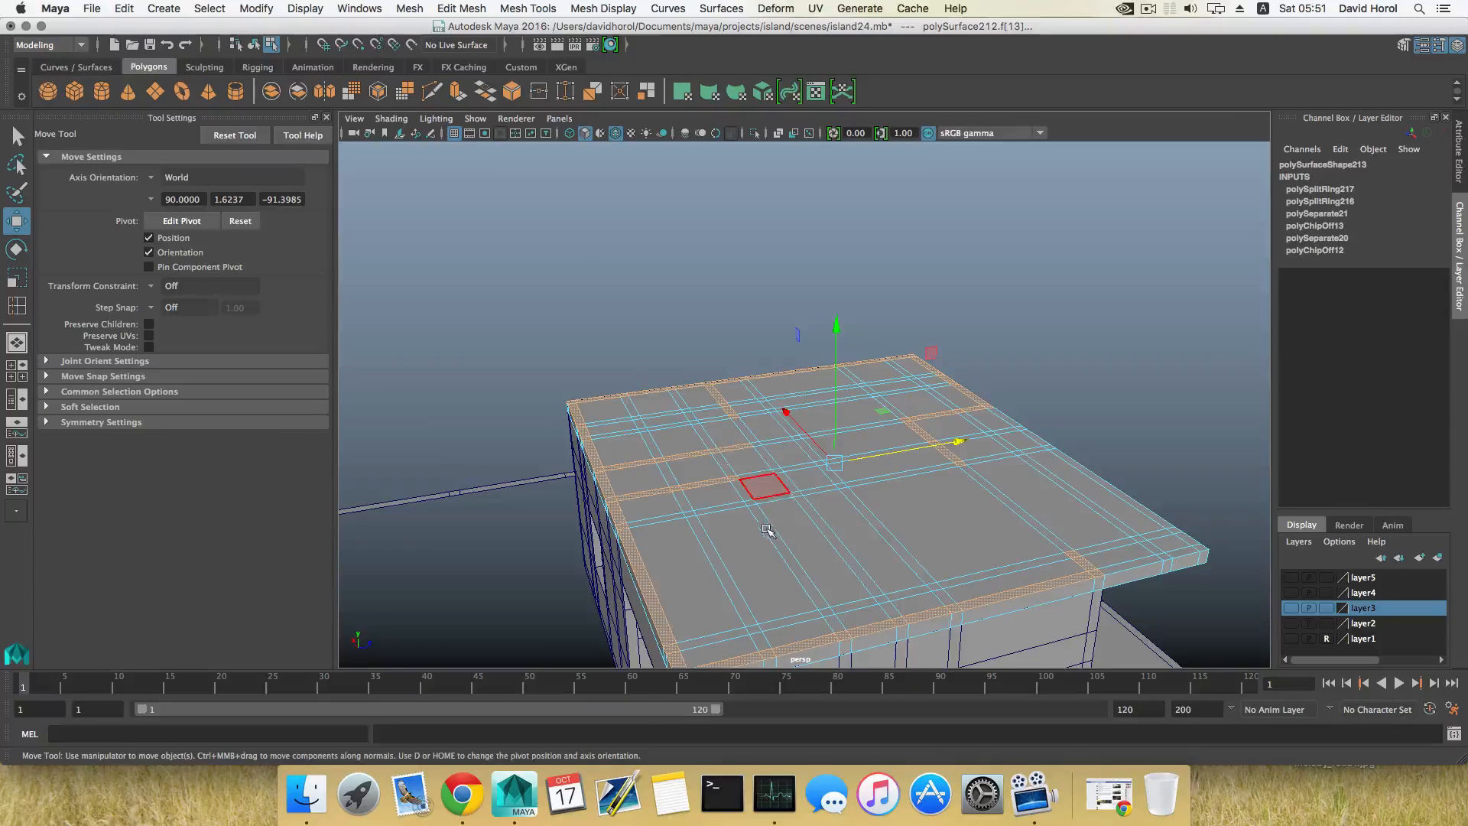
alt+drag(767, 529, 714, 517)
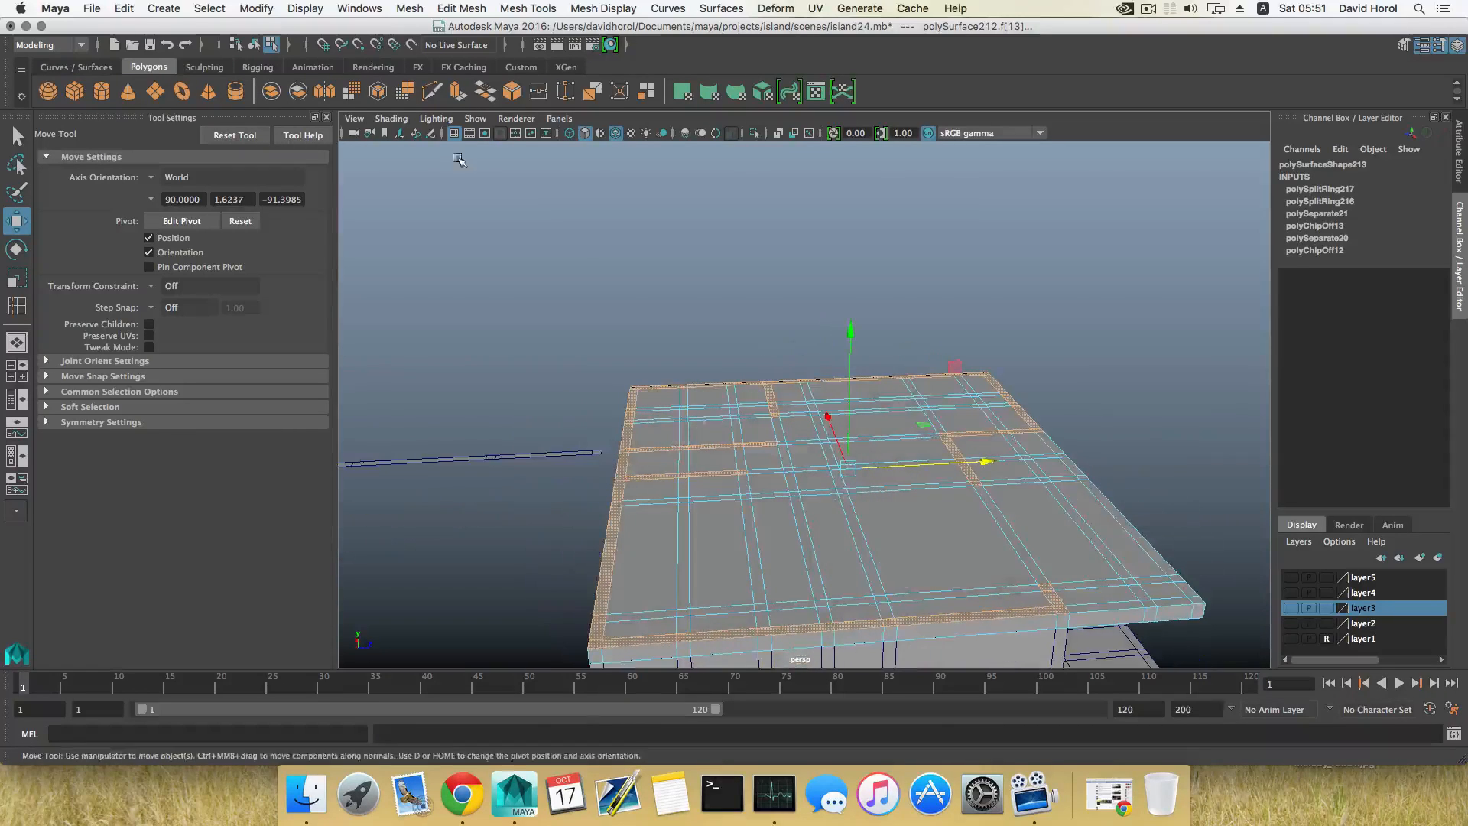
Step: Extrude the selected strip faces upward from the roof slab to form upper-storey walls
click(458, 93)
key(w)
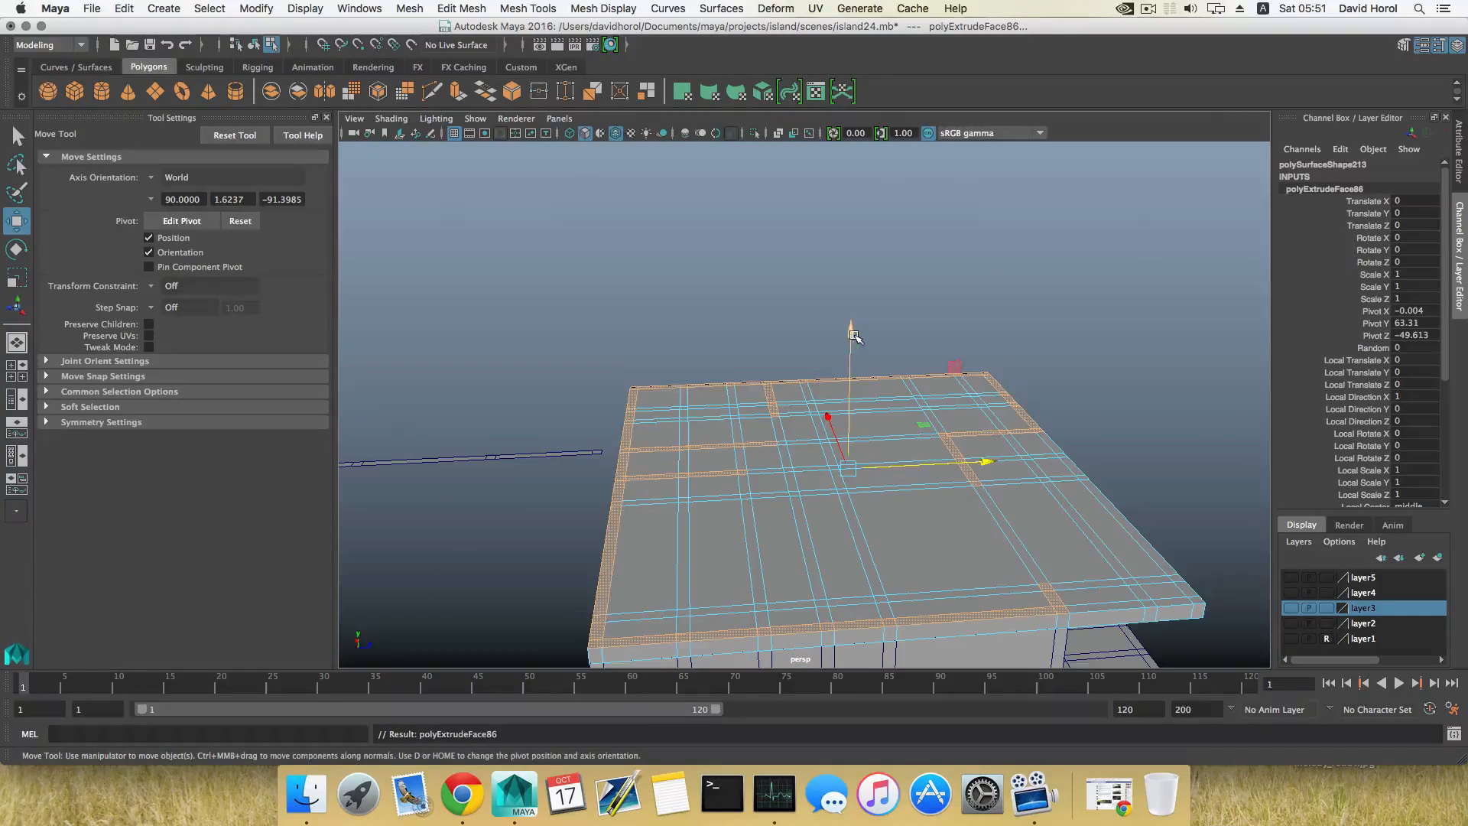
drag(854, 336, 839, 247)
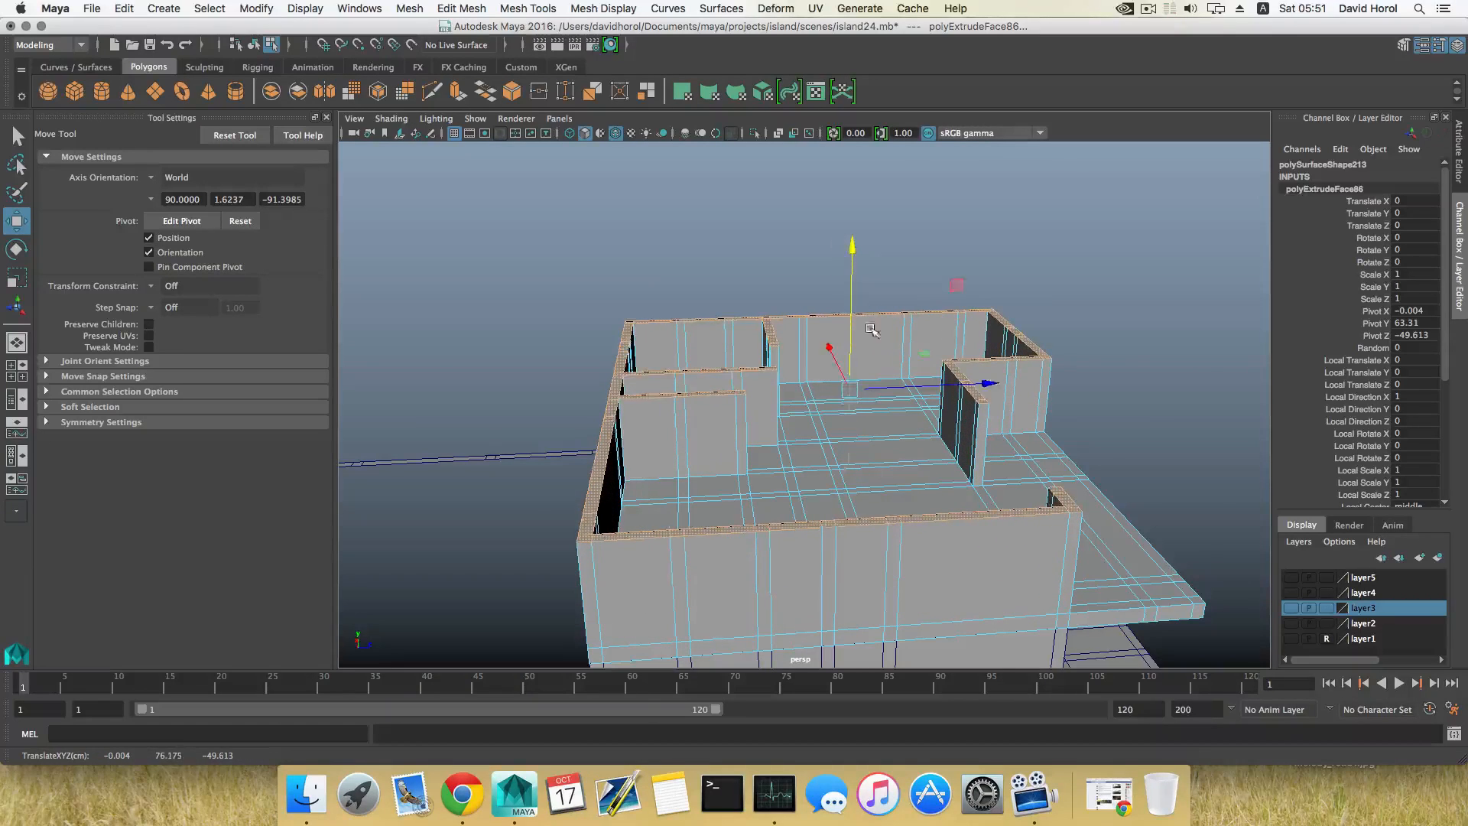
alt+drag(872, 330, 885, 445)
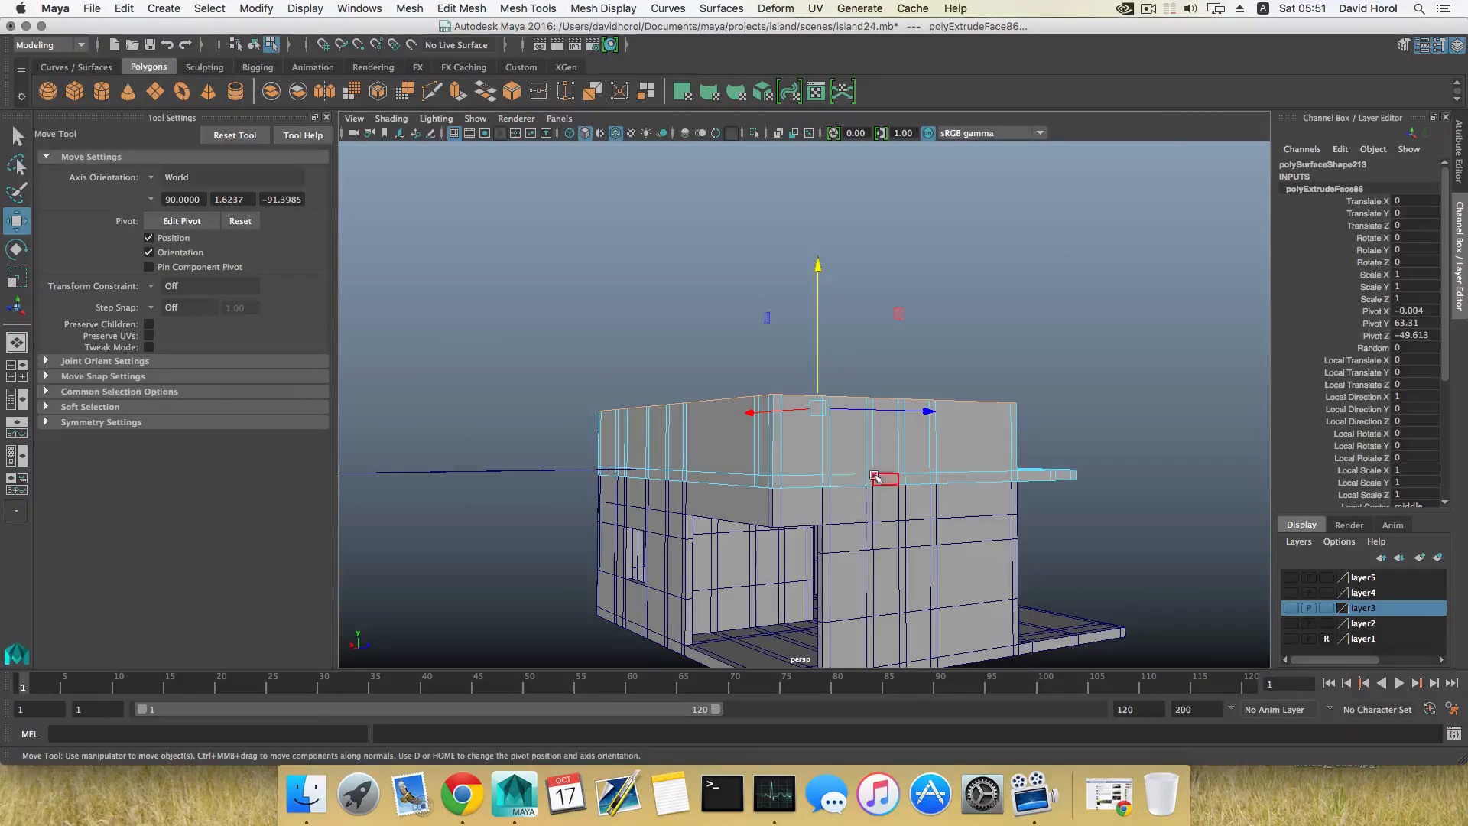
scroll(869, 480, down, 3)
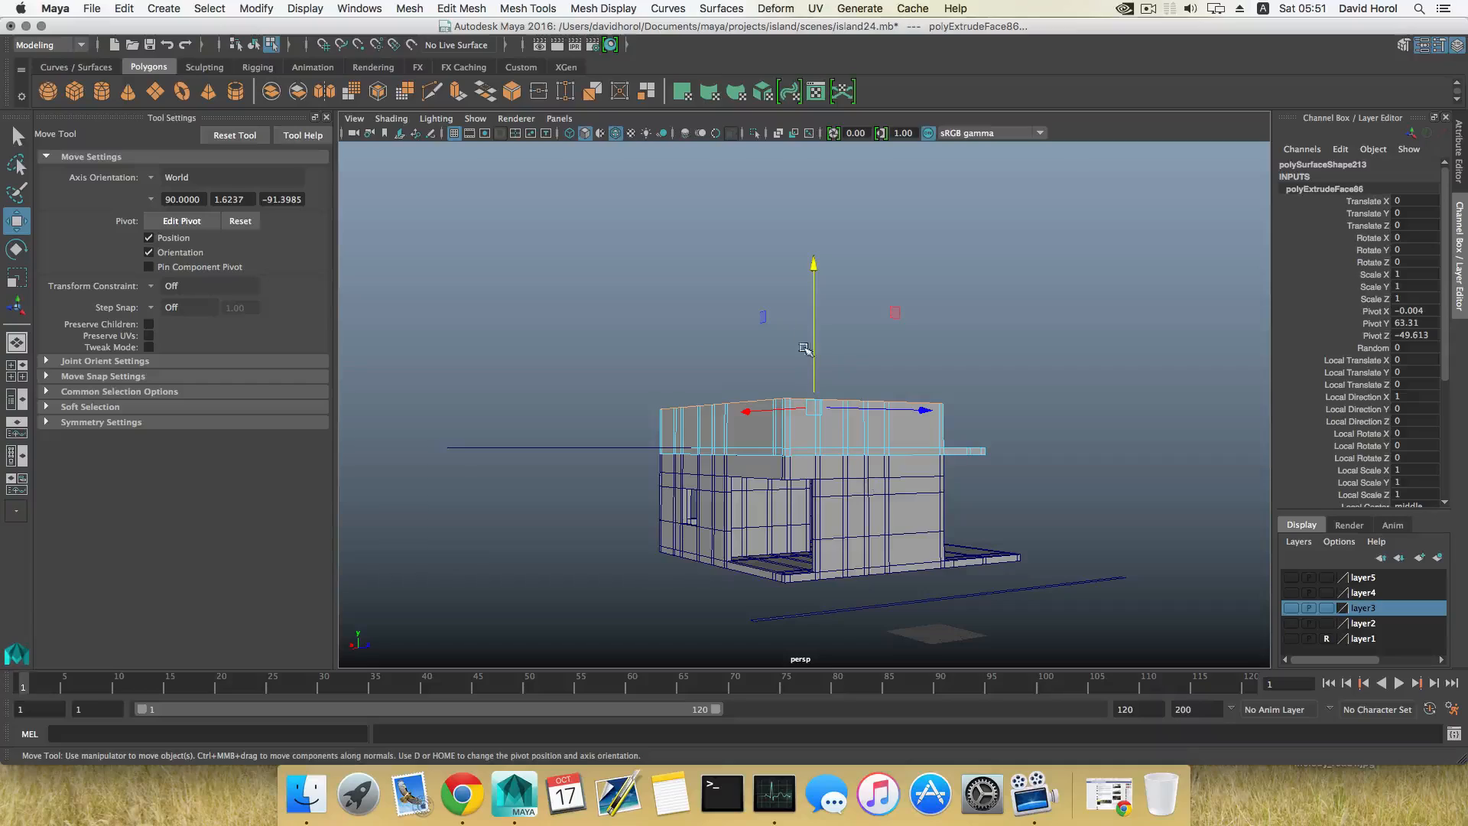
alt+drag(805, 349, 878, 420)
alt+right_drag(847, 415, 960, 497)
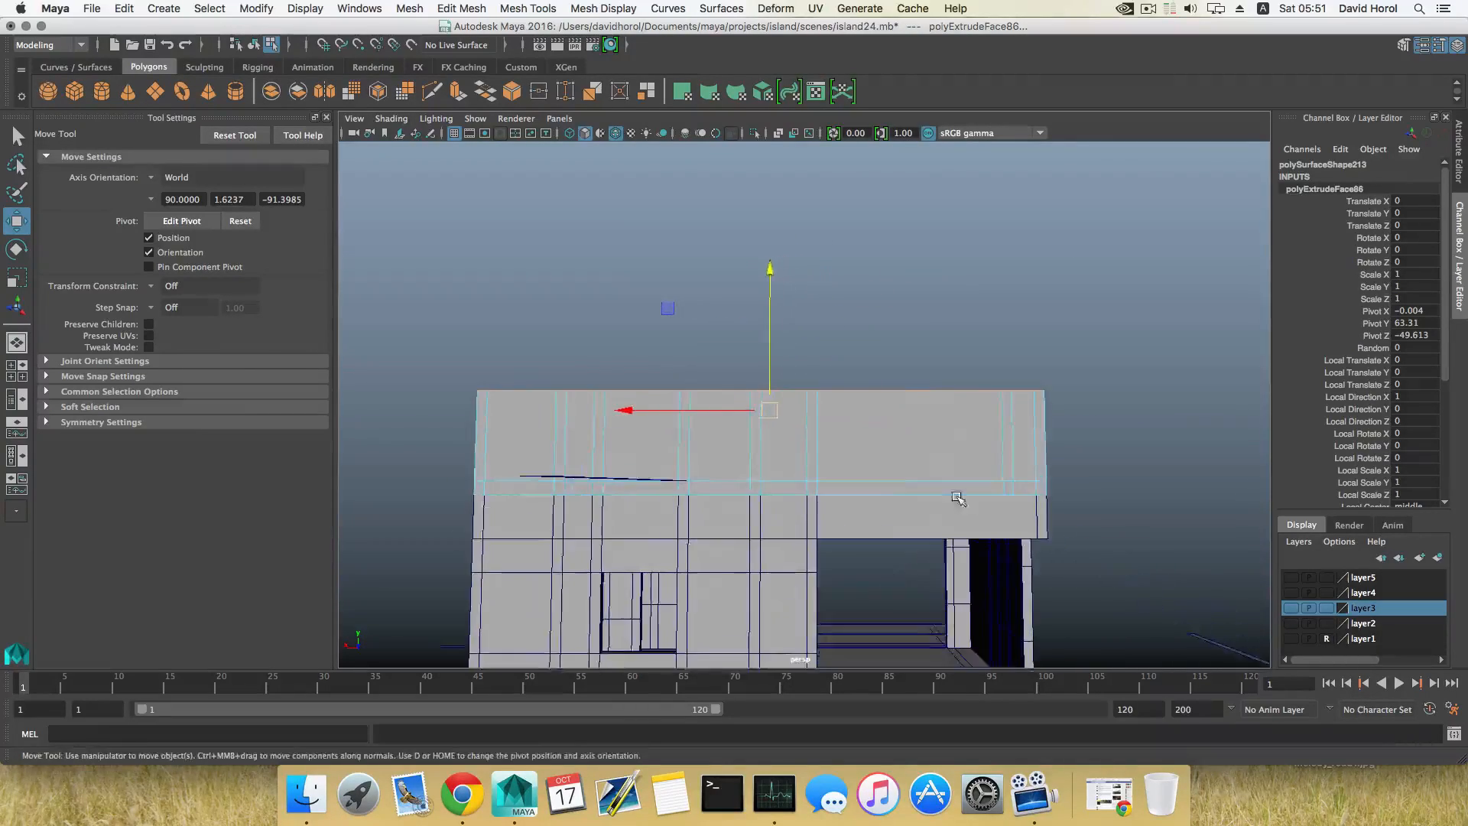
alt+drag(961, 498, 812, 568)
alt+drag(773, 439, 800, 476)
alt+middle_drag(800, 459, 840, 471)
Step: Lower the tops of the extruded walls by about 4 units and adjust their height against the ground floor
alt+drag(840, 472, 770, 239)
scroll(910, 491, up, 5)
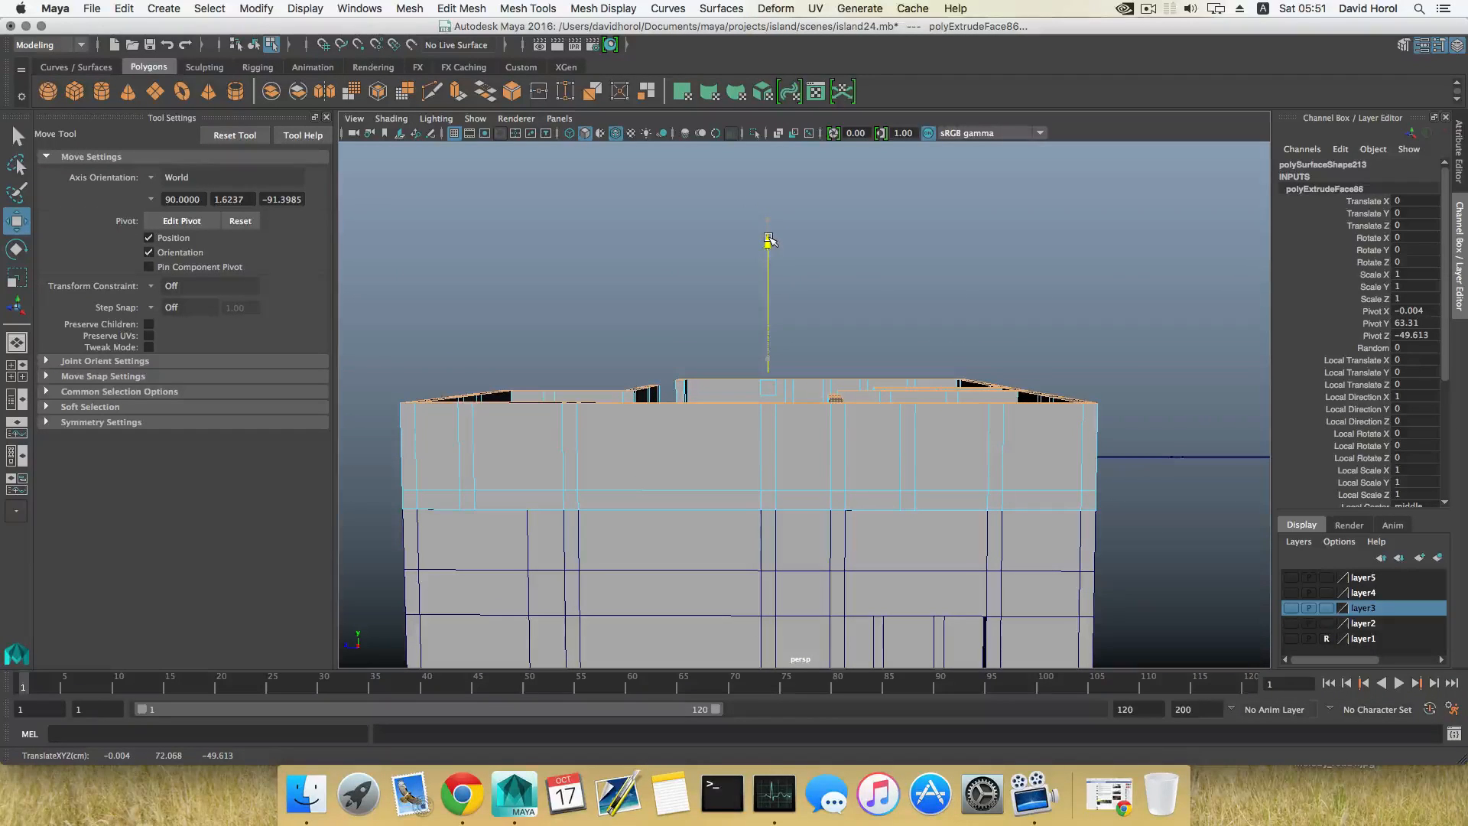
alt+drag(836, 274, 1012, 389)
drag(787, 245, 750, 296)
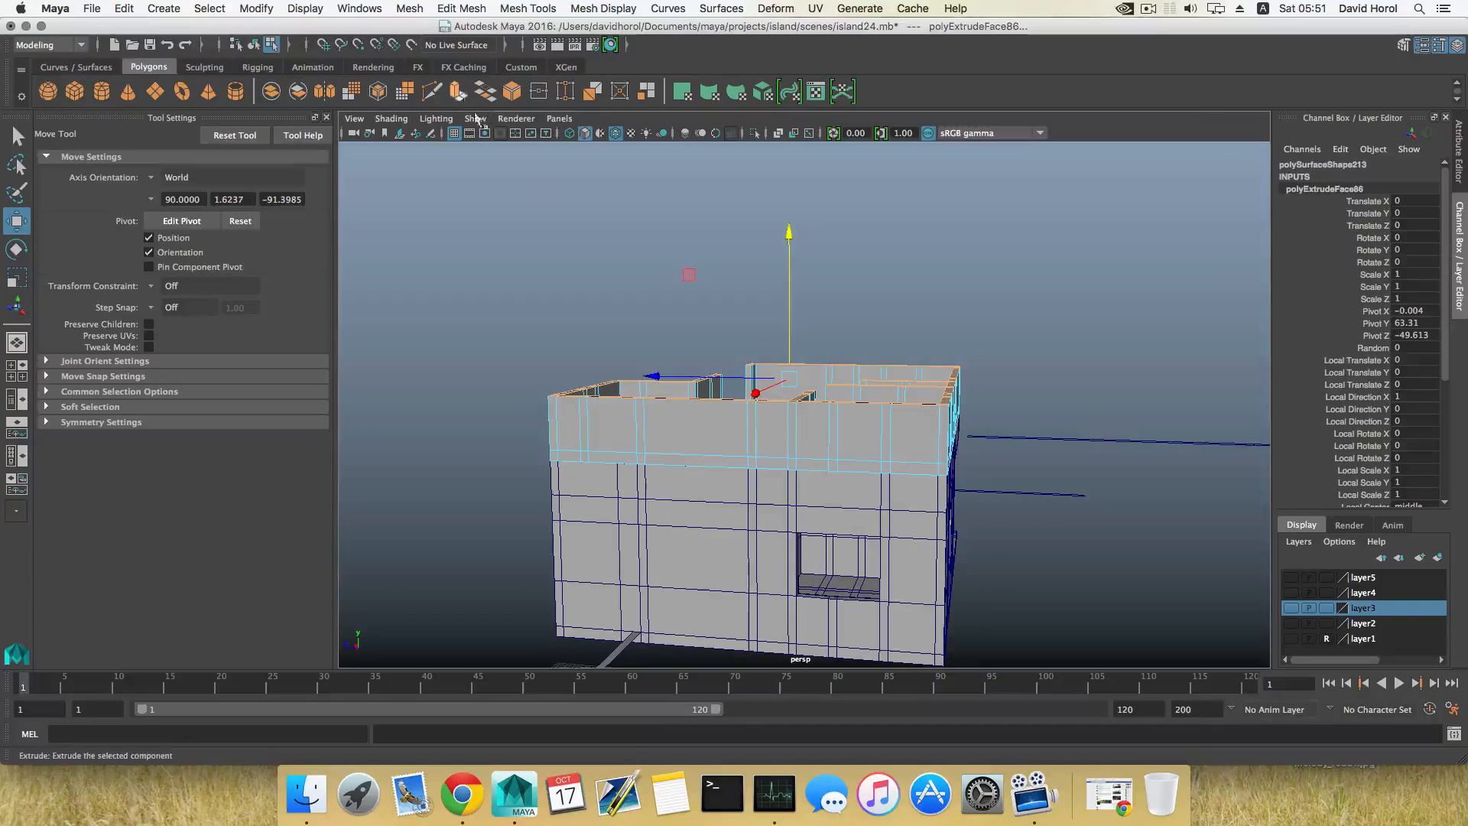
alt+drag(800, 529, 866, 591)
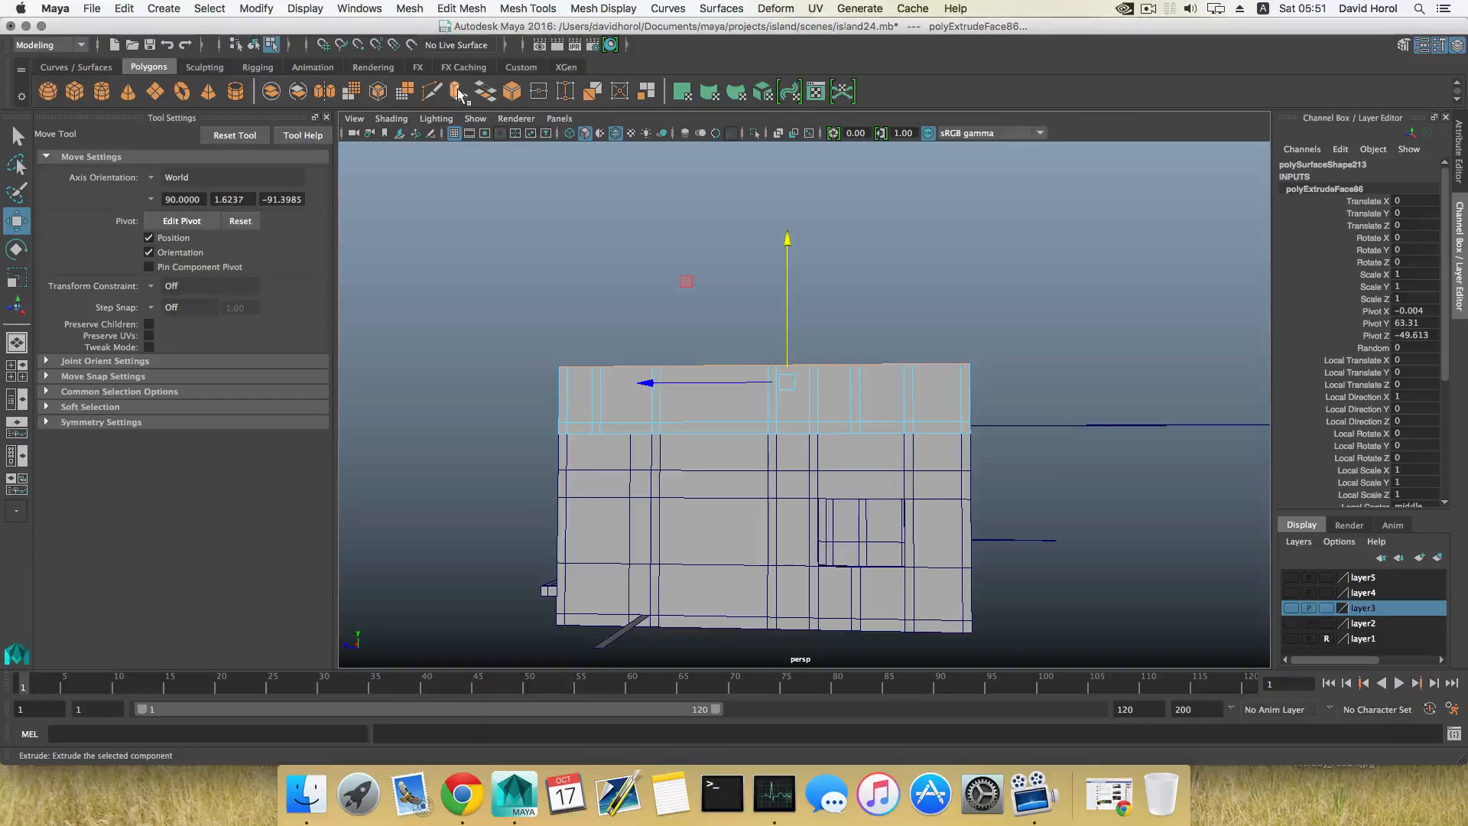
Step: Try a second extrusion of the wall tops, undoing it together with the last height changes
key(ctrl+e)
alt+drag(756, 271, 796, 326)
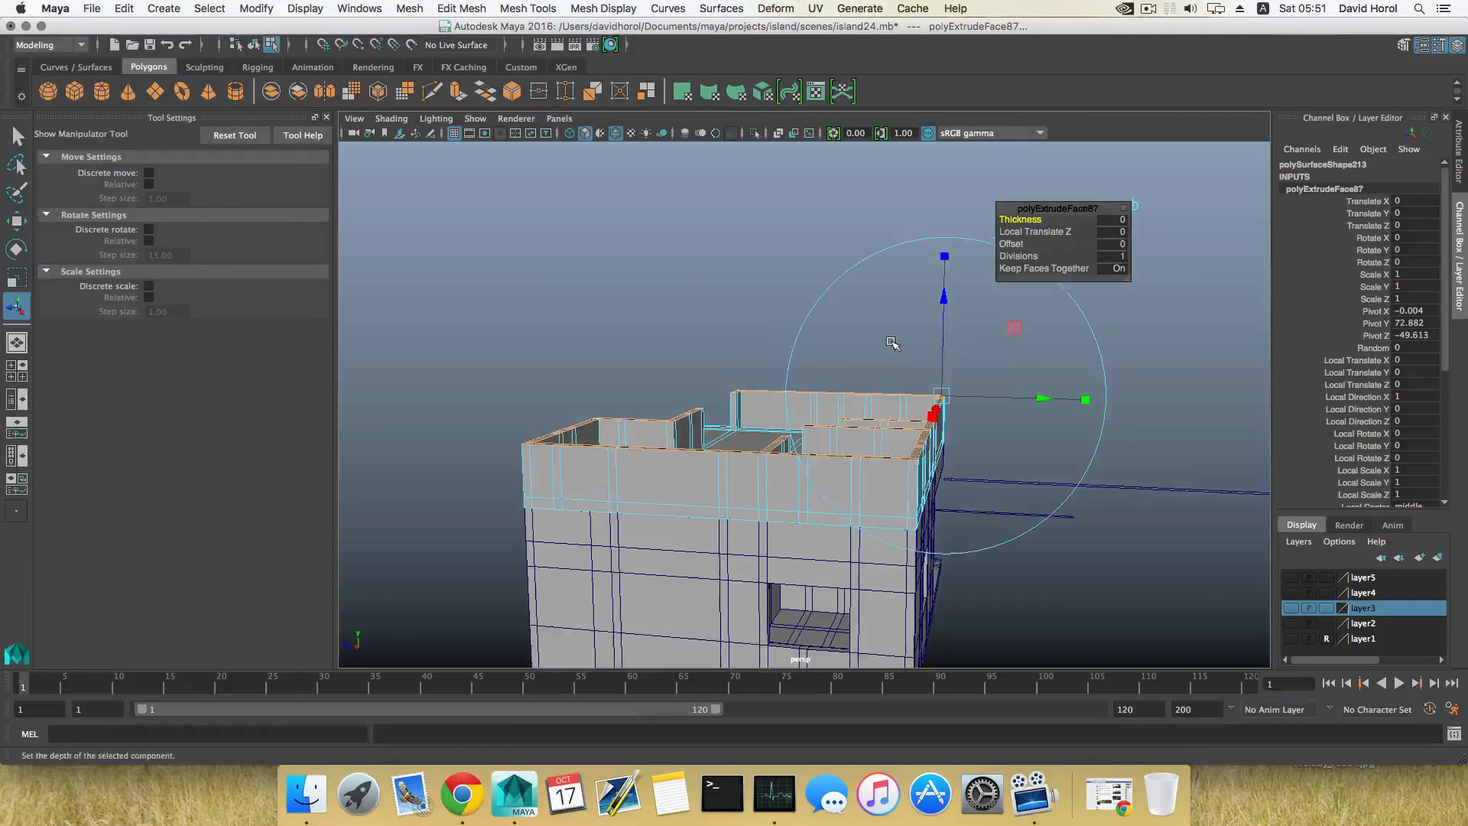
key(w)
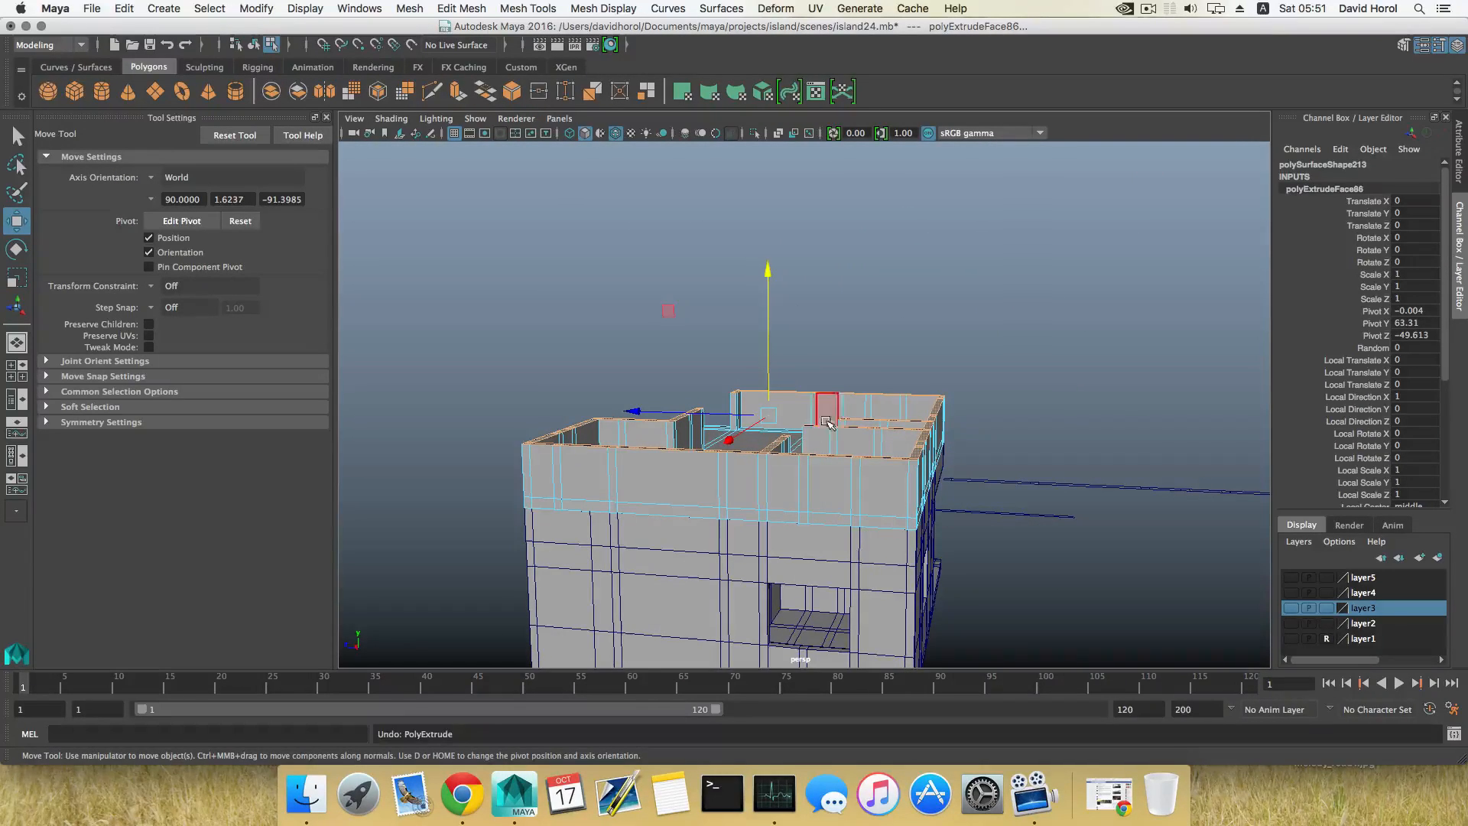
key(ctrl+z)
key(ctrl+z)
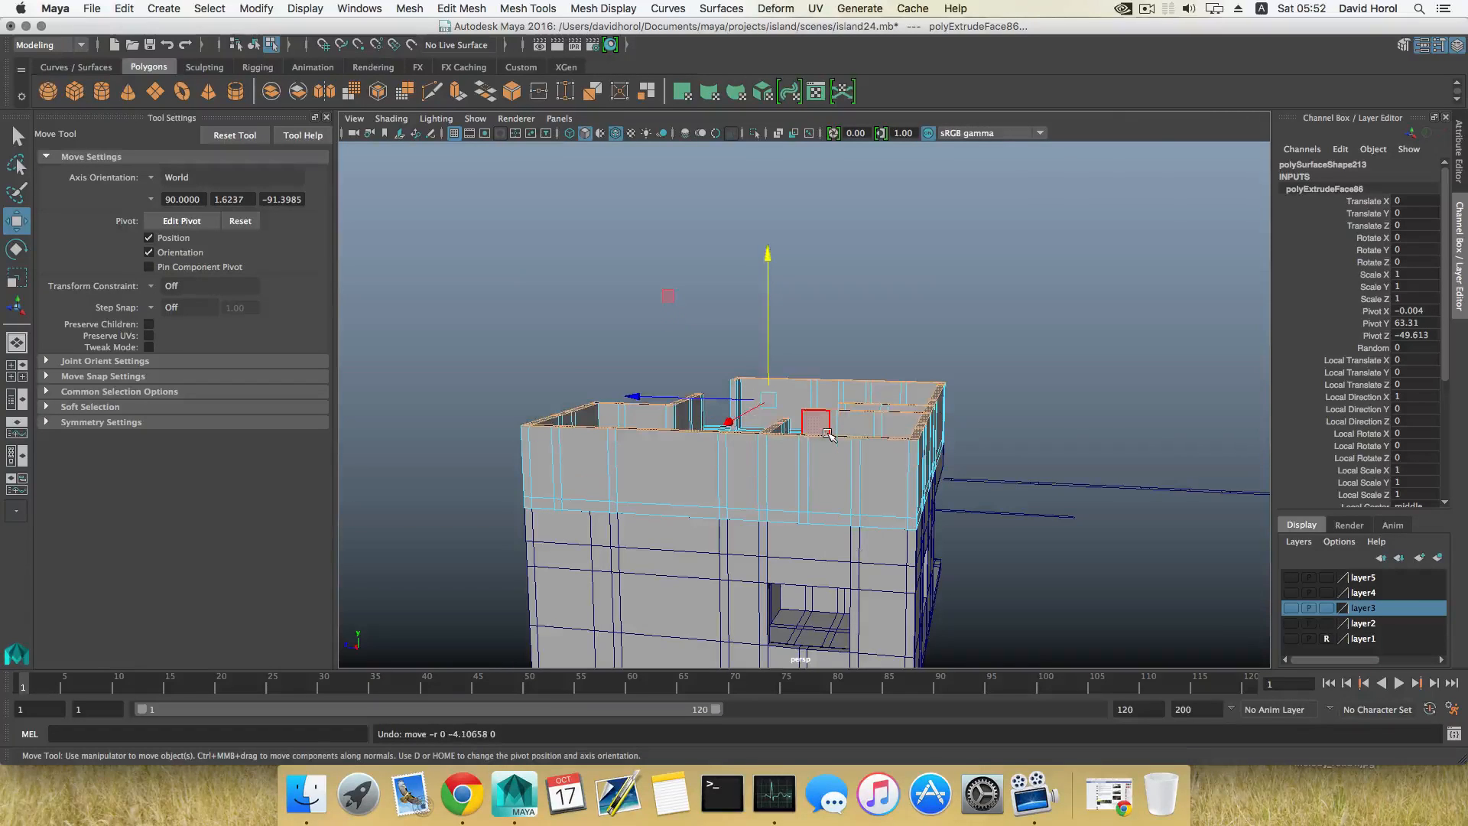
key(ctrl+z)
Step: Readjust the extruded wall height, bringing the tops down to a low curb at about Y 65.5
drag(767, 311, 767, 272)
alt+right_drag(799, 360, 916, 444)
alt+drag(917, 443, 945, 452)
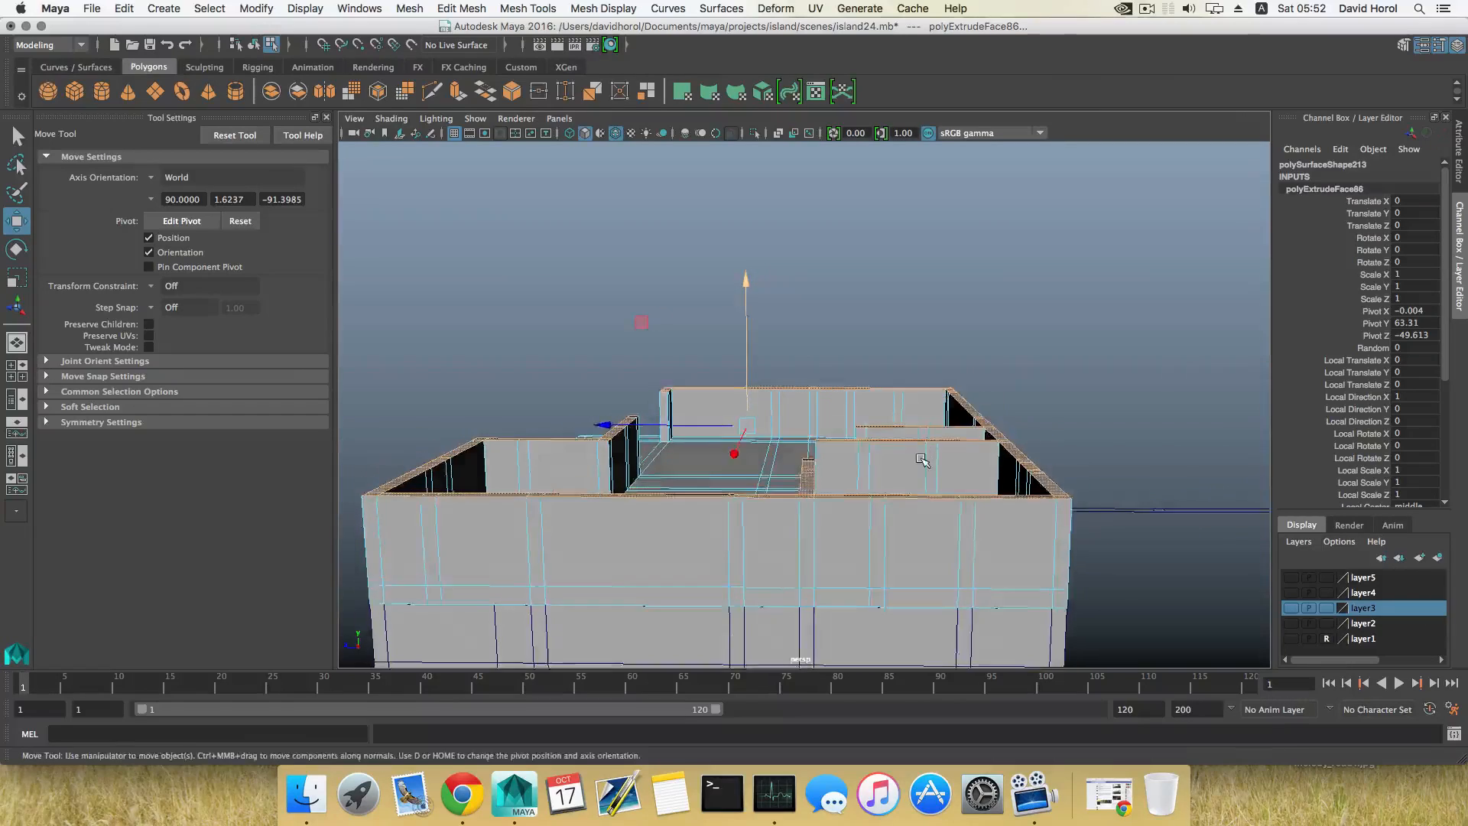
alt+middle_drag(924, 461, 876, 398)
alt+drag(877, 397, 841, 435)
alt+middle_drag(841, 434, 820, 387)
alt+drag(820, 387, 801, 441)
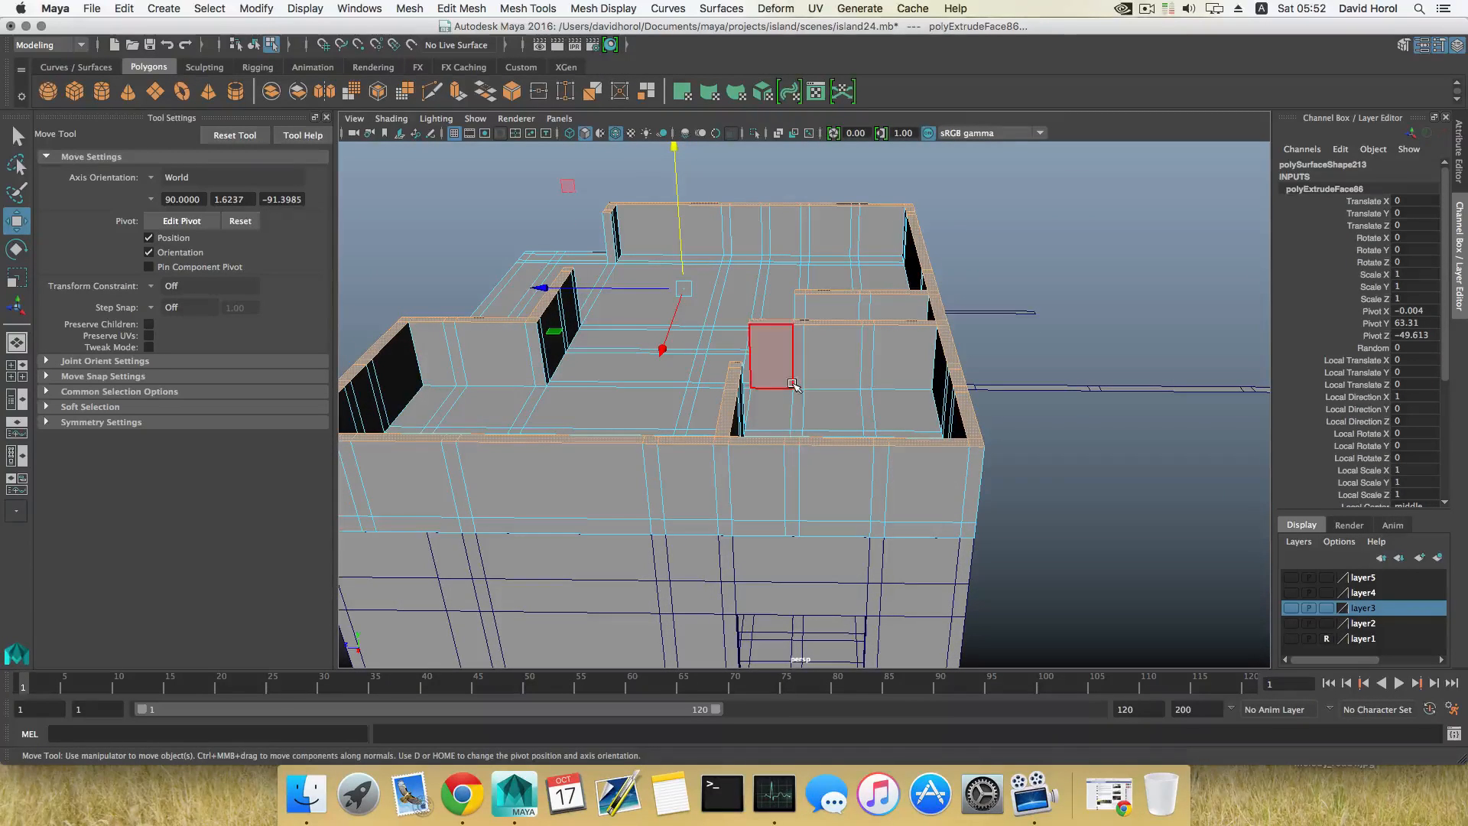
drag(671, 153, 735, 278)
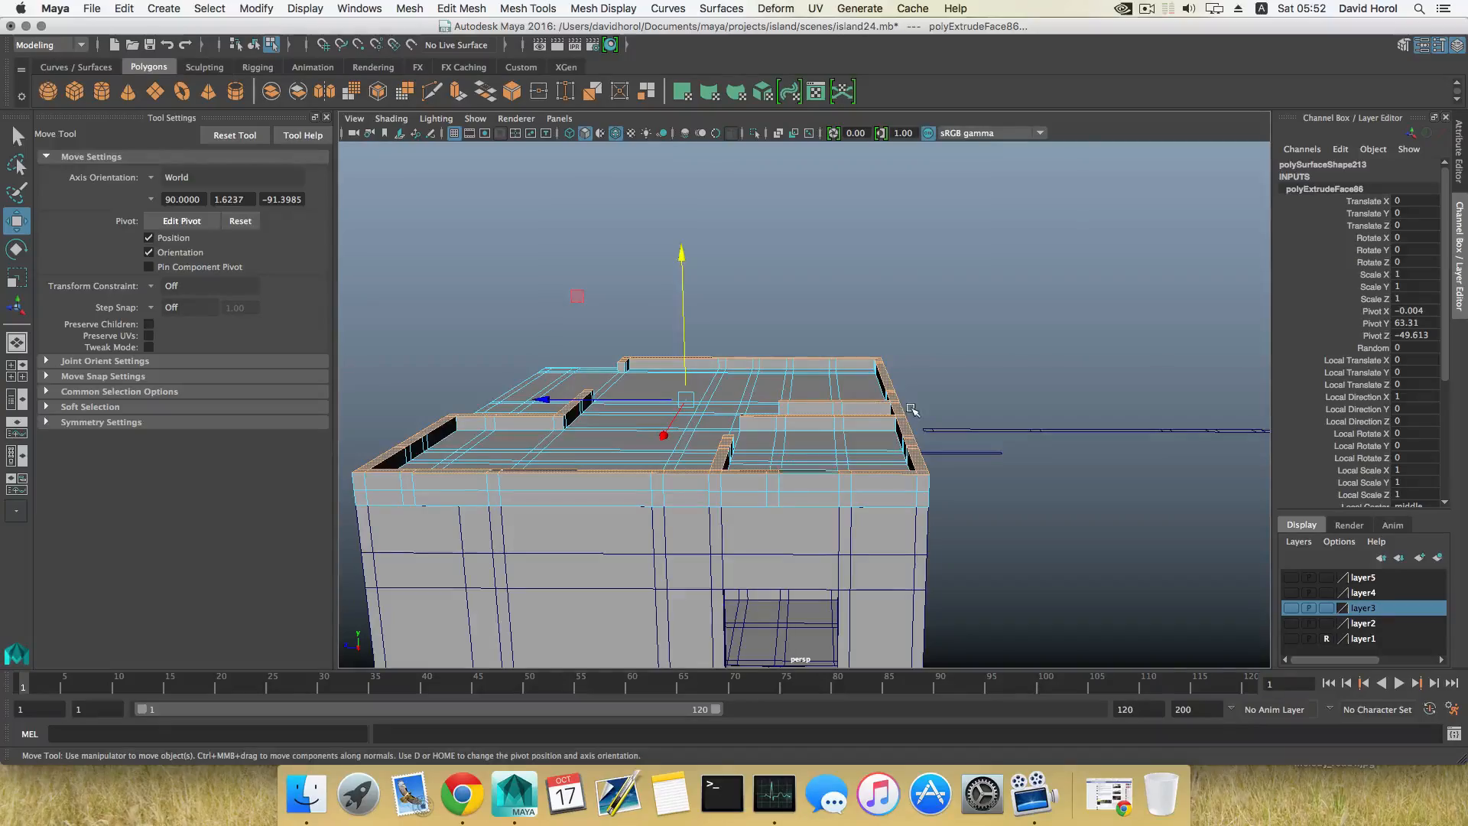
alt+drag(912, 410, 827, 482)
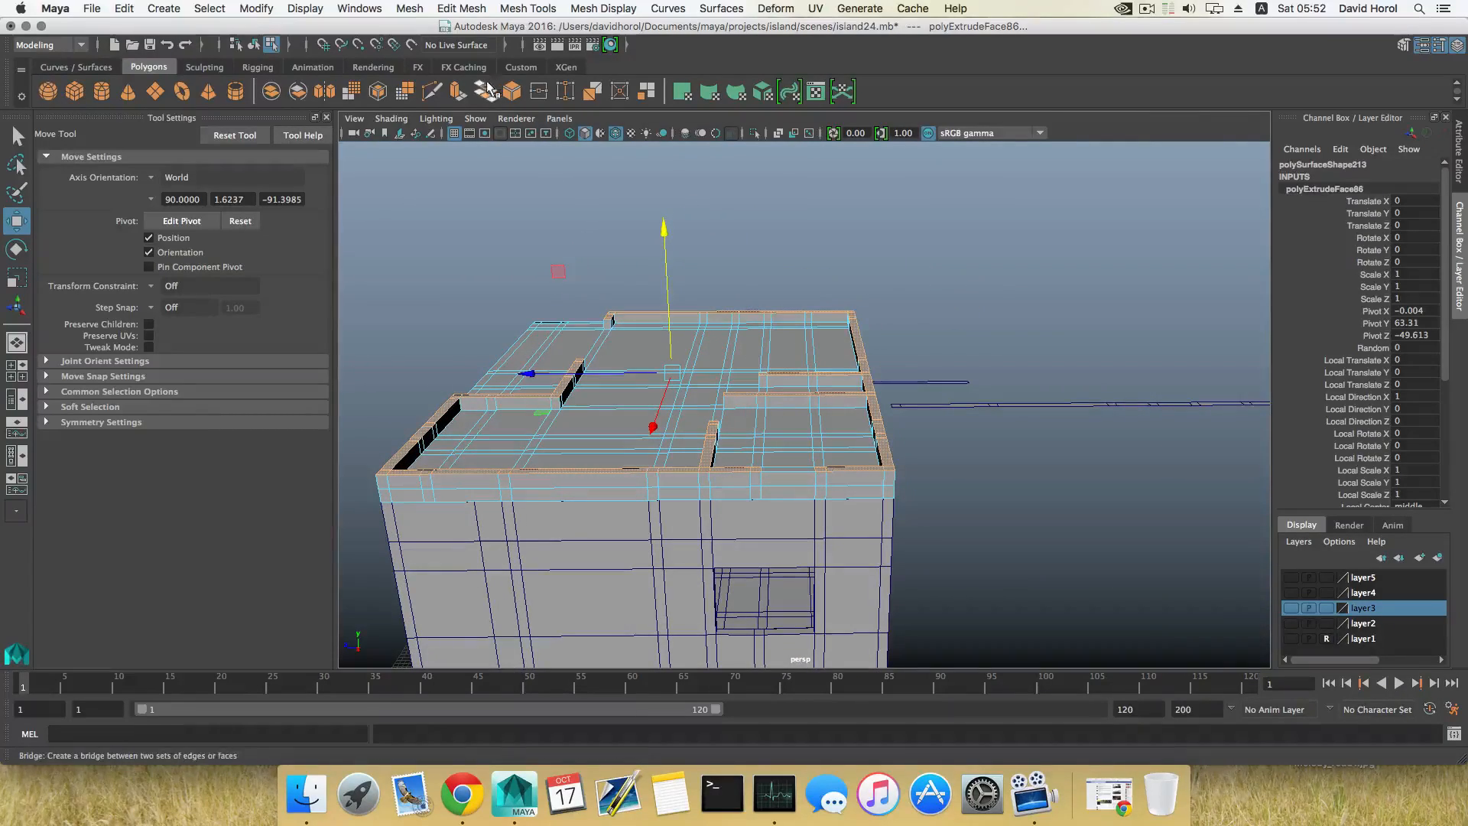
Step: Extrude the wall tops again and raise them to about Y 69.9
click(459, 94)
key(w)
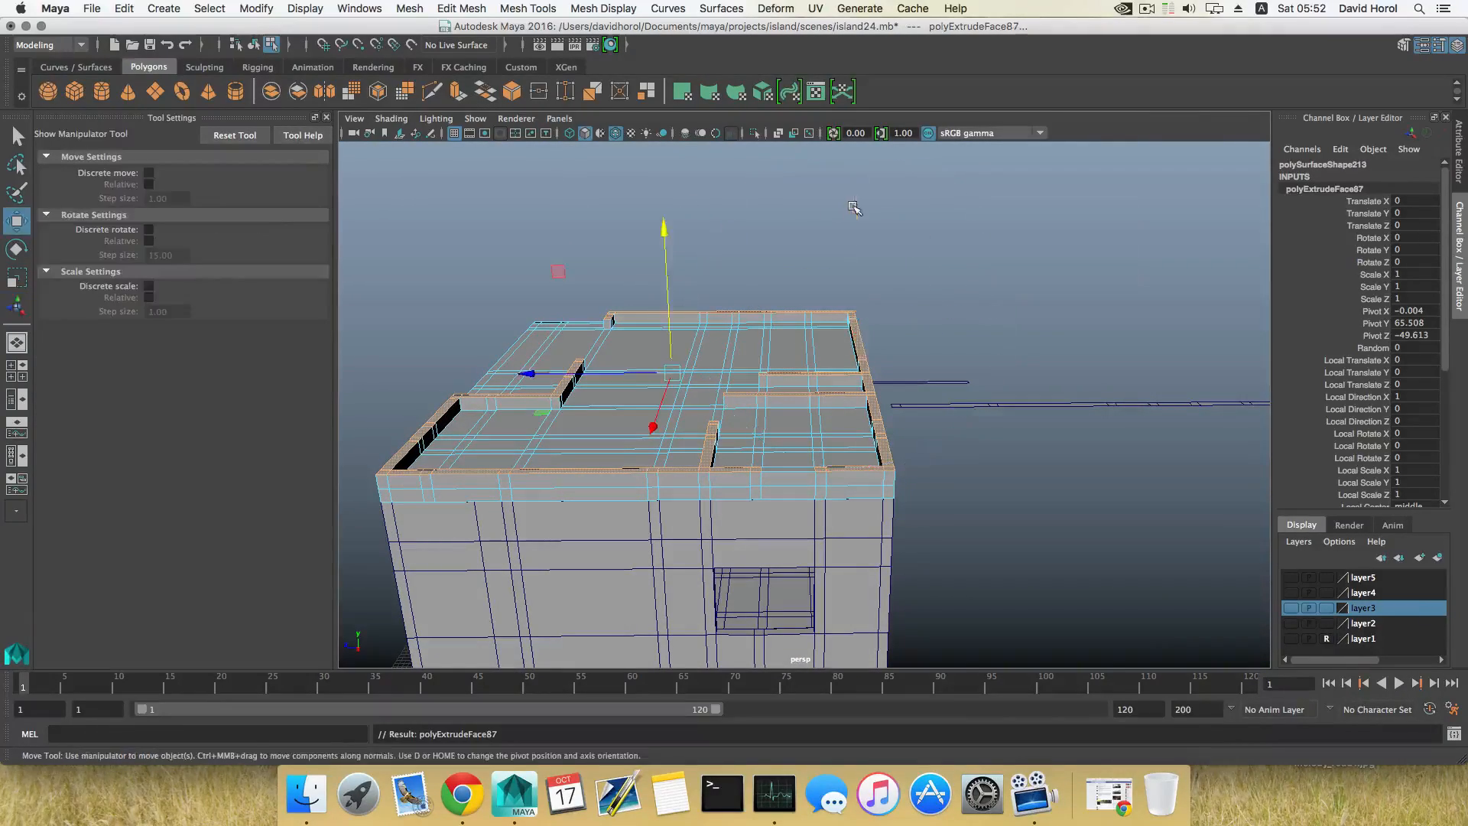
drag(662, 229, 818, 446)
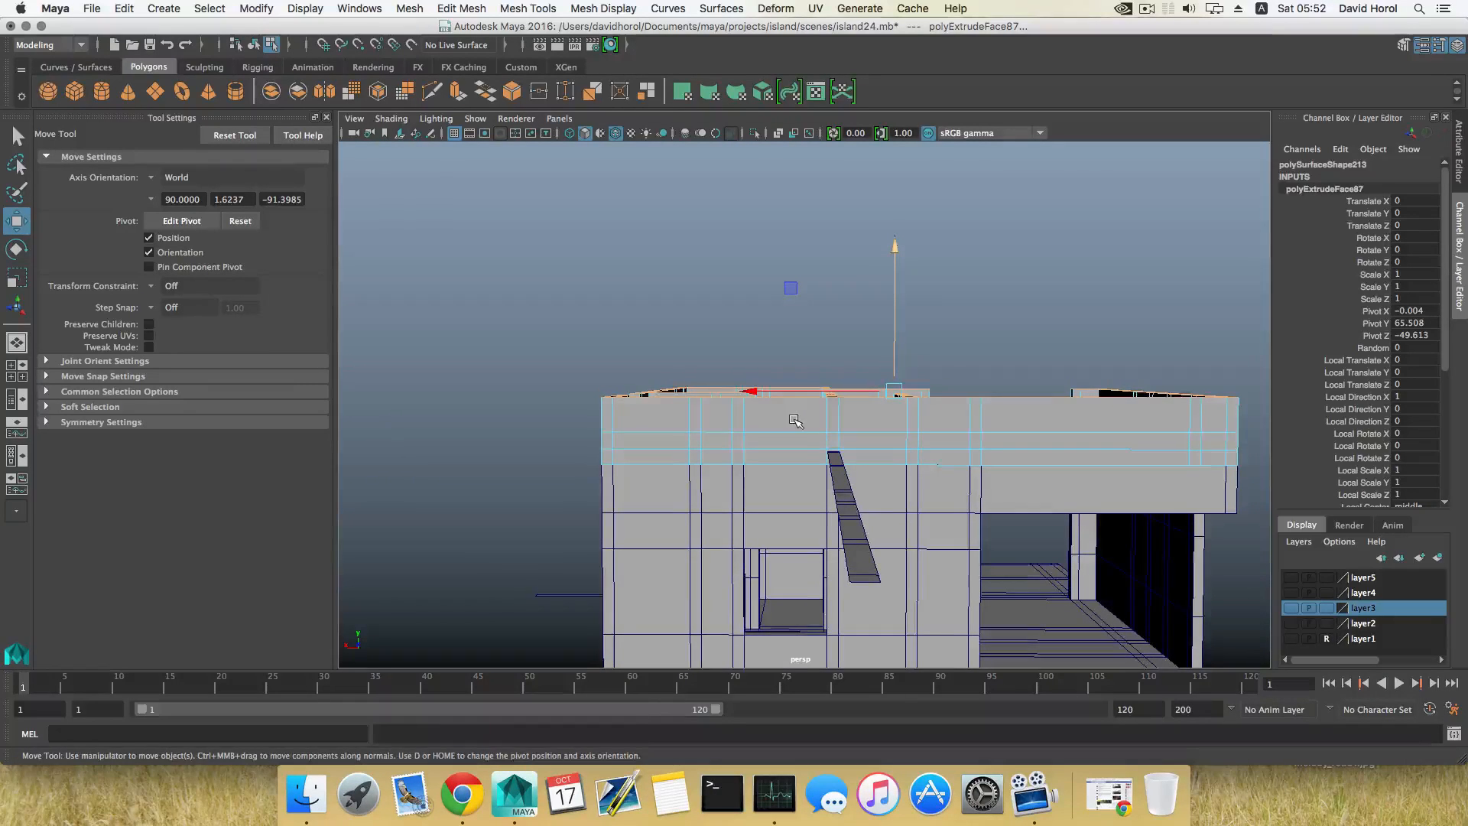
Step: Deselect the wall-top faces where window and door openings belong around the upper storey
alt+drag(796, 421, 774, 475)
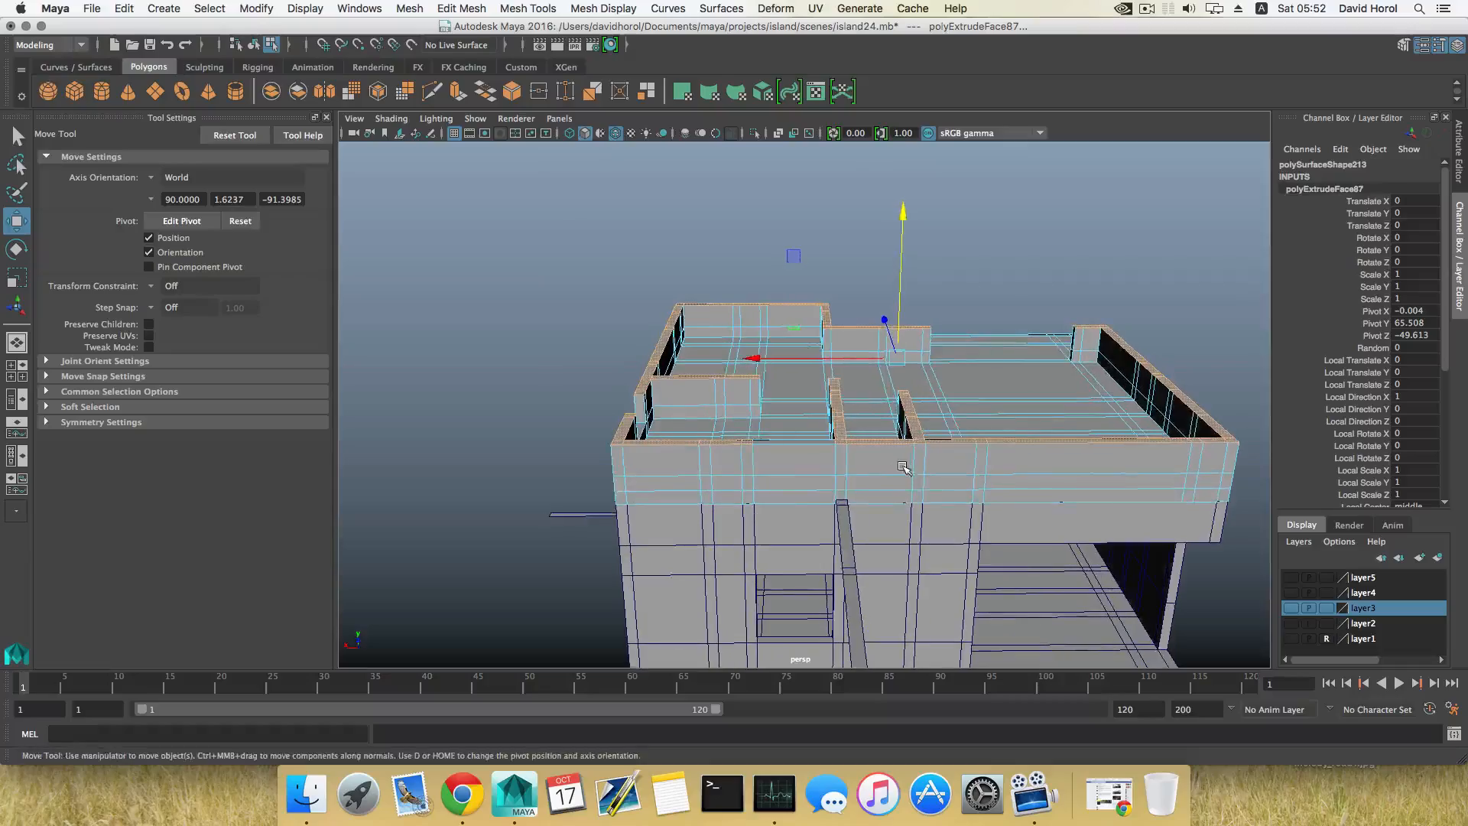
alt+middle_drag(901, 459, 783, 453)
alt+drag(783, 453, 905, 484)
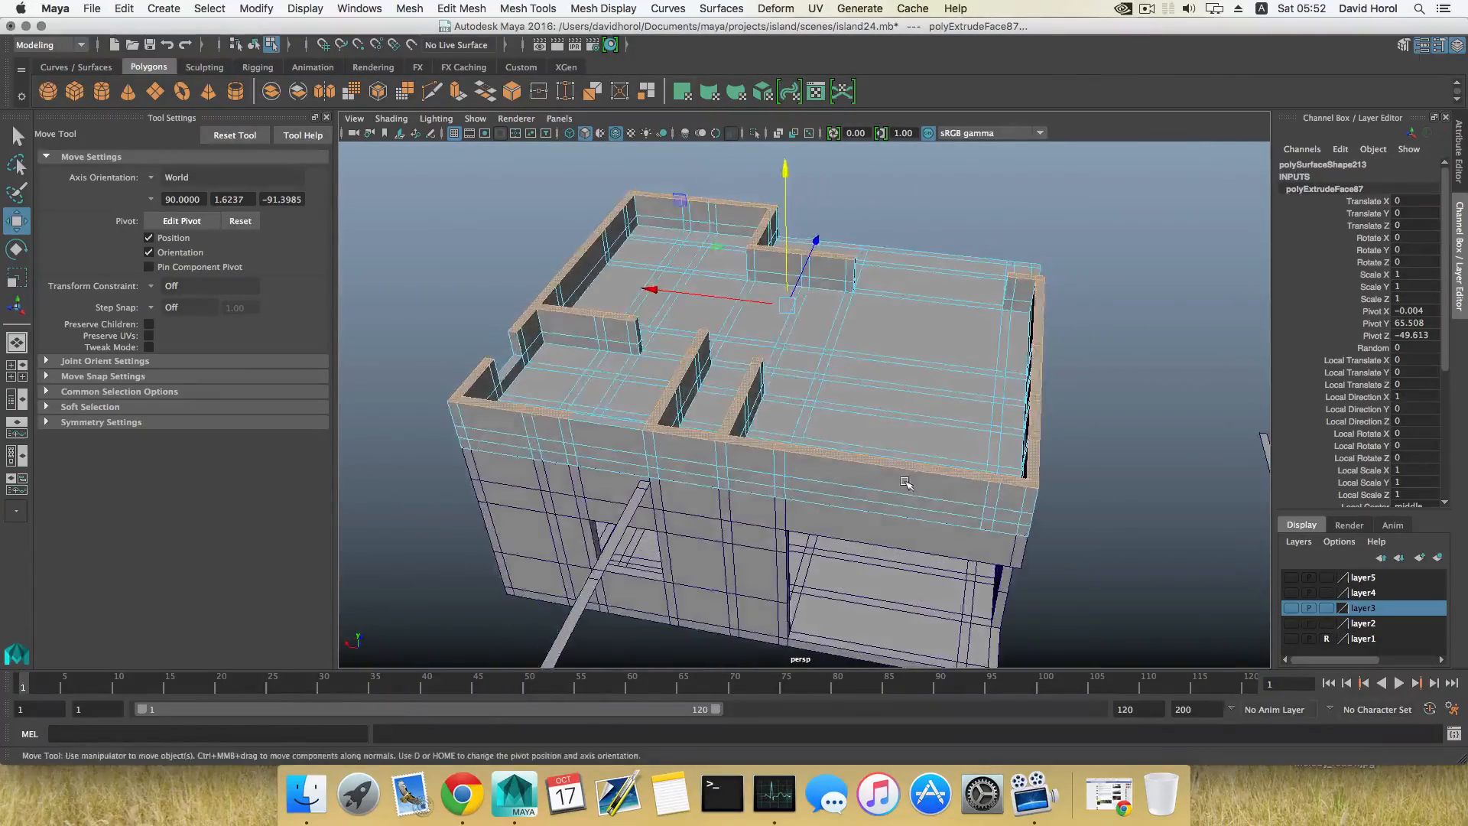
alt+middle_drag(905, 485, 862, 494)
mouse_move(861, 494)
alt+mouse_down()
mouse_move(841, 484)
mouse_move(886, 477)
alt+mouse_up()
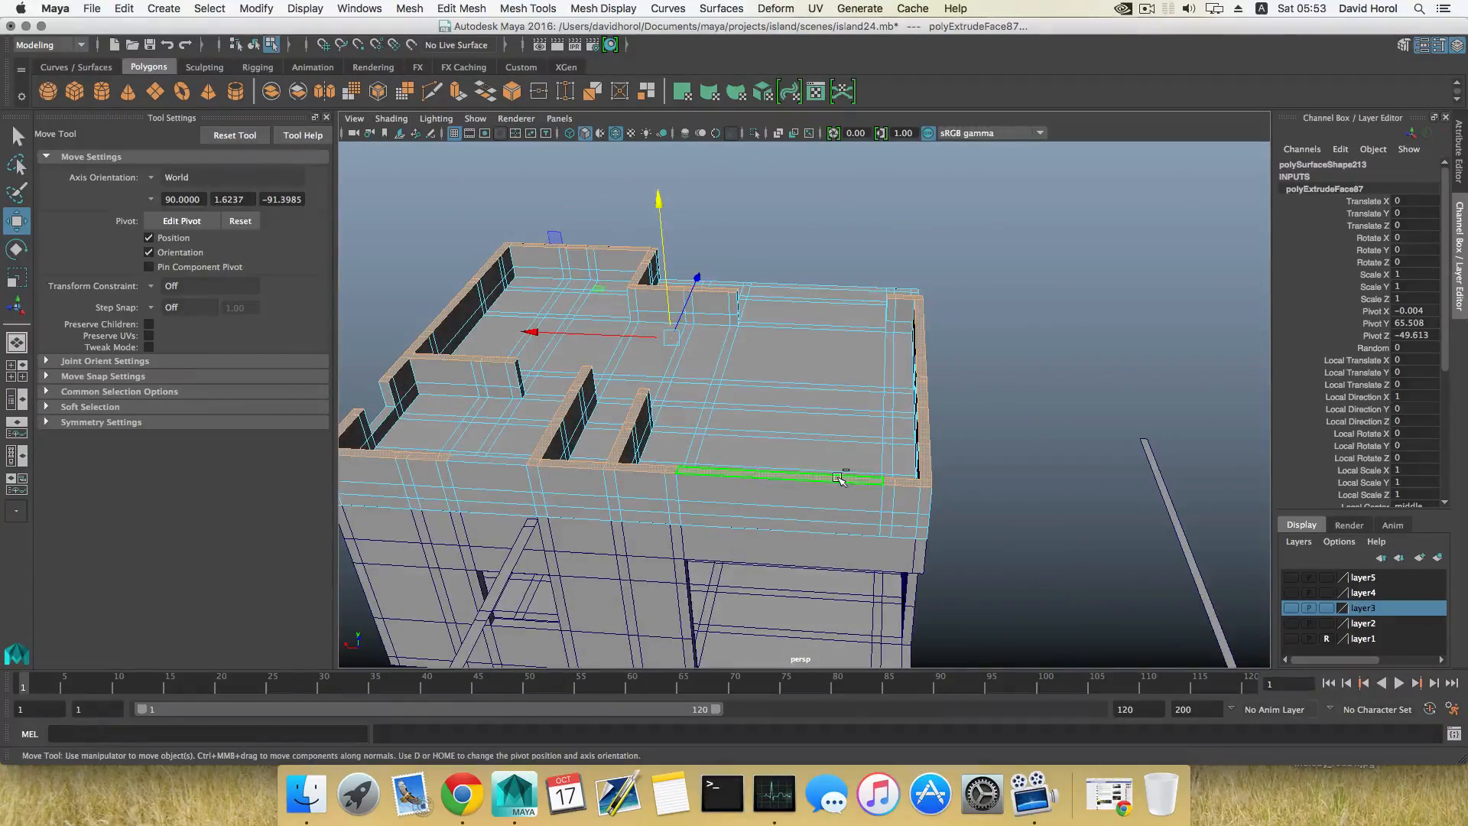
alt+drag(1000, 465, 808, 490)
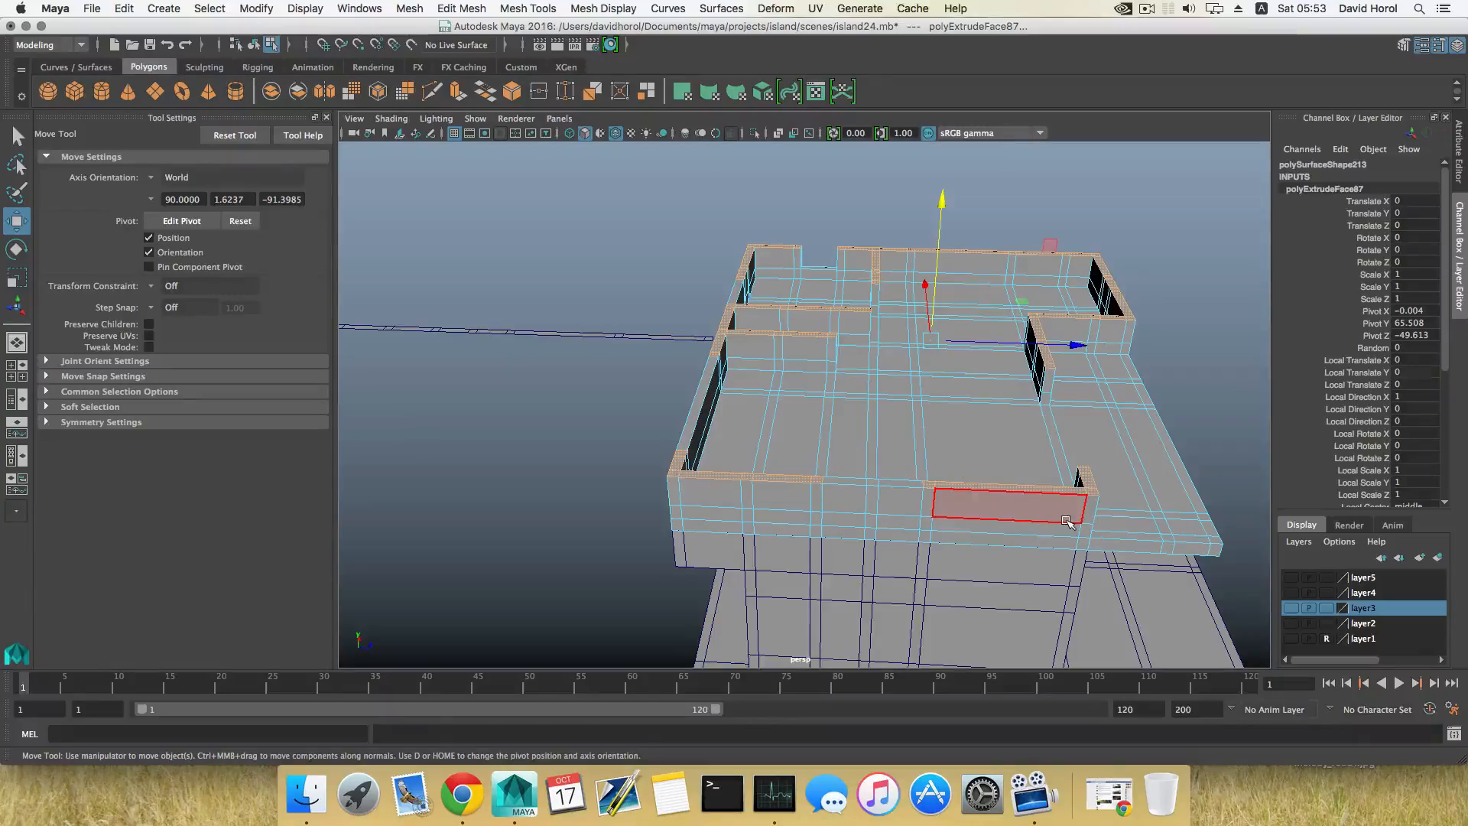
alt+drag(1062, 520, 780, 422)
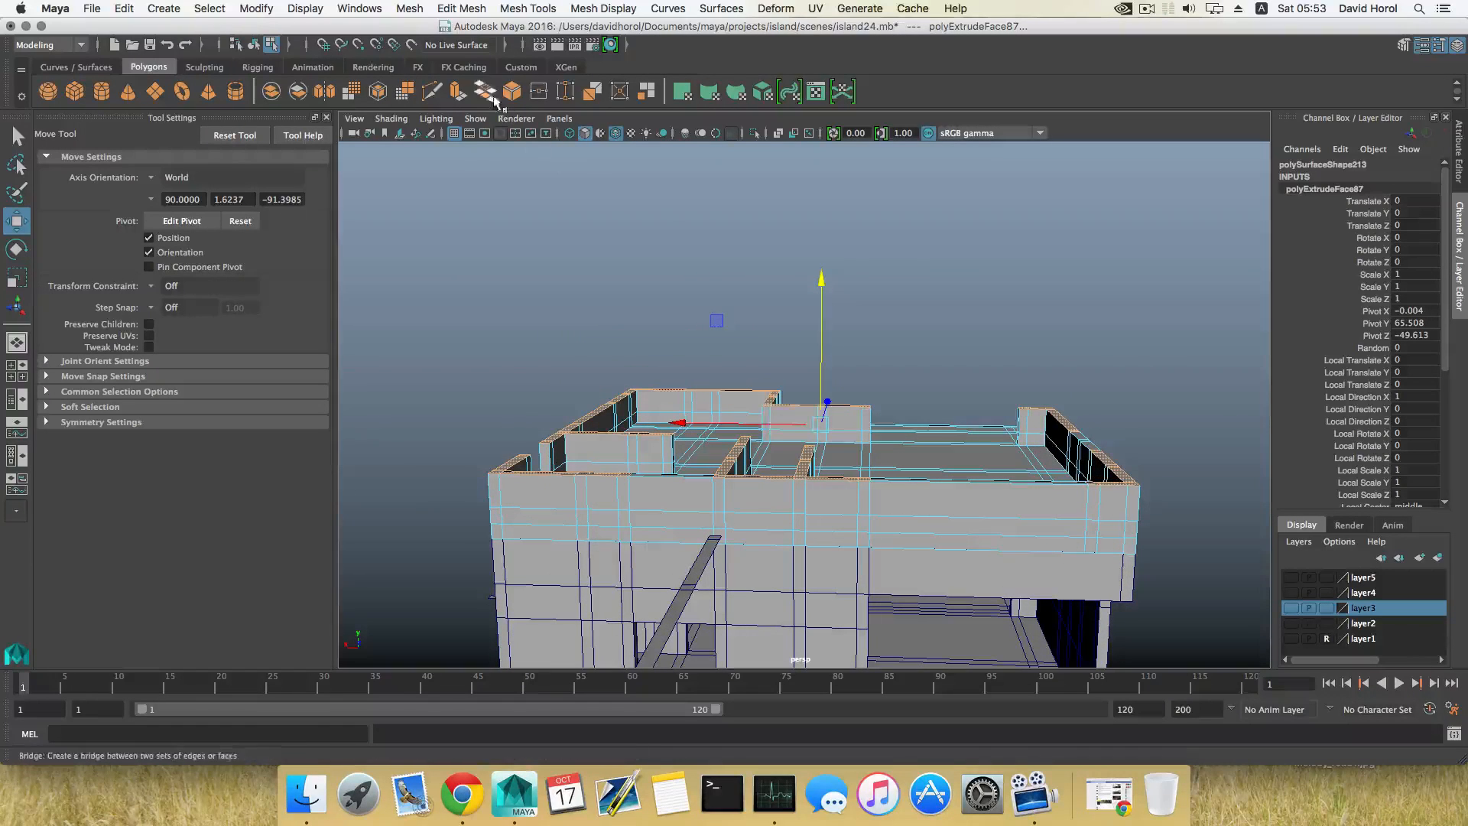
Step: Extrude the remaining wall tops up to about Y 84.2, and extrude them once more by 6.888
key(w)
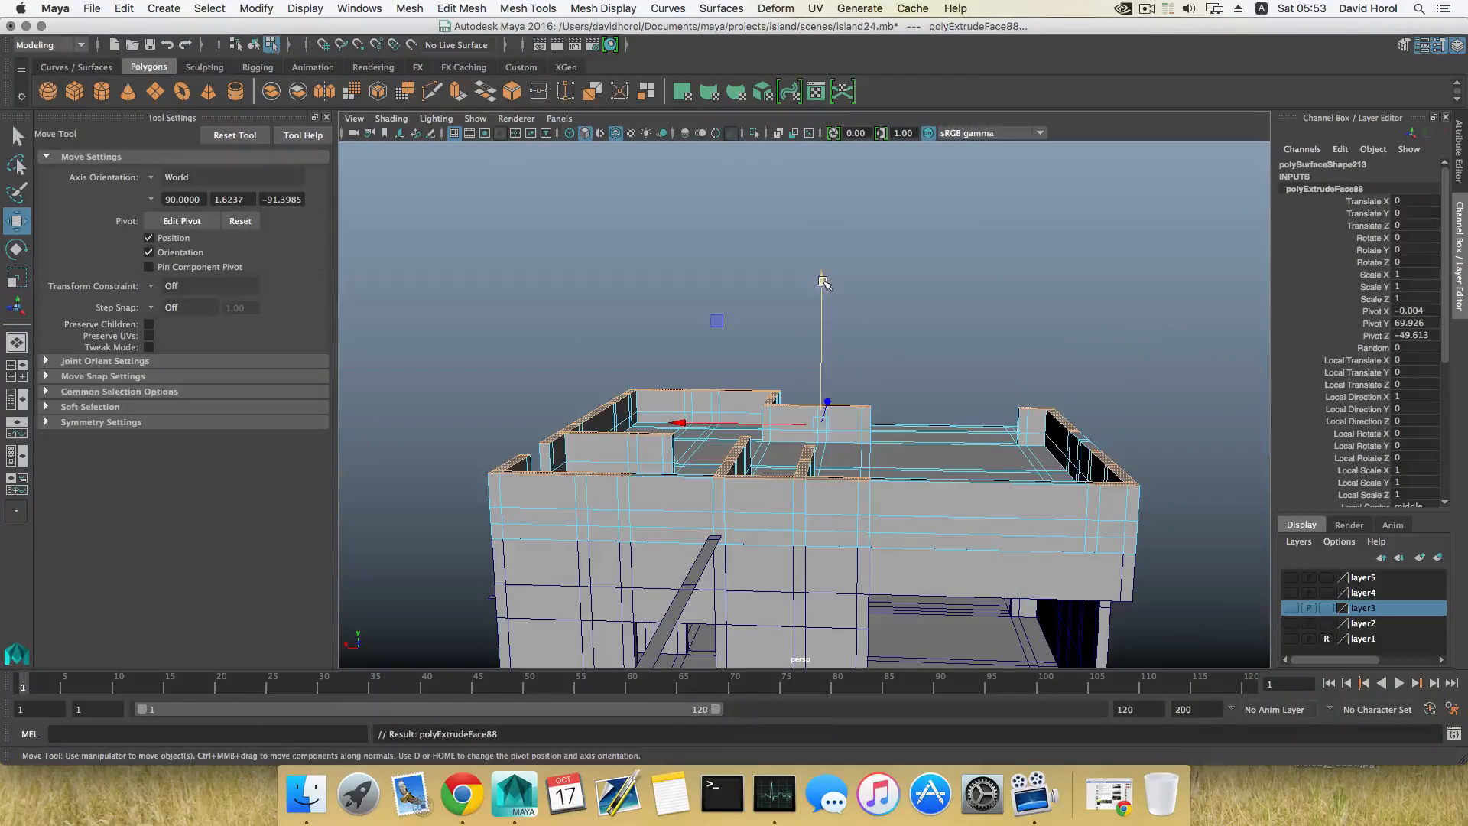
drag(821, 281, 685, 320)
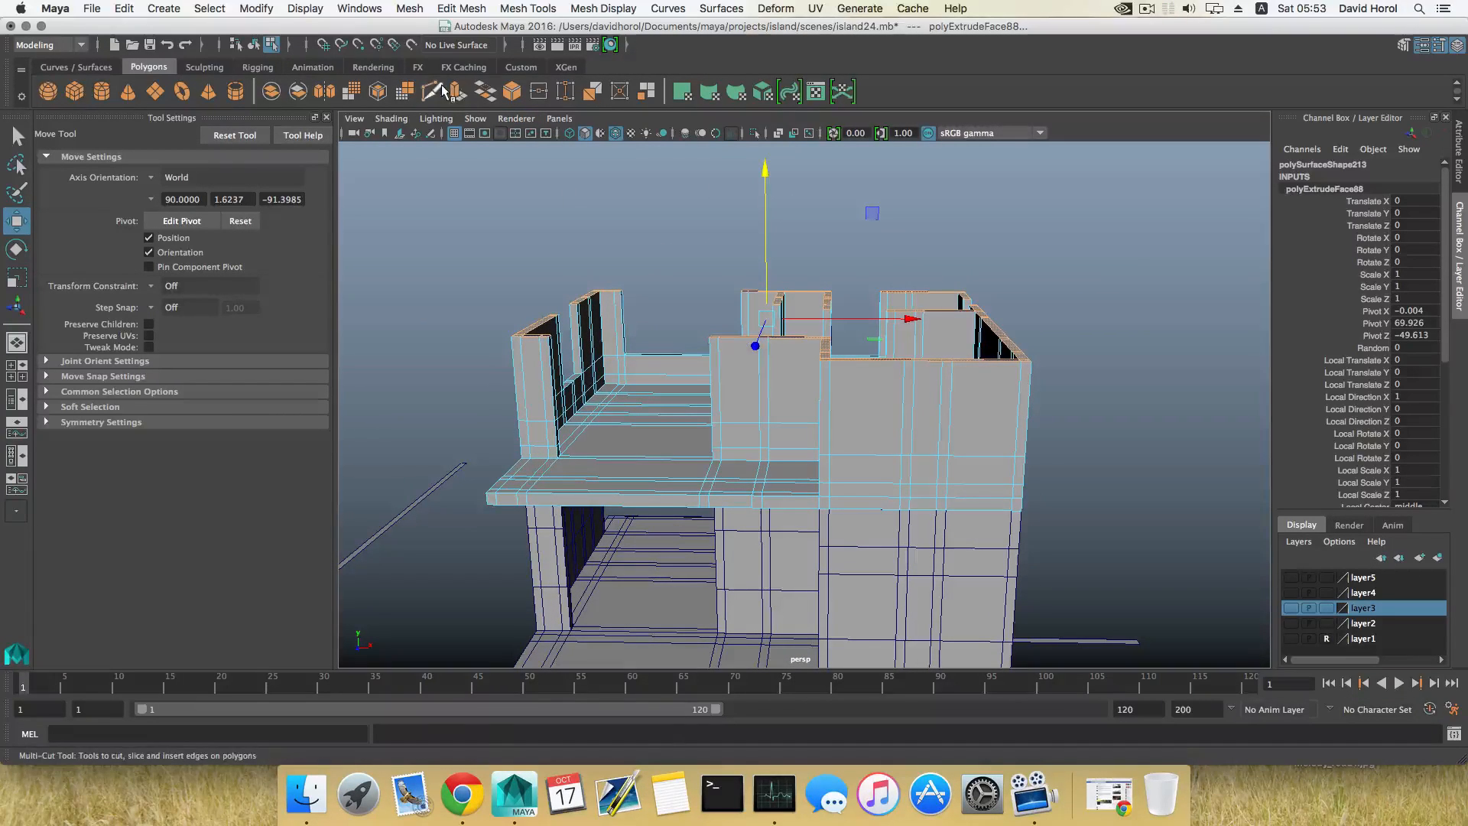
key(ctrl+e)
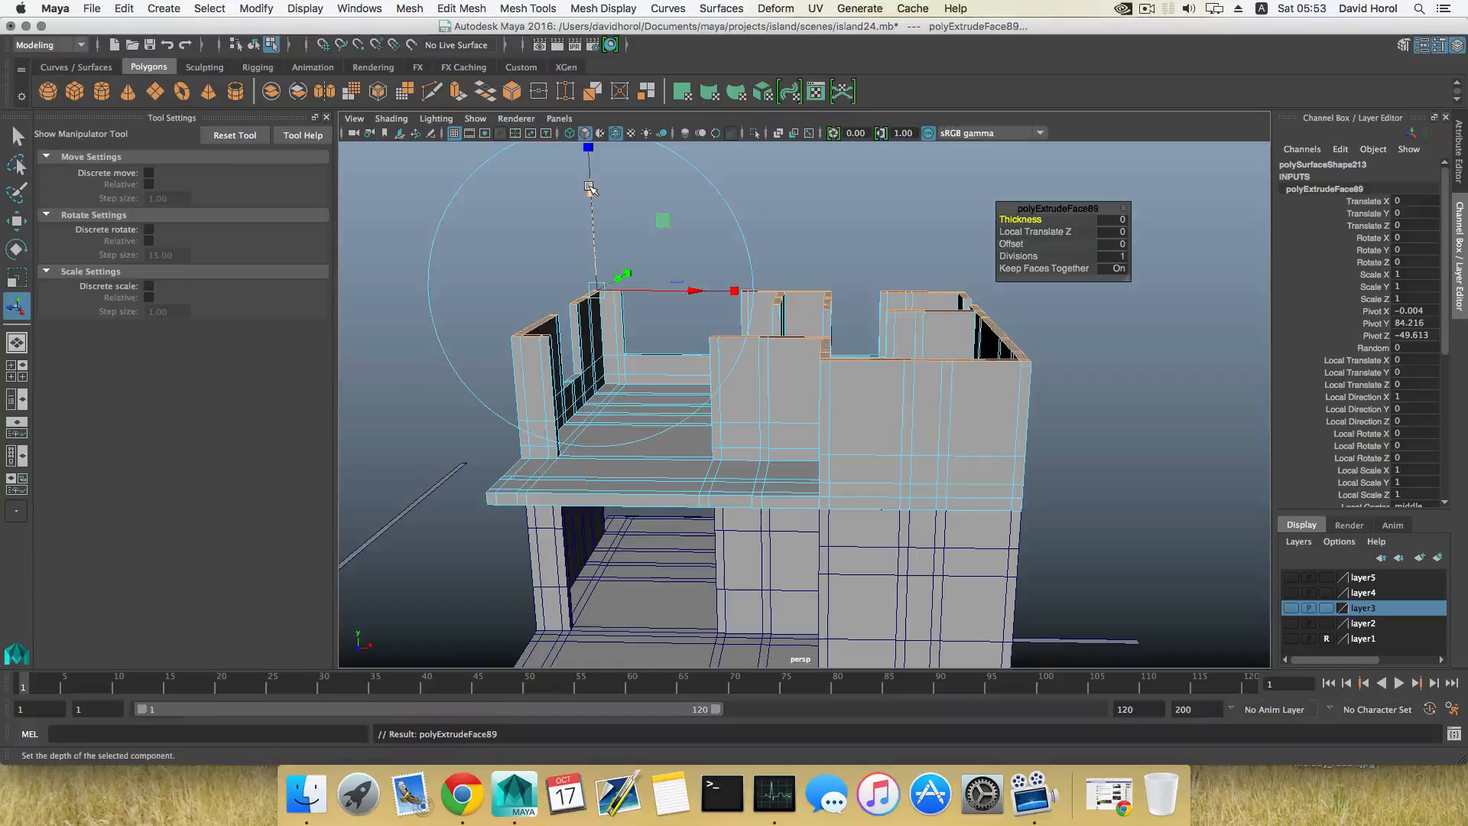
drag(589, 188, 939, 260)
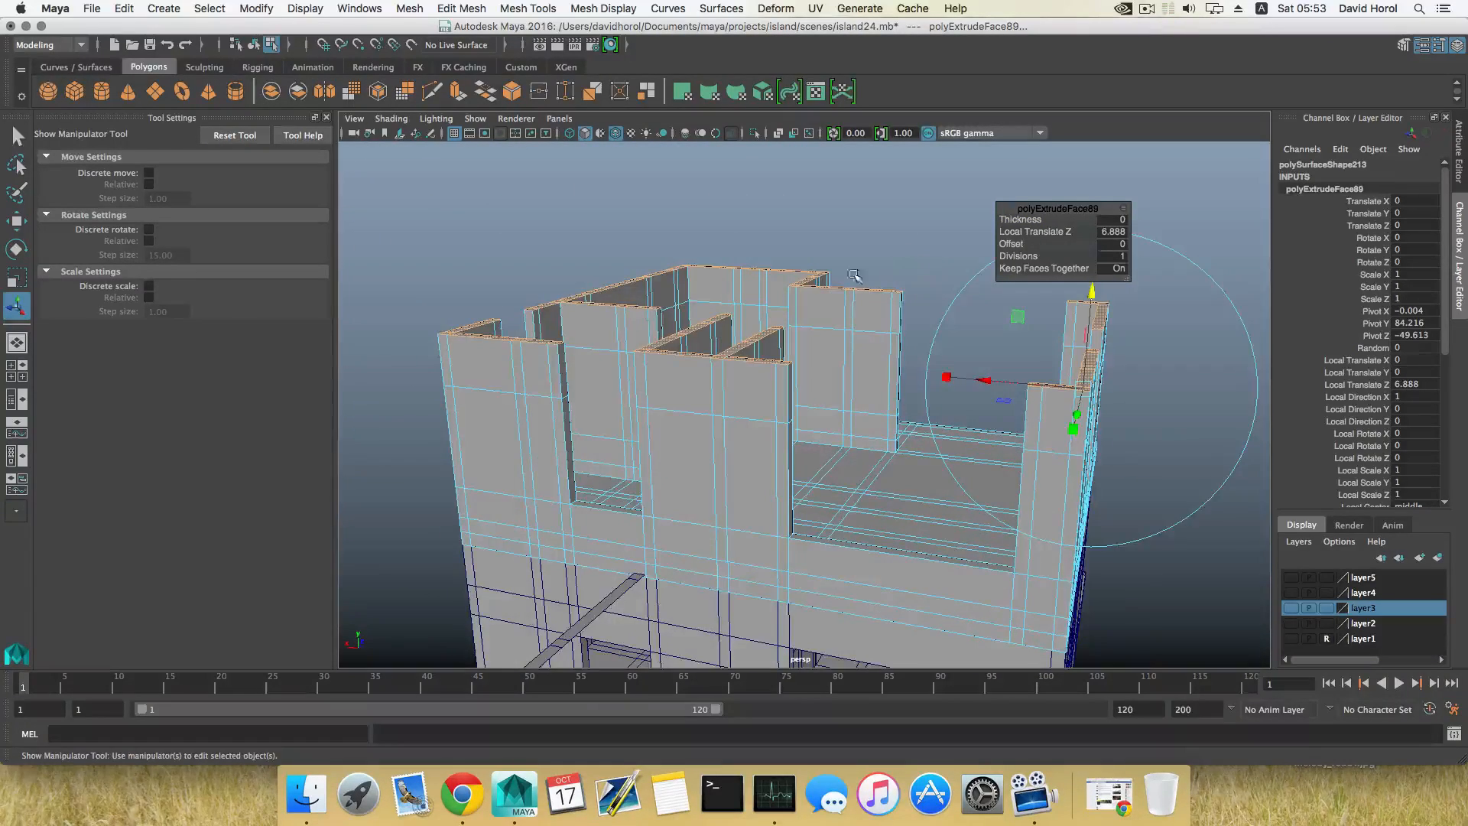
alt+drag(854, 275, 866, 269)
alt+drag(769, 318, 807, 359)
Step: Delete the two facing upper end faces of the narrow gap in the long solid wall and bridge them into a lintel
key(F8)
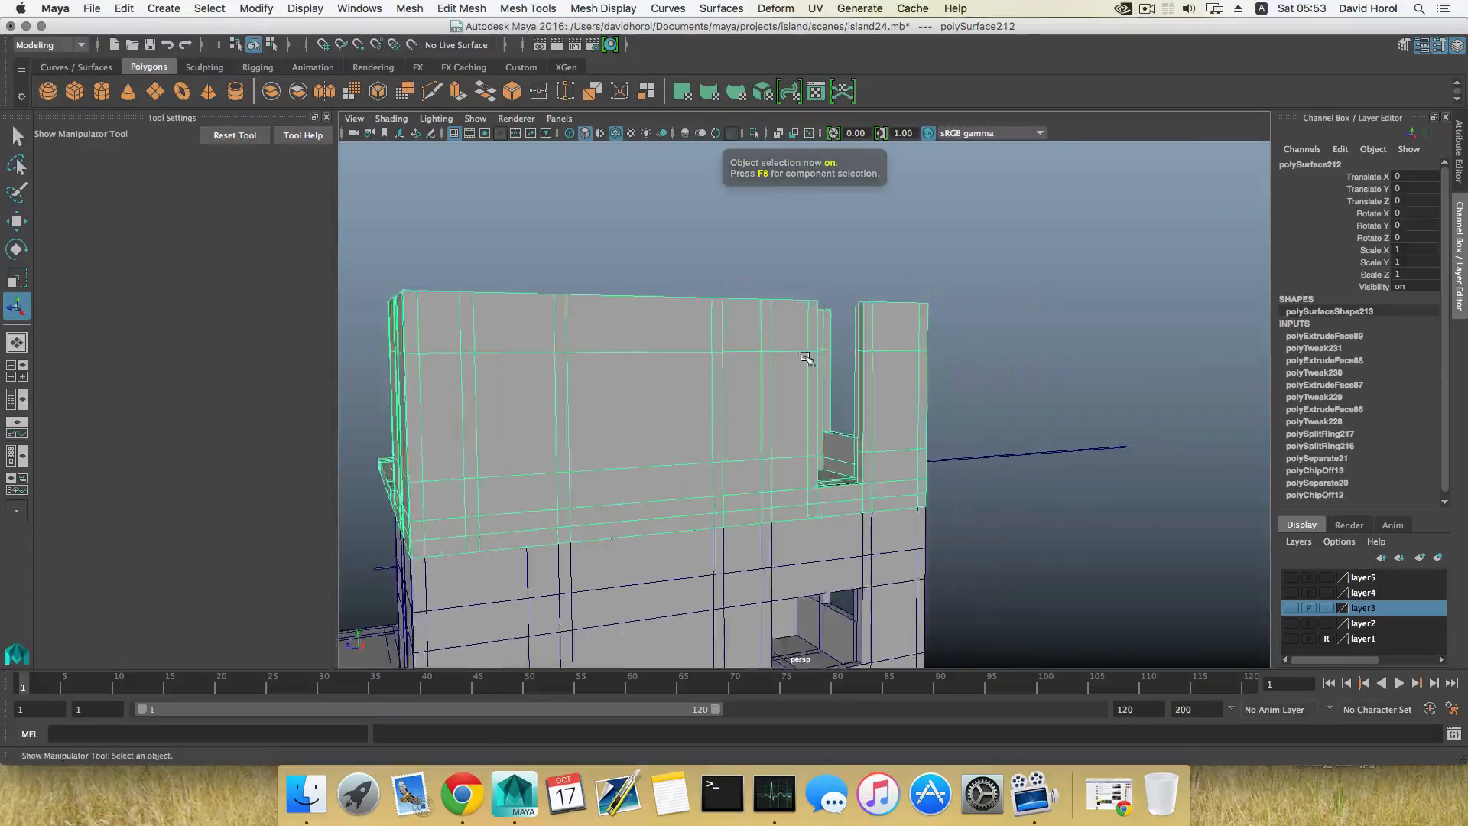
alt+right_drag(807, 359, 918, 420)
alt+drag(918, 420, 892, 325)
right_drag(884, 312, 879, 349)
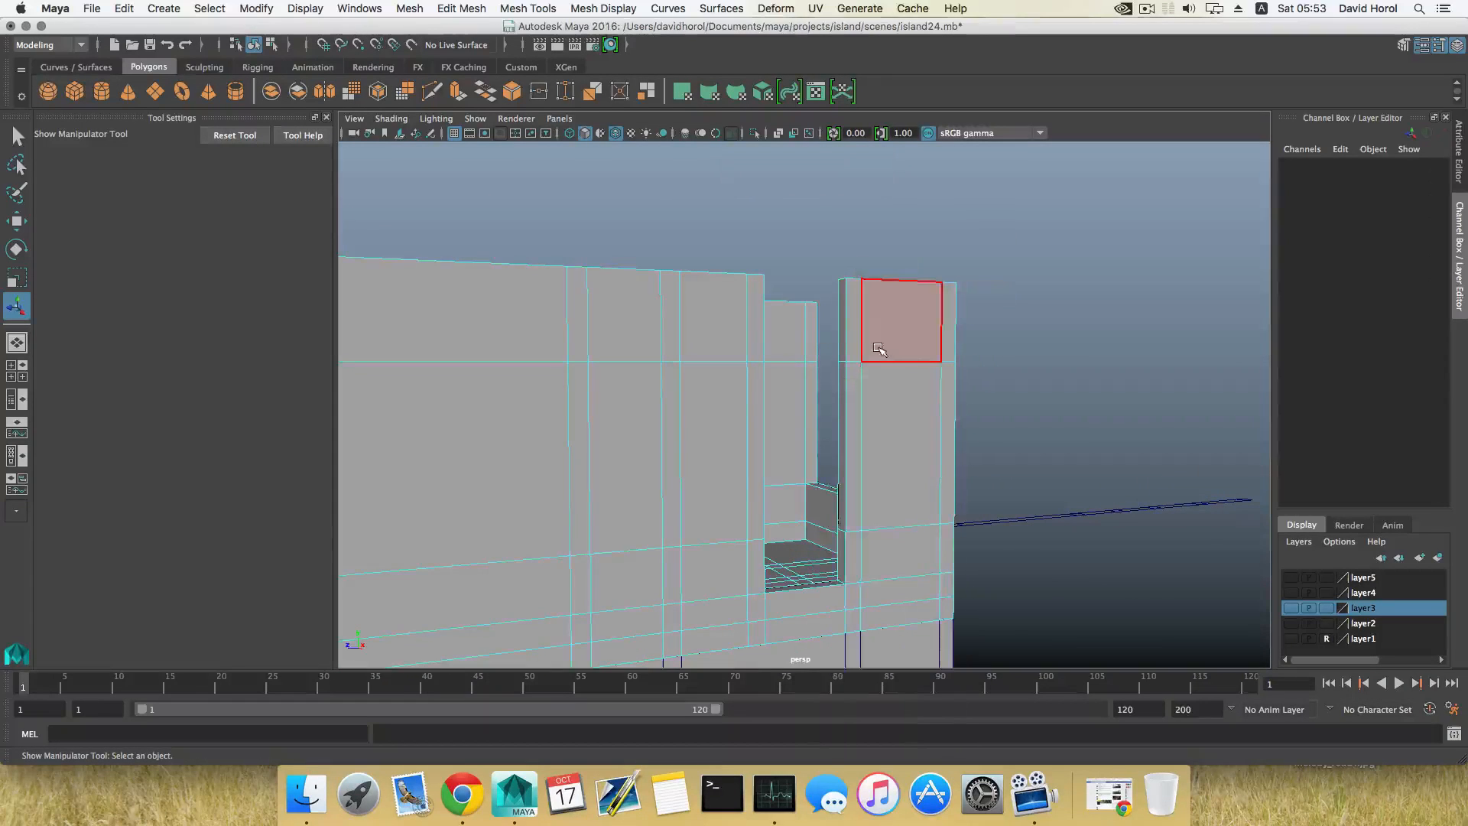
click(851, 340)
alt+drag(850, 340, 658, 370)
shift+click(577, 346)
alt+middle_drag(659, 370, 770, 396)
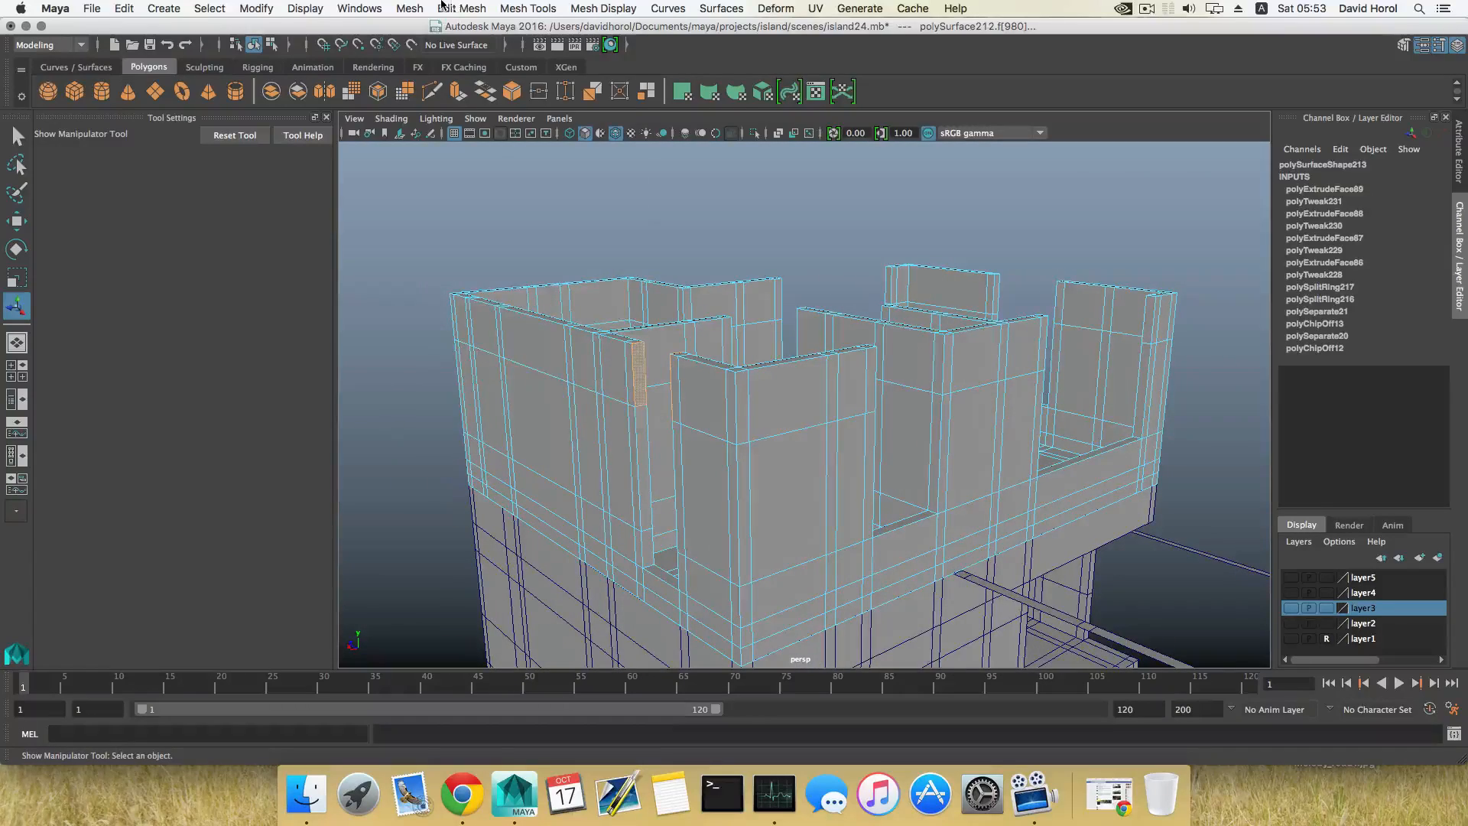
click(442, 6)
click(459, 77)
Step: Bridge the facing upper end faces across the narrow window opening in the adjacent wall to form its lintel
alt+drag(1029, 374, 900, 363)
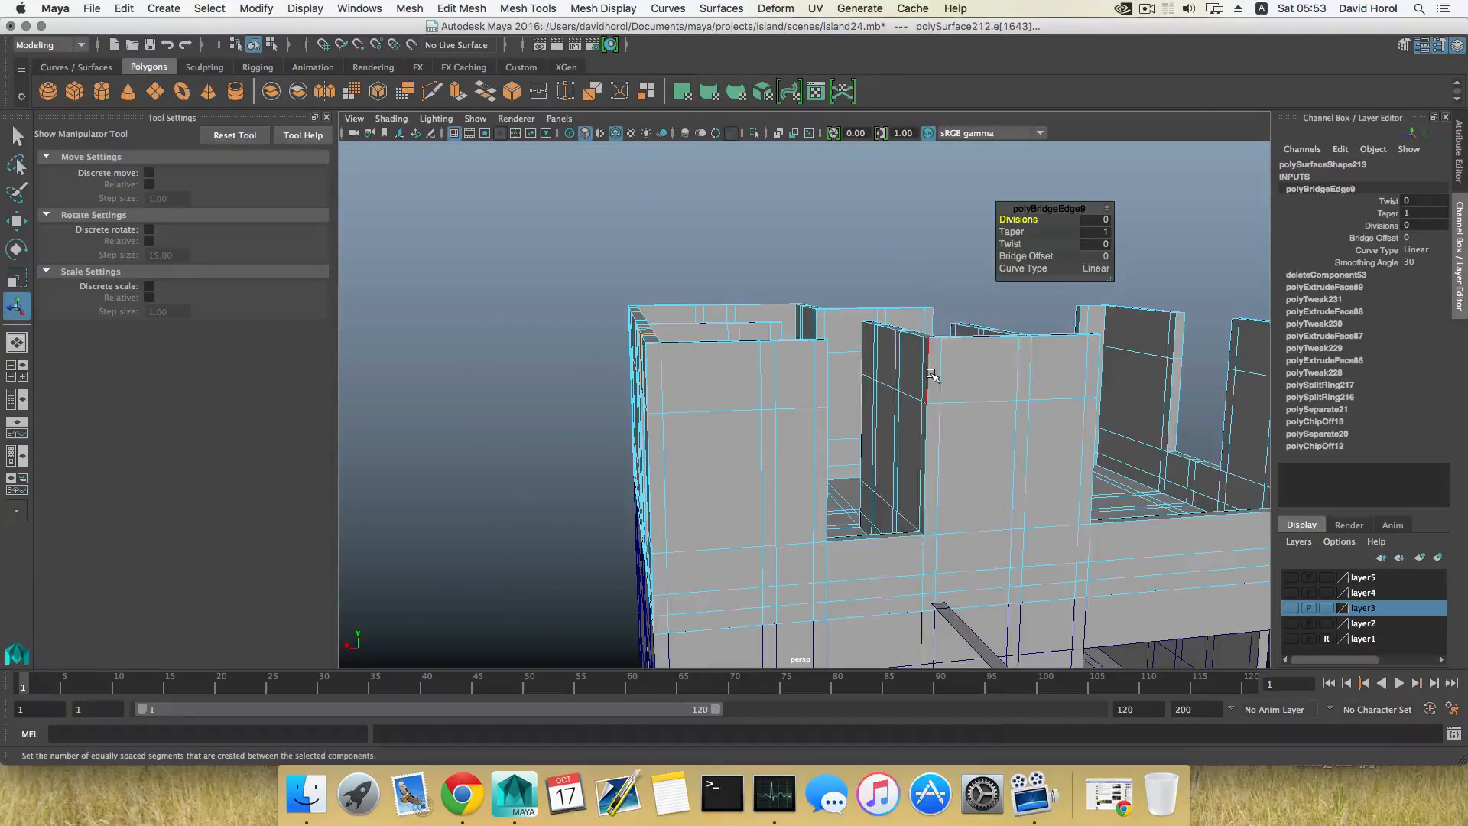
right_drag(931, 373, 932, 414)
alt+drag(933, 388, 721, 382)
click(937, 380)
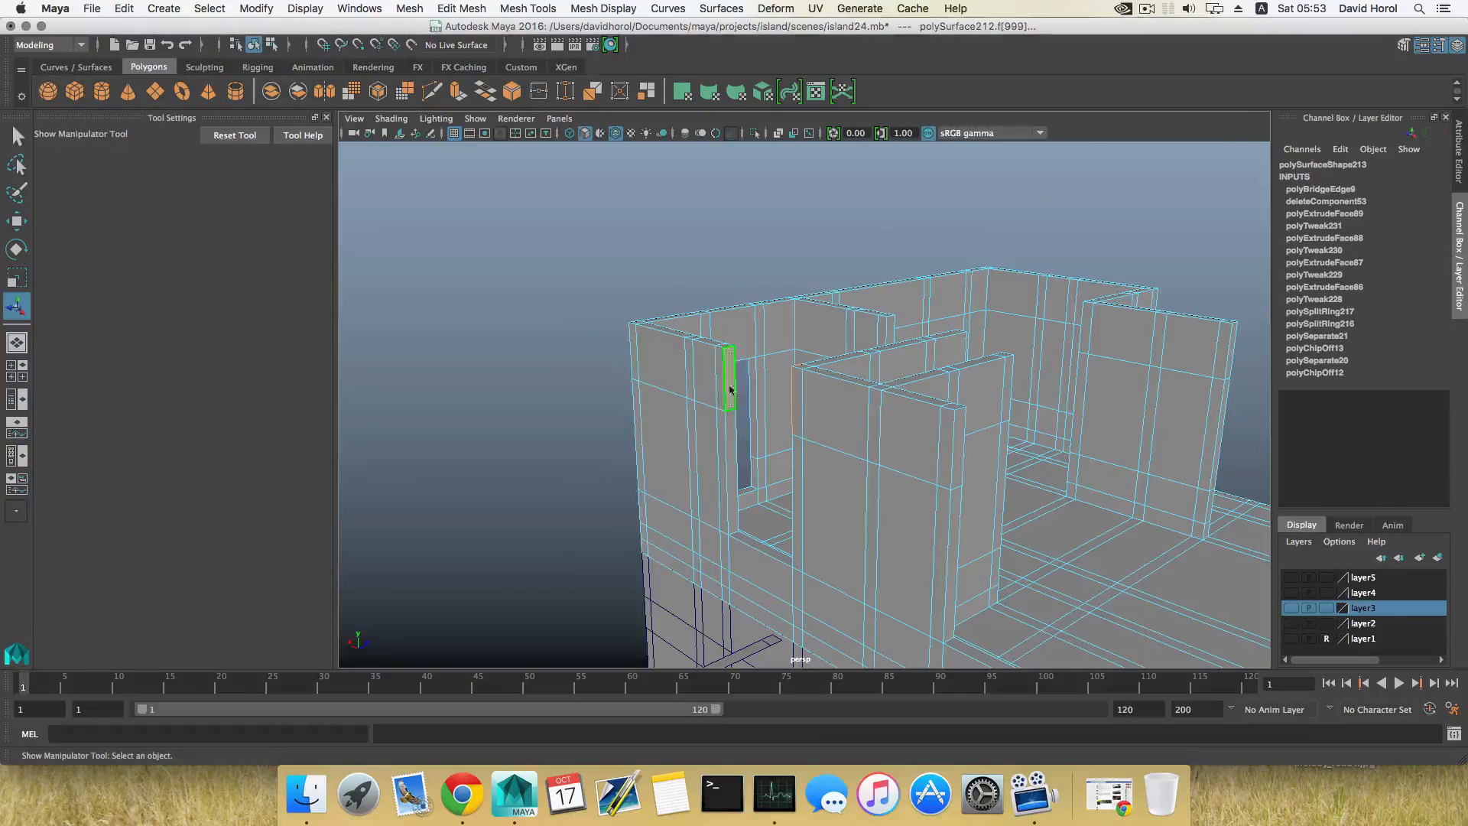
key(g)
Step: Bridge the upper wall ends across the wide window opening in the same wall to form a lintel
scroll(864, 419, down, 5)
alt+drag(902, 420, 733, 370)
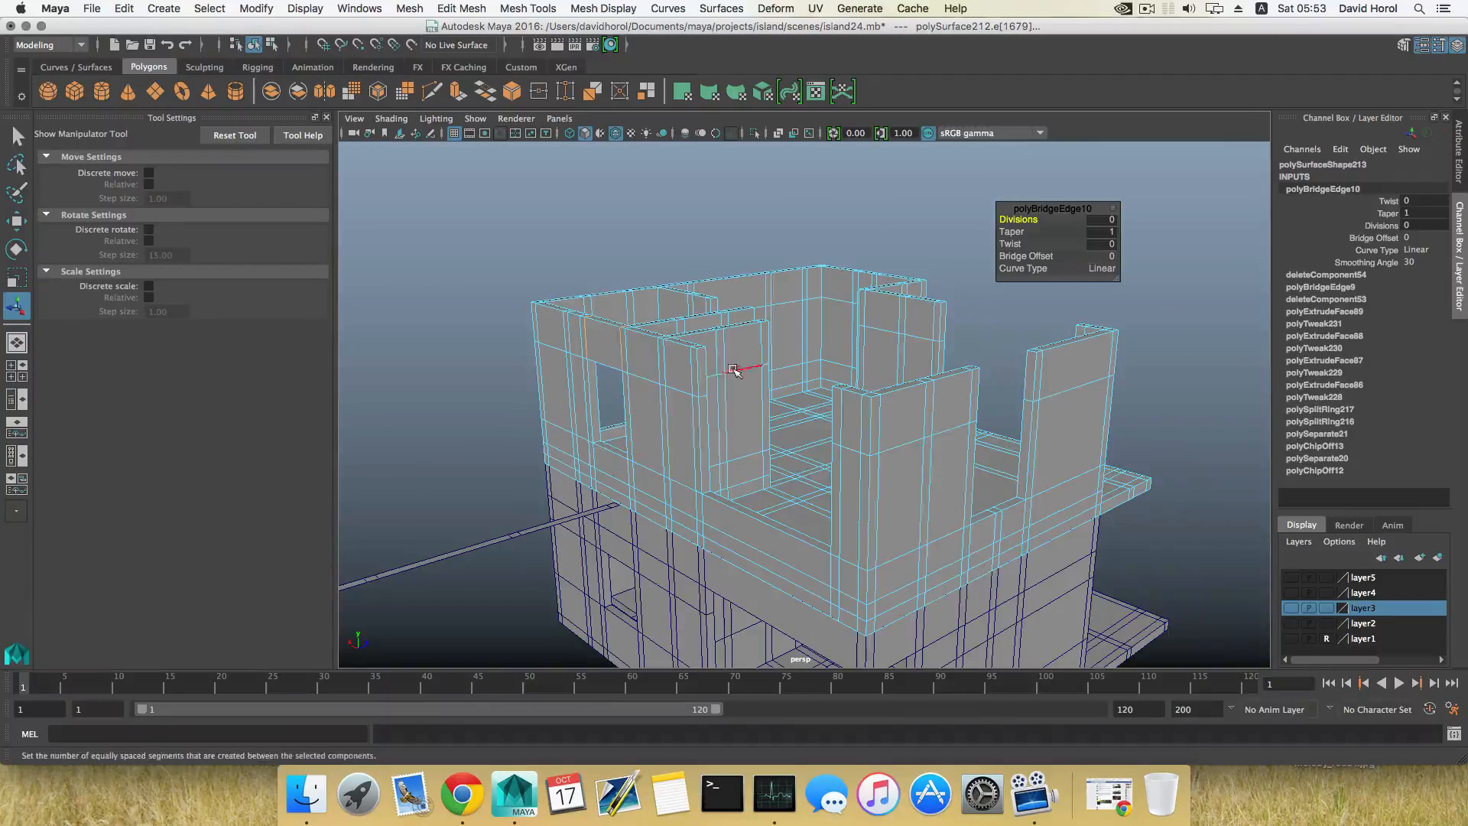
right_drag(702, 371, 702, 411)
click(701, 386)
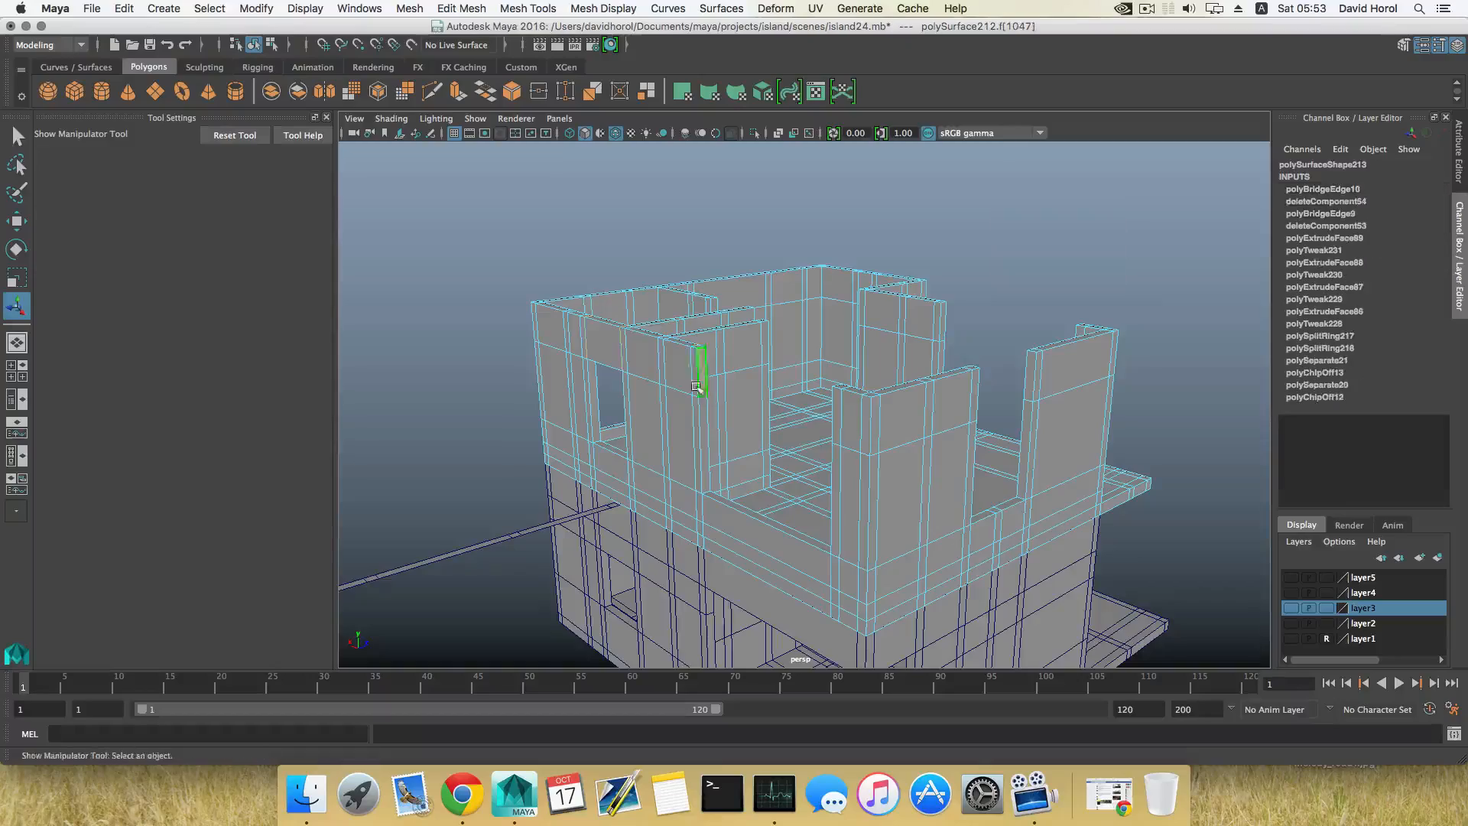
alt+drag(701, 387, 635, 386)
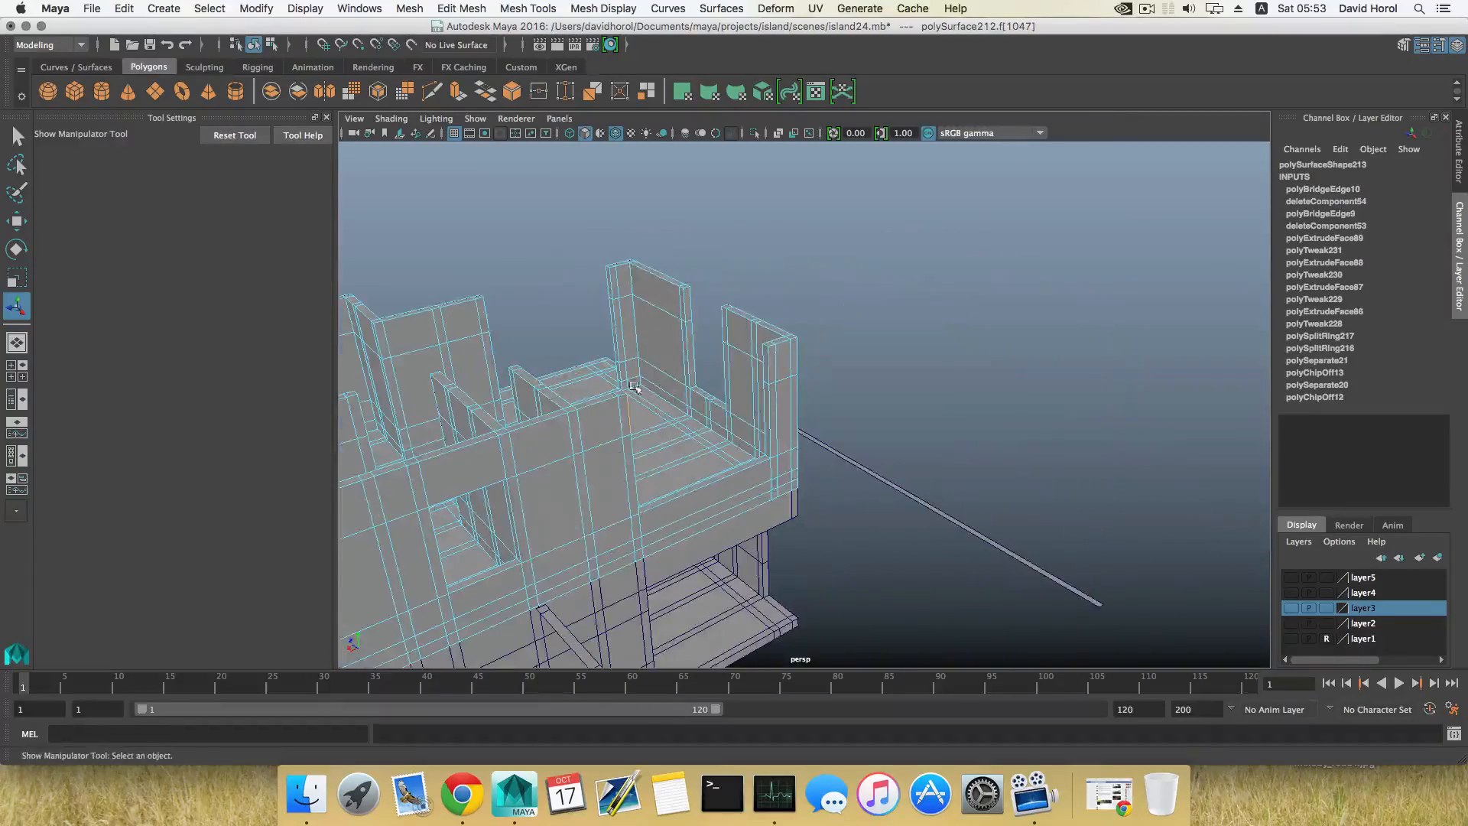
alt+drag(758, 372, 647, 377)
key(g)
Step: Bridge the upper wall ends above the window opening in the end wall beside the terrace
alt+drag(858, 384, 722, 390)
right_click(756, 372)
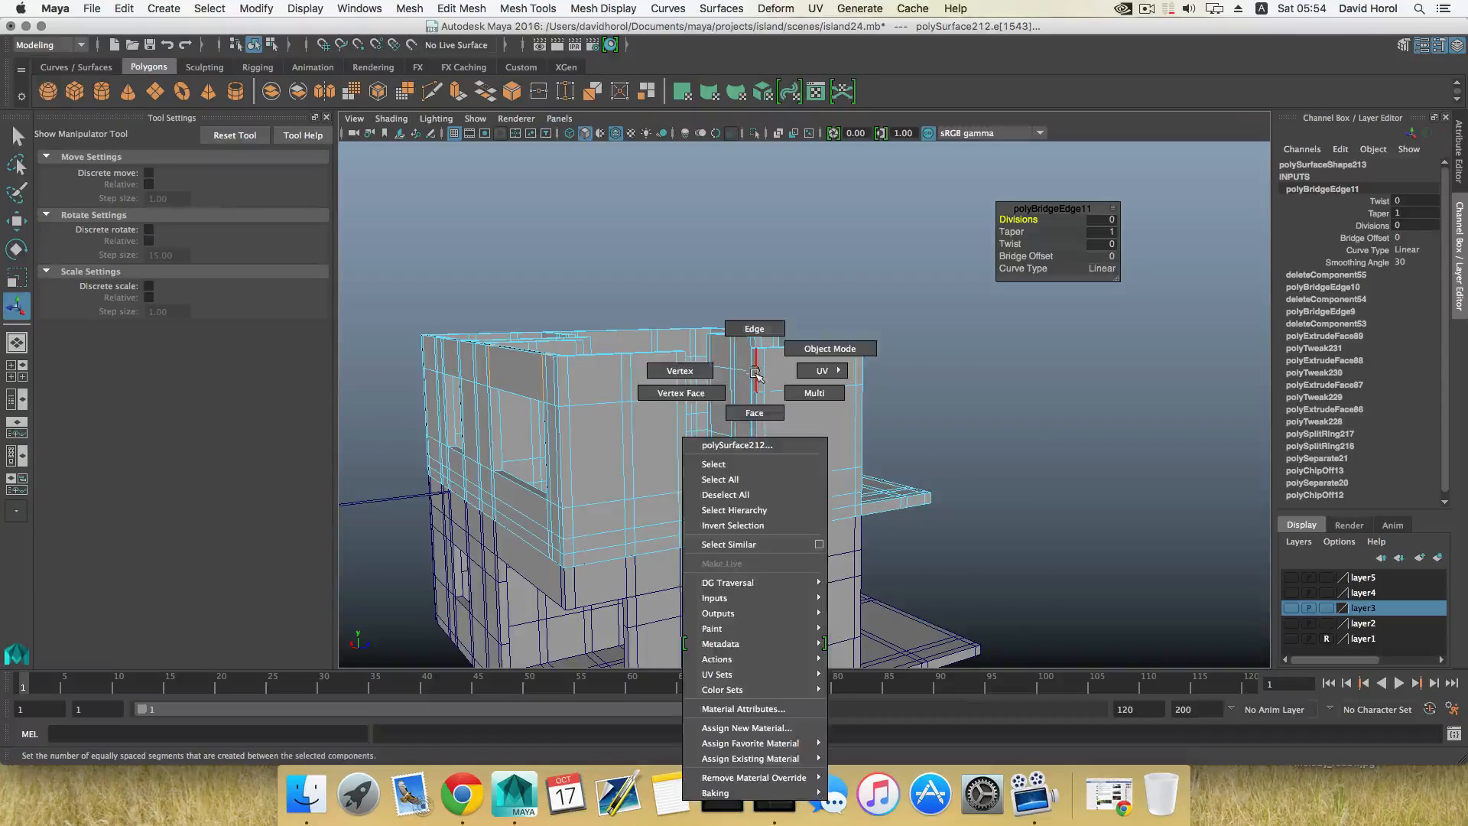
right_drag(755, 405, 755, 412)
click(753, 380)
alt+drag(753, 384, 604, 397)
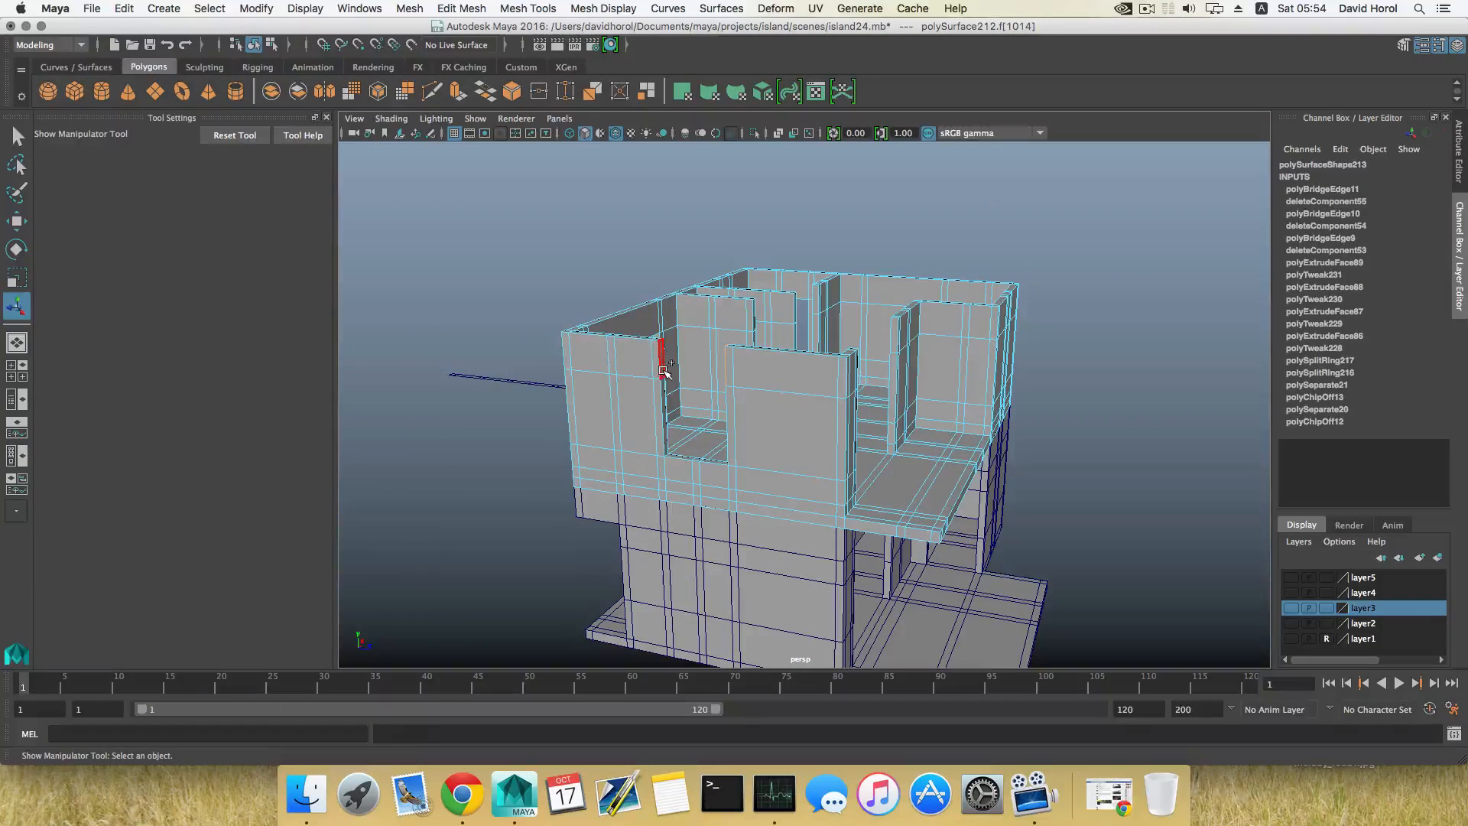
key(g)
Step: Bridge the upper wall ends across the wide terrace opening, and return the upper storey to object selection
alt+drag(835, 398, 854, 359)
right_drag(844, 353, 844, 395)
click(848, 348)
alt+drag(846, 356, 667, 439)
shift+click(713, 339)
alt+drag(650, 381, 850, 502)
key(g)
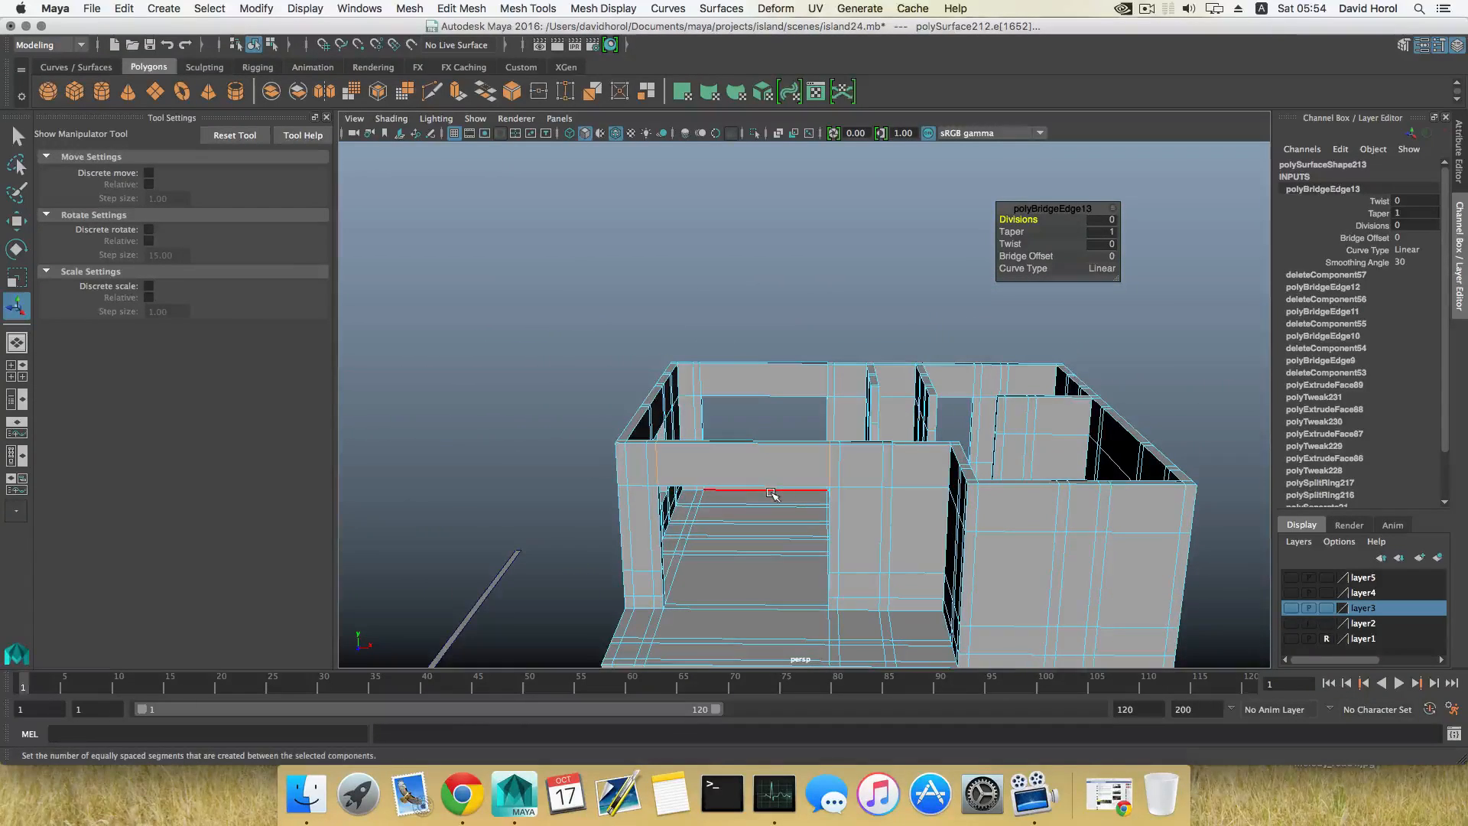
key(F11)
key(F8)
alt+drag(775, 496, 698, 491)
alt+right_drag(697, 491, 752, 559)
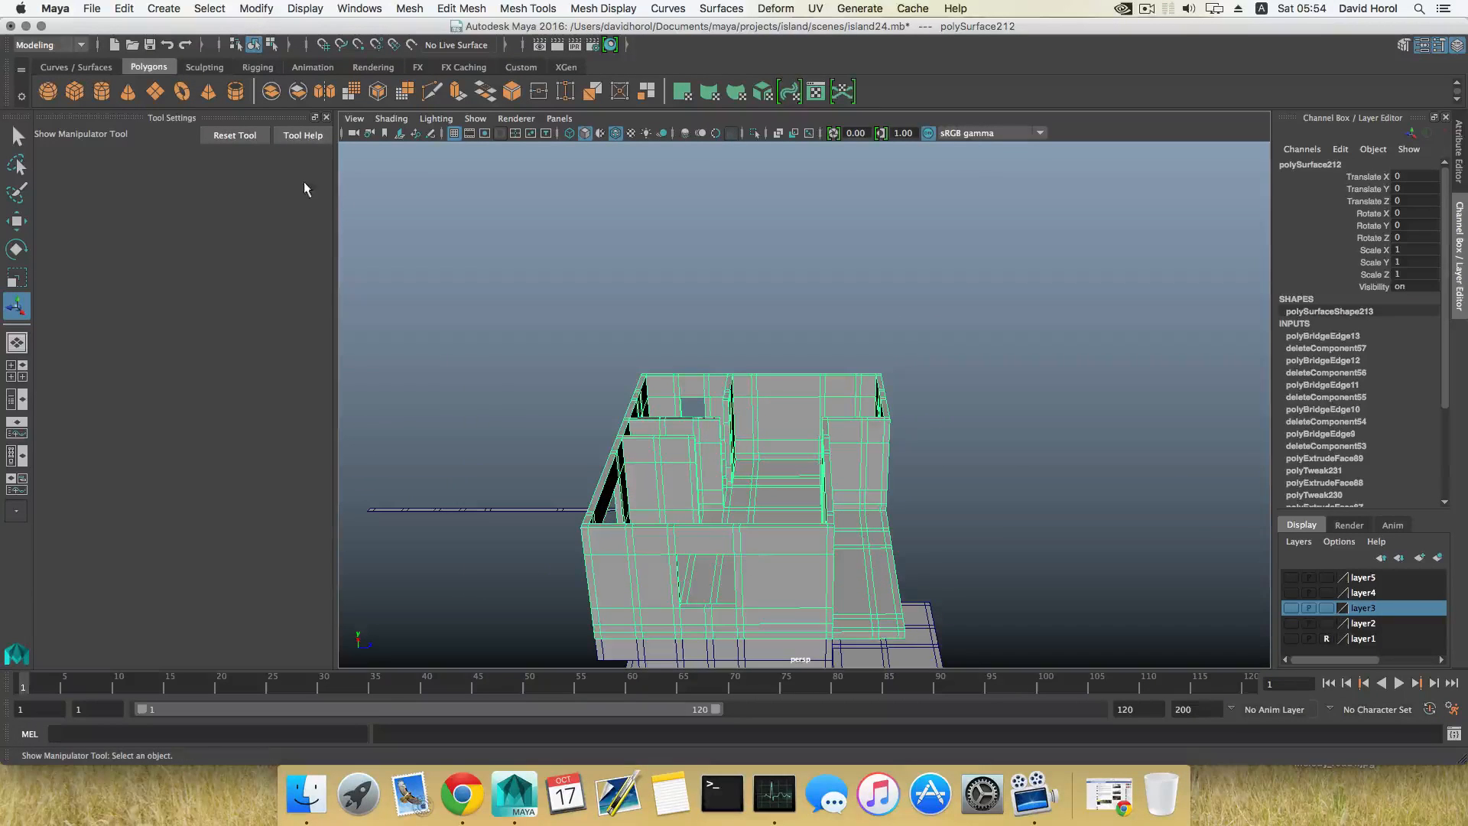
Step: Create a polygon cube and move it above the house to about Y 109.3 and Z -59.0
alt+drag(704, 447, 763, 435)
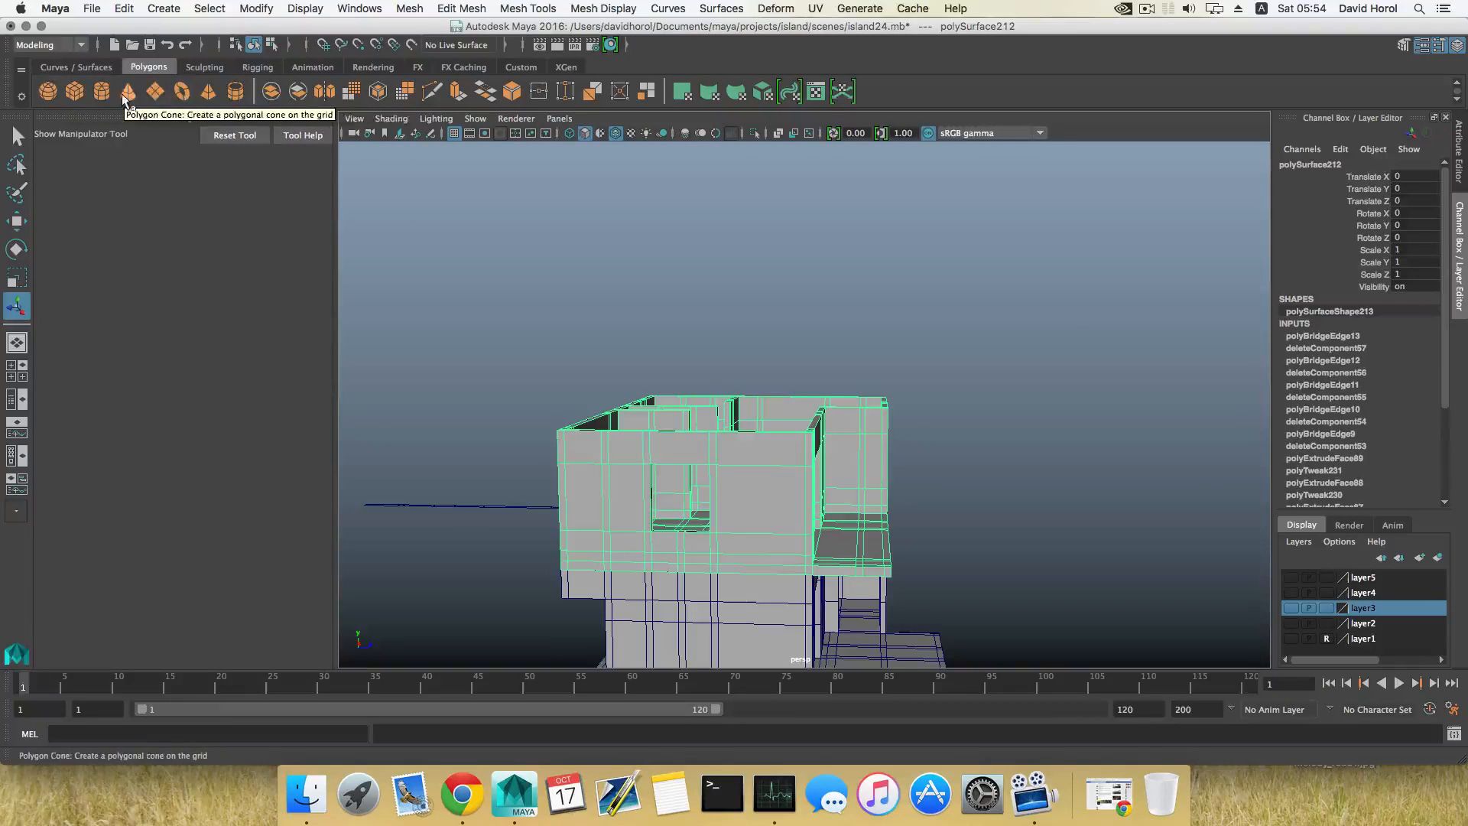
click(74, 91)
key(w)
drag(865, 536, 867, 421)
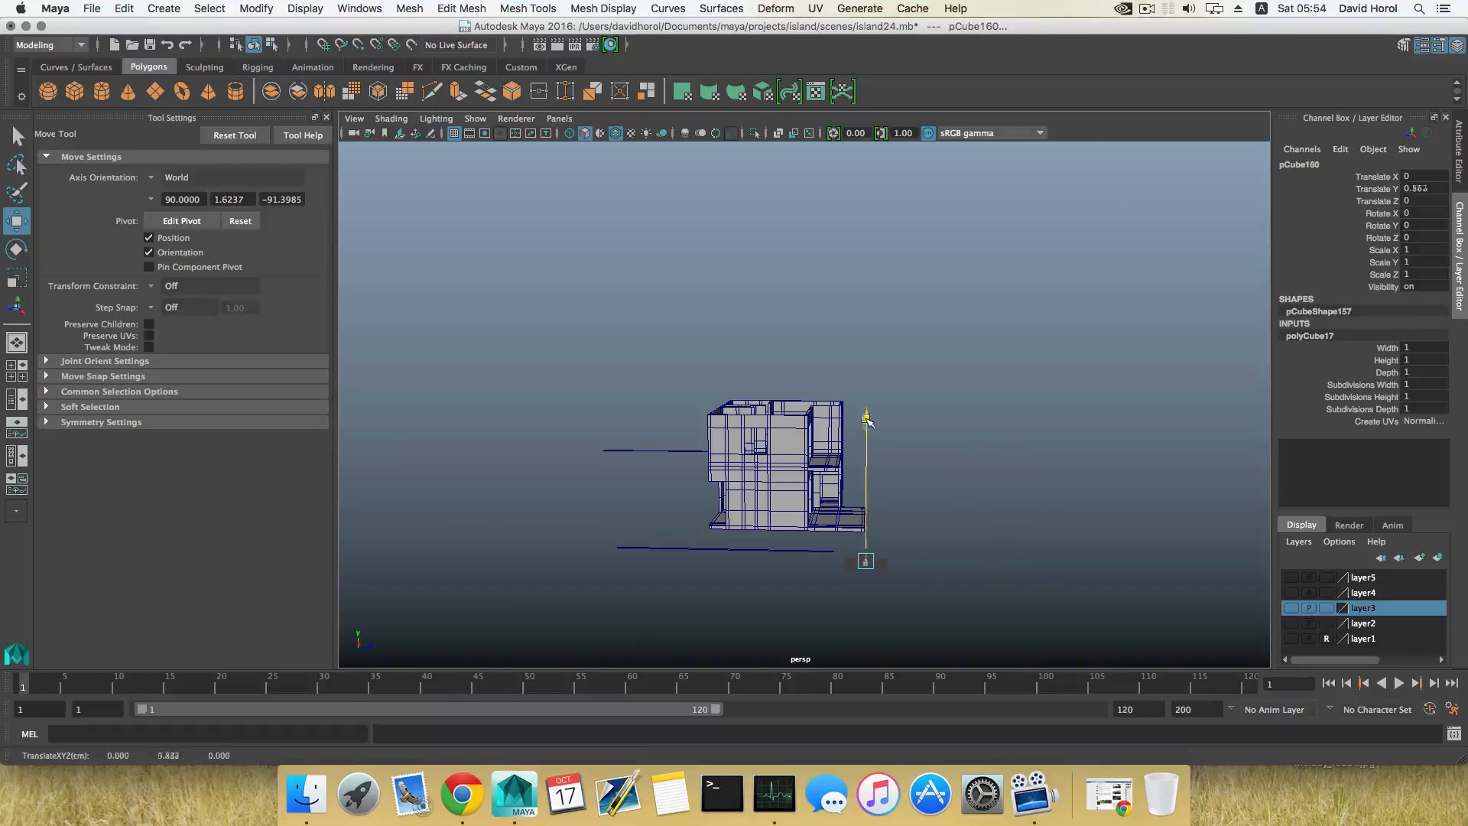
alt+drag(850, 366, 836, 351)
alt+right_drag(835, 351, 1025, 337)
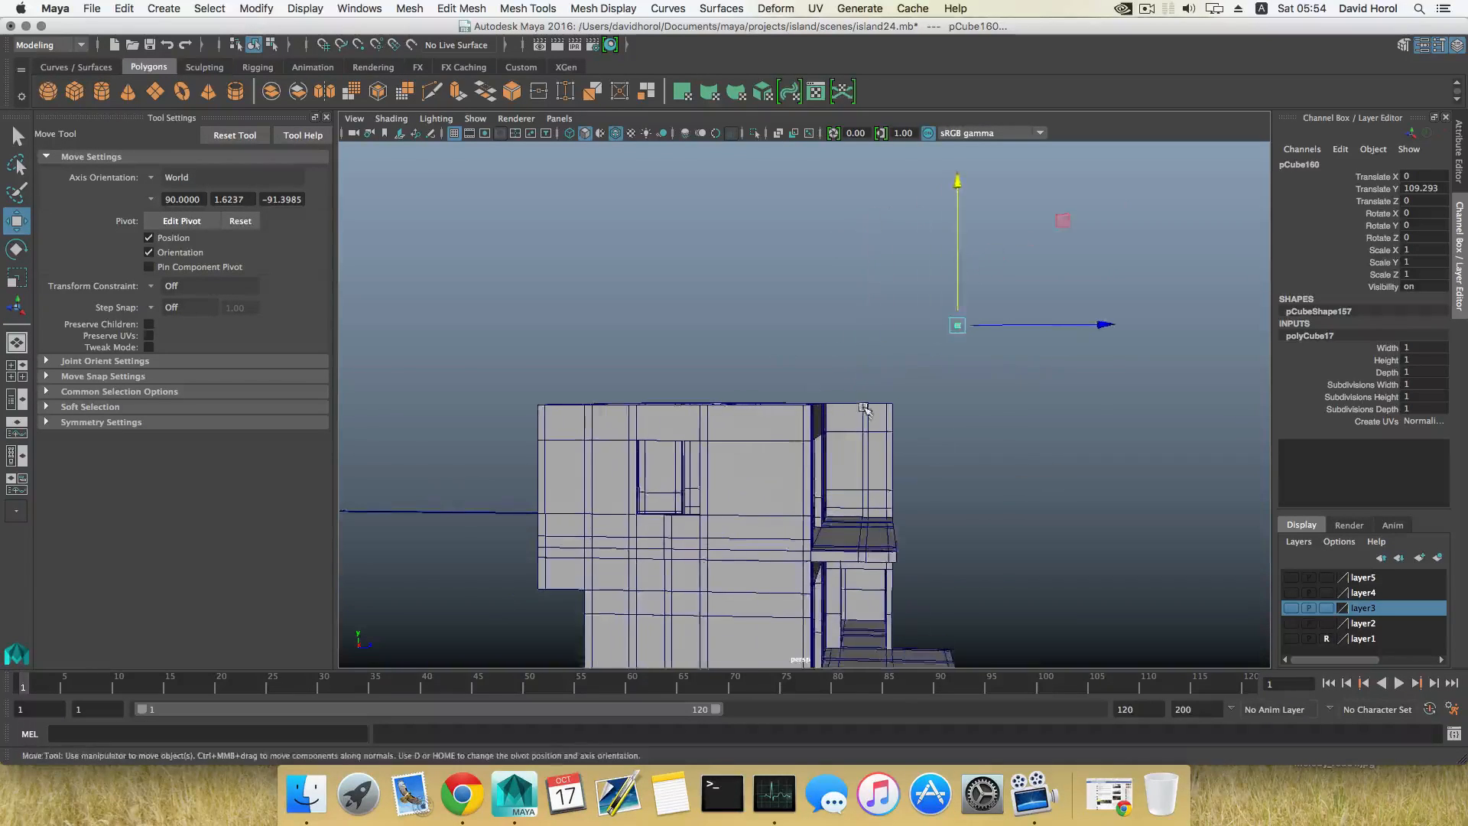
alt+middle_drag(1025, 336, 1050, 390)
drag(1128, 377, 870, 405)
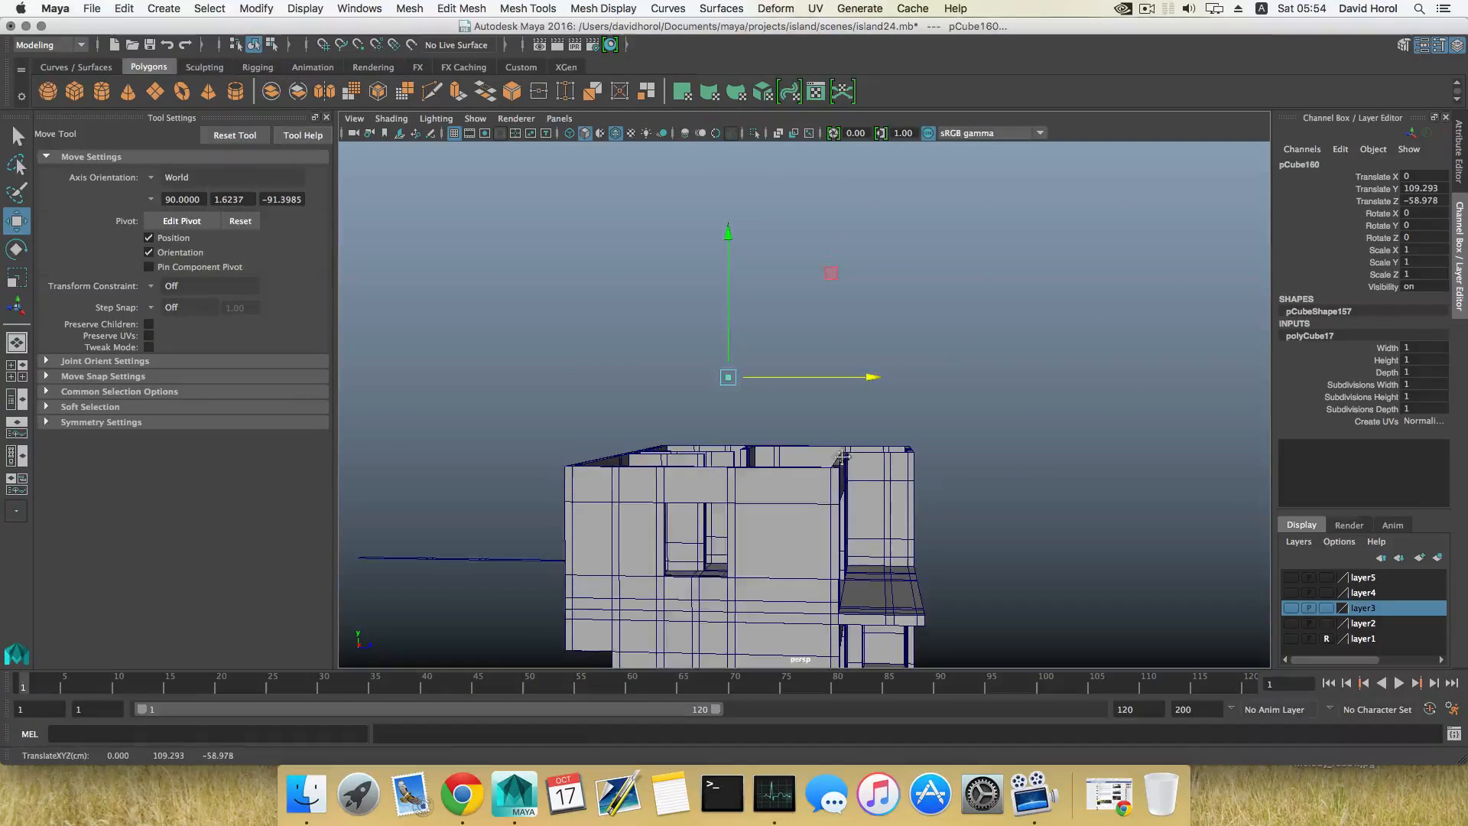
Step: Lower the cube to about Y 89.6, level with the upper-storey wall tops
alt+middle_drag(841, 457, 856, 436)
key(r)
key(w)
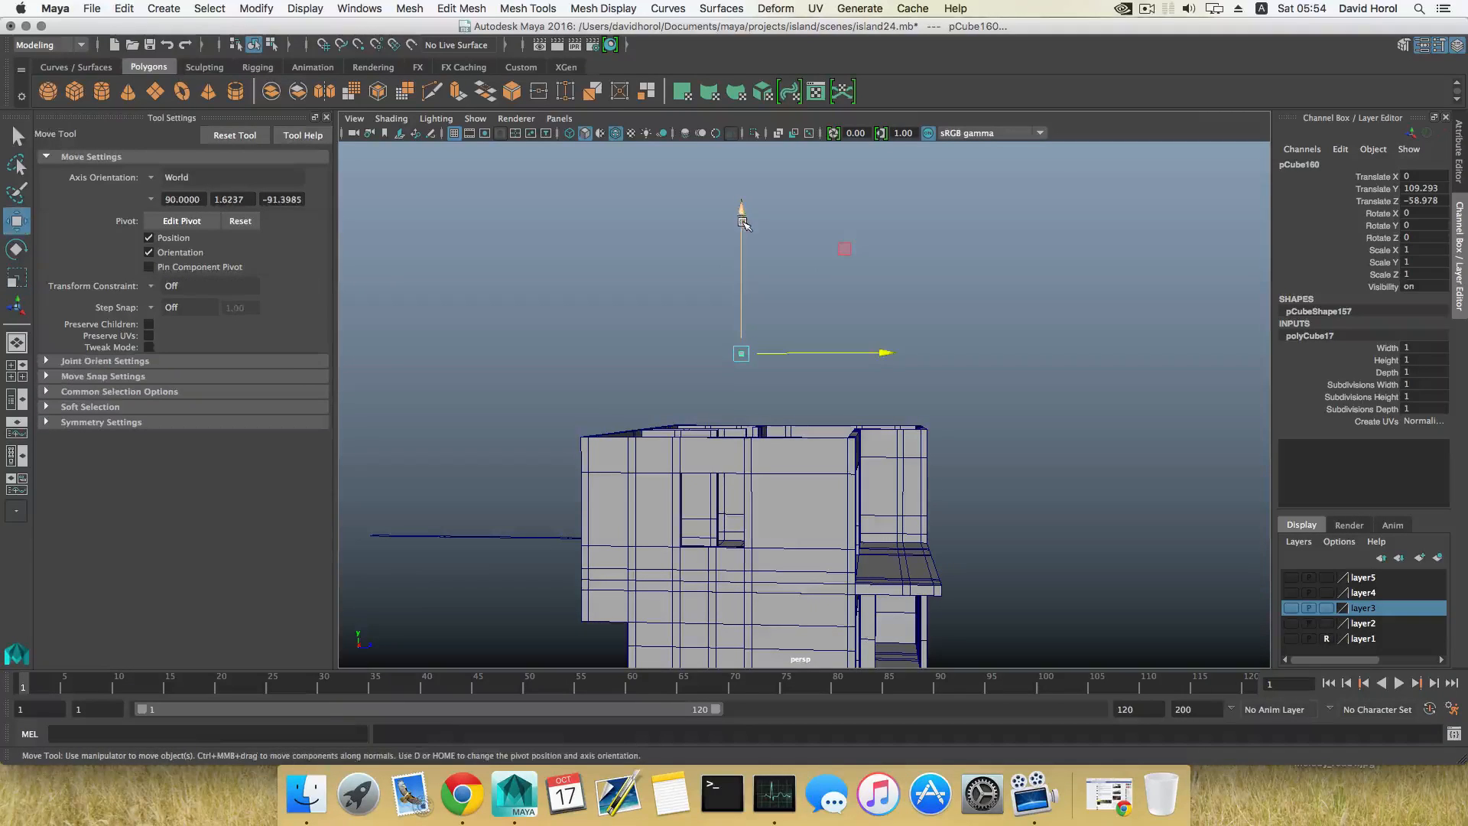
drag(740, 214, 810, 535)
click(828, 450)
click(796, 420)
alt+drag(797, 420, 1116, 380)
Step: Scale the cube along Z to about 58.98, forming a long thin bar across the house
key(r)
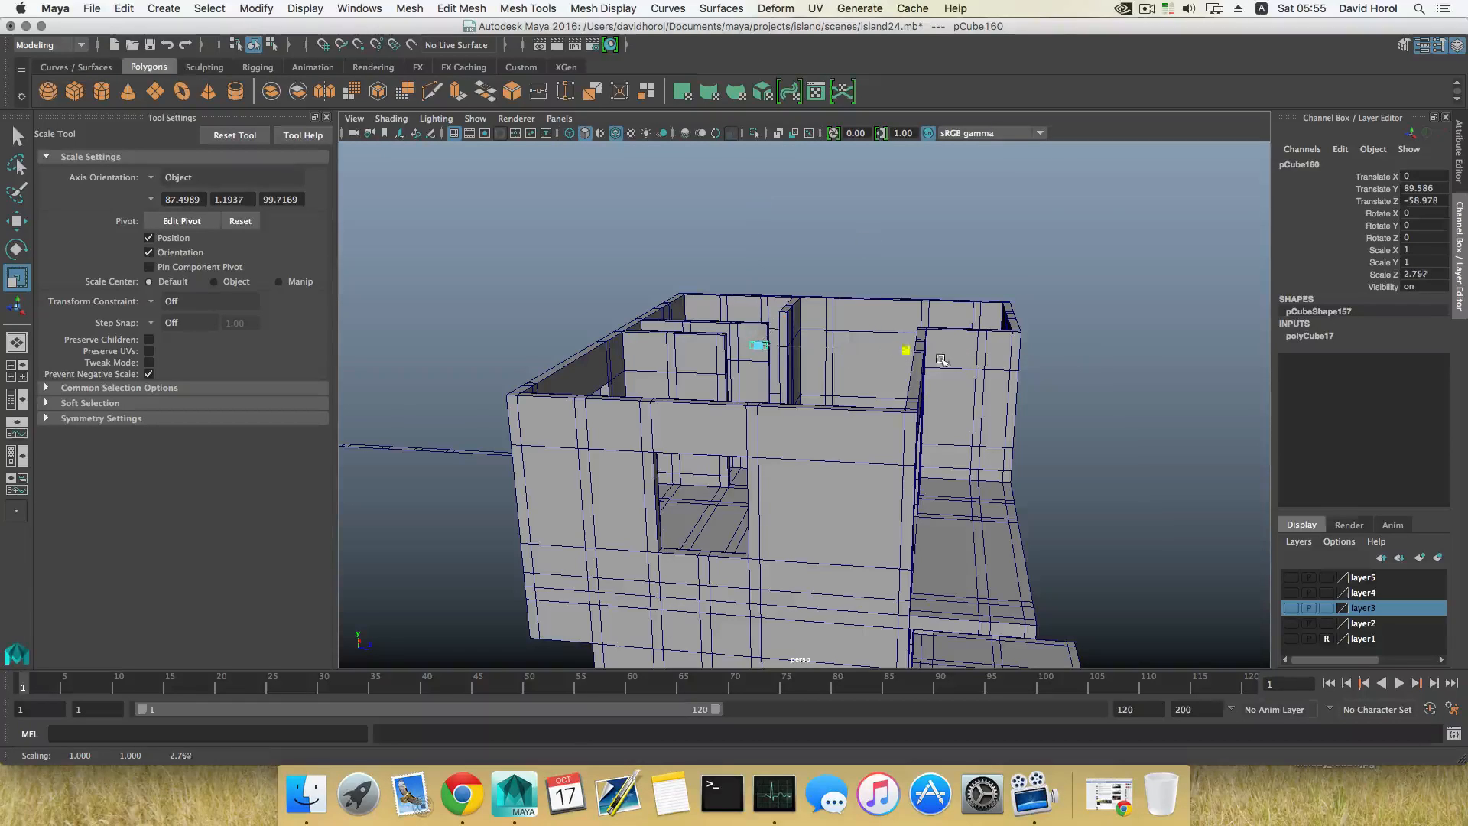
drag(900, 350, 1069, 376)
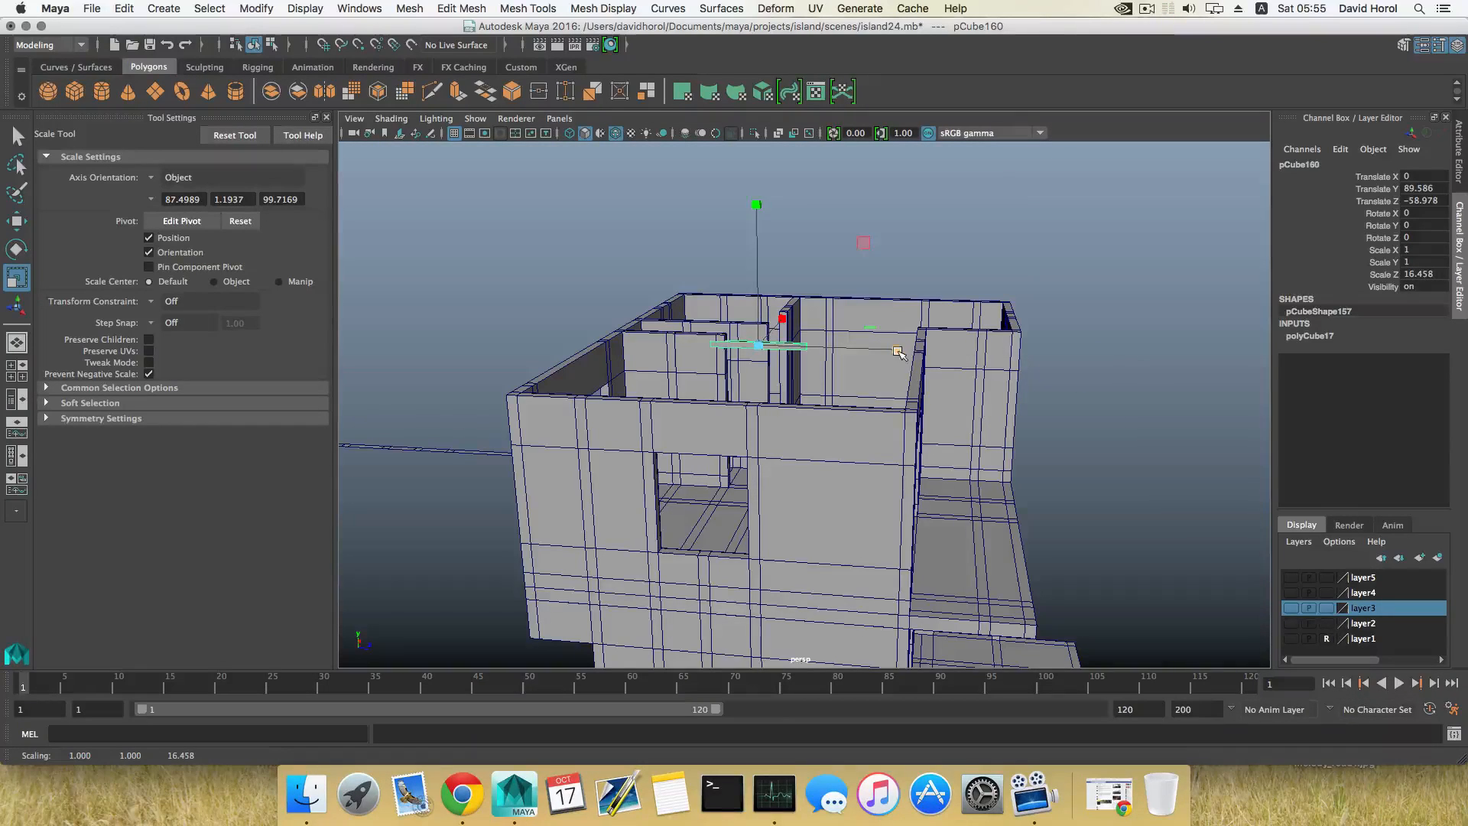
drag(898, 351, 1063, 371)
drag(898, 352, 919, 385)
alt+middle_drag(918, 385, 1039, 385)
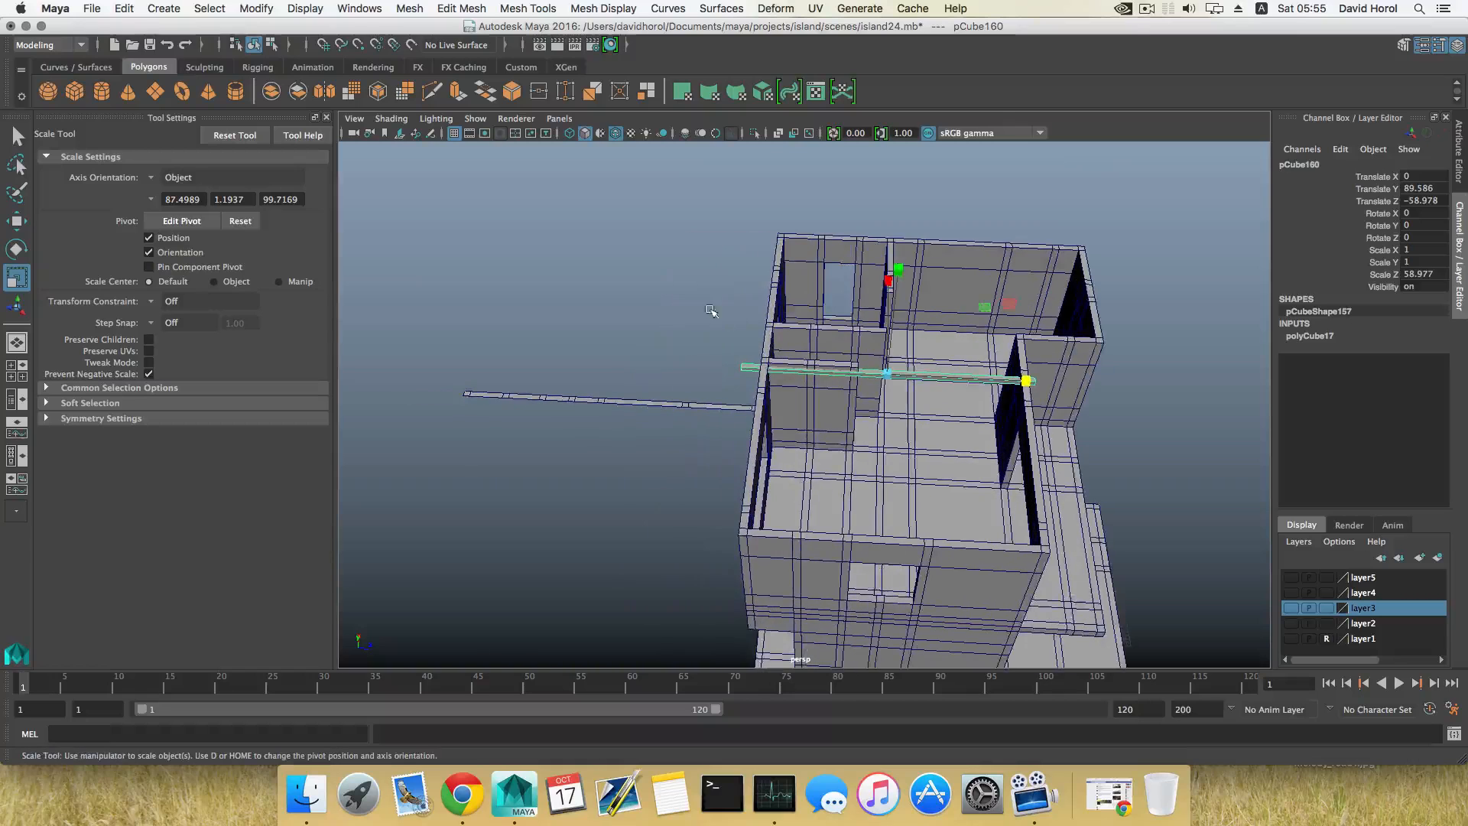
Step: Move the vertices at both ends of the bar along Z to line up with the house's outer walls
right_drag(703, 261, 645, 261)
drag(723, 354, 765, 383)
key(w)
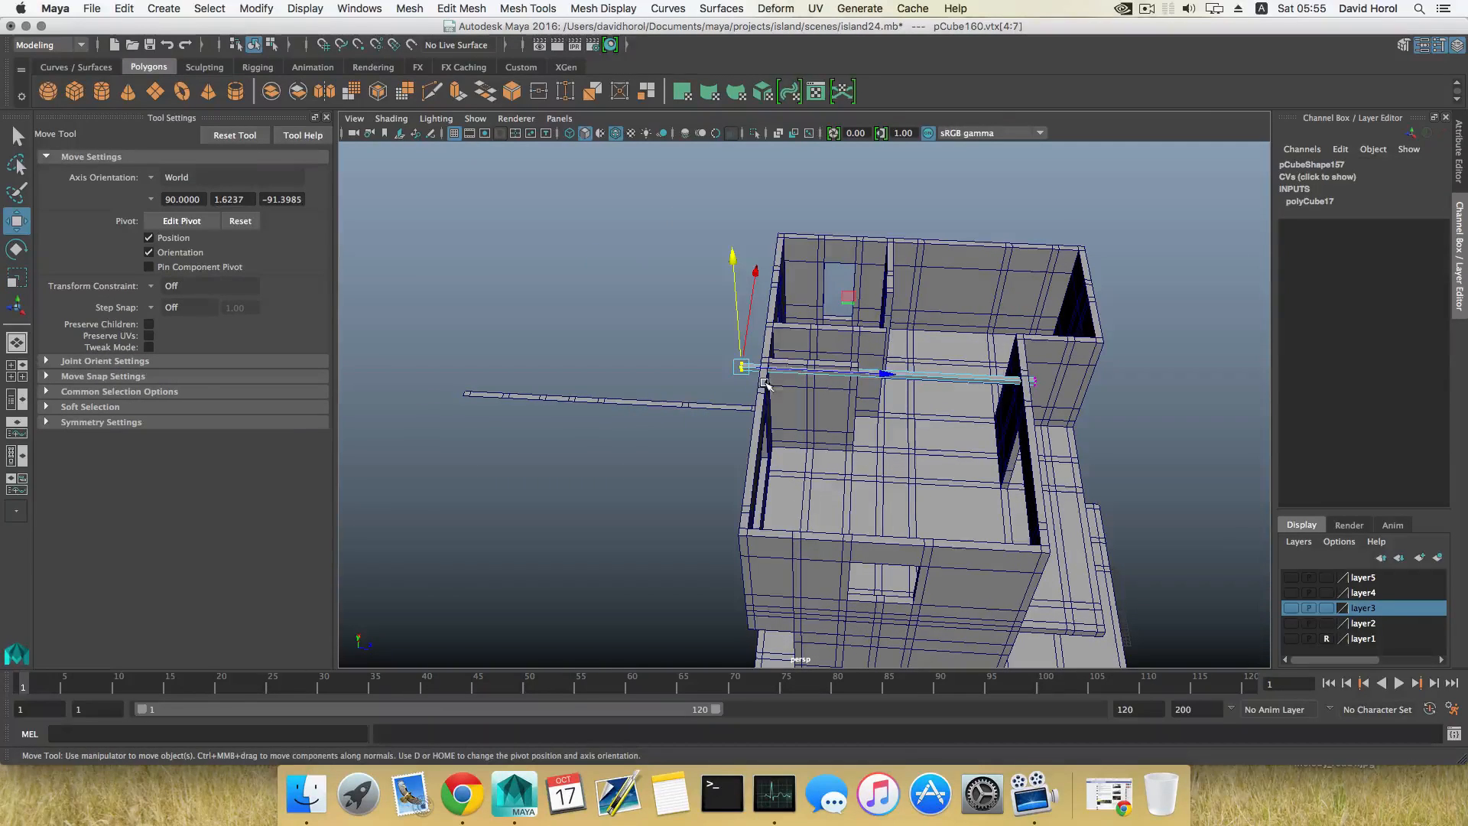
drag(889, 374, 783, 373)
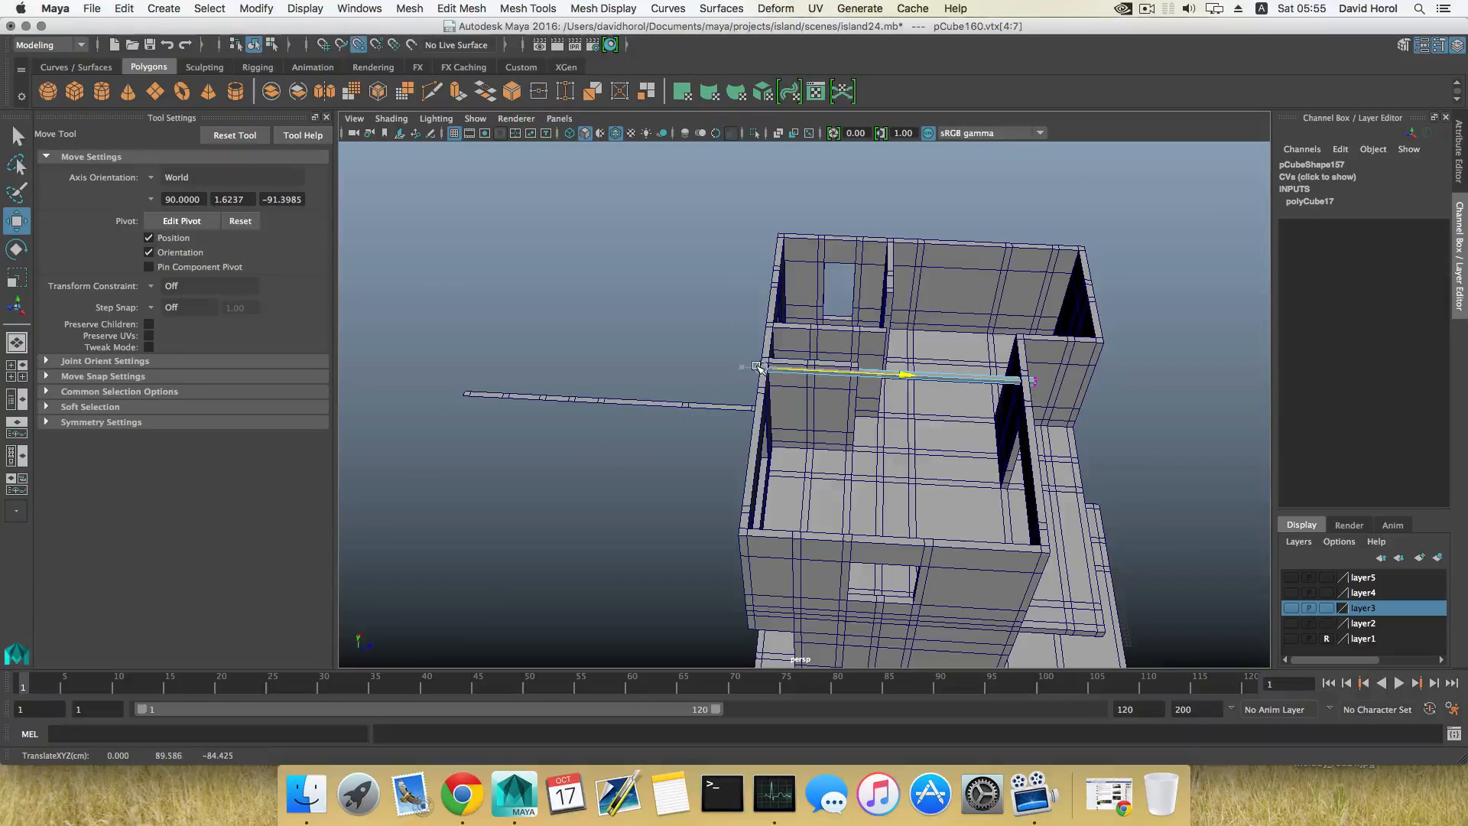
alt+middle_drag(979, 389, 815, 398)
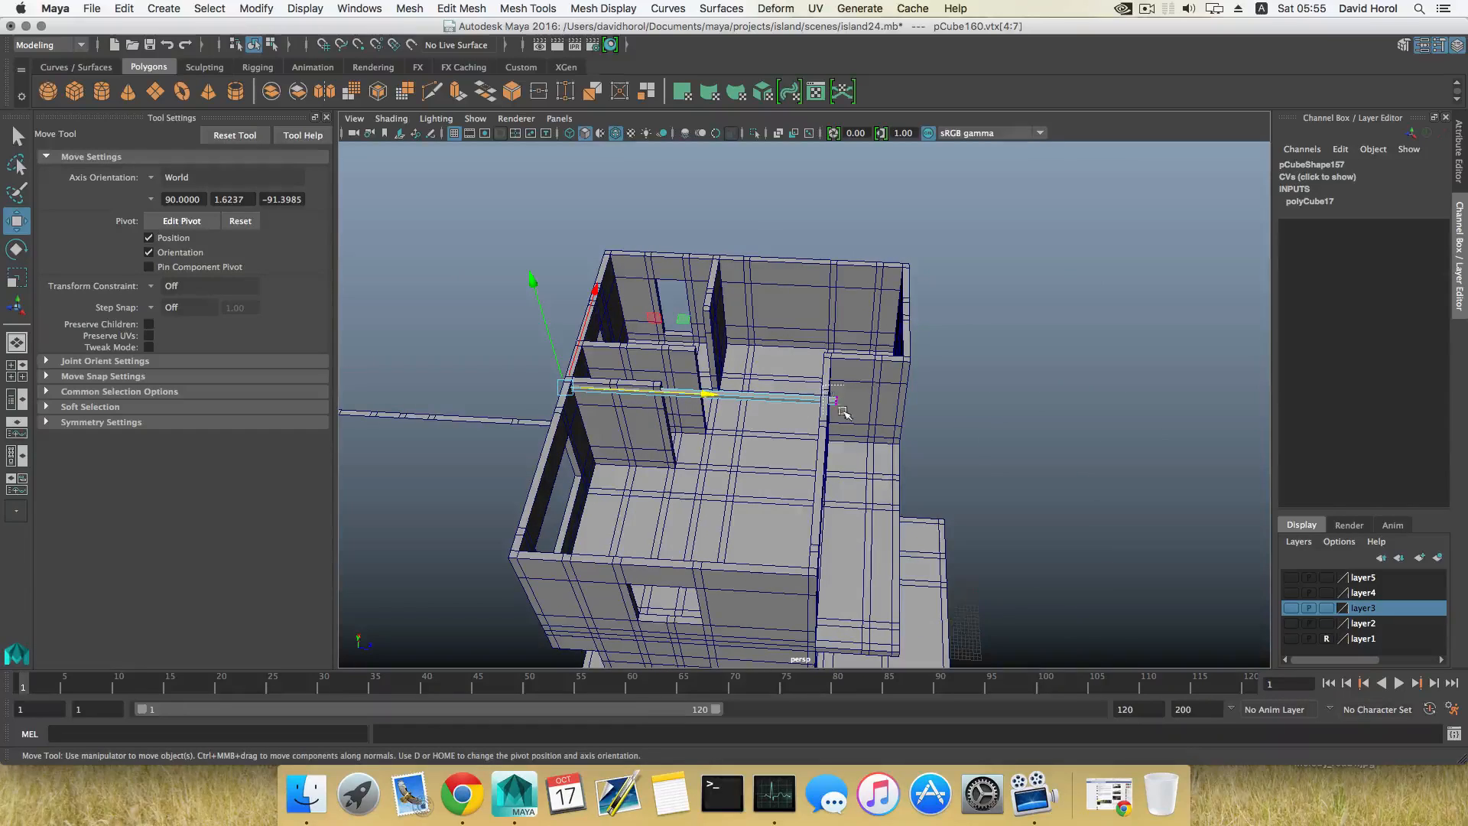
drag(844, 413, 846, 415)
drag(981, 409, 1057, 412)
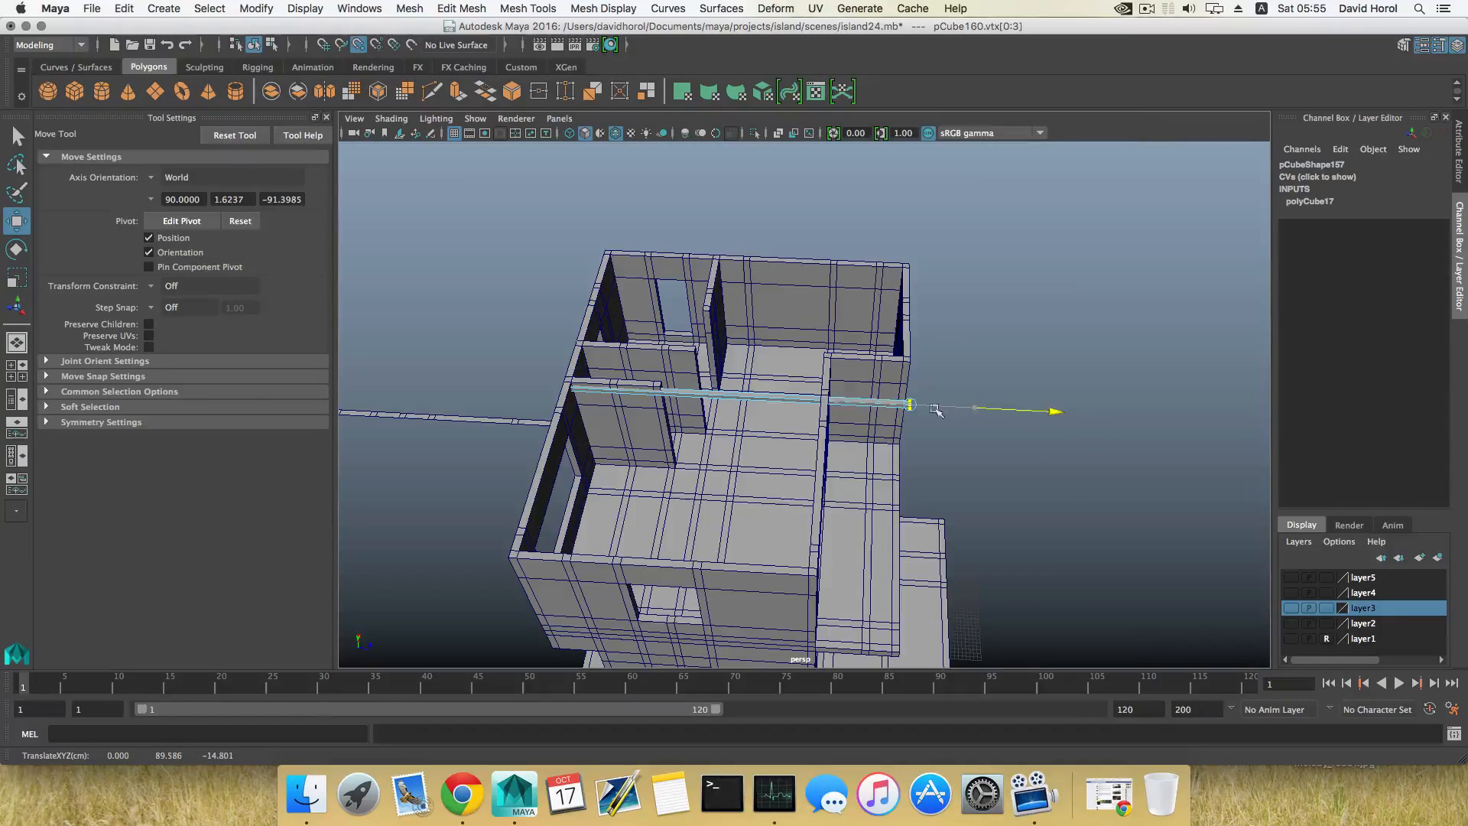
Step: Move the whole bar onto the top of the end wall, at about X -39.8 and Y 91.7
alt+drag(844, 432, 744, 435)
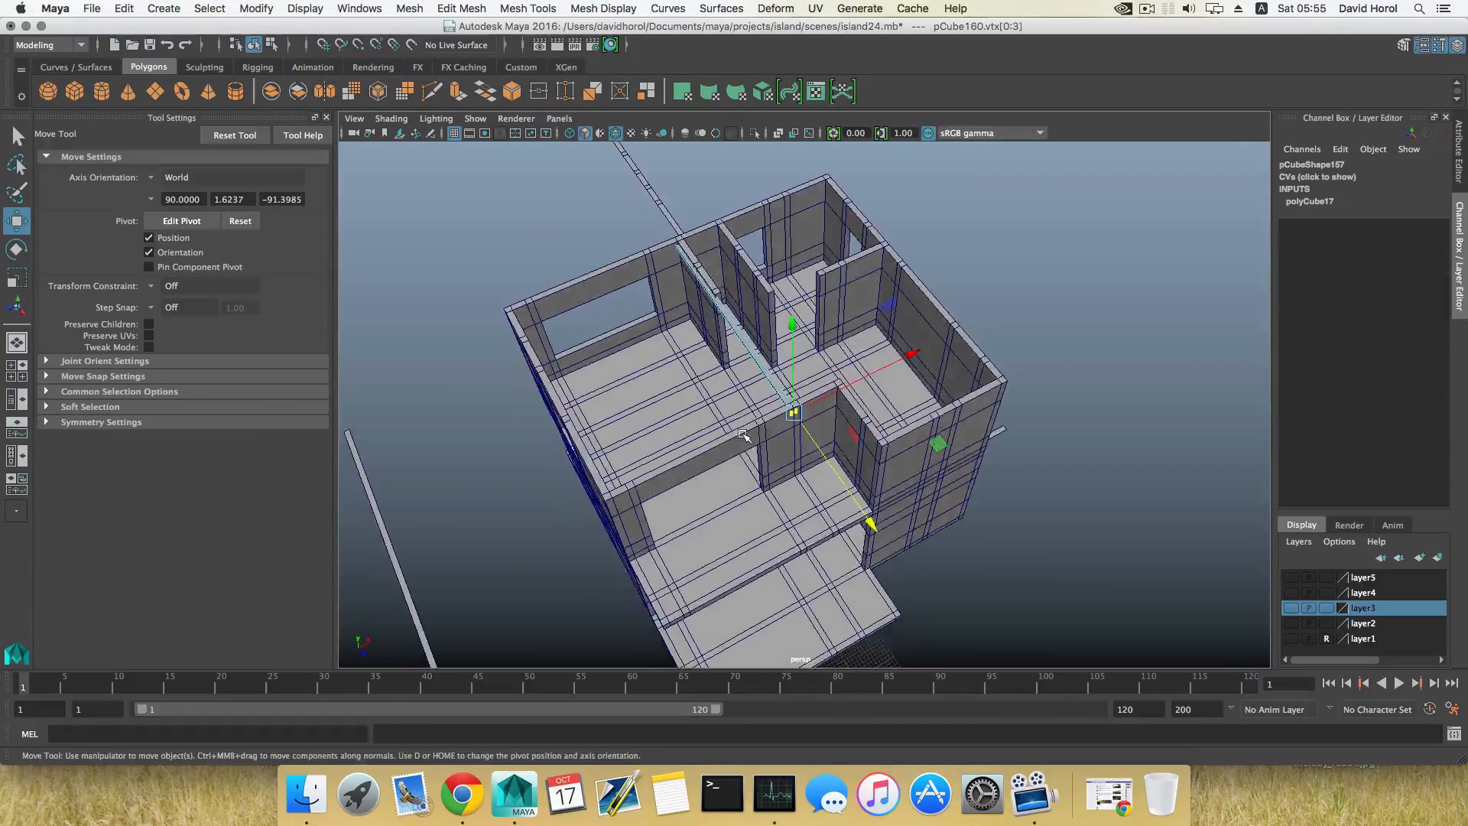
key(F8)
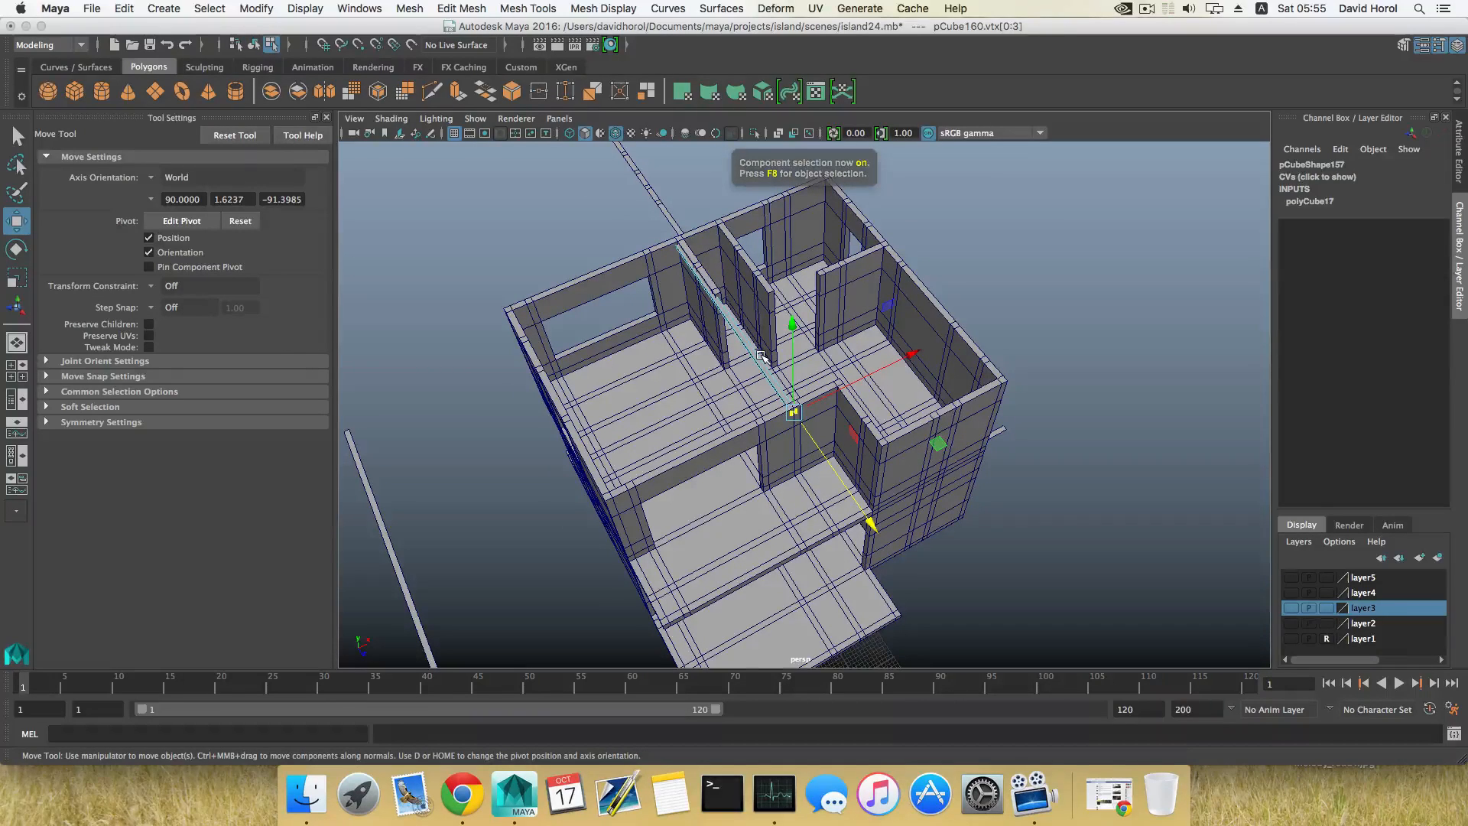
key(F8)
alt+drag(755, 358, 713, 346)
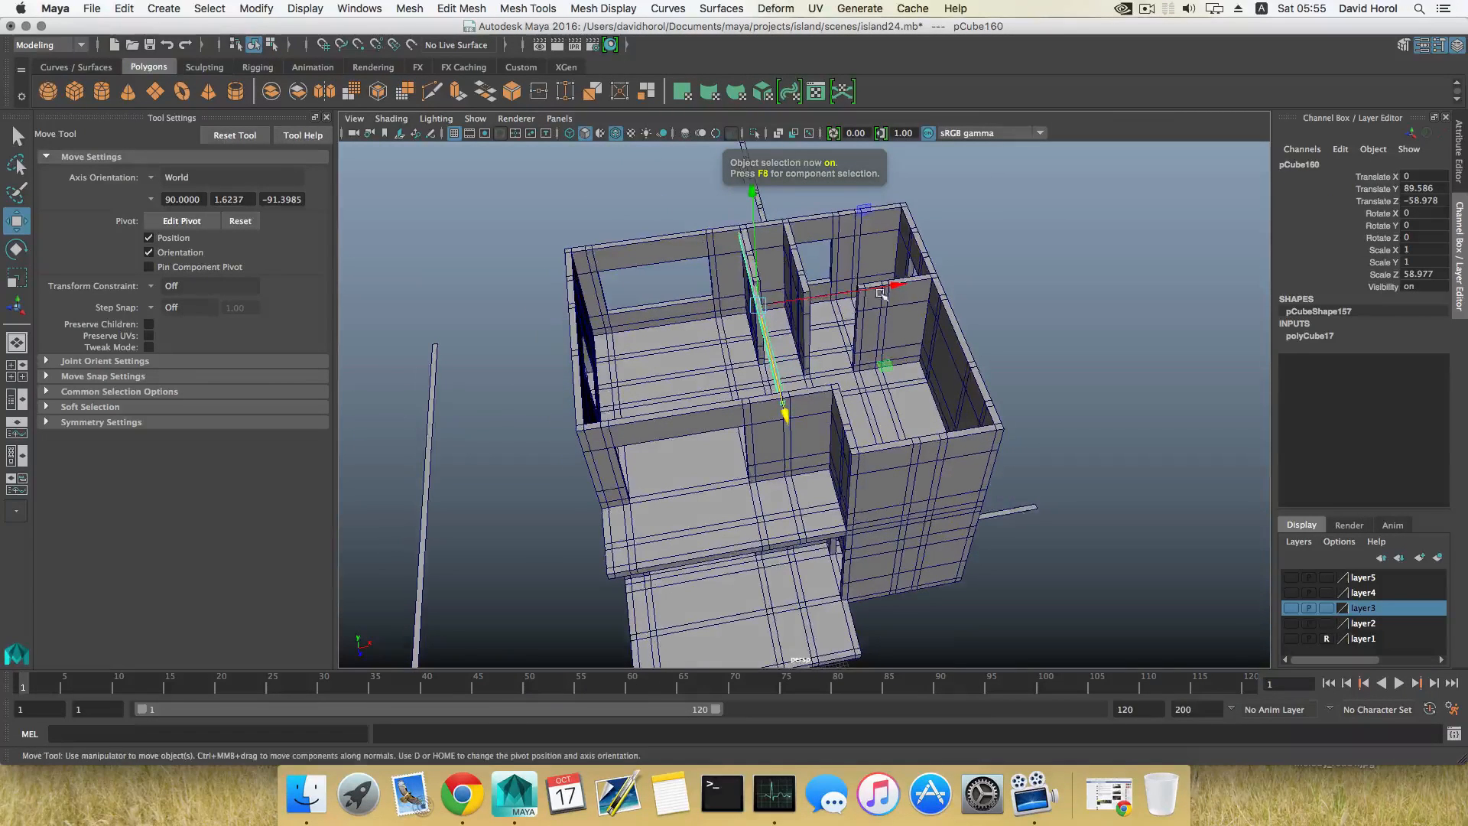
drag(894, 287, 722, 303)
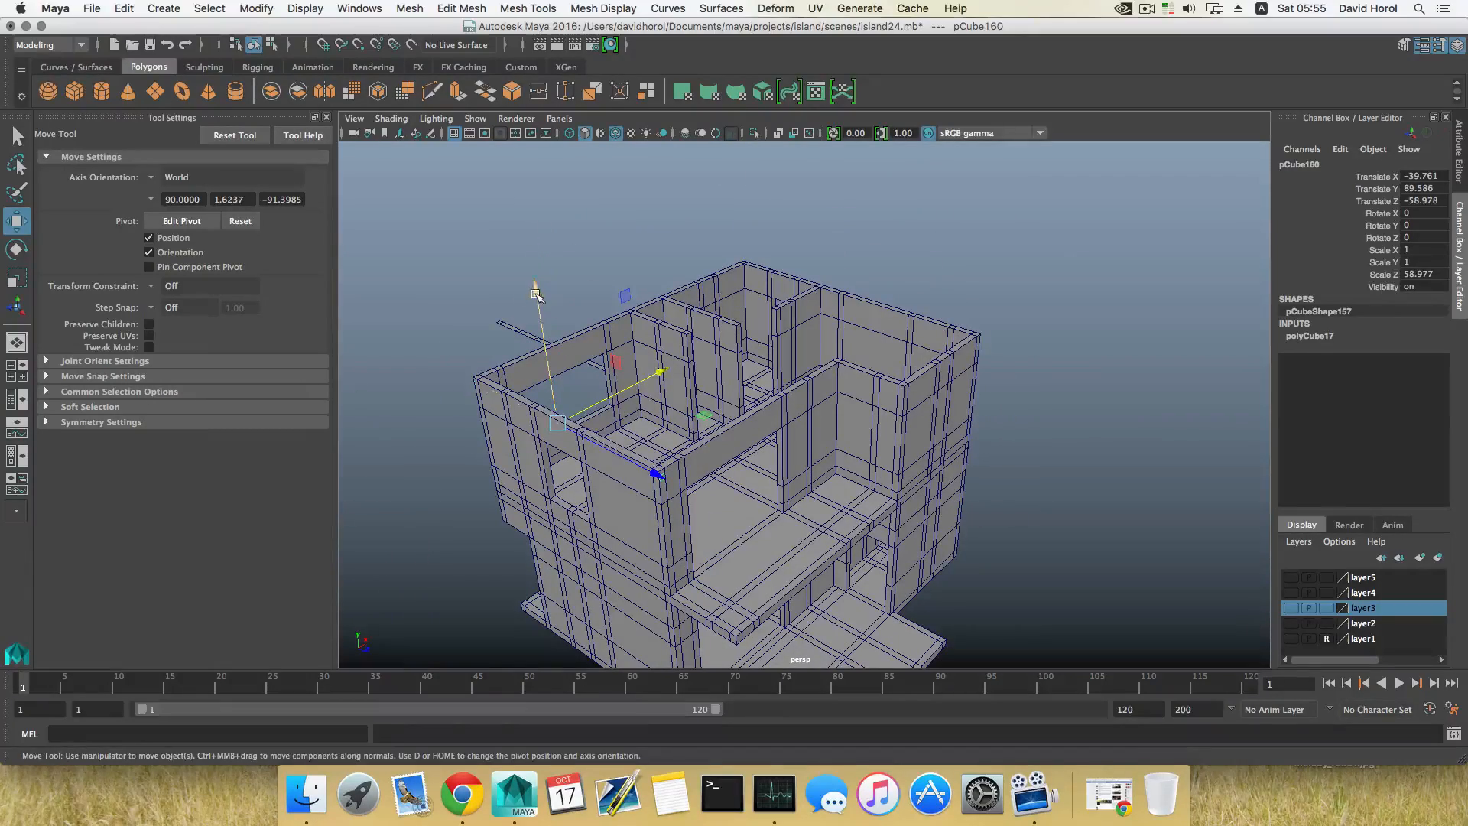
drag(536, 294, 534, 285)
alt+drag(681, 329, 665, 340)
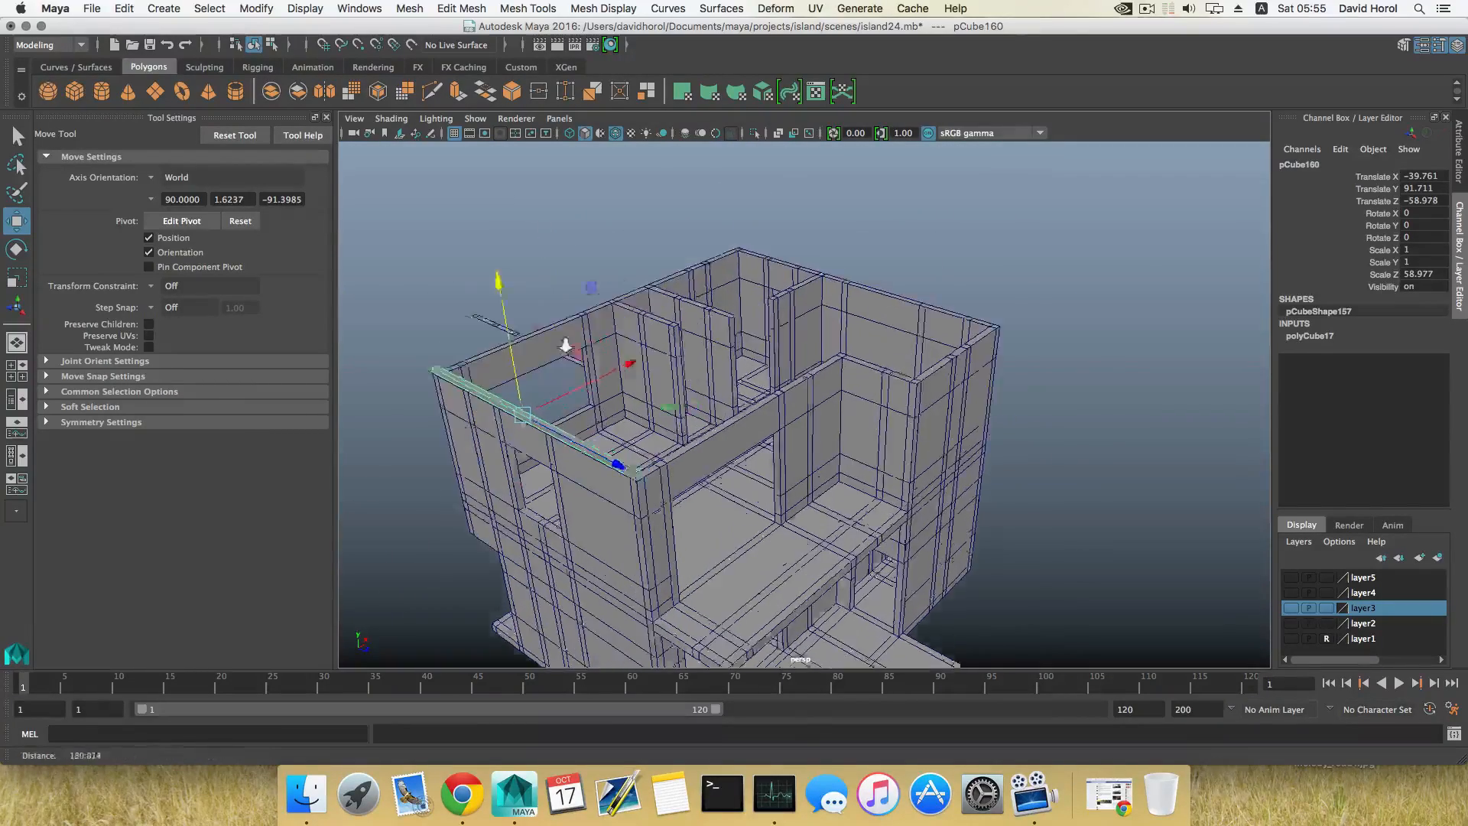
Step: Try to extrude the bar's long inner side face
scroll(688, 352, up, 5)
alt+drag(902, 489, 667, 460)
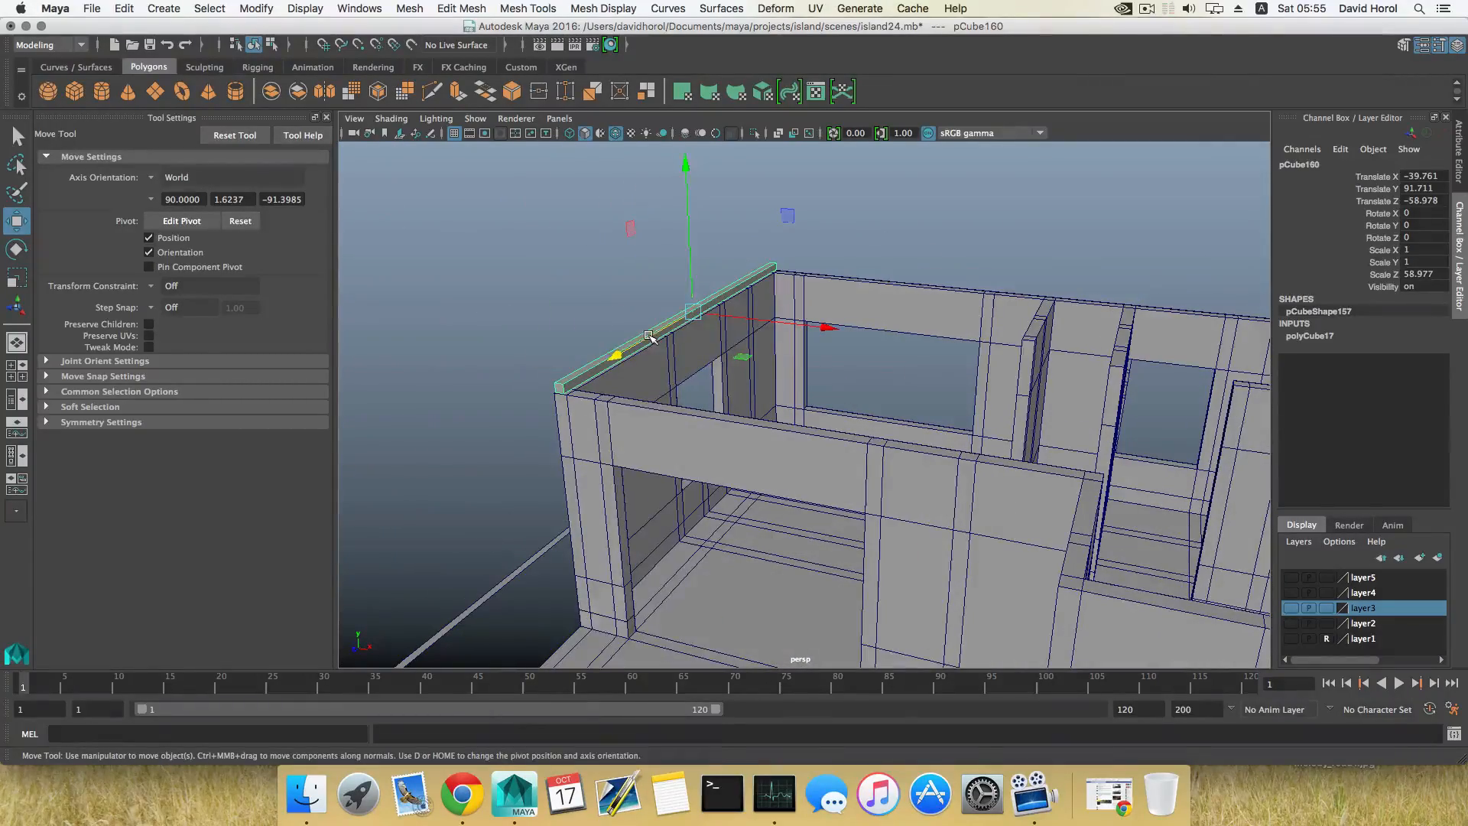
right_drag(649, 336, 652, 368)
click(644, 342)
scroll(852, 422, down, 4)
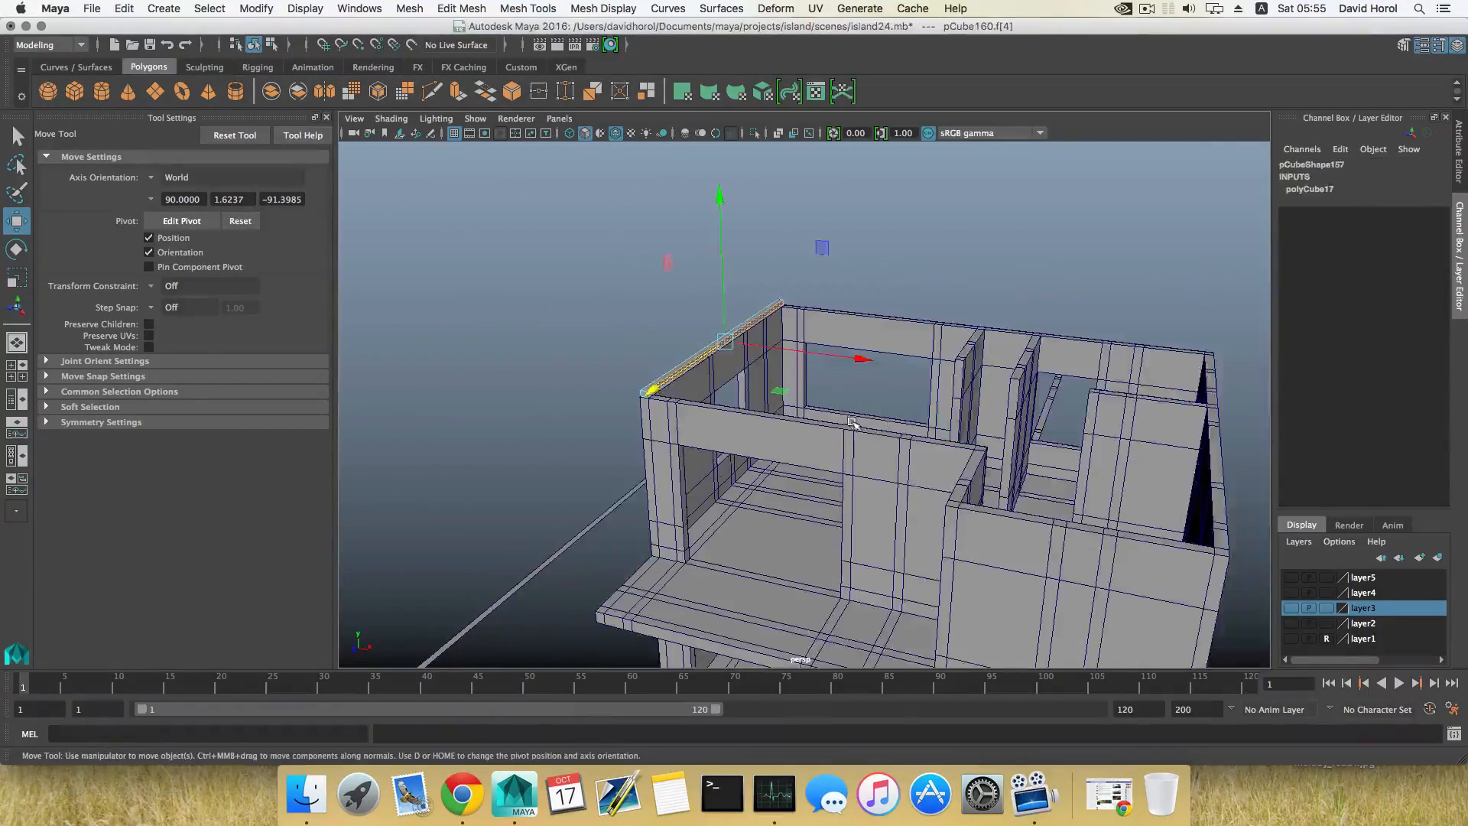
alt+middle_drag(852, 422, 765, 430)
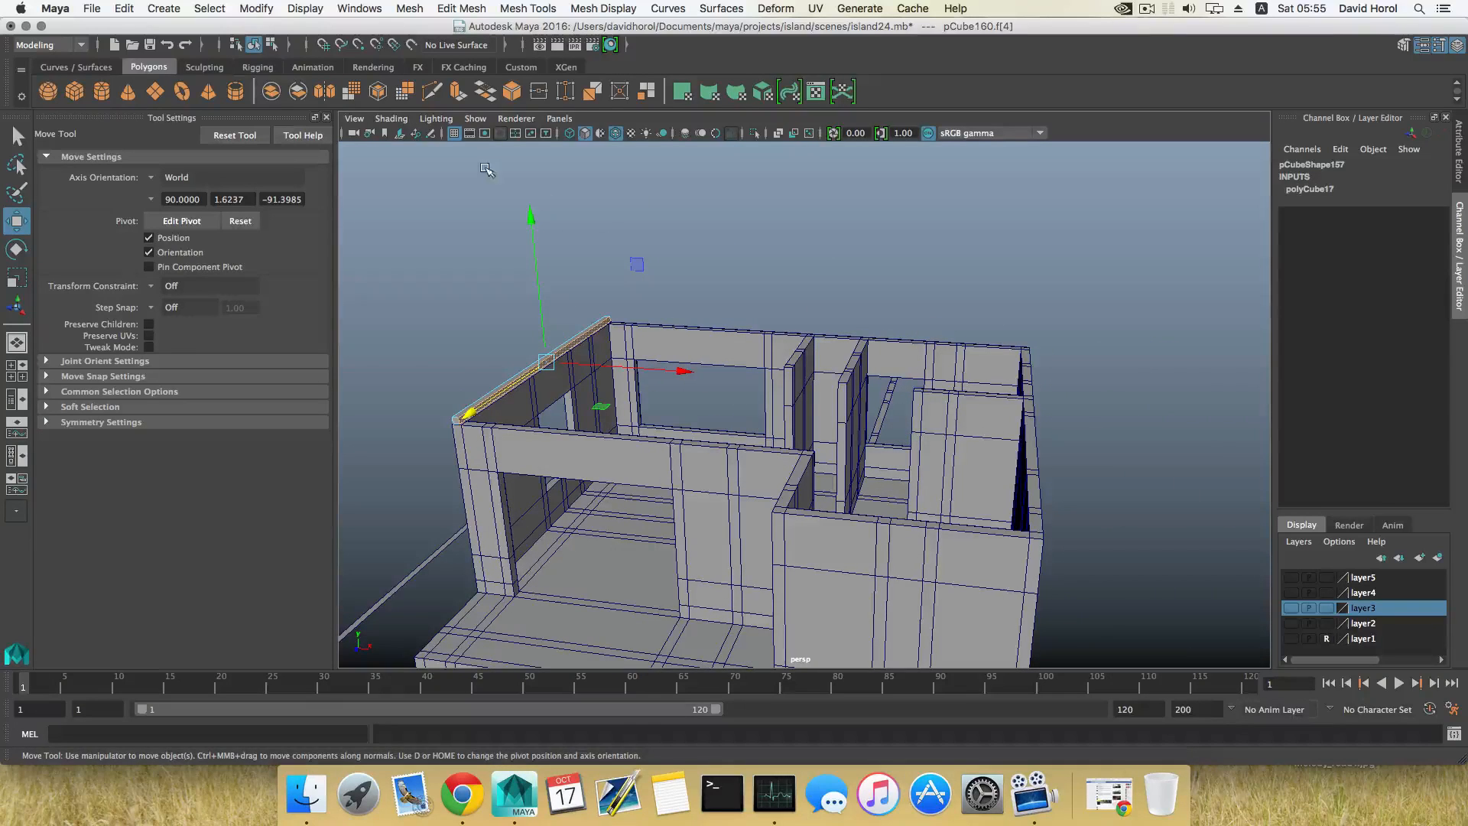
click(457, 95)
key(w)
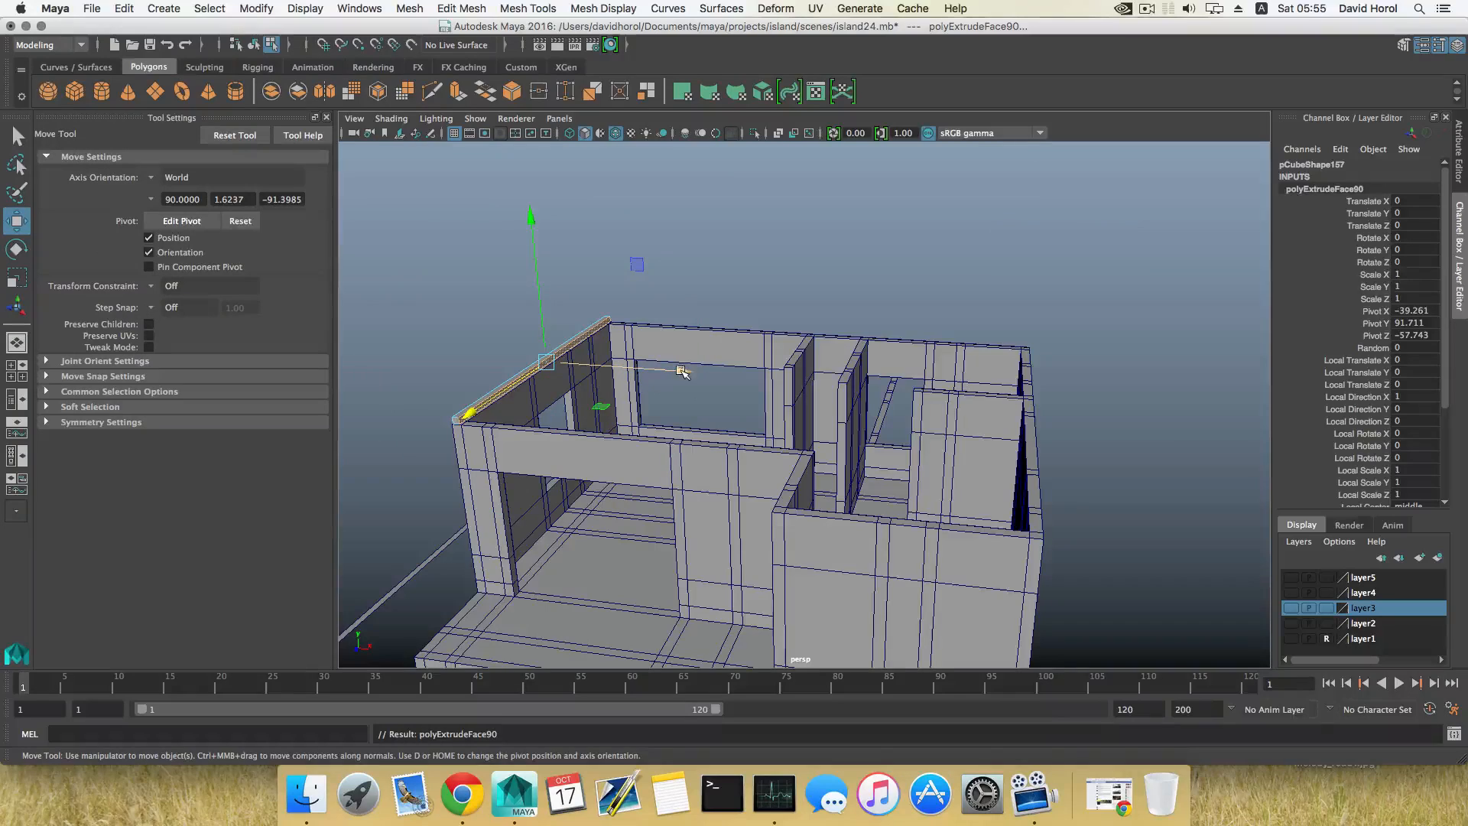
key(ctrl+z)
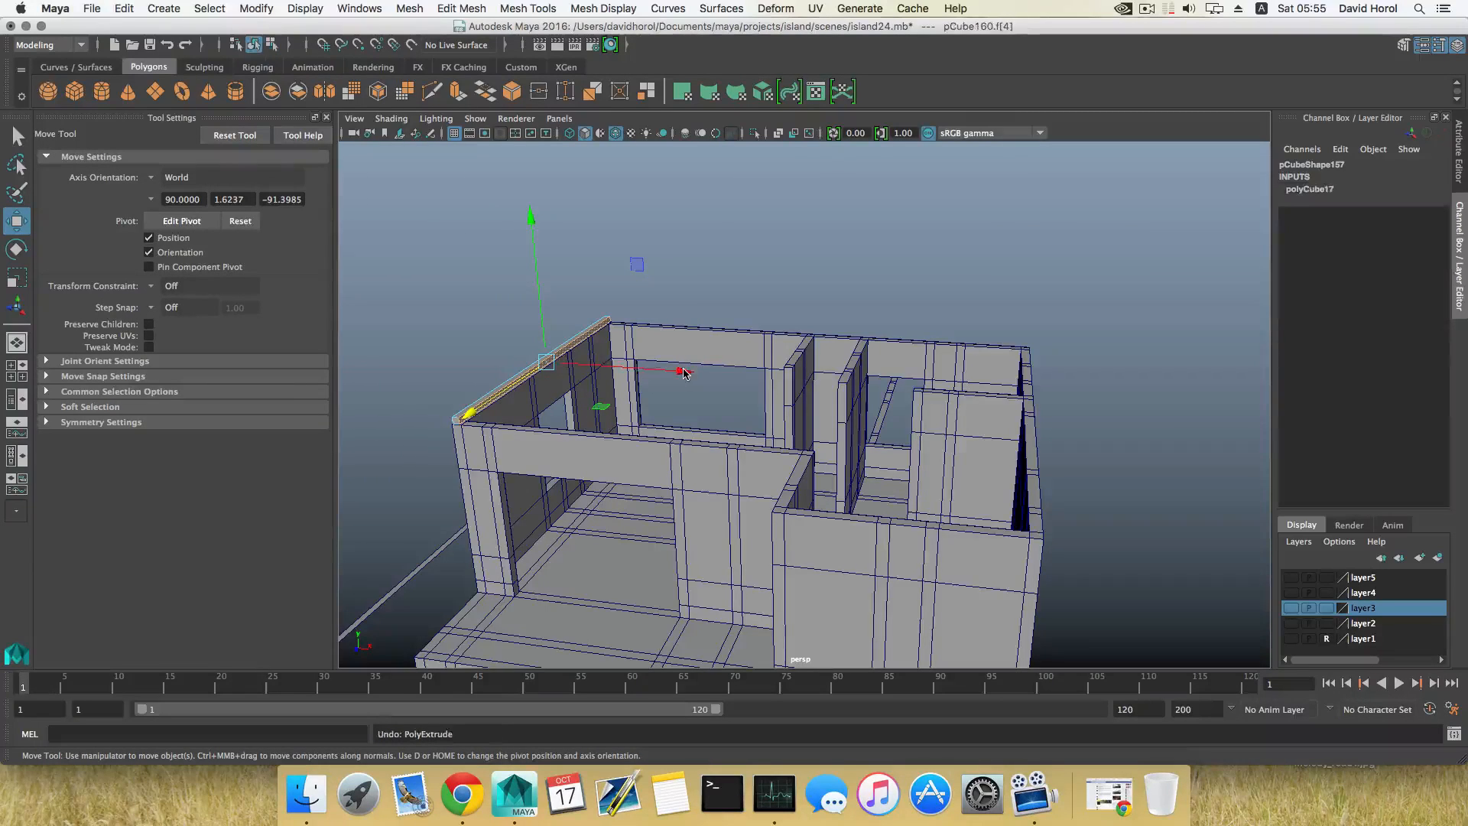
key(ctrl+z)
Step: Move the bar's long inner side face along X to about 40.4, stretching the bar into a slab up to the opposite outer wall
right_click(542, 377)
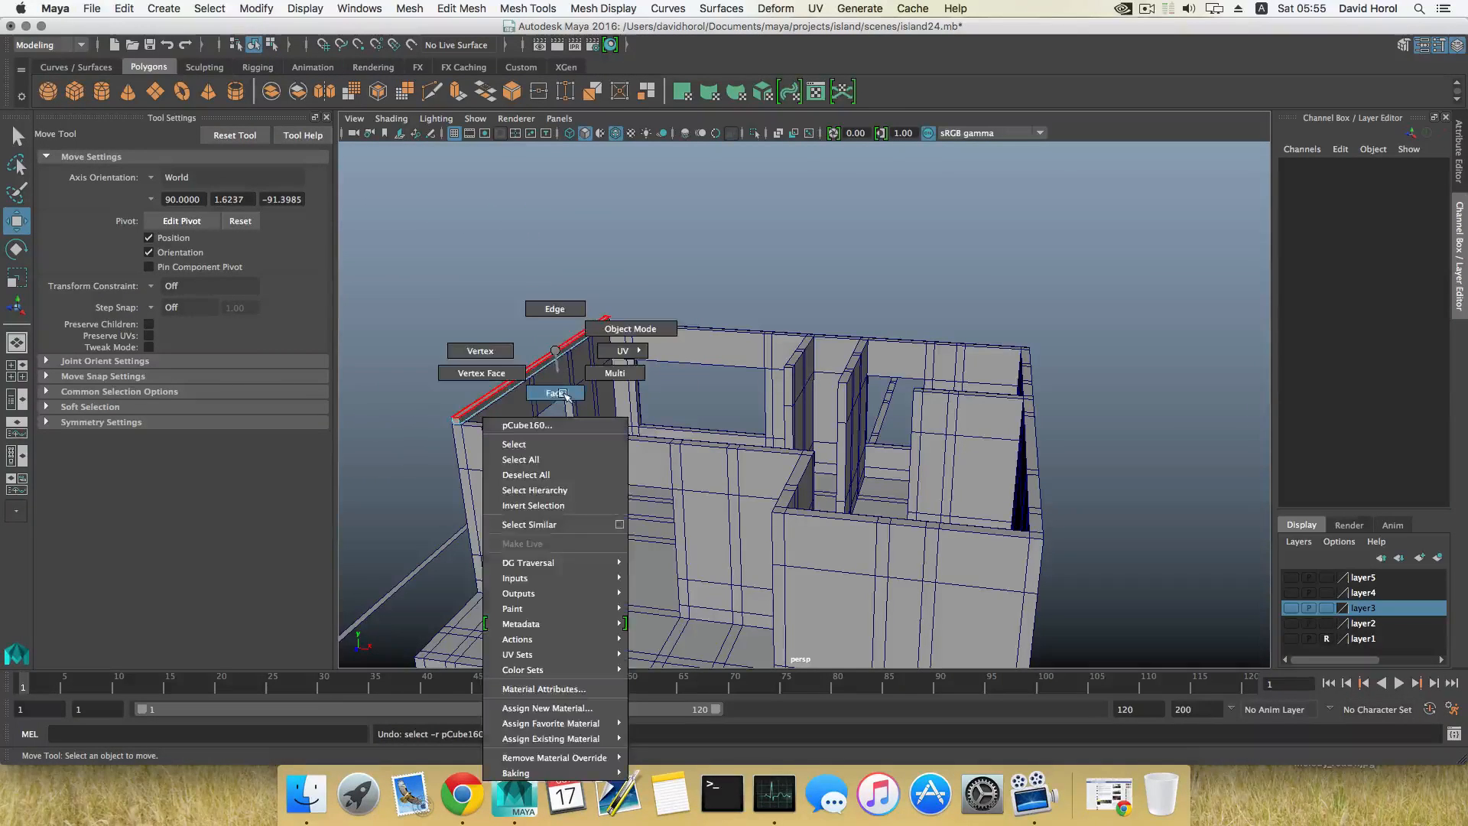
click(541, 376)
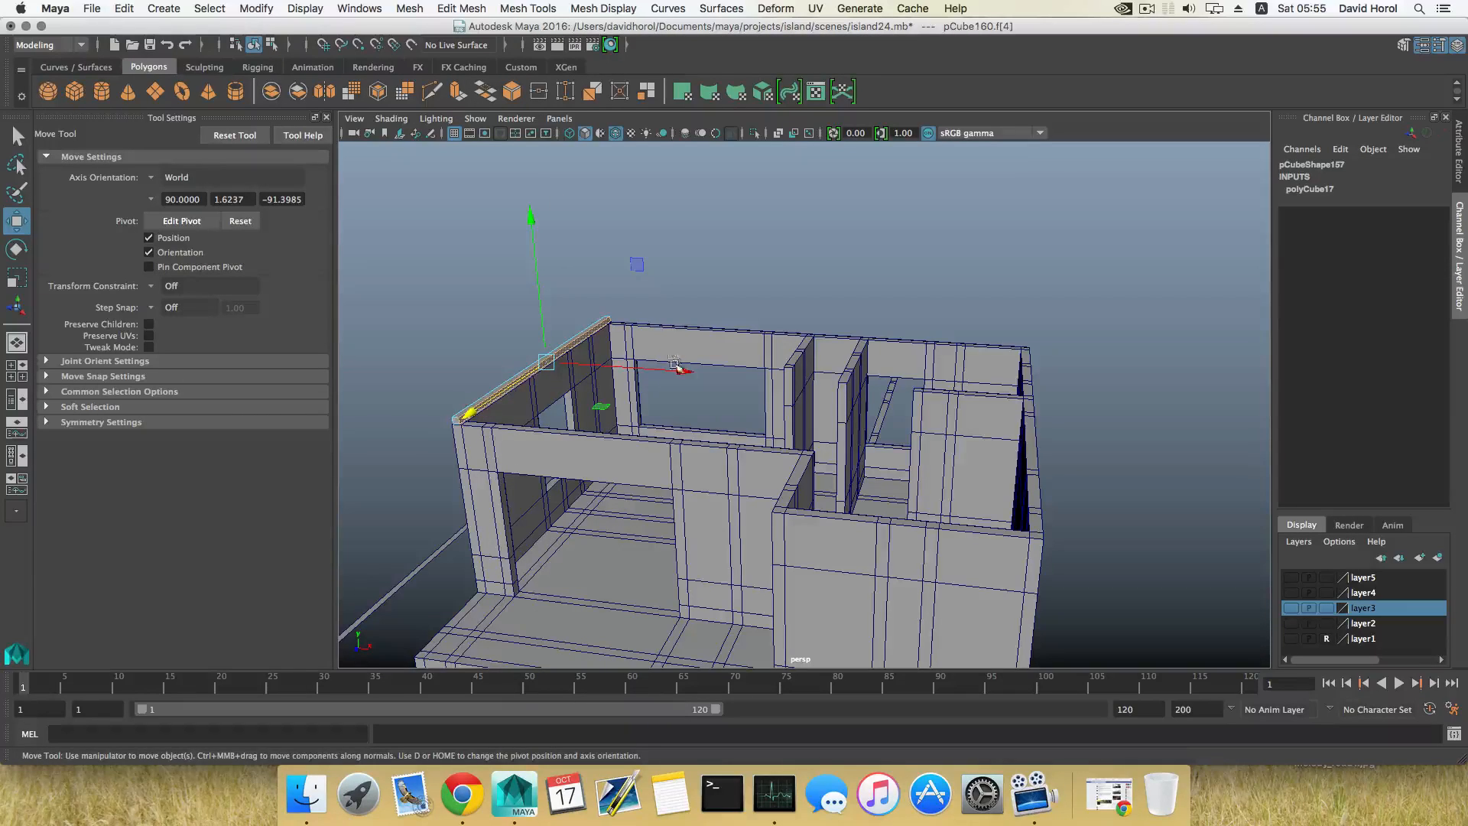
drag(704, 376, 1174, 407)
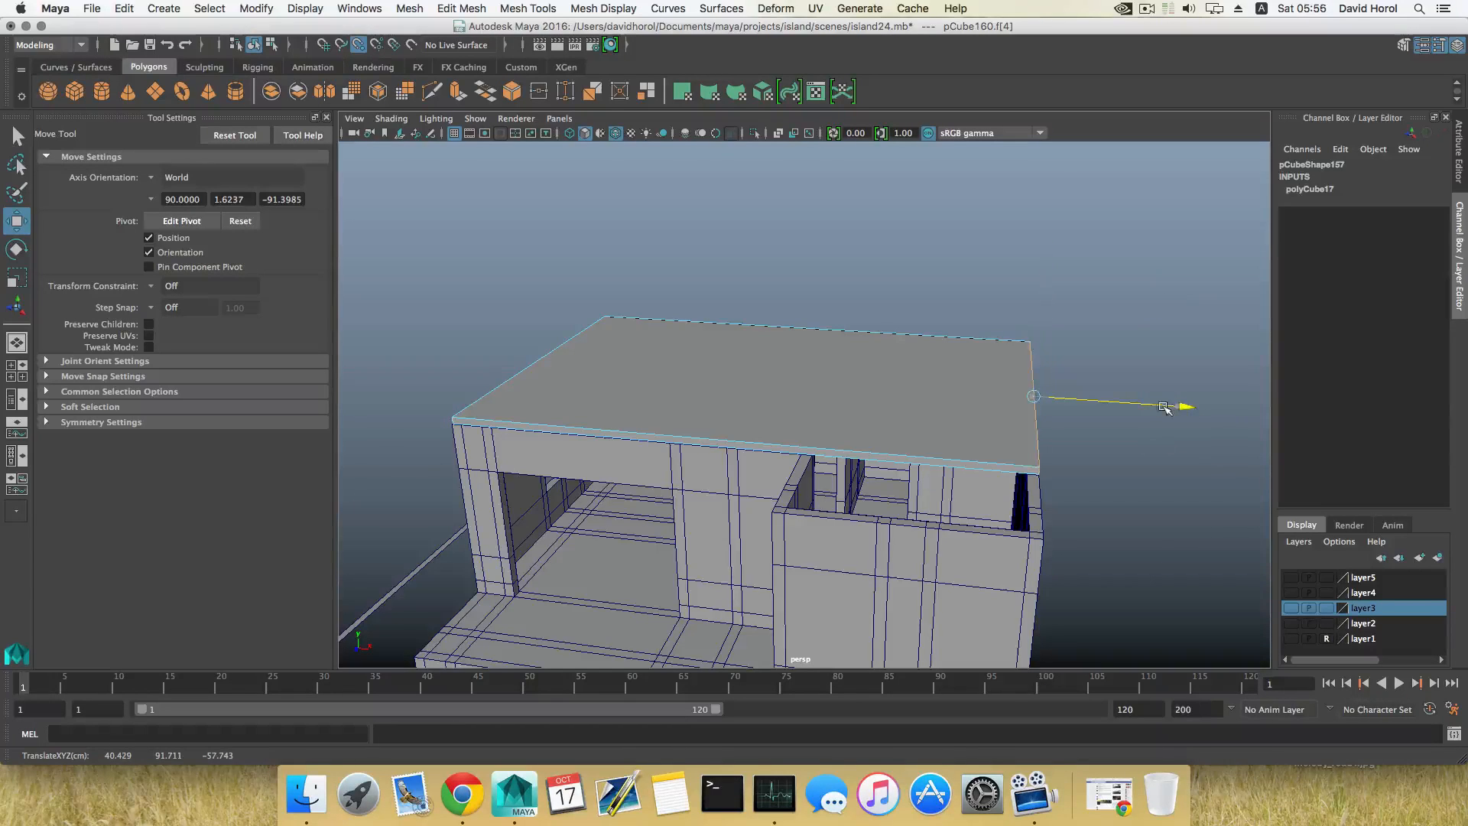
drag(1163, 407, 1129, 413)
Step: Move the slab's opposite end face along X to line up with the outside of the end wall
alt+drag(683, 475, 872, 469)
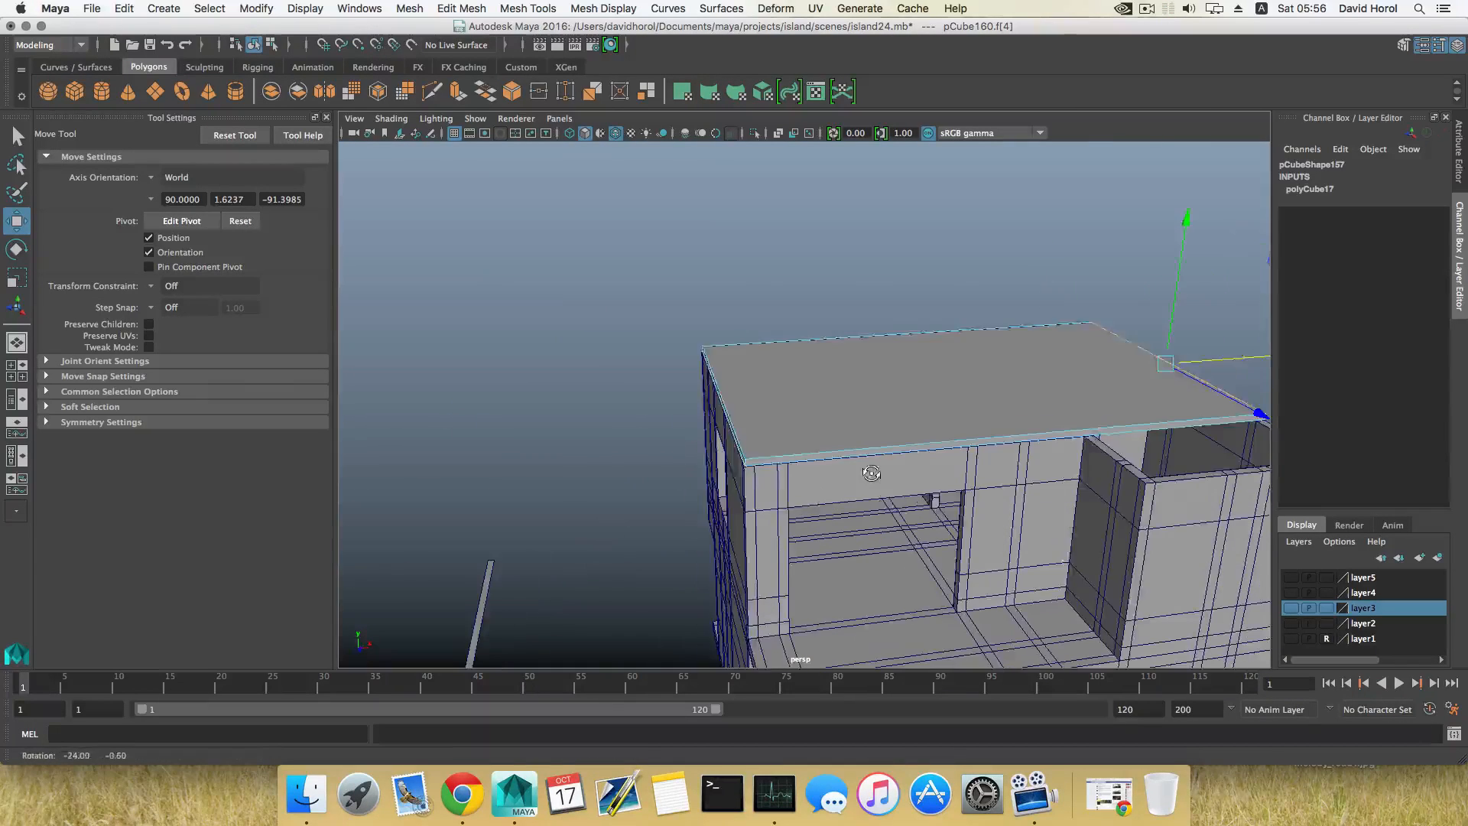
alt+drag(739, 442, 763, 429)
click(751, 443)
alt+drag(830, 473, 801, 475)
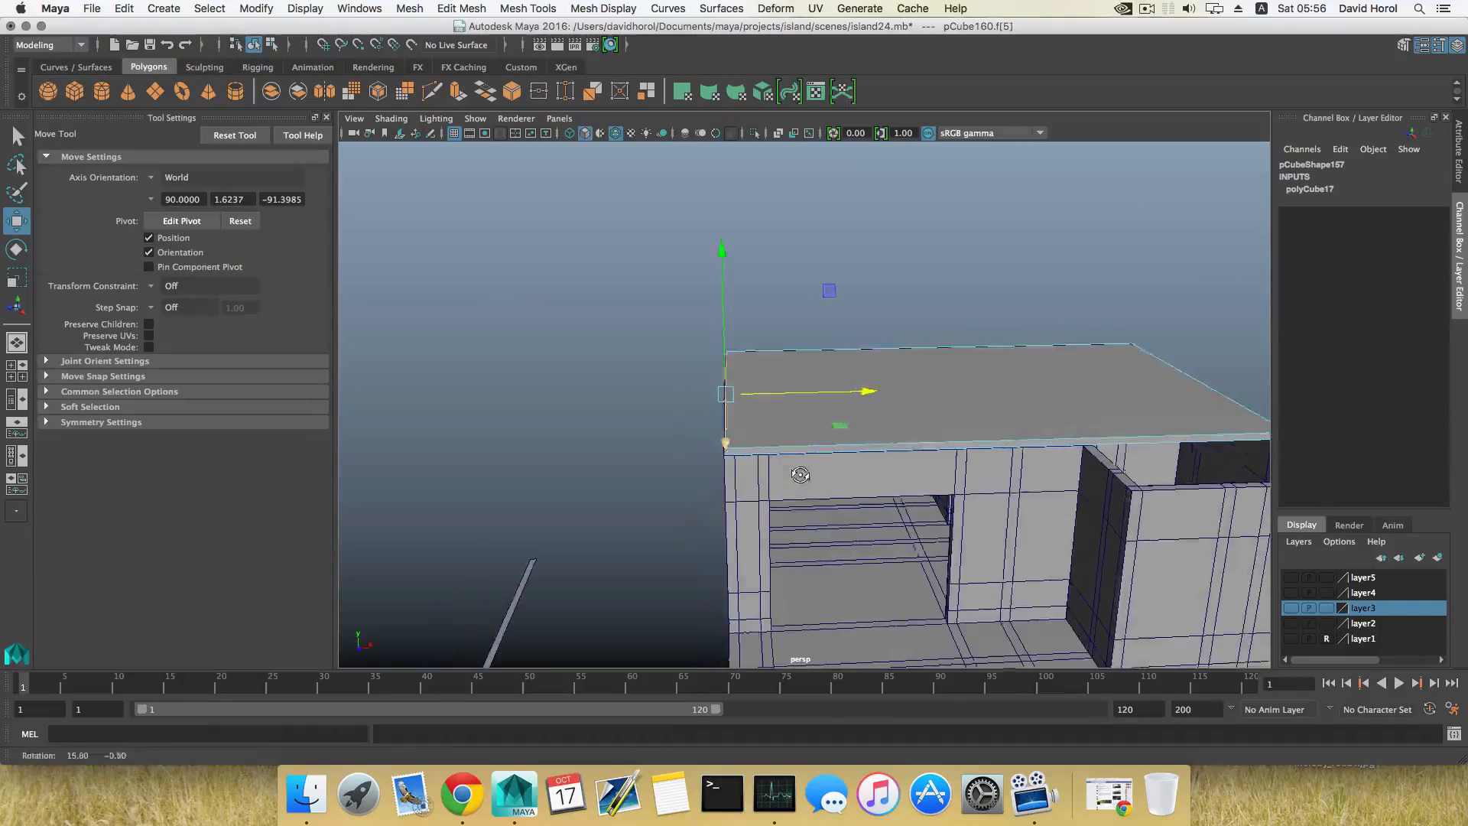
drag(870, 392, 735, 405)
alt+drag(1052, 438, 998, 494)
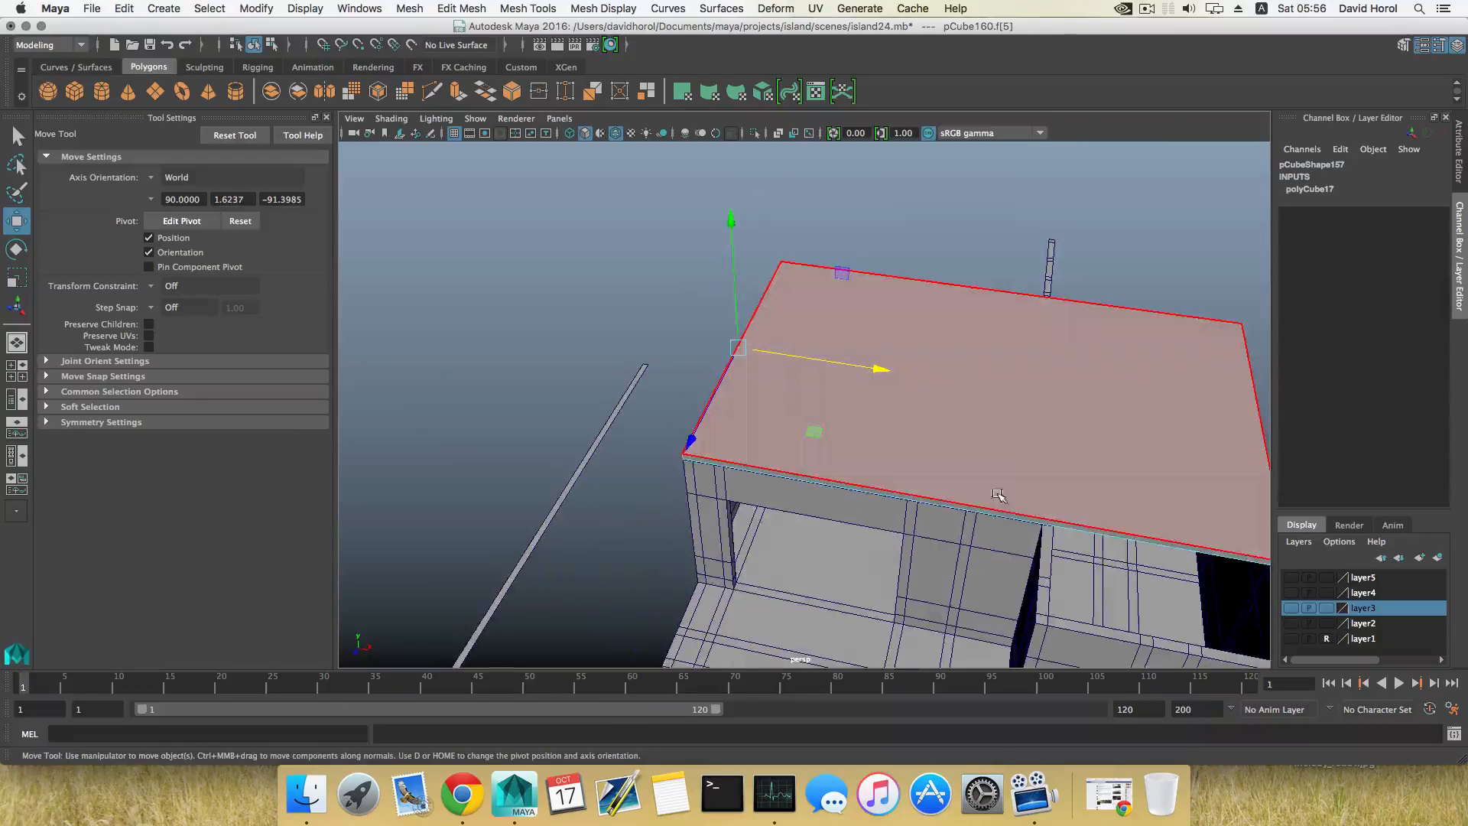
Step: Insert an edge loop across the slab and move it along X to line up with the inner side of the projecting wing
key(F8)
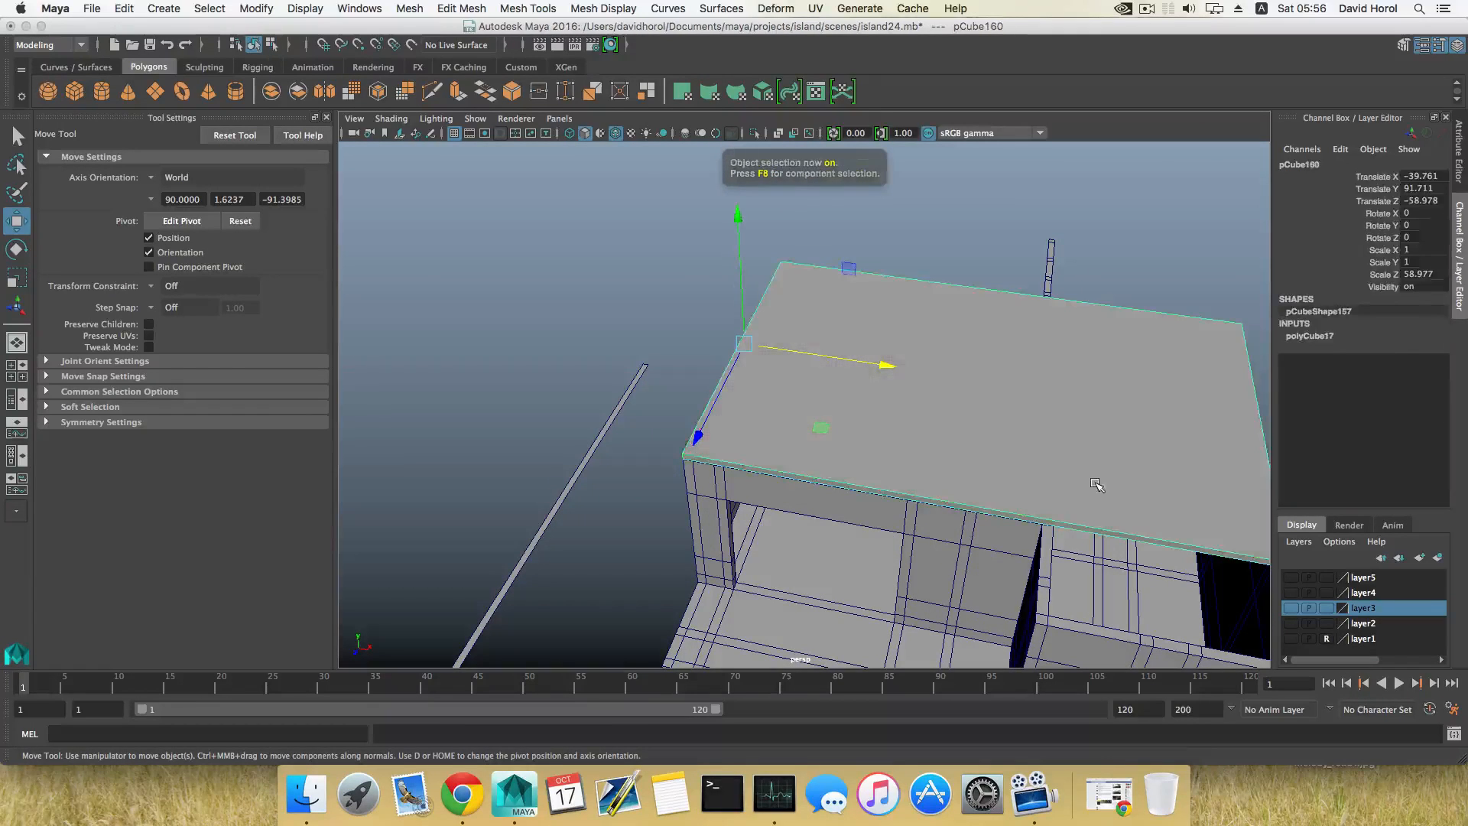
alt+drag(1091, 484, 846, 449)
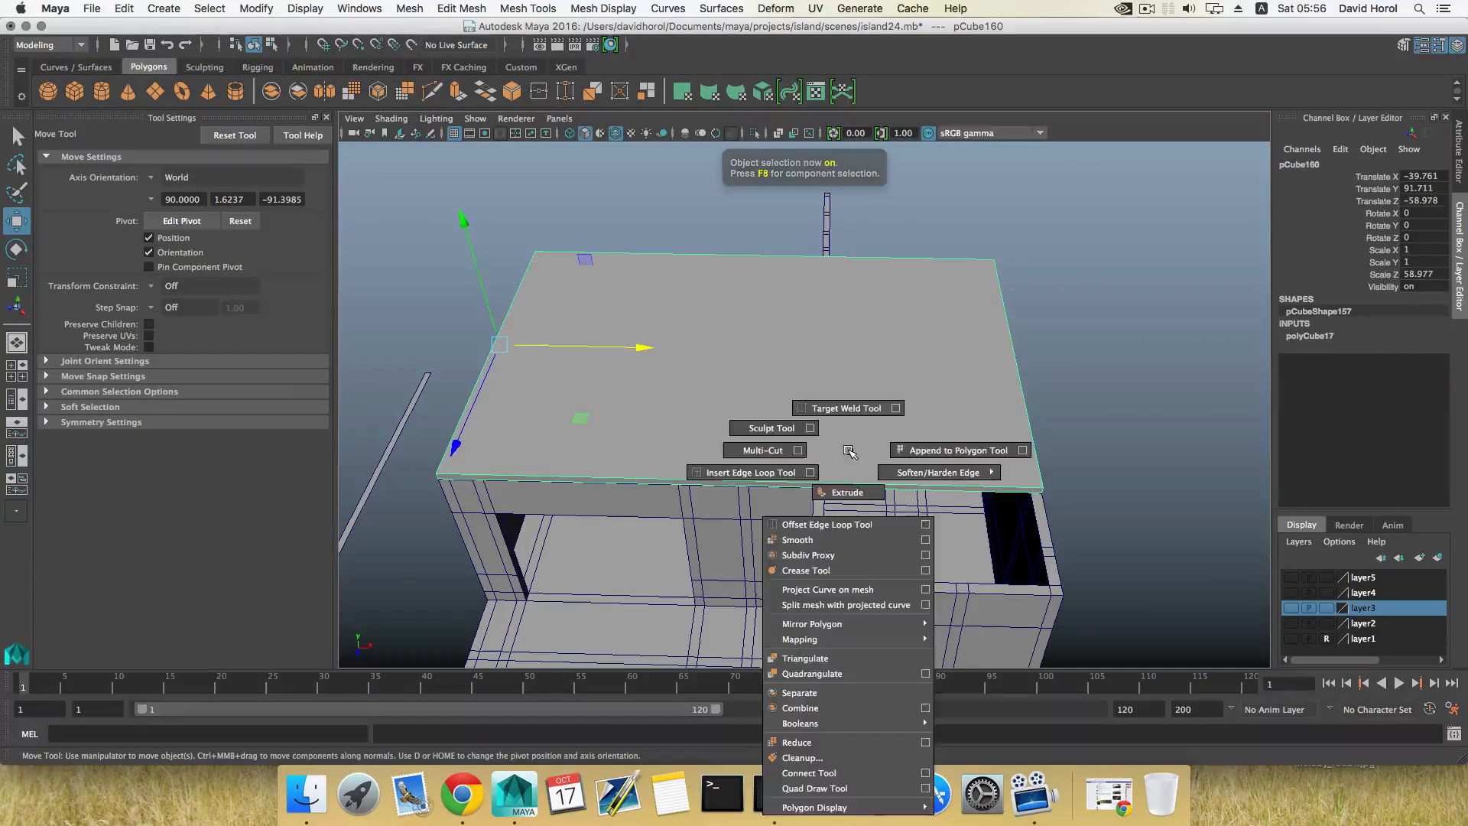
shift+right_drag(849, 449, 771, 470)
click(857, 483)
key(w)
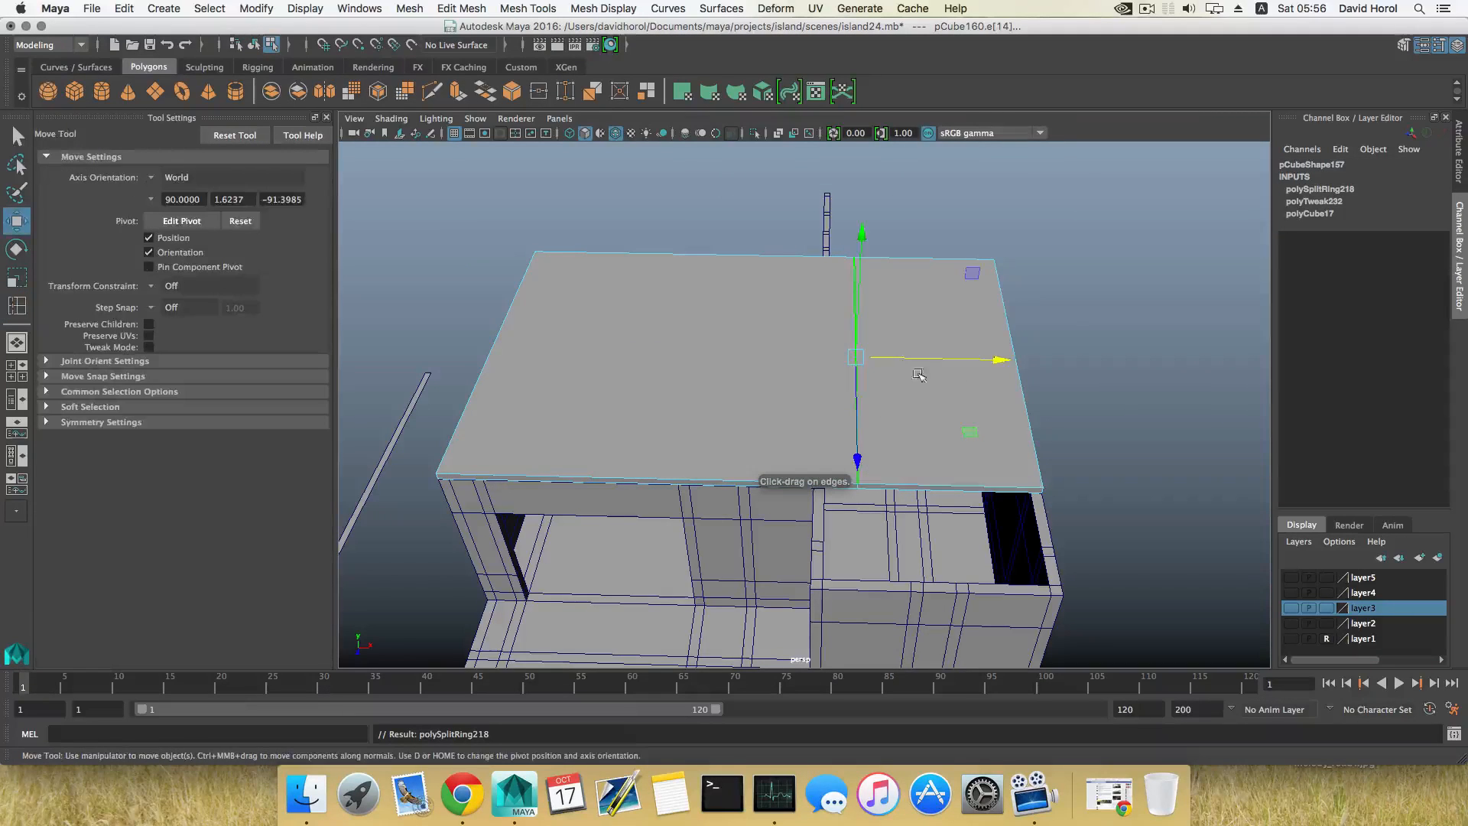
drag(1004, 359, 832, 388)
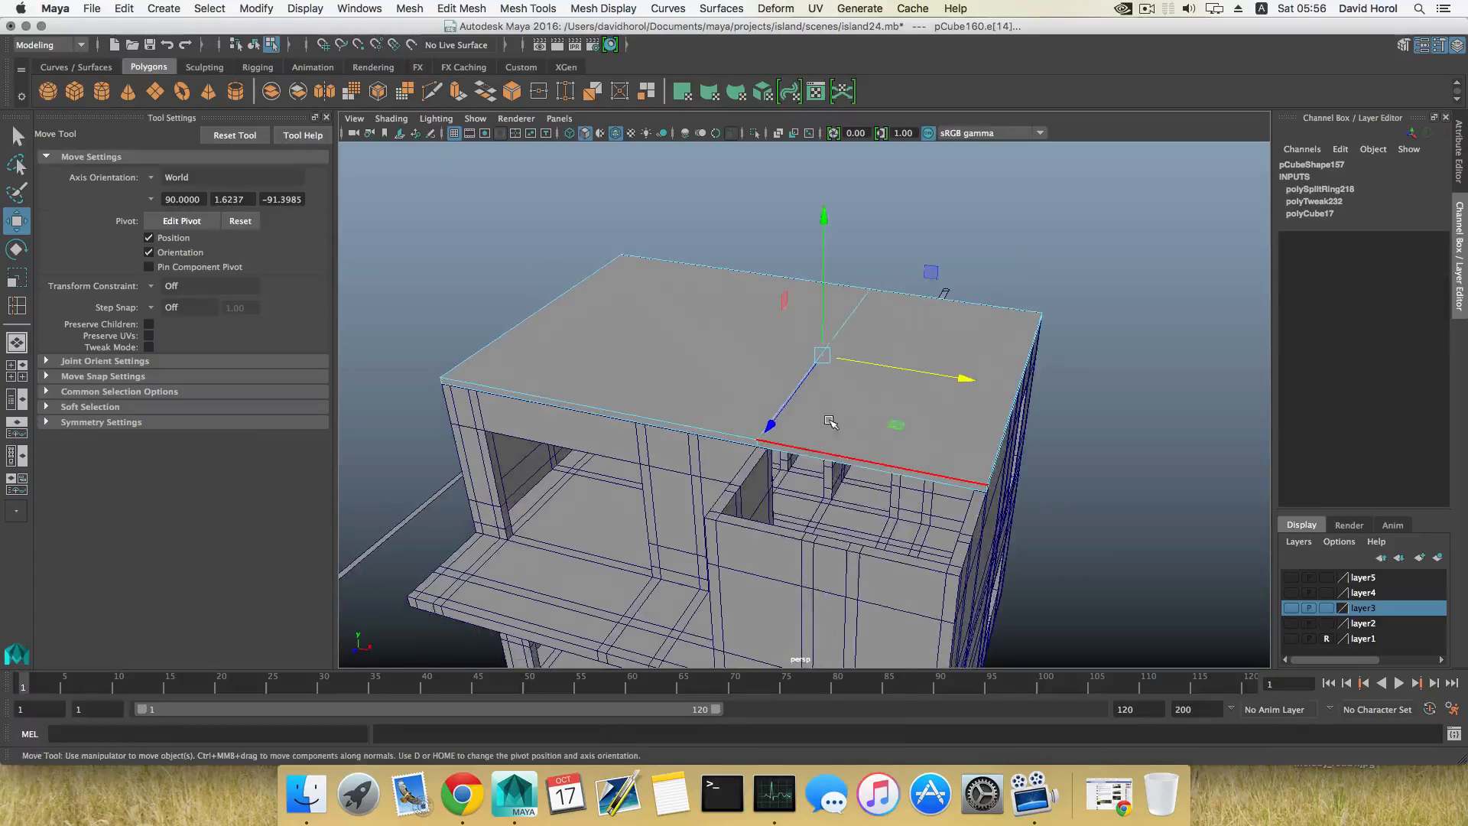
right_drag(831, 388, 831, 439)
Step: Extrude the slab's side face beside the open wing along Z until it covers the projecting wing
click(830, 457)
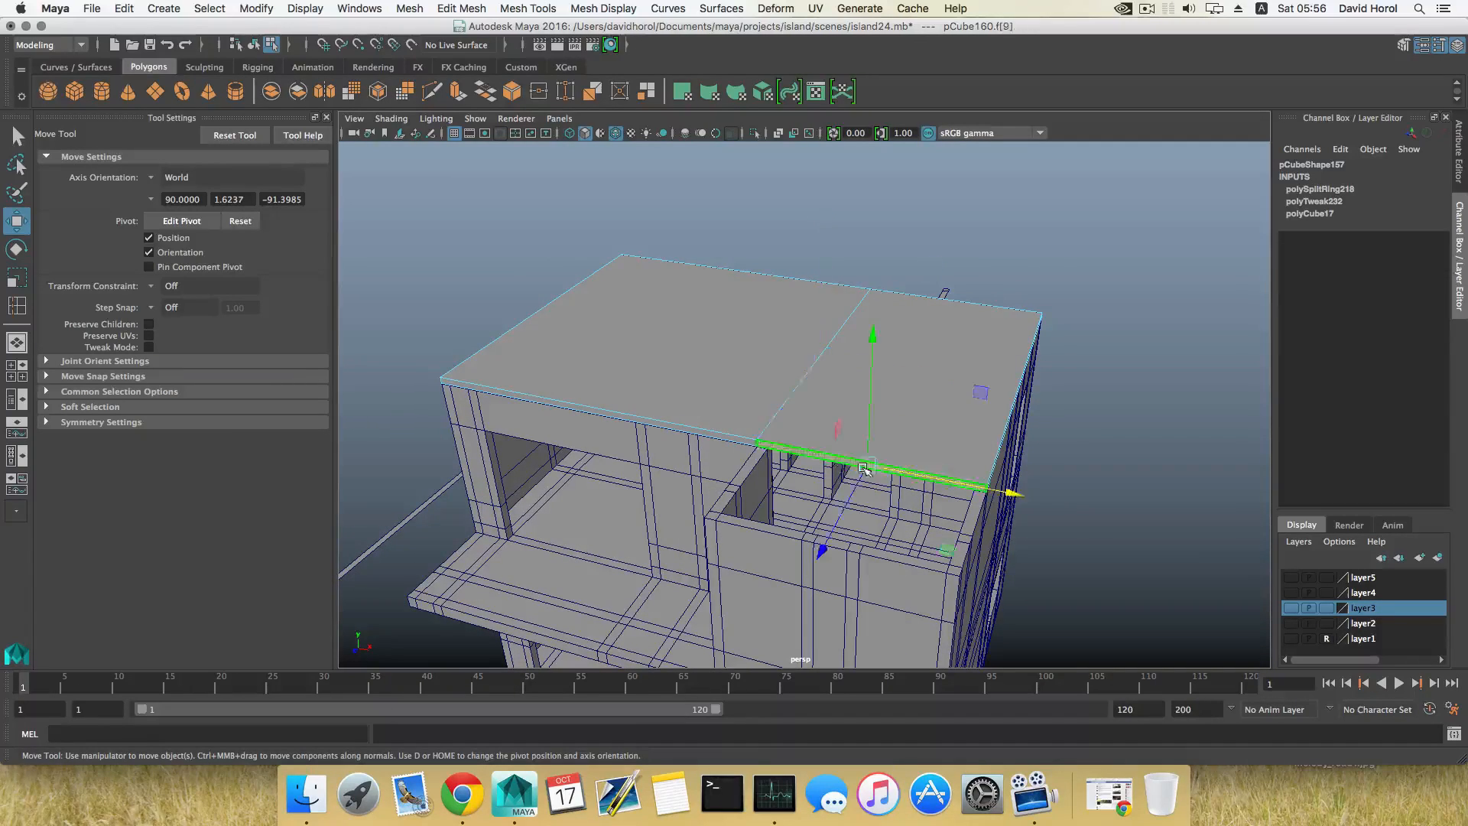
alt+drag(832, 459, 783, 472)
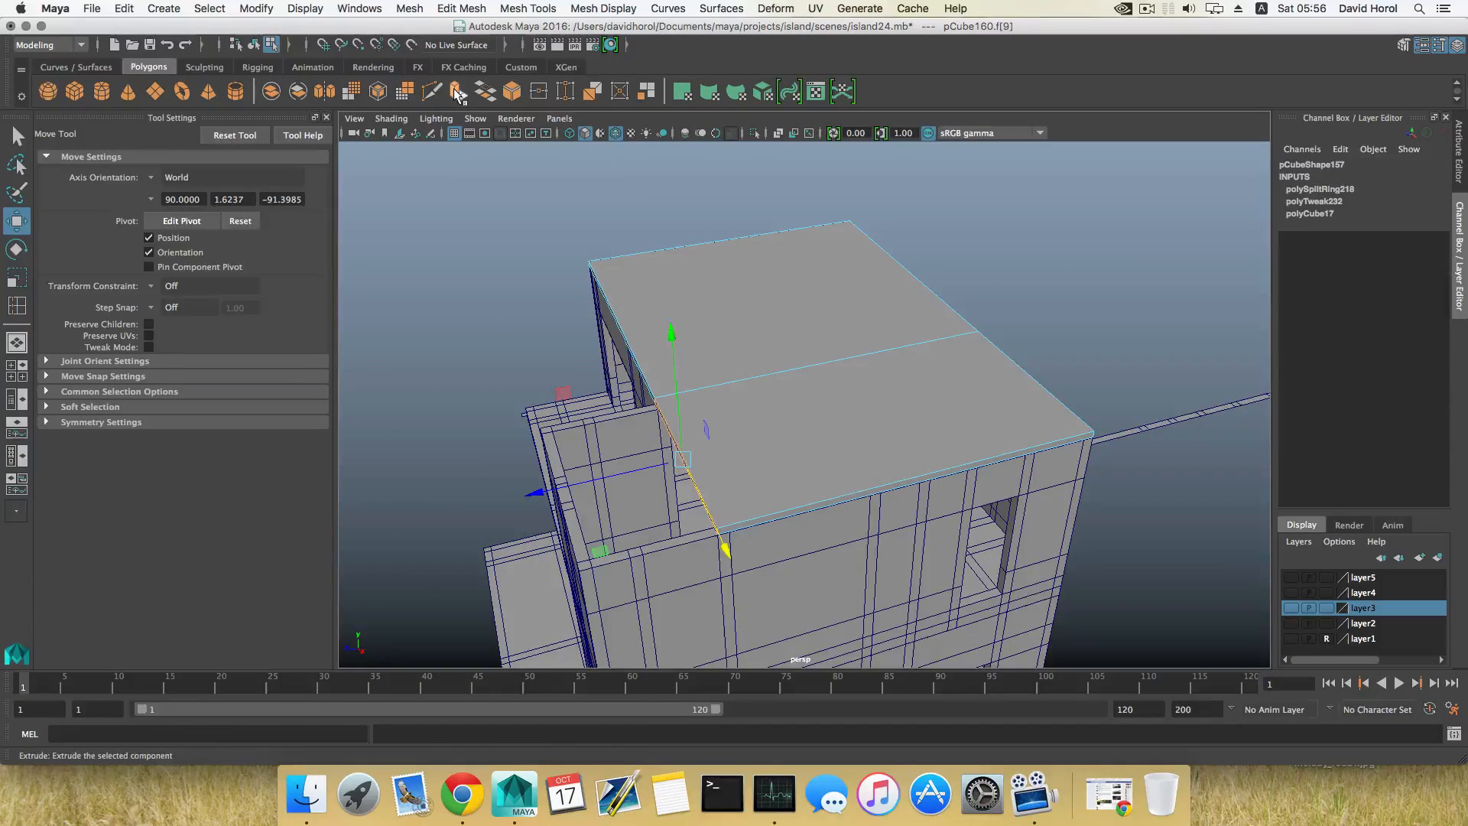
key(ctrl+e)
key(w)
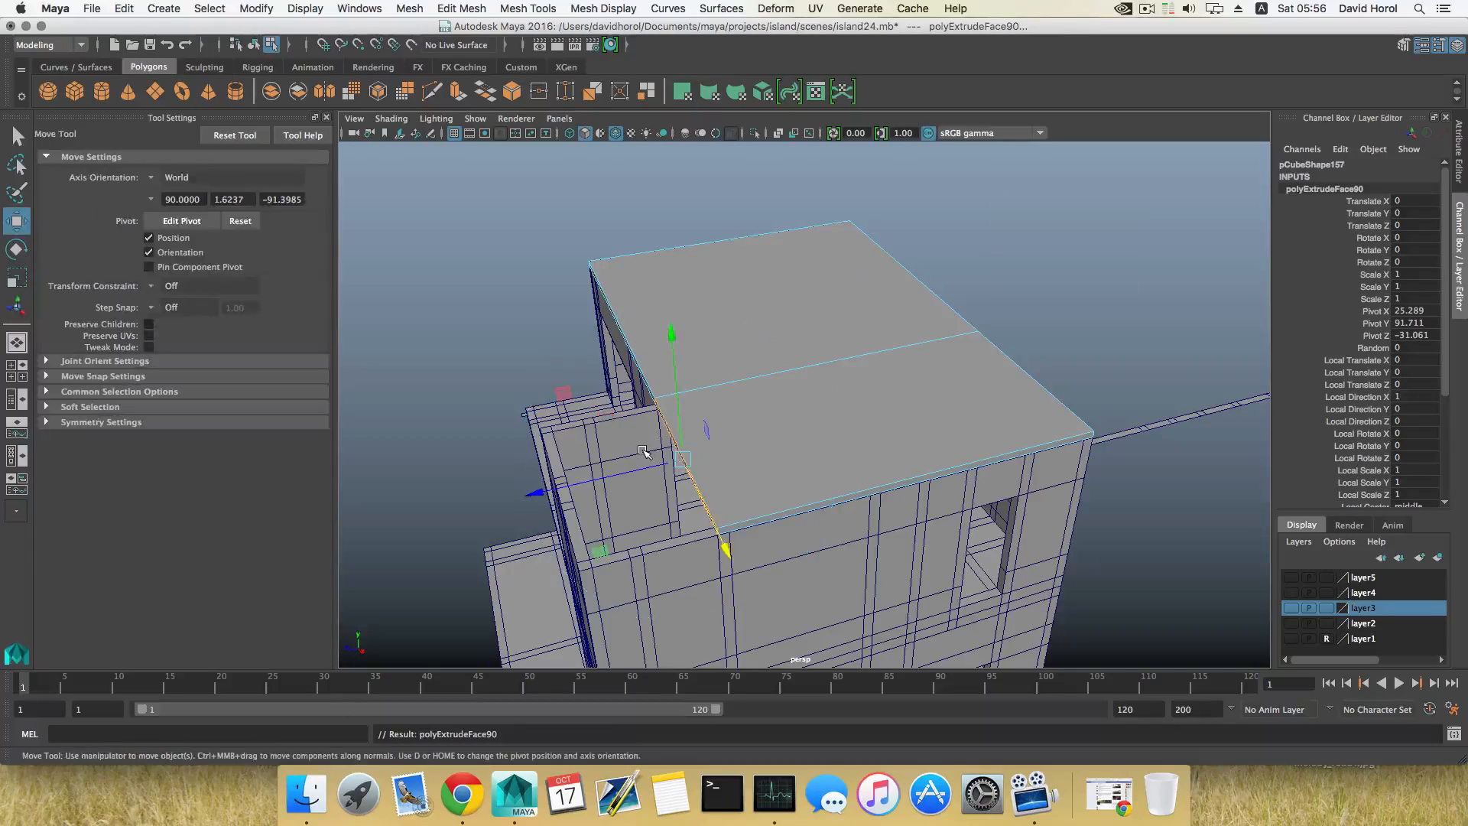
alt+drag(643, 451, 675, 450)
key(F8)
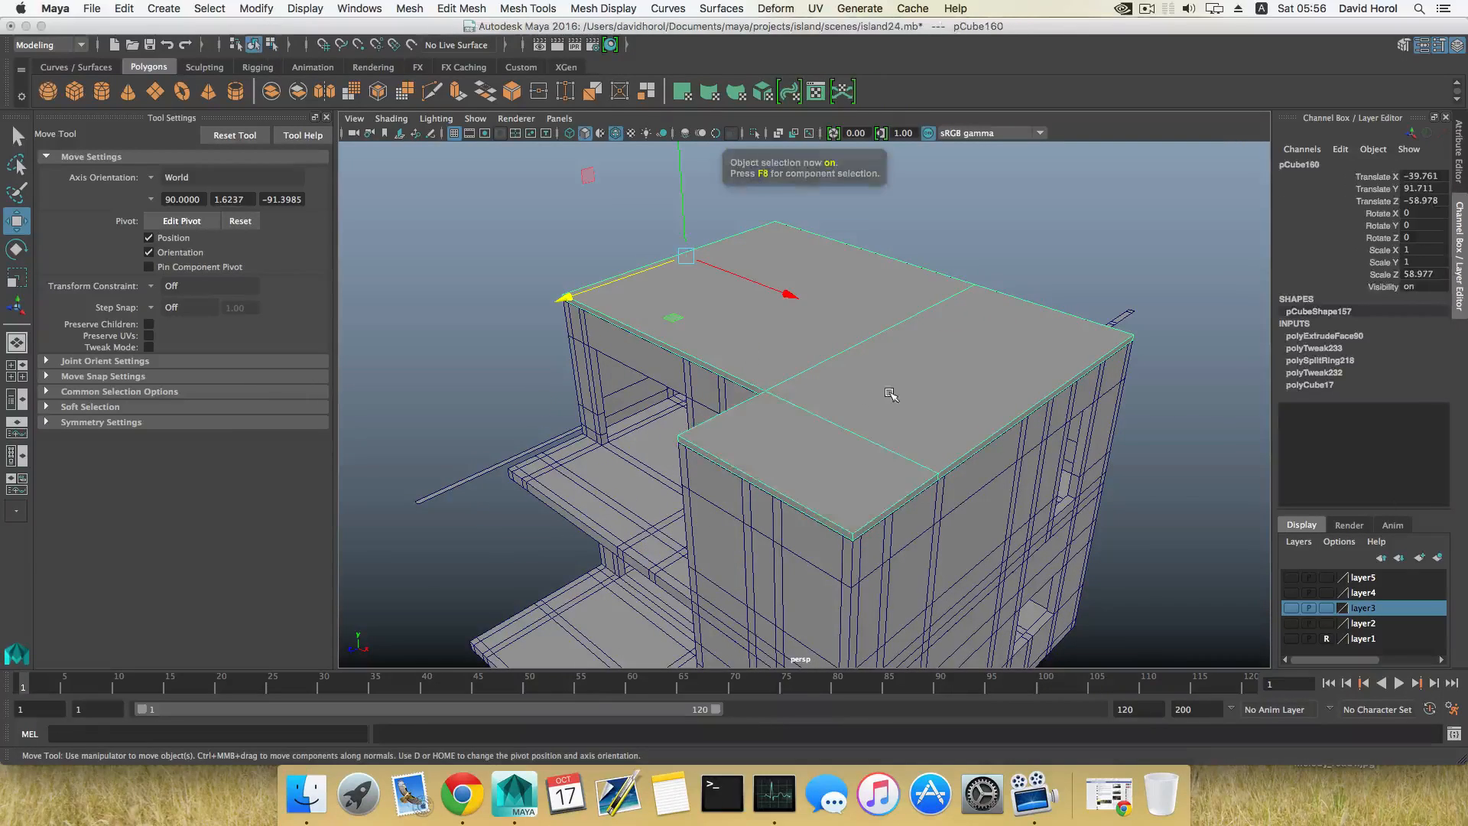
Step: Select the three top faces of the roof slab and adjust their height to leave a thin slab
alt+drag(885, 400, 859, 429)
right_drag(857, 372, 857, 416)
click(792, 455)
alt+drag(918, 505, 918, 478)
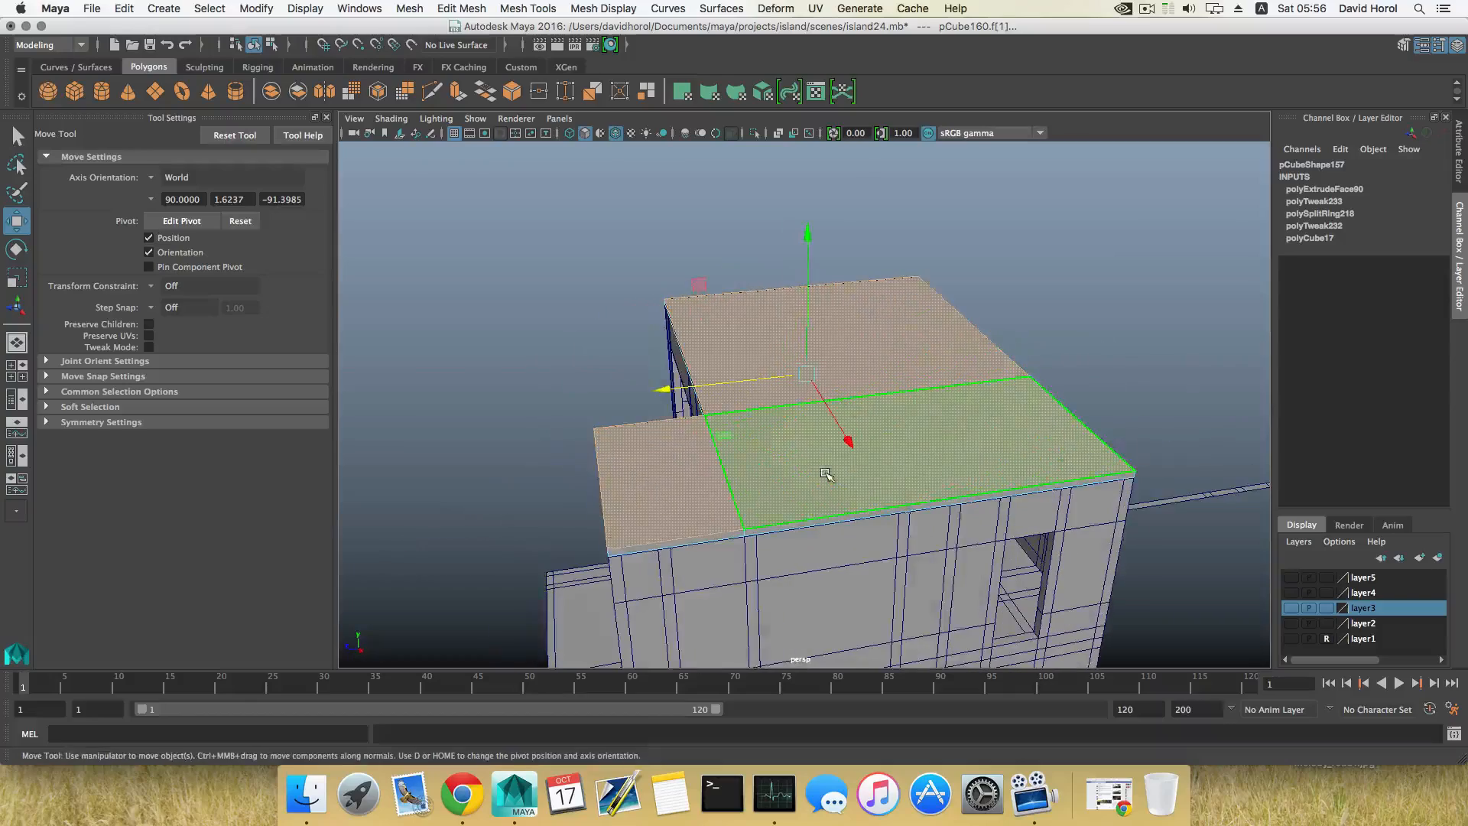
drag(809, 239, 795, 111)
alt+drag(753, 276, 841, 316)
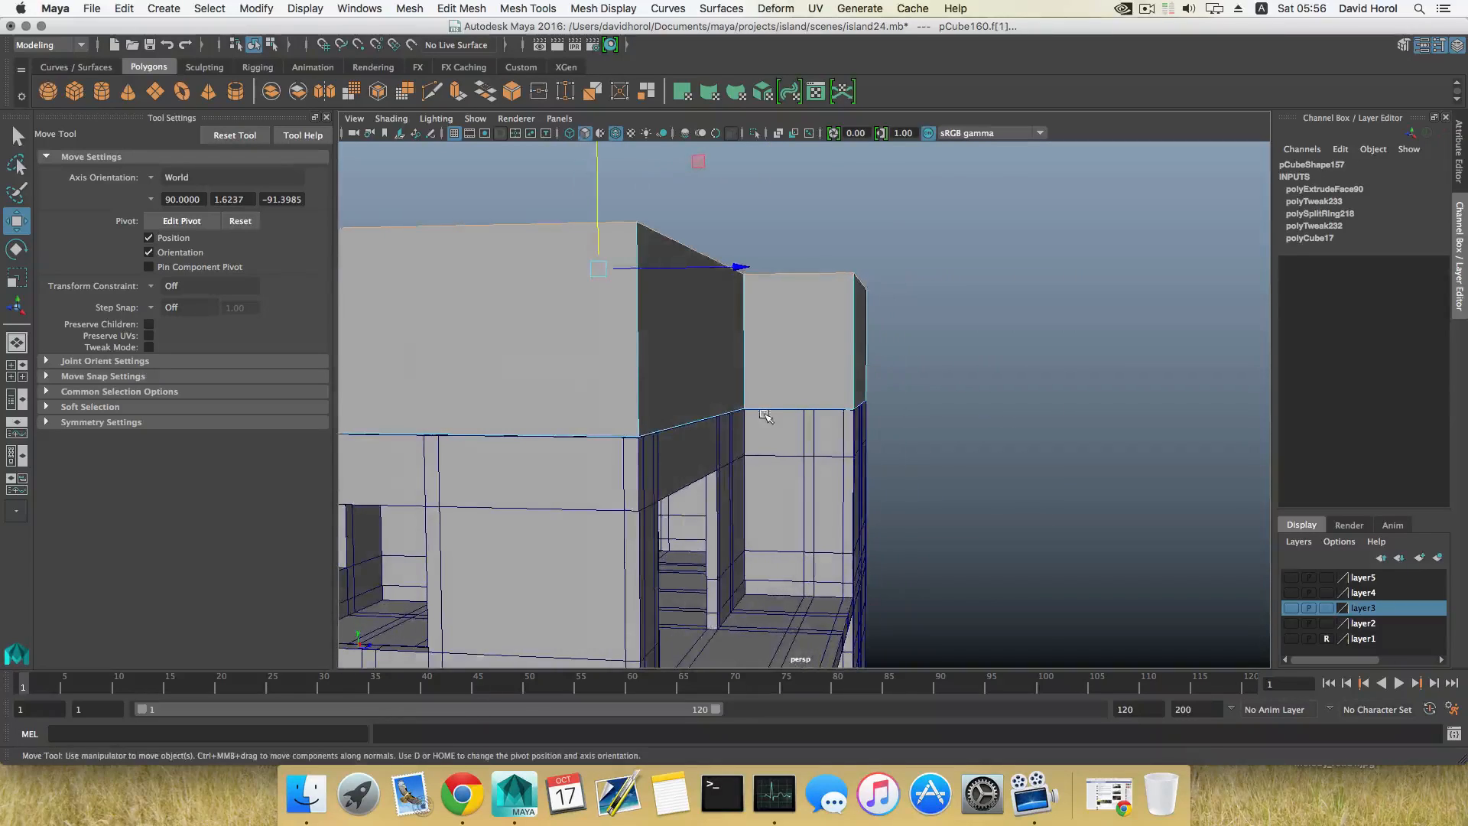
alt+middle_drag(699, 372, 772, 455)
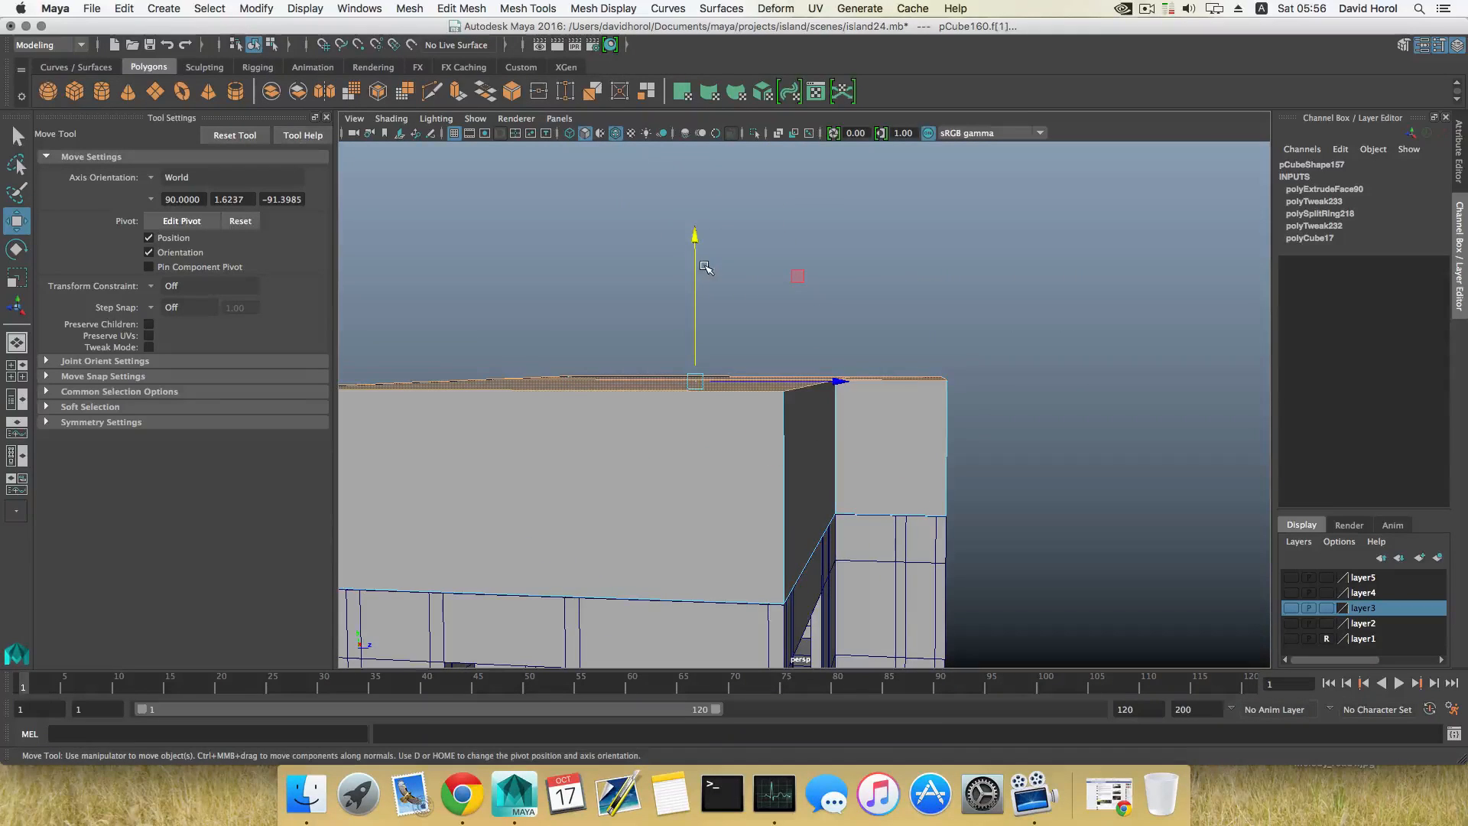
drag(691, 231, 711, 371)
alt+middle_drag(785, 417, 691, 406)
alt+drag(691, 406, 589, 413)
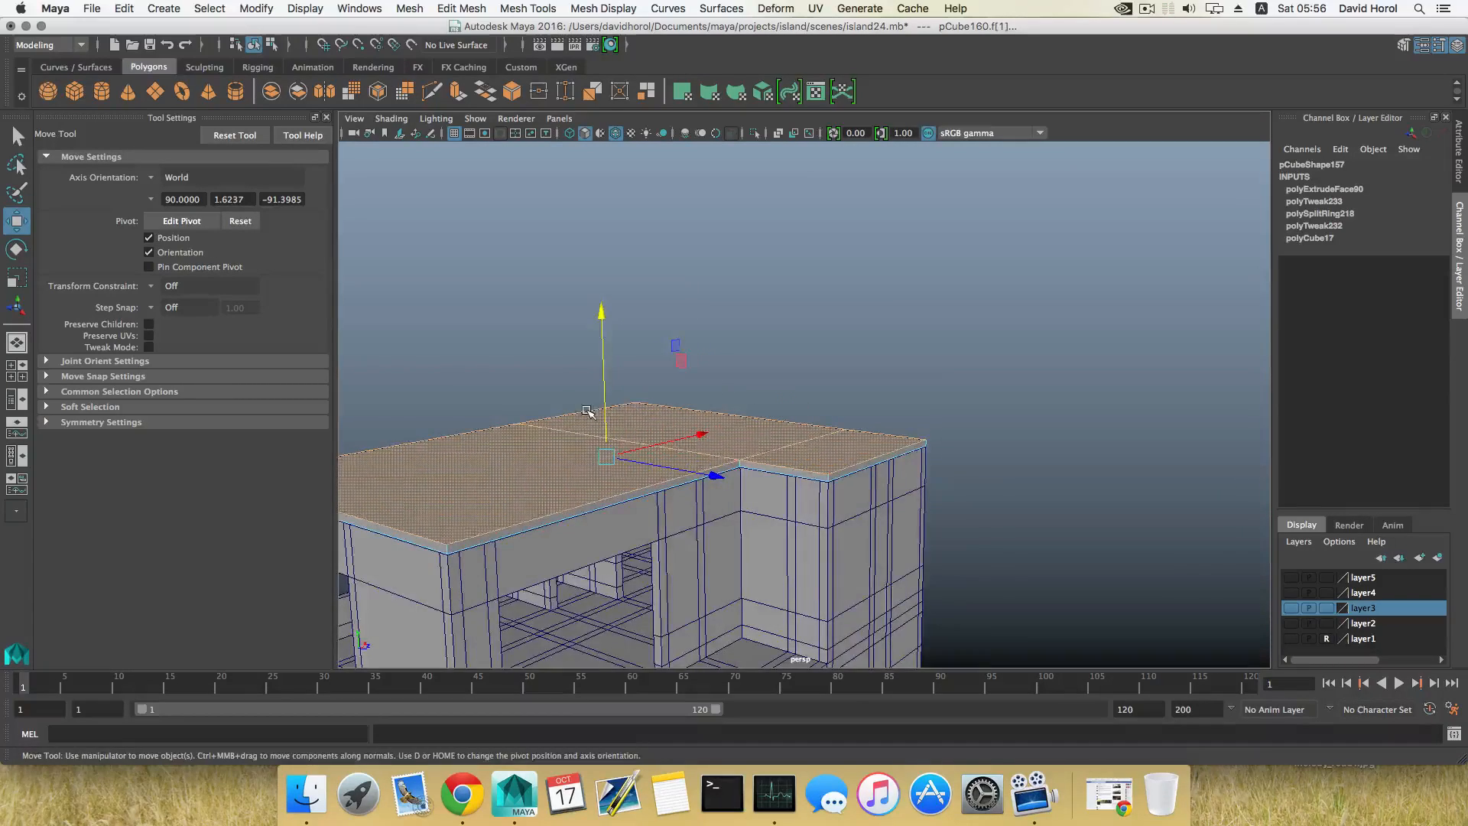
alt+middle_drag(590, 413, 705, 397)
alt+drag(704, 397, 624, 402)
Step: Extrude the slab's outer side faces outward as an eaves overhang, leaving out the two faces at the inner corner
right_drag(846, 389, 847, 435)
alt+drag(848, 437, 684, 529)
click(751, 468)
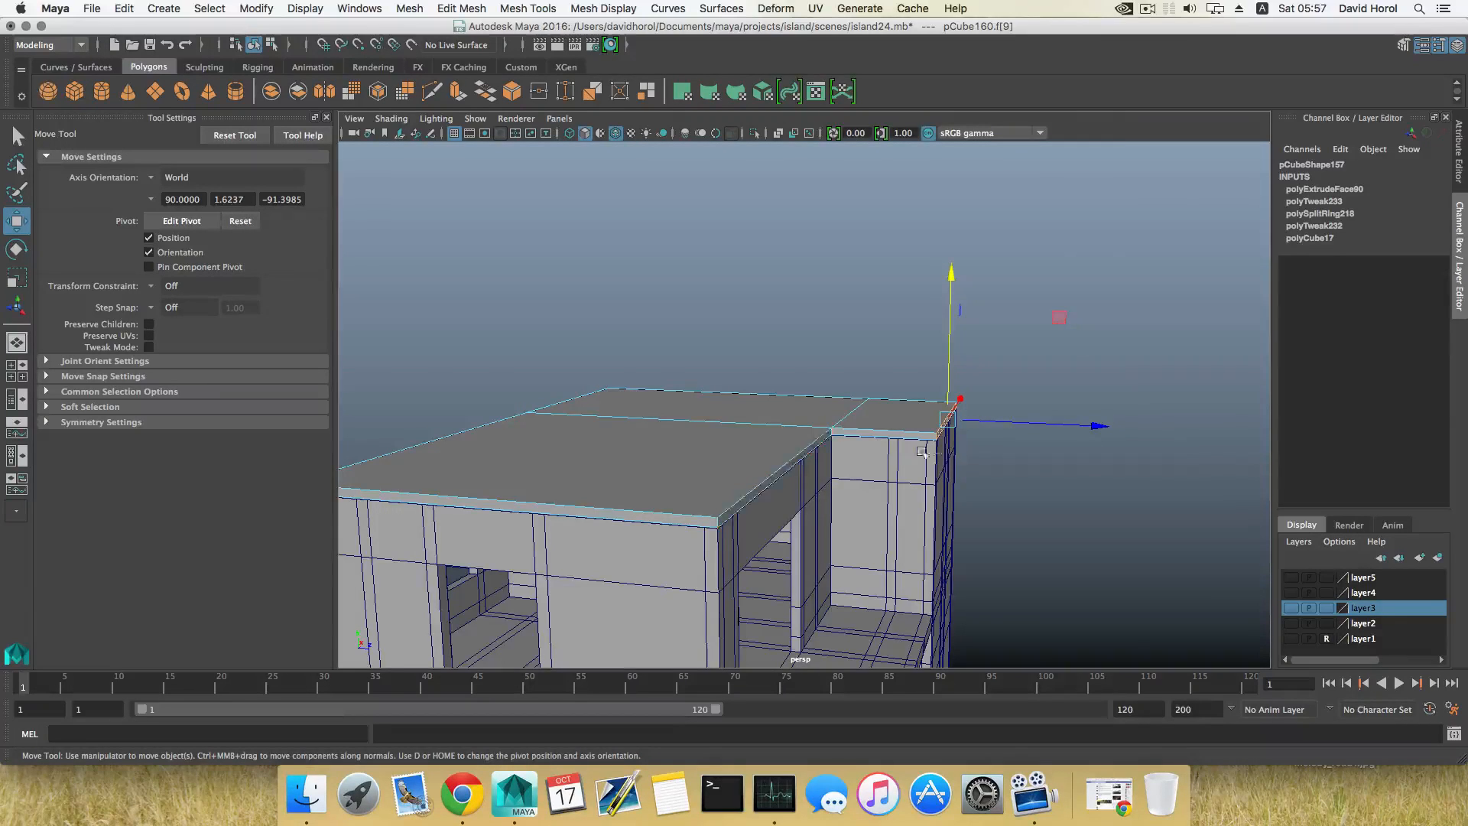
alt+drag(751, 502, 719, 509)
click(801, 478)
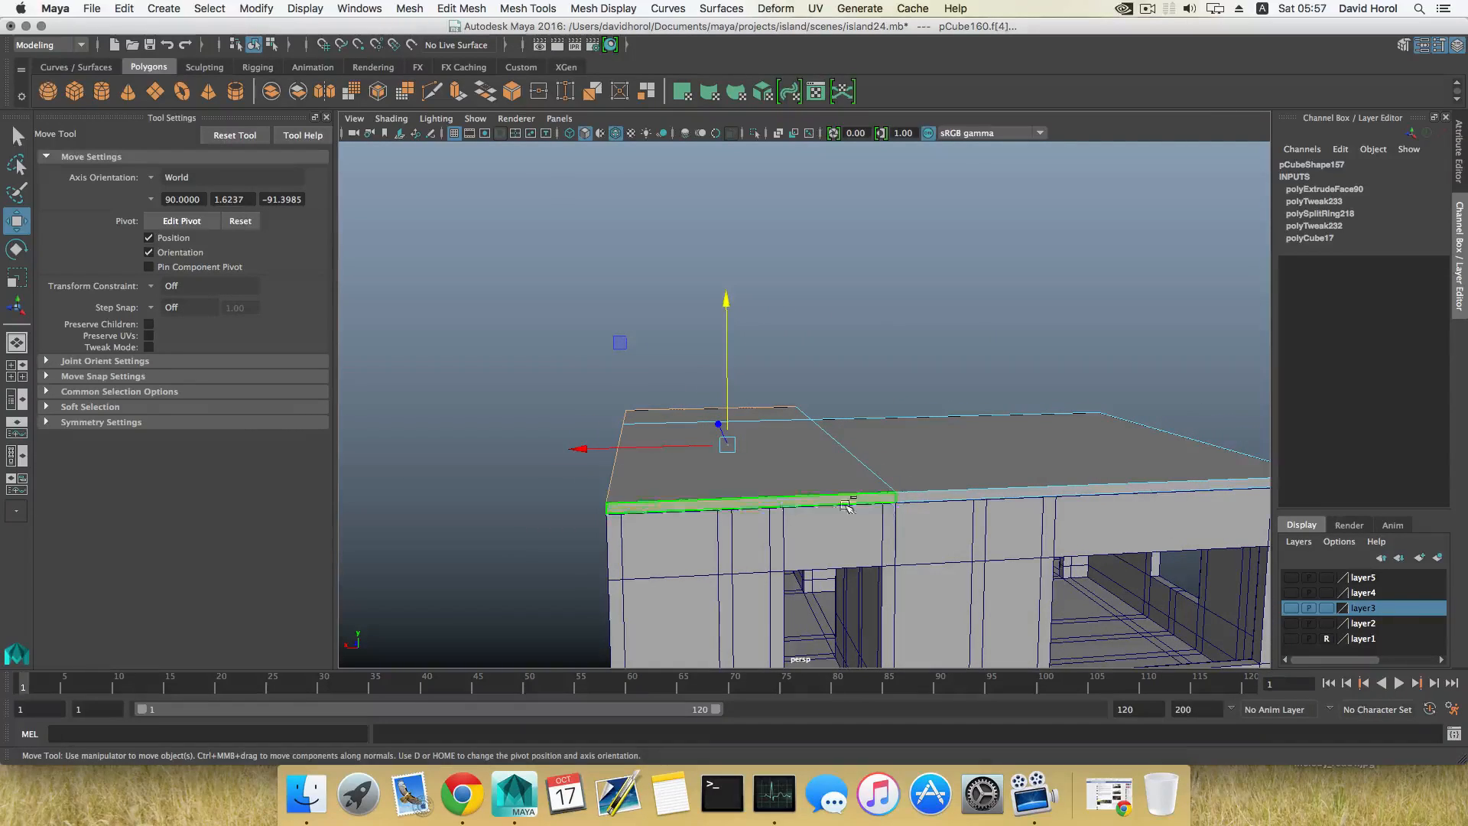
click(1016, 459)
alt+drag(1017, 459, 849, 455)
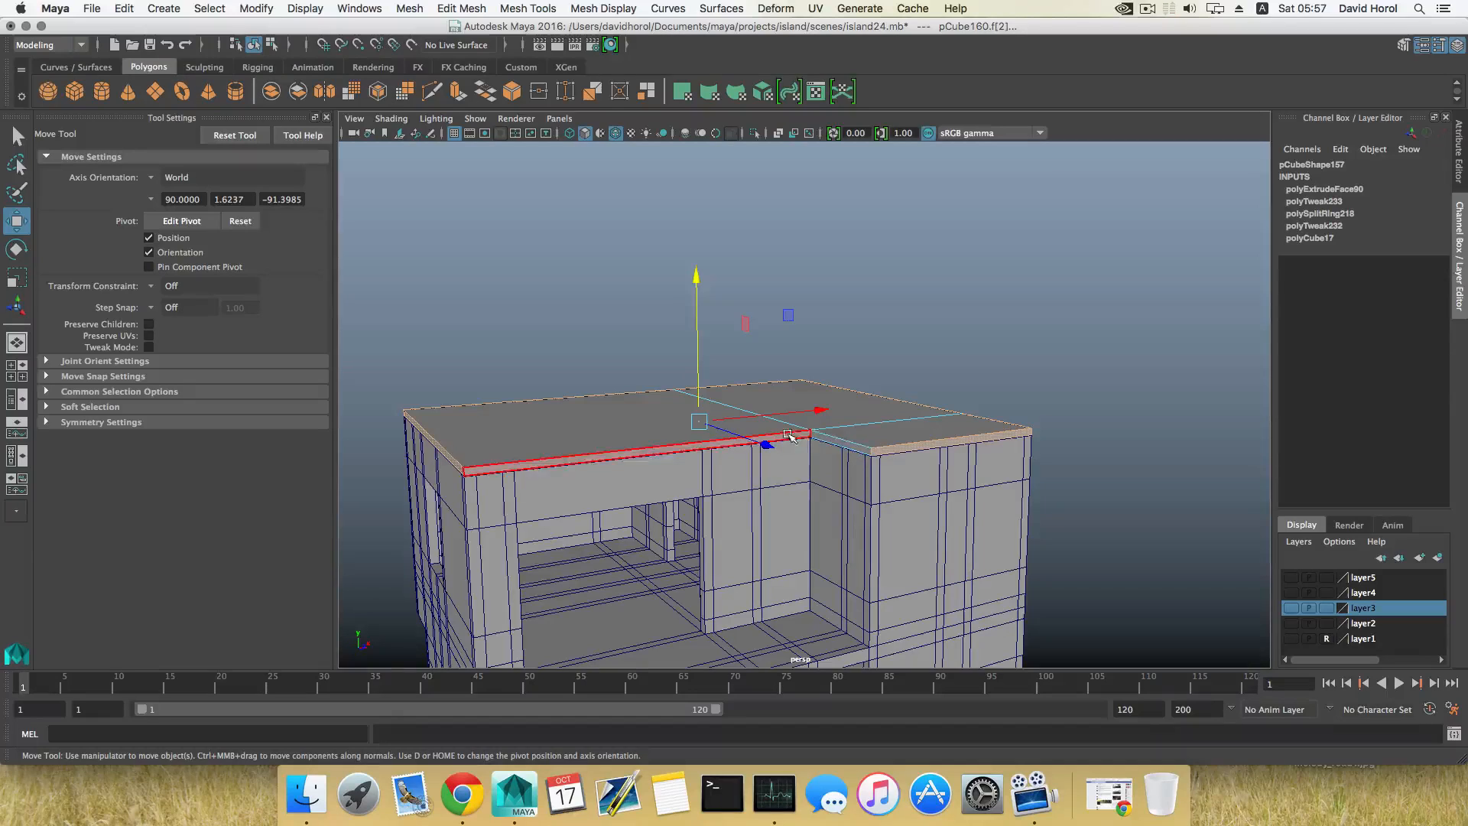
alt+drag(764, 436, 784, 418)
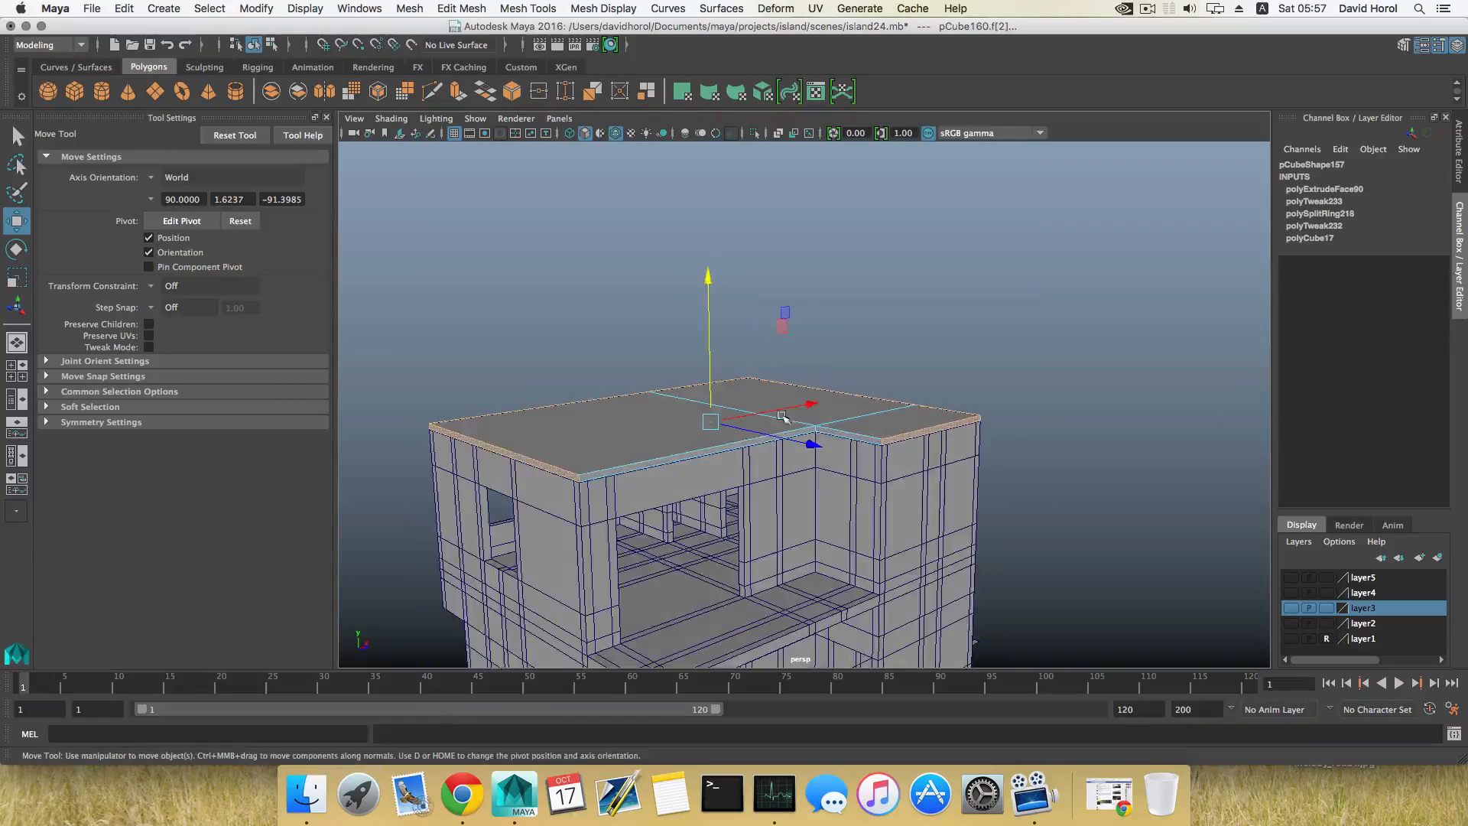
click(457, 94)
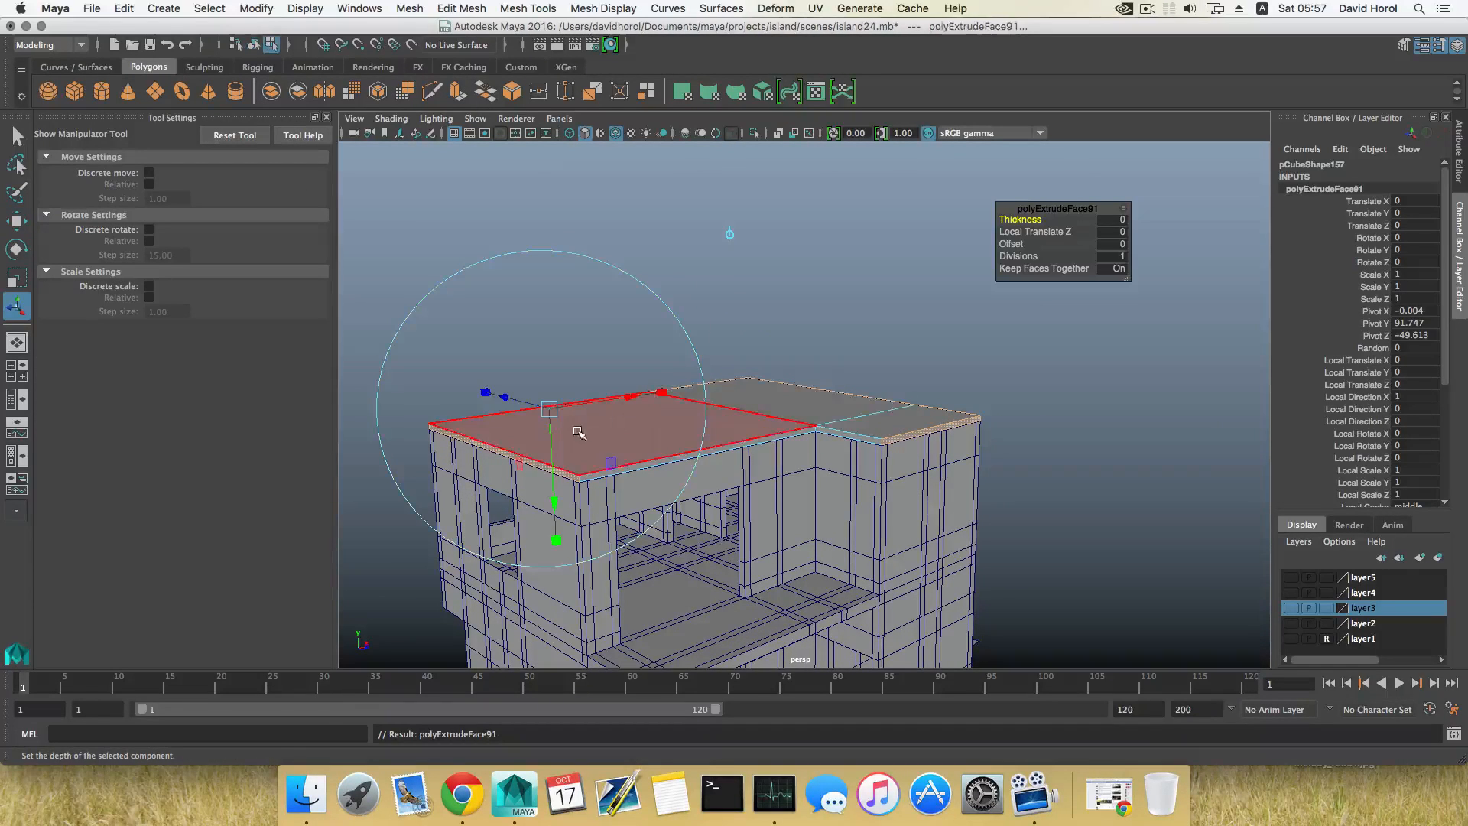
alt+drag(579, 432, 665, 450)
alt+middle_drag(666, 450, 840, 413)
drag(604, 440, 585, 439)
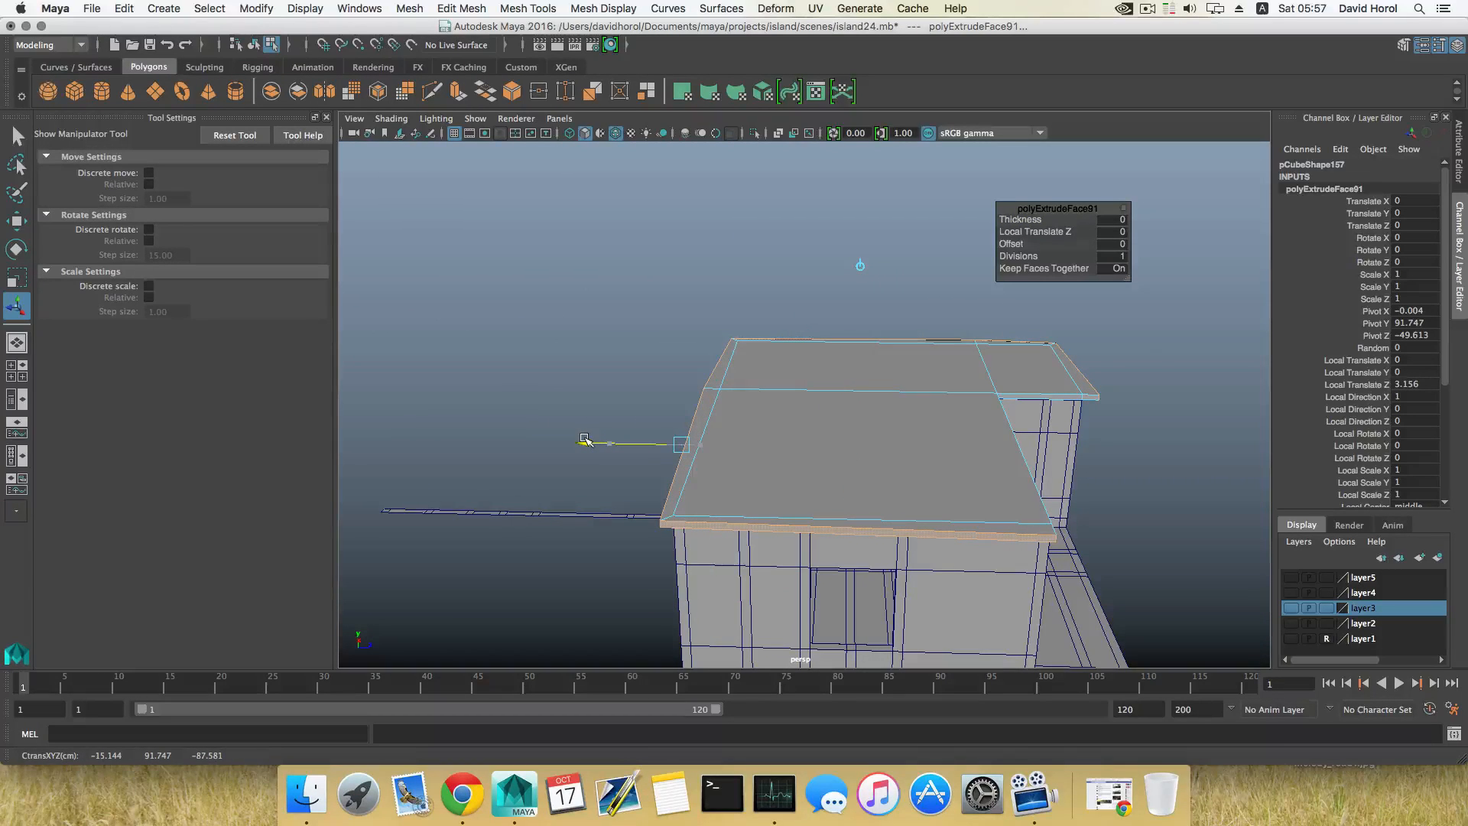
drag(584, 439, 631, 491)
Step: Align the slanted overhang vertices at the middle of the slab's outer edge with the corner along Z
right_drag(829, 334, 767, 324)
alt+drag(767, 325, 765, 382)
key(w)
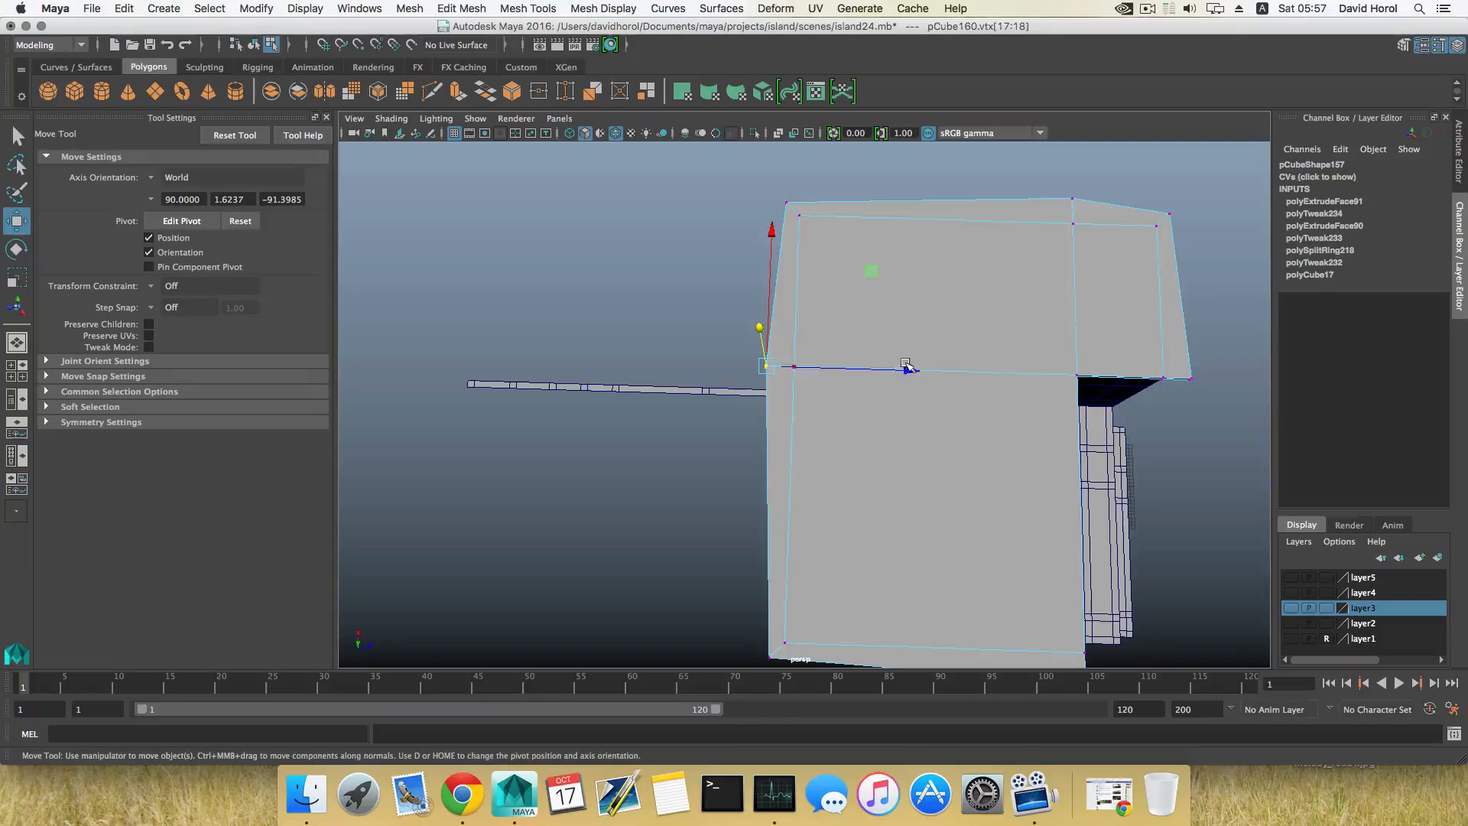
drag(910, 371, 785, 187)
alt+drag(879, 496, 788, 433)
Step: Snap the overhang vertices at the front corner and the opposite outer edge along X to about -43.06 and 43.06
alt+drag(887, 551, 770, 534)
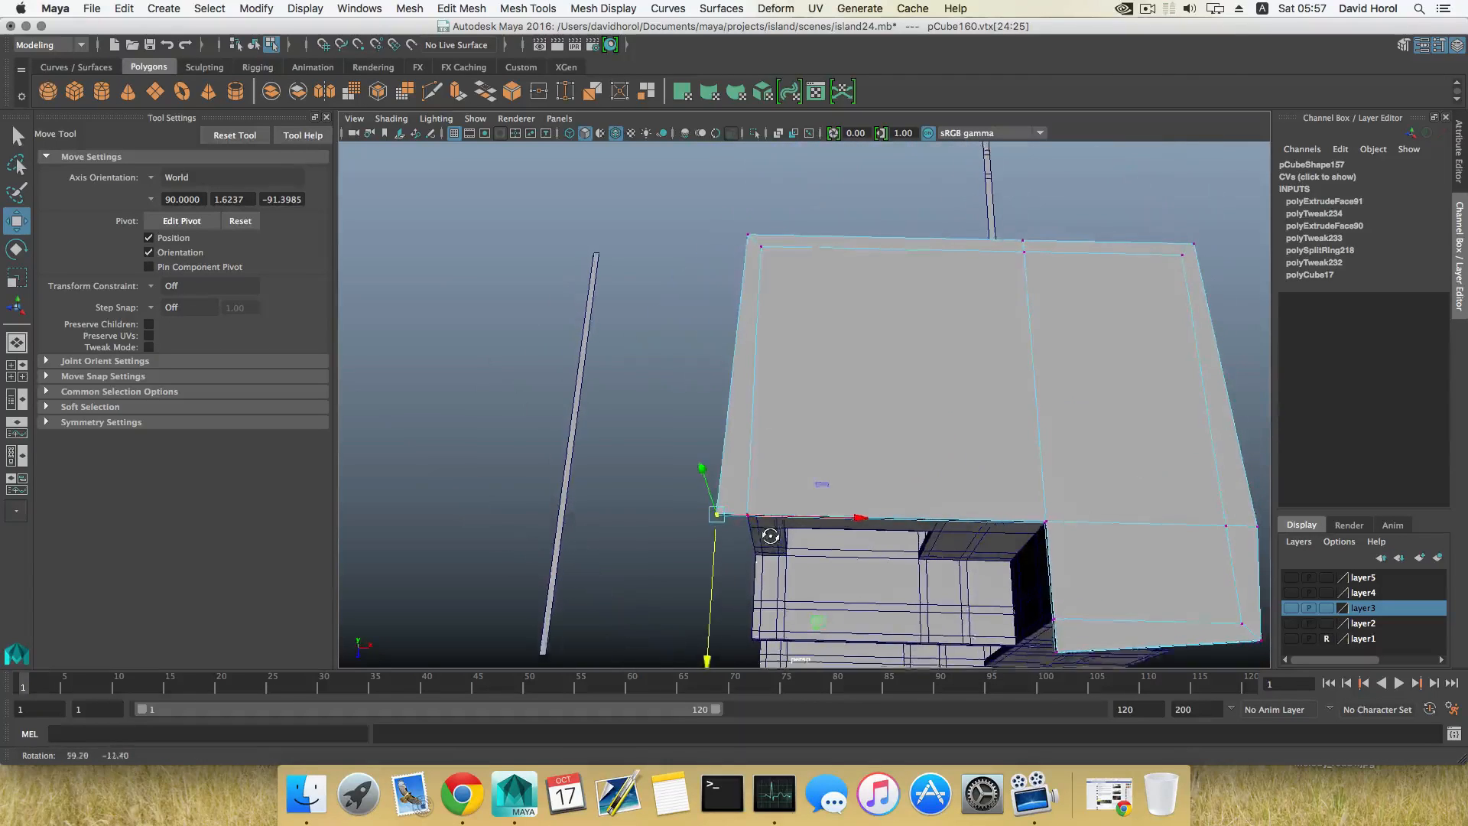
key(v)
drag(859, 518, 744, 229)
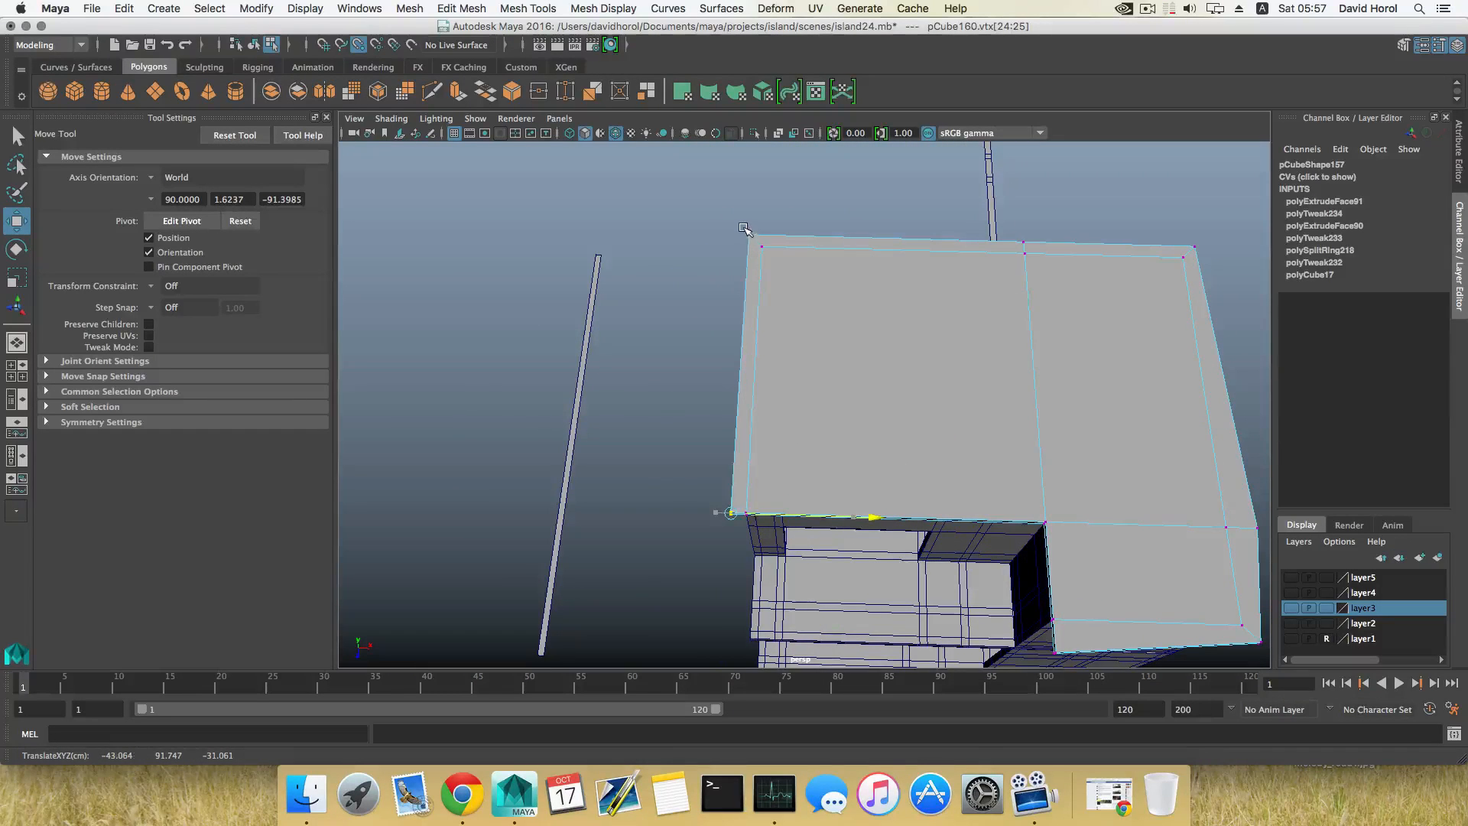
alt+middle_drag(1032, 462, 881, 445)
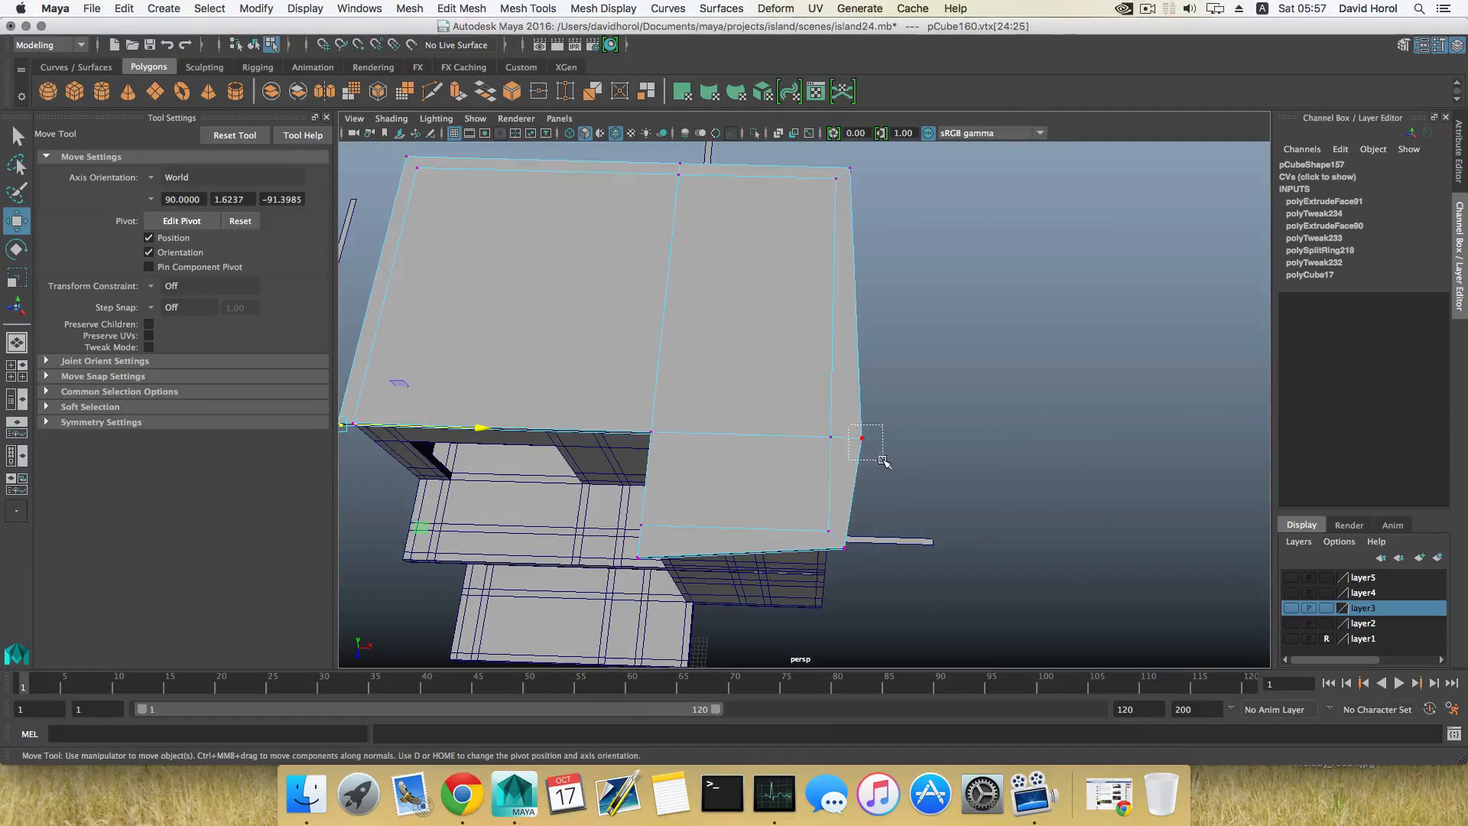
drag(883, 460, 882, 460)
key(v)
drag(1001, 444, 848, 149)
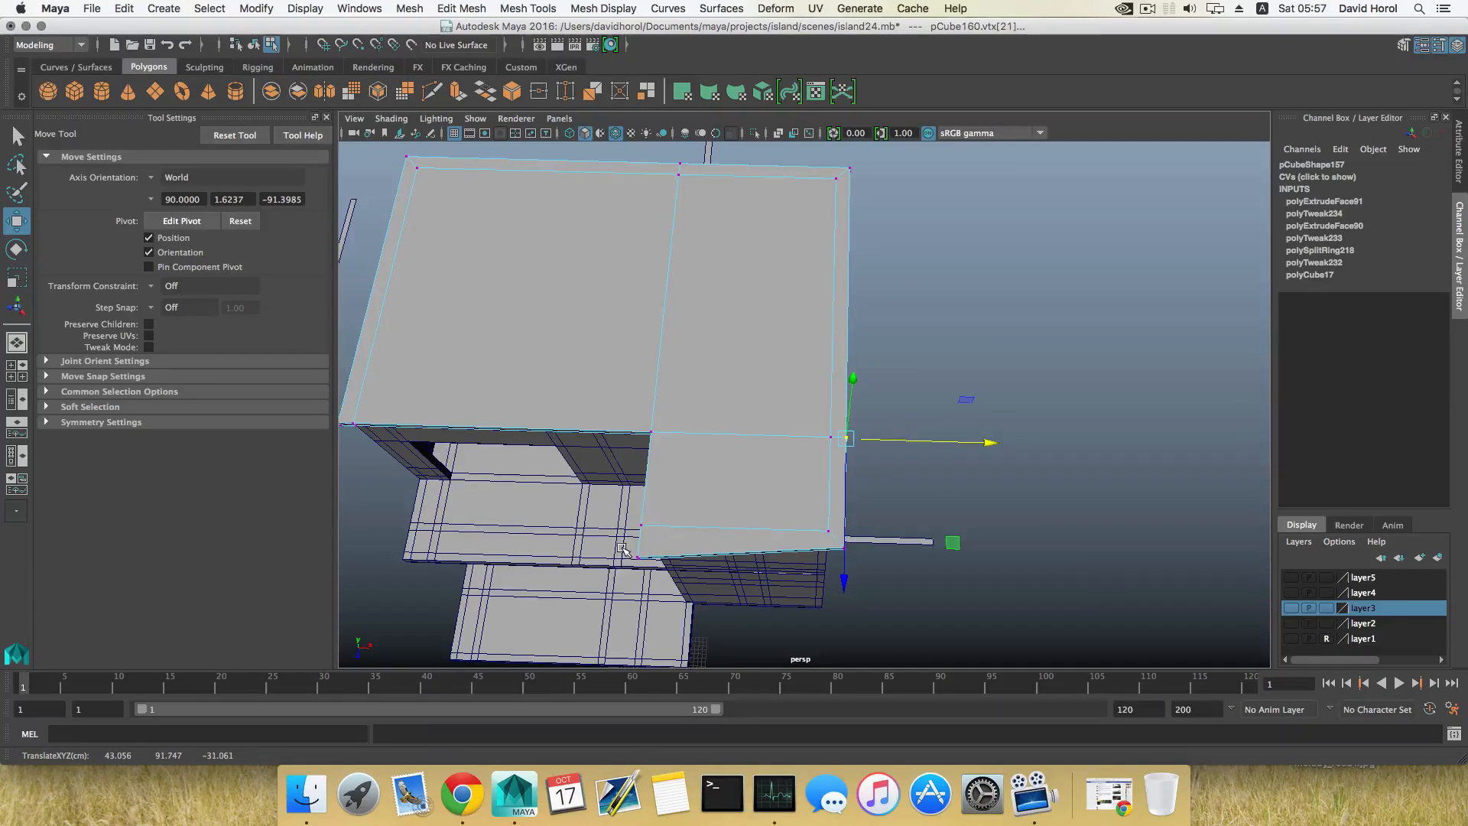
Step: Move the overhang vertices at the wing's inner front corner along Z to straighten the wing's front edge
drag(623, 549, 814, 610)
alt+middle_drag(722, 546, 705, 538)
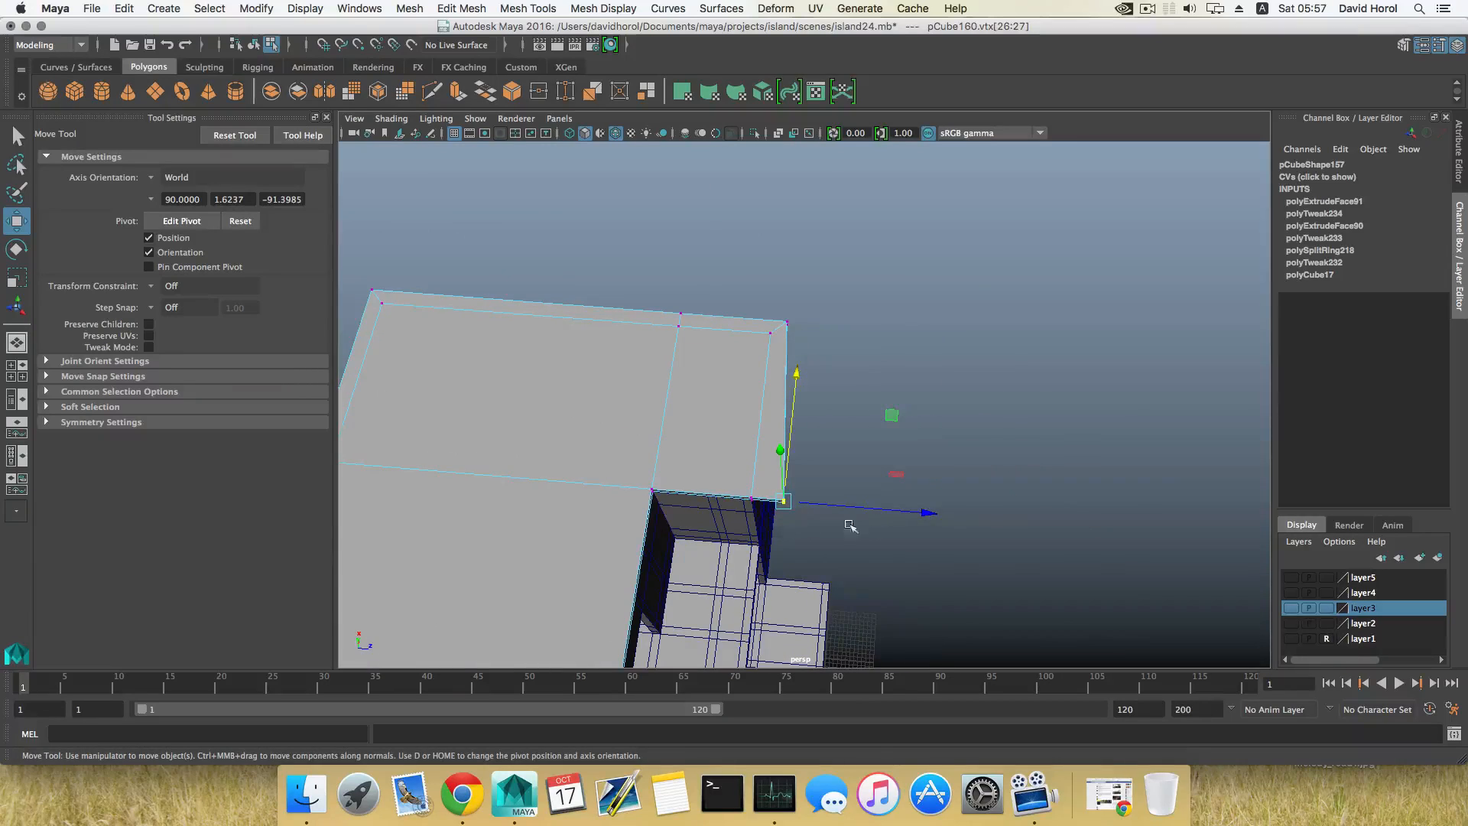
drag(922, 515, 884, 606)
key(F8)
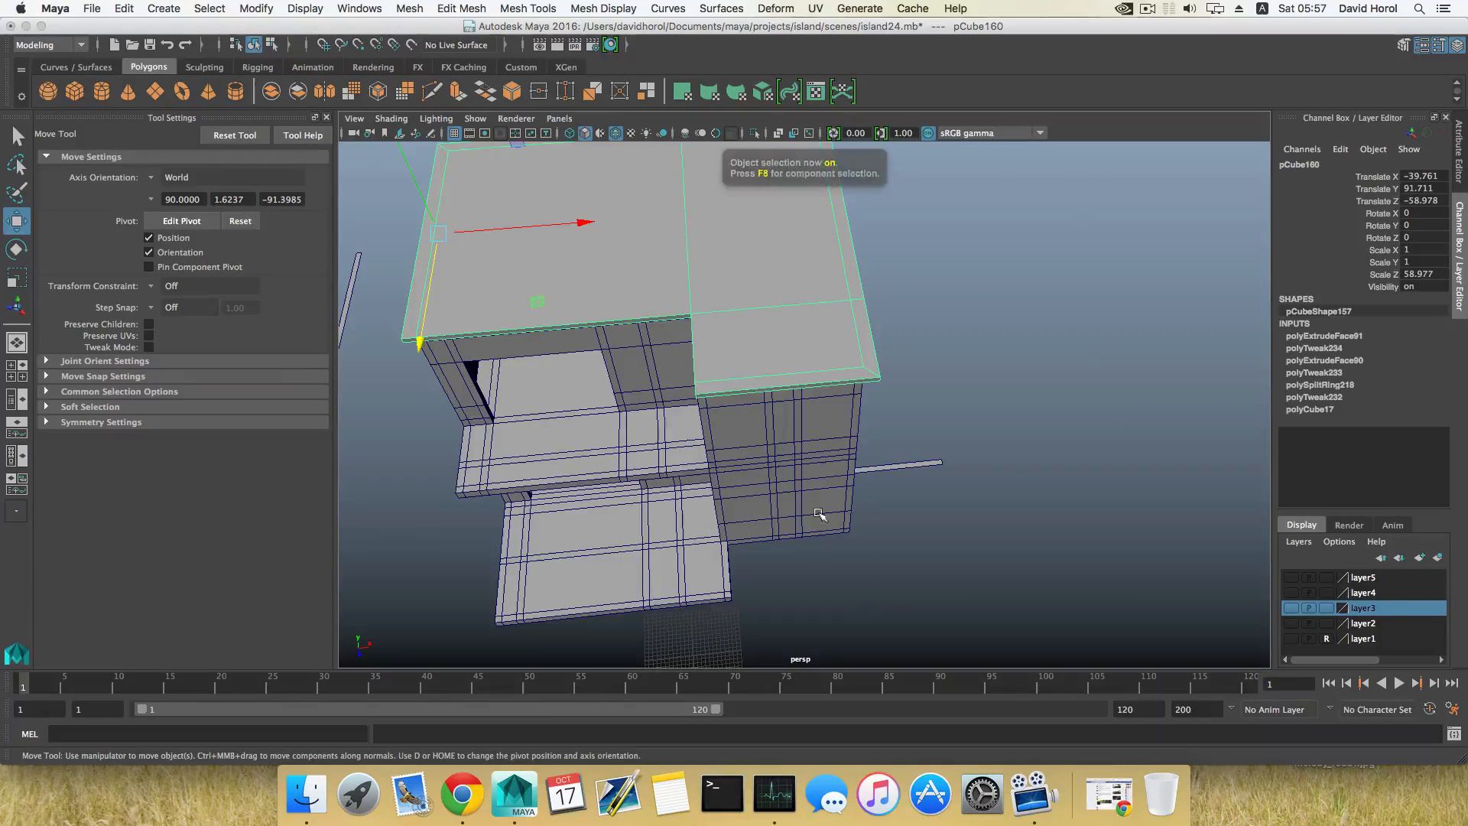
Step: Select the three inset top faces of the slab and raise them to a height of about Y 117
mouse_move(760, 385)
alt+mouse_down()
mouse_move(811, 428)
mouse_move(770, 387)
alt+mouse_up()
right_drag(770, 387, 777, 422)
click(777, 422)
shift+click(692, 400)
shift+click(673, 448)
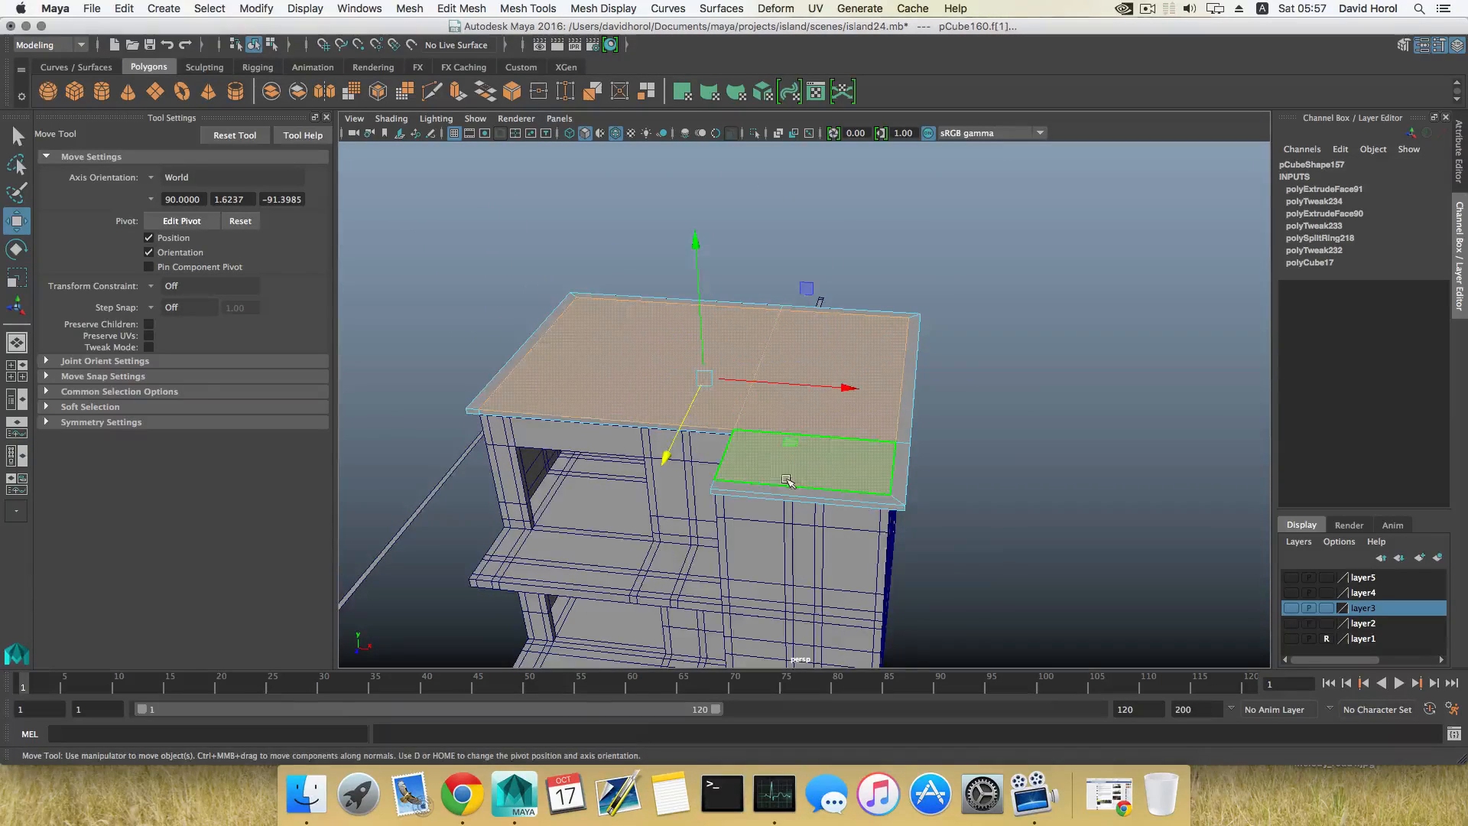
alt+drag(673, 447, 624, 455)
drag(768, 220, 754, 74)
Step: Scale the raised top faces inward so the roof sides slope like a hipped roof
key(r)
key(super+z)
key(w)
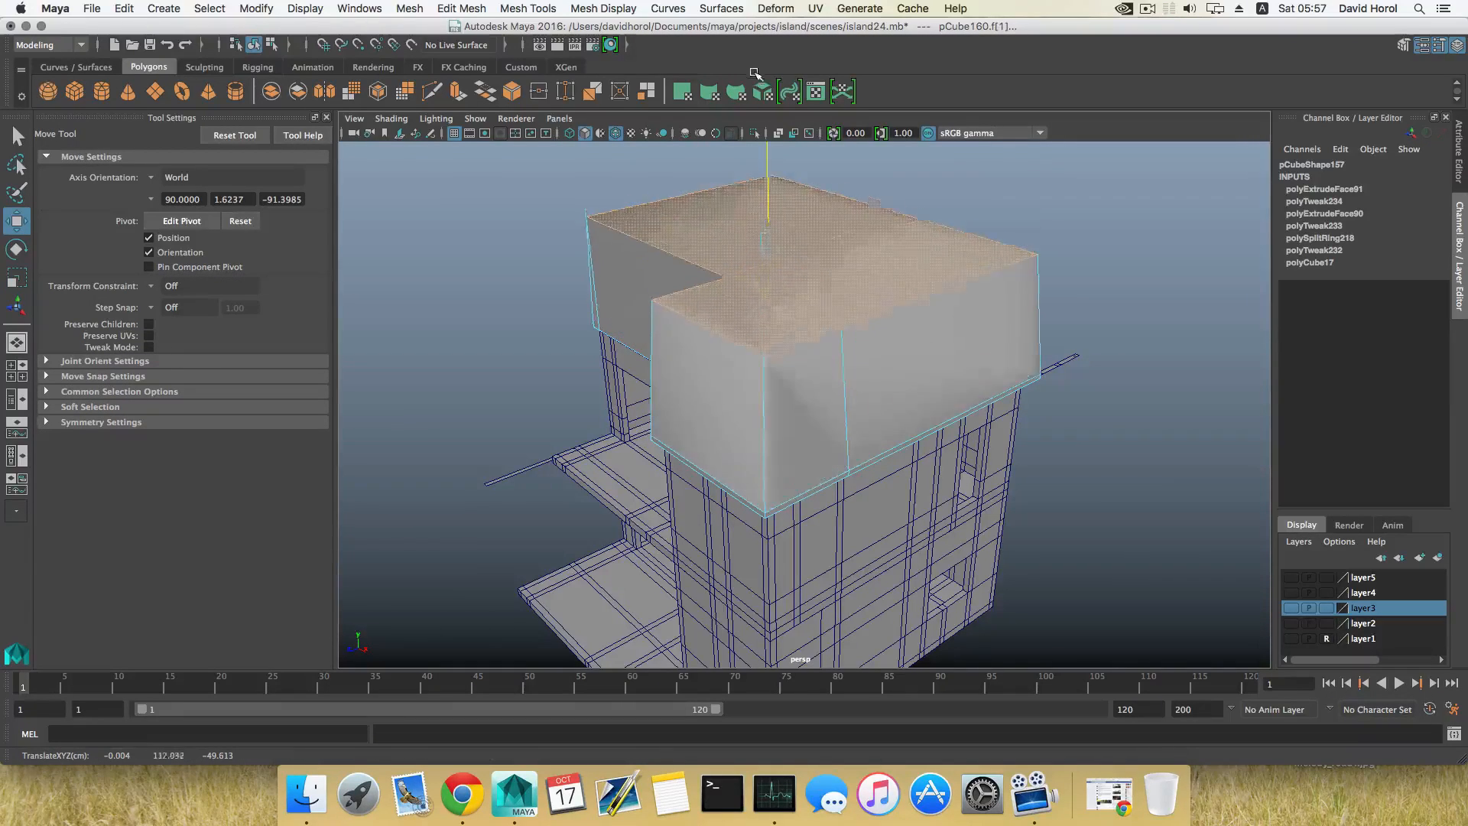
key(super+z)
key(r)
drag(767, 231, 808, 290)
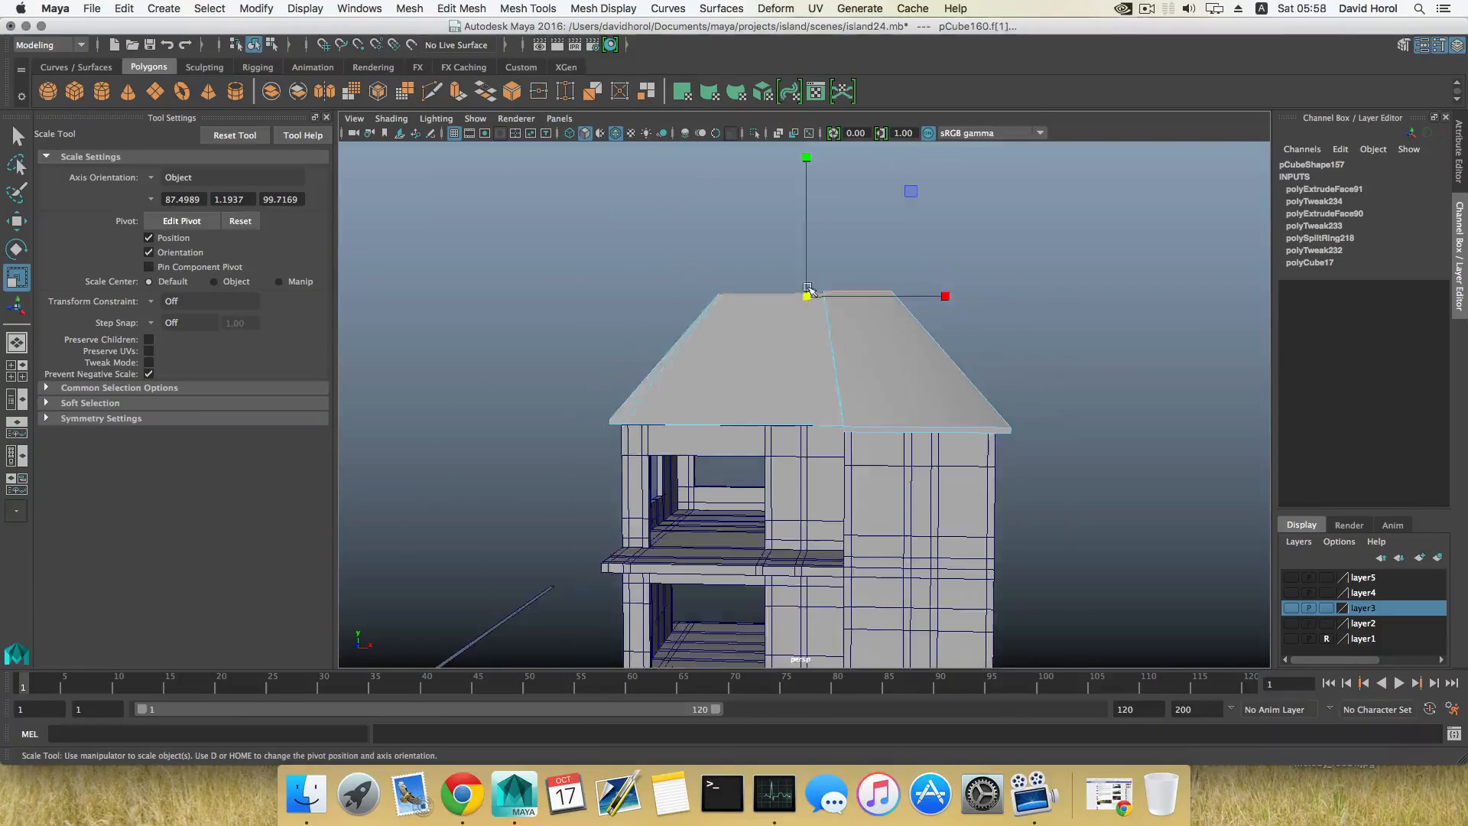
alt+middle_drag(808, 289, 825, 326)
Step: Lower the scaled top faces along Y to give the roof a flatter pitch
key(w)
drag(821, 187, 864, 368)
right_drag(827, 379, 836, 334)
Step: Try to delete the hip and ridge edges at the end of the main roof opposite the wing
double_click(791, 387)
alt+drag(790, 387, 820, 337)
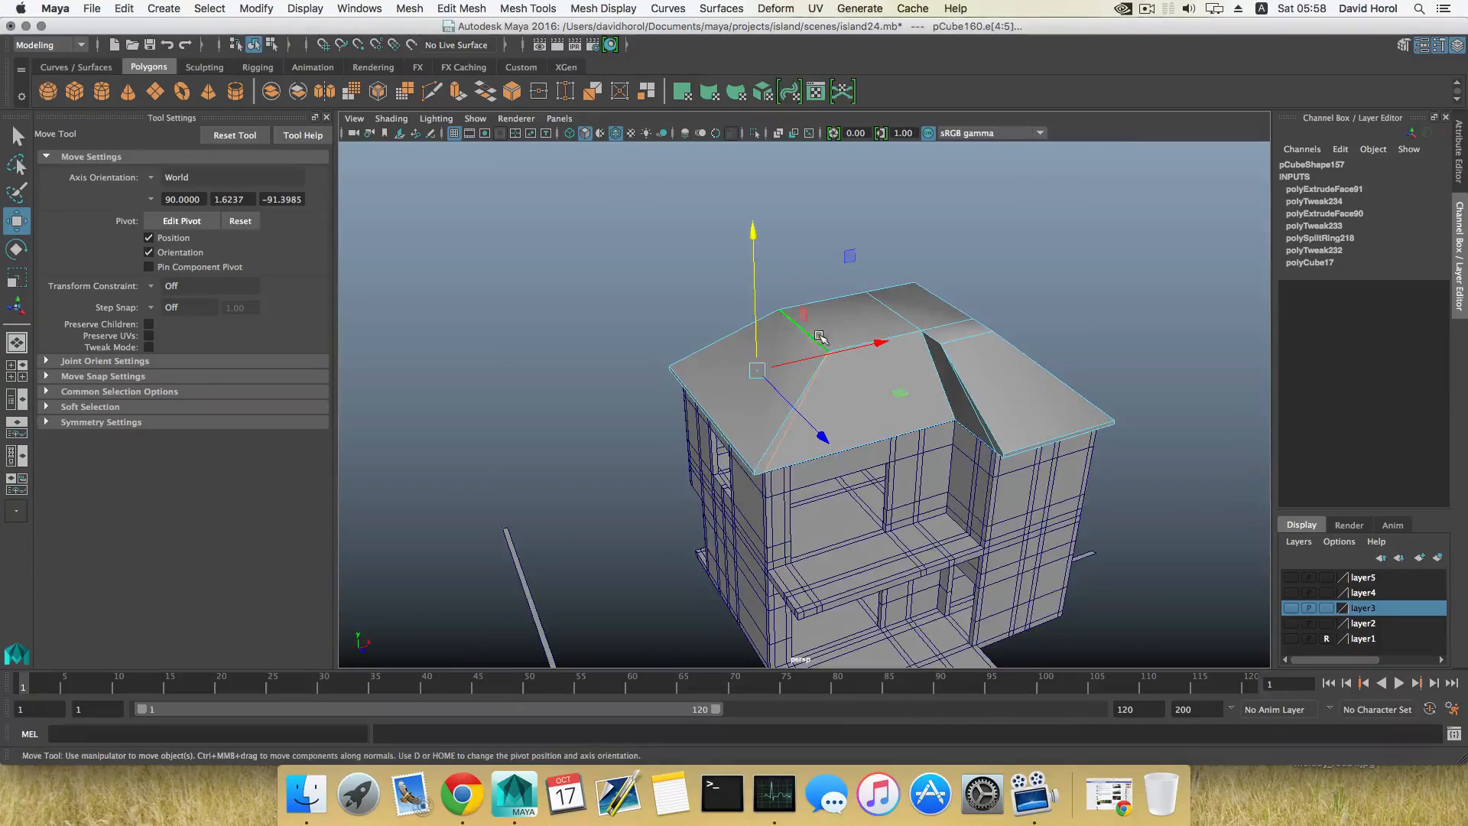
shift+right_drag(822, 390, 760, 406)
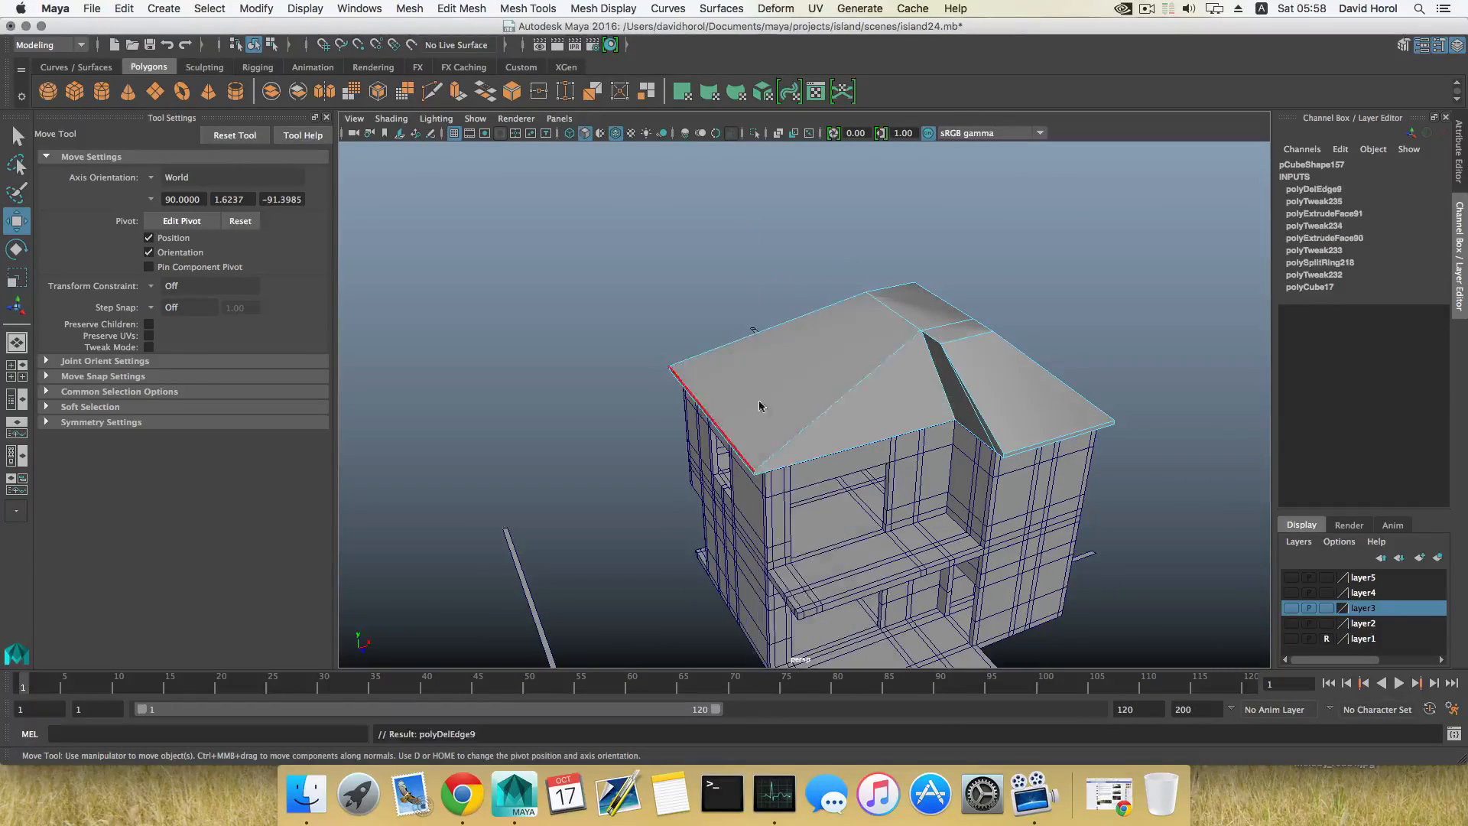
alt+drag(805, 395, 911, 385)
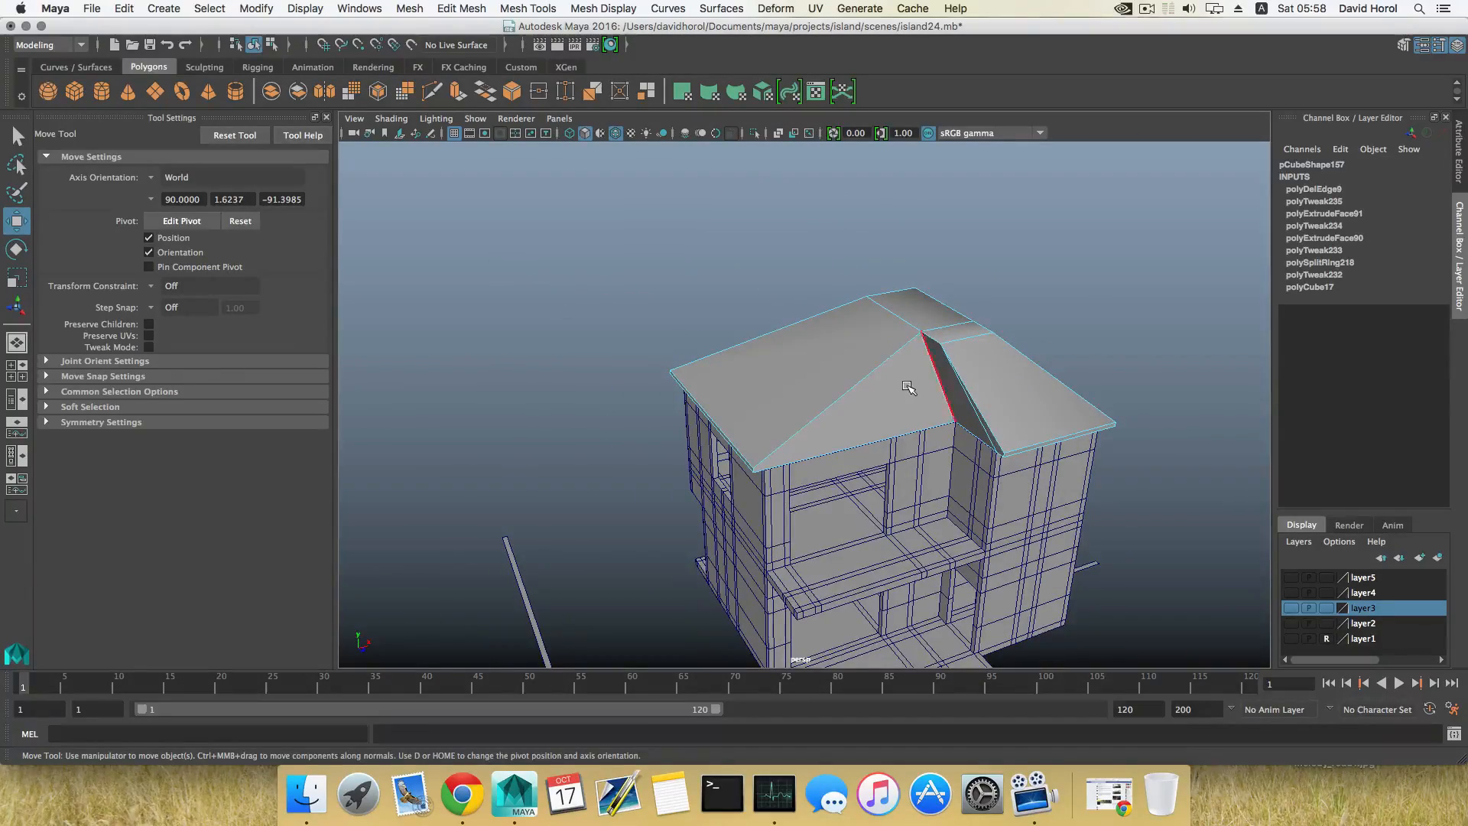
alt+drag(772, 402, 771, 342)
alt+right_drag(770, 342, 971, 445)
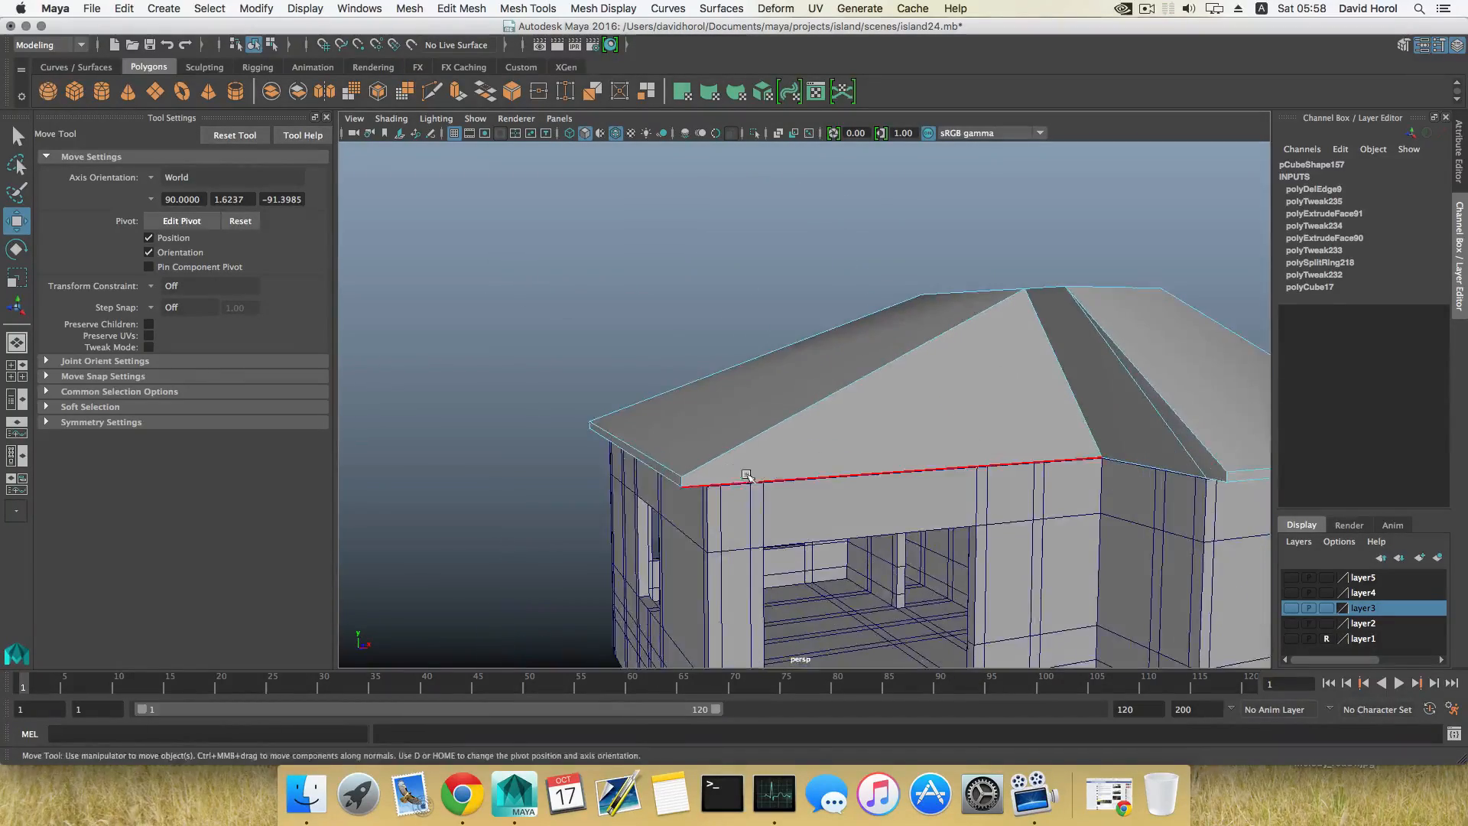
key(z)
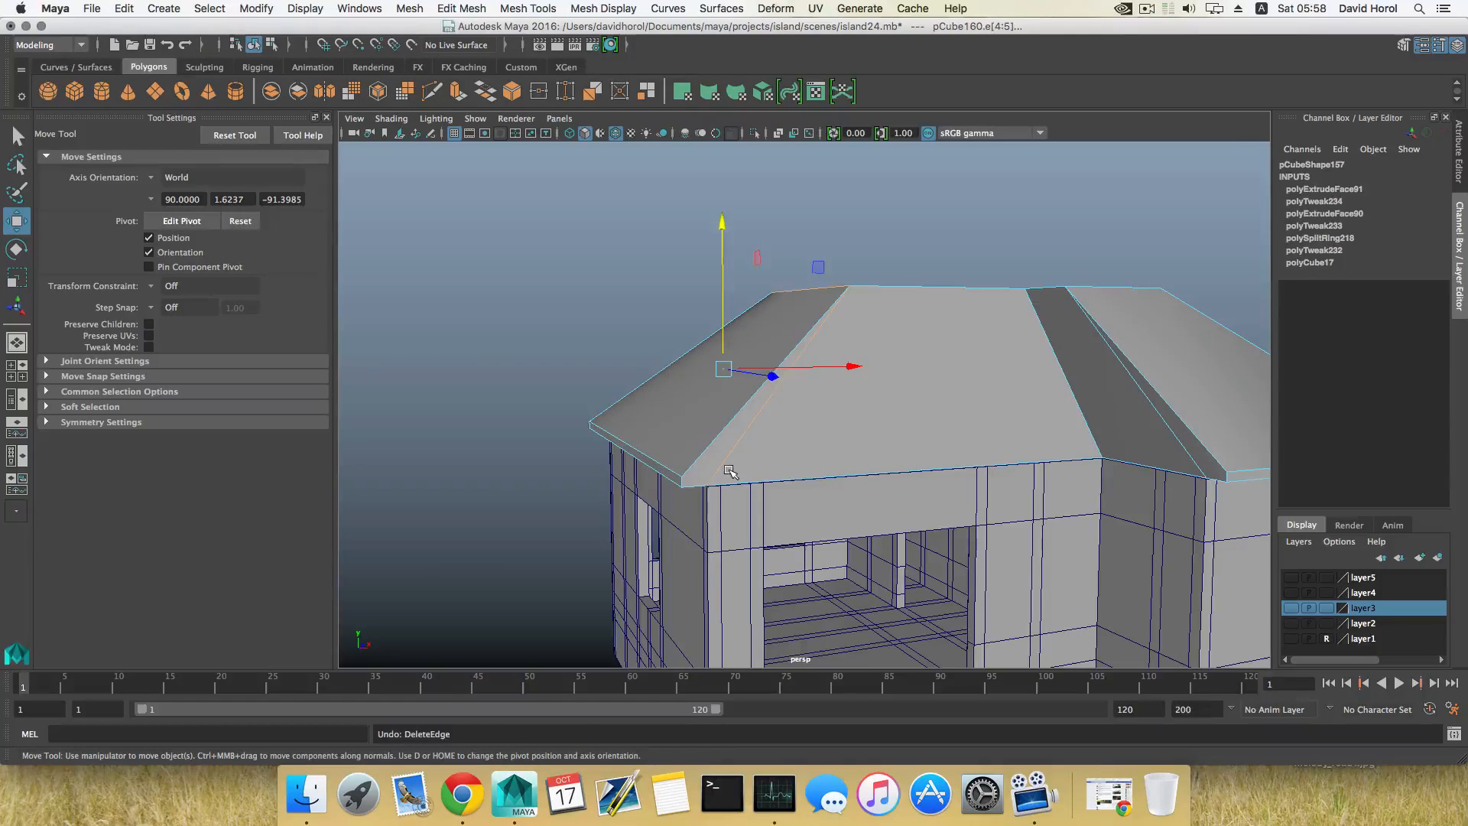
Step: Undo the lowering, inward scaling and raising of the roof's top faces, back to the flat slab
key(z)
key(z)
key(z)
key(z)
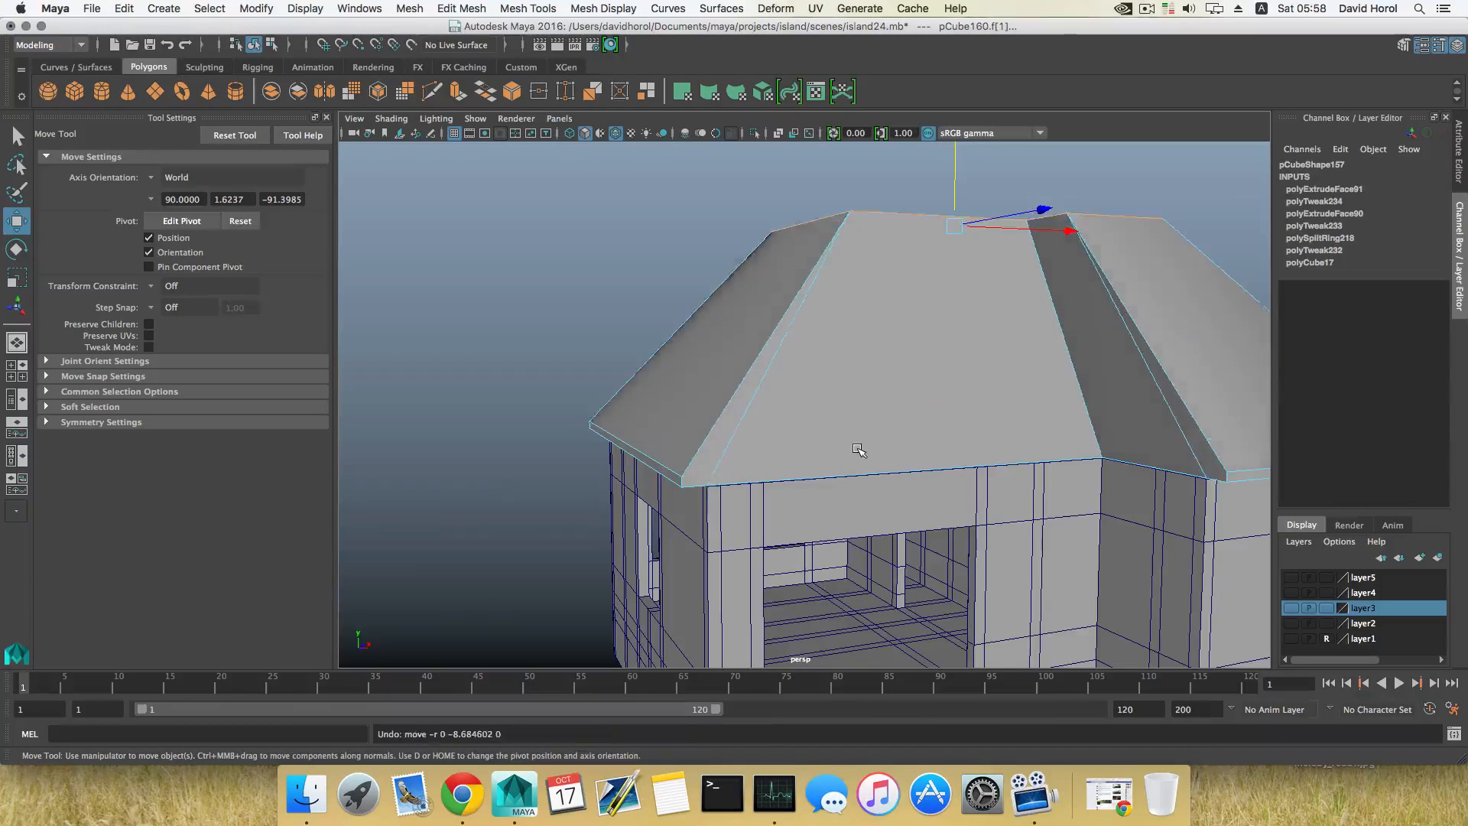
key(z)
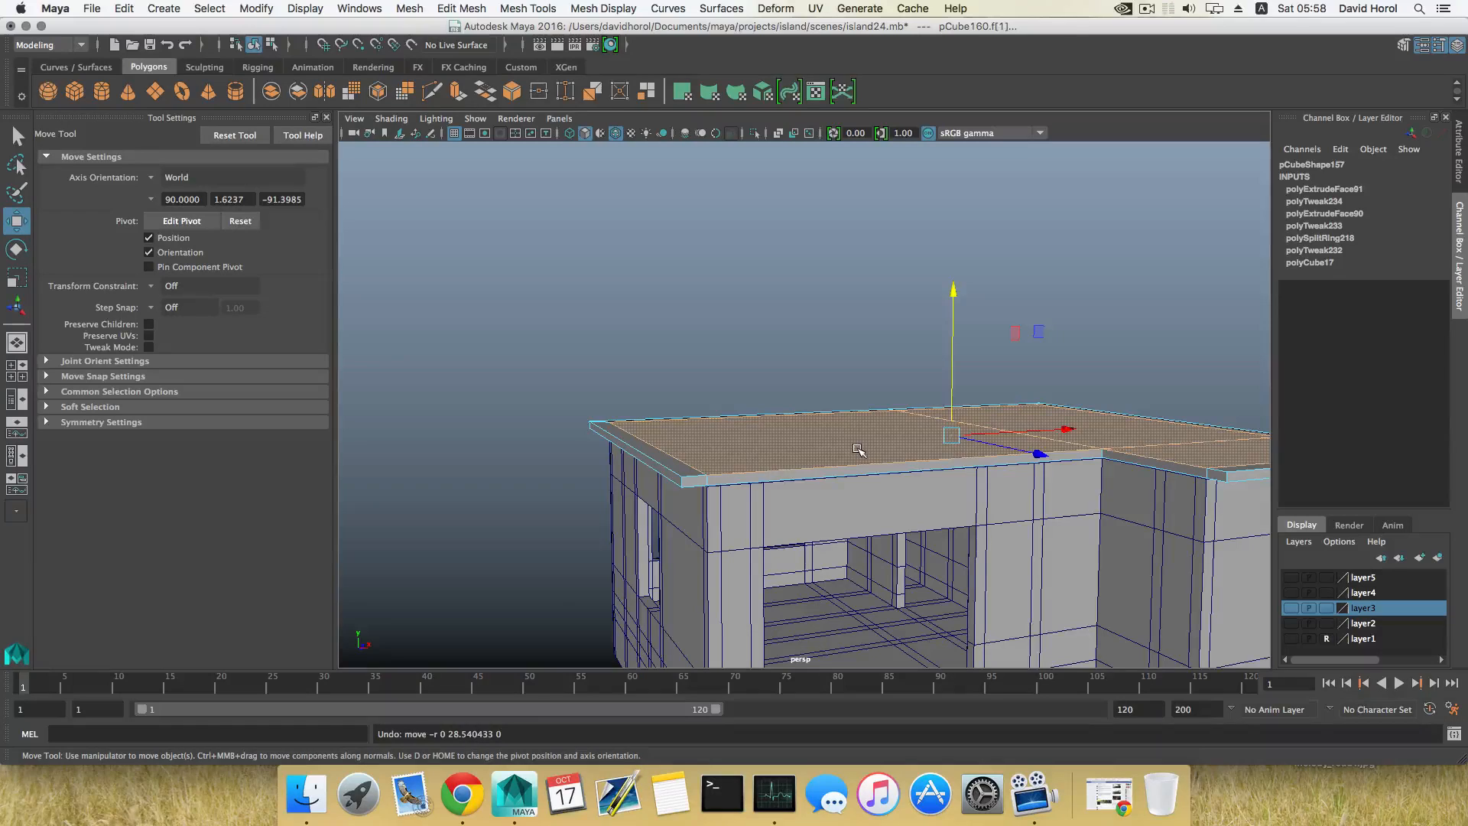
Step: Extrude all top faces of the slab, including the overhang border, and raise them to about Y 120
alt+middle_drag(852, 447, 787, 459)
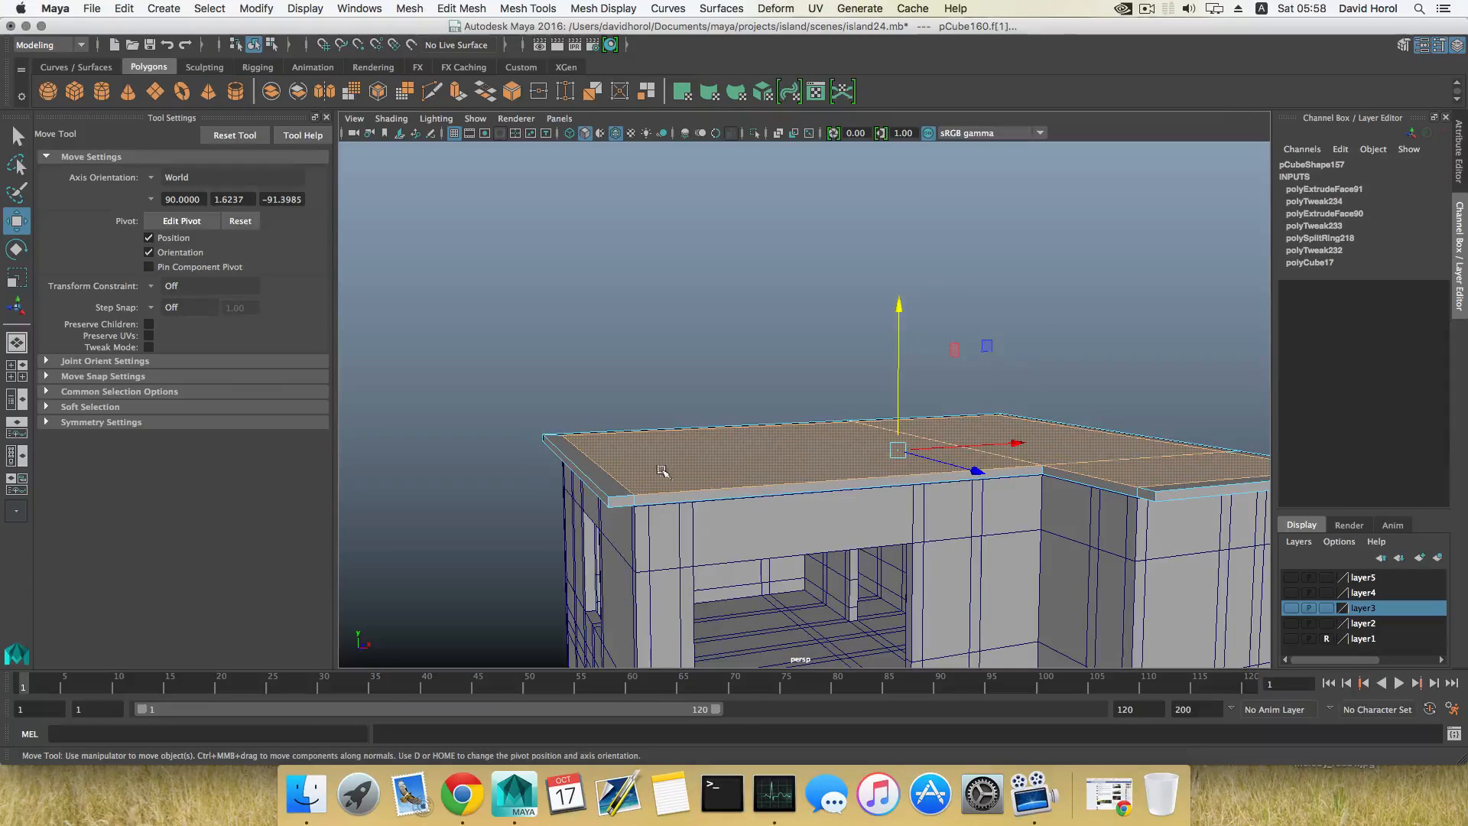
right_drag(675, 441, 676, 433)
alt+drag(619, 447, 451, 442)
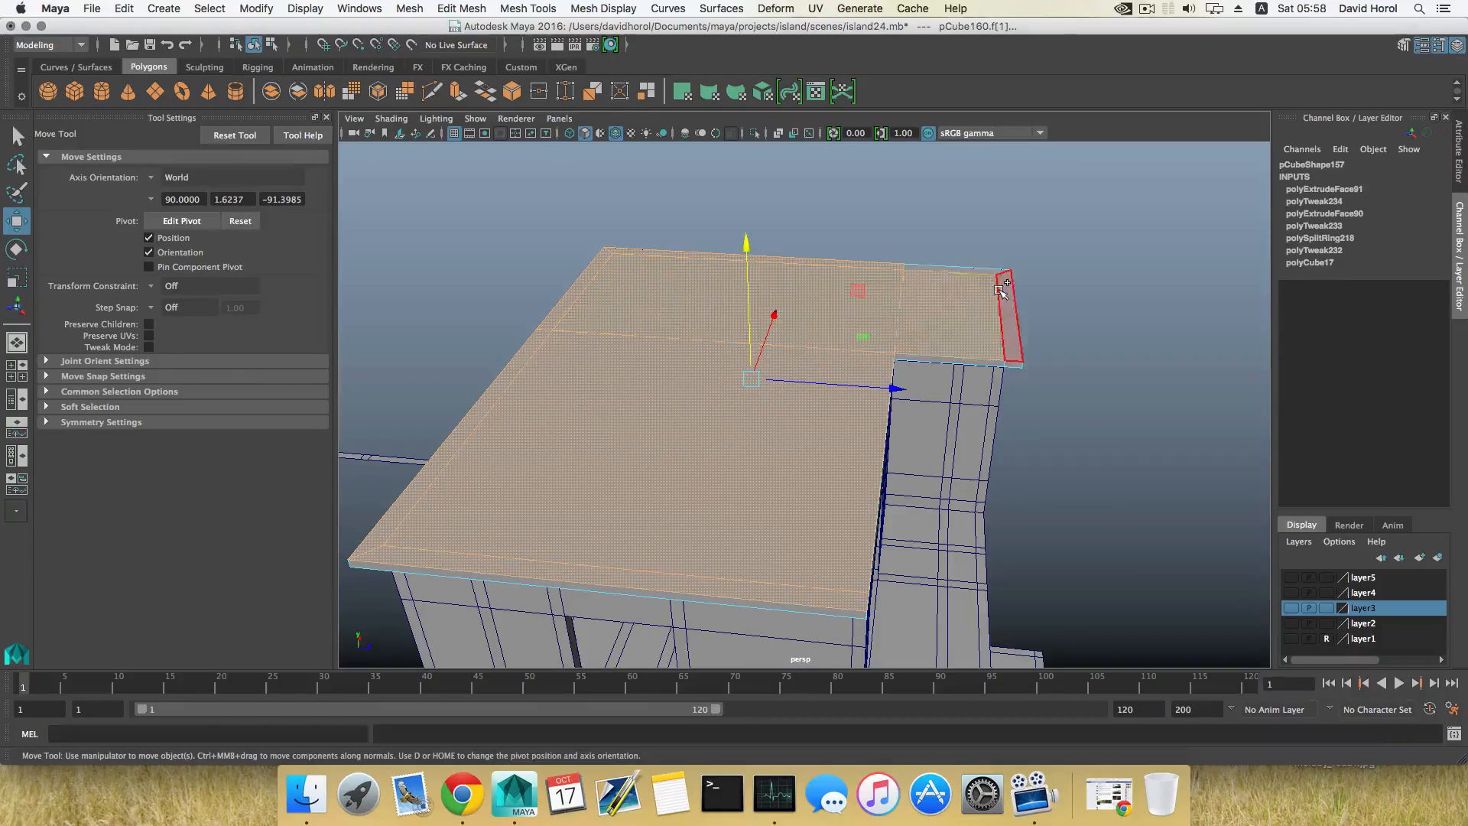
alt+drag(1002, 290, 796, 476)
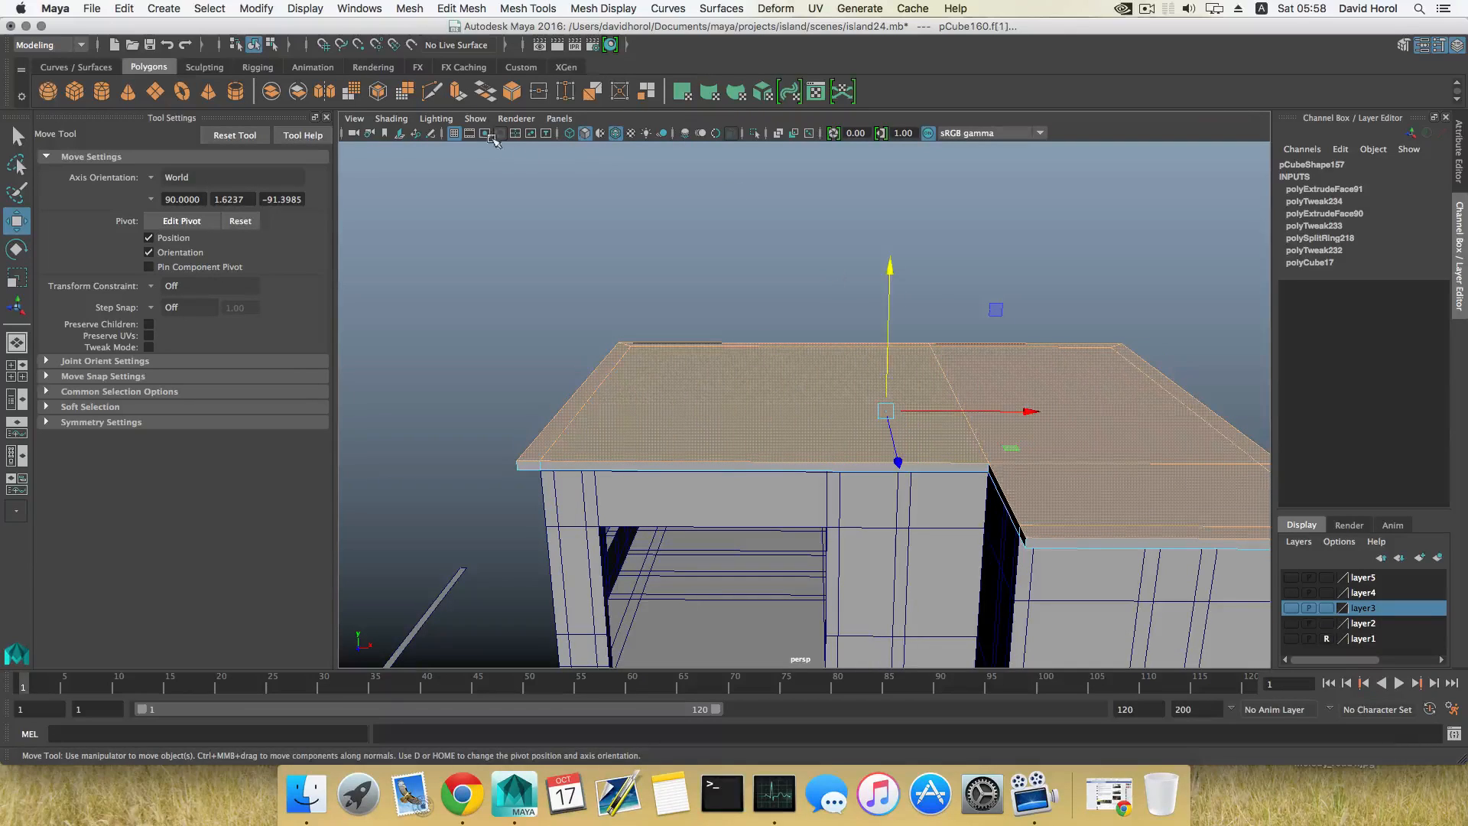
key(ctrl+e)
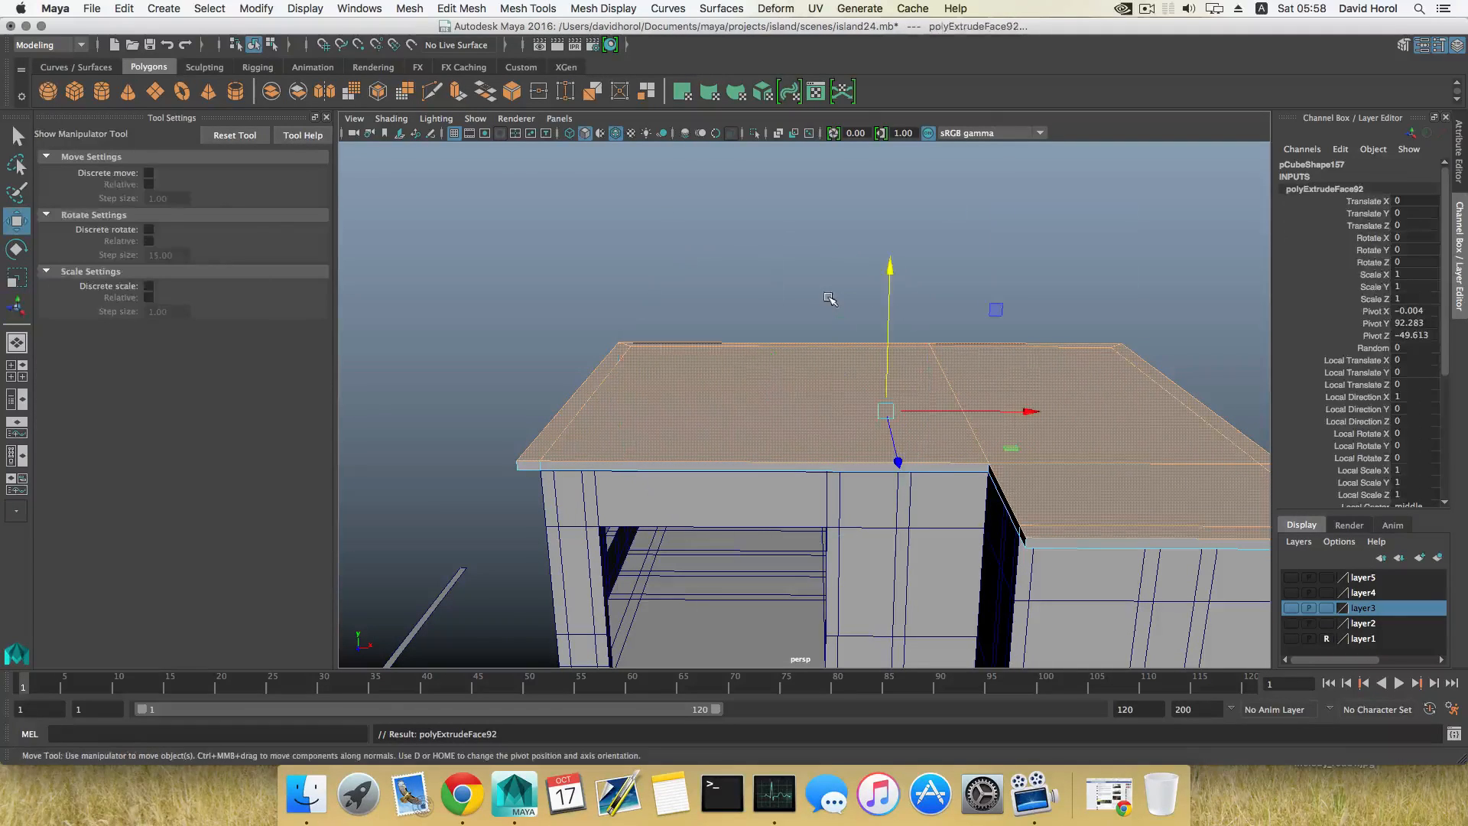
key(w)
drag(889, 266, 884, 117)
scroll(987, 243, down, 5)
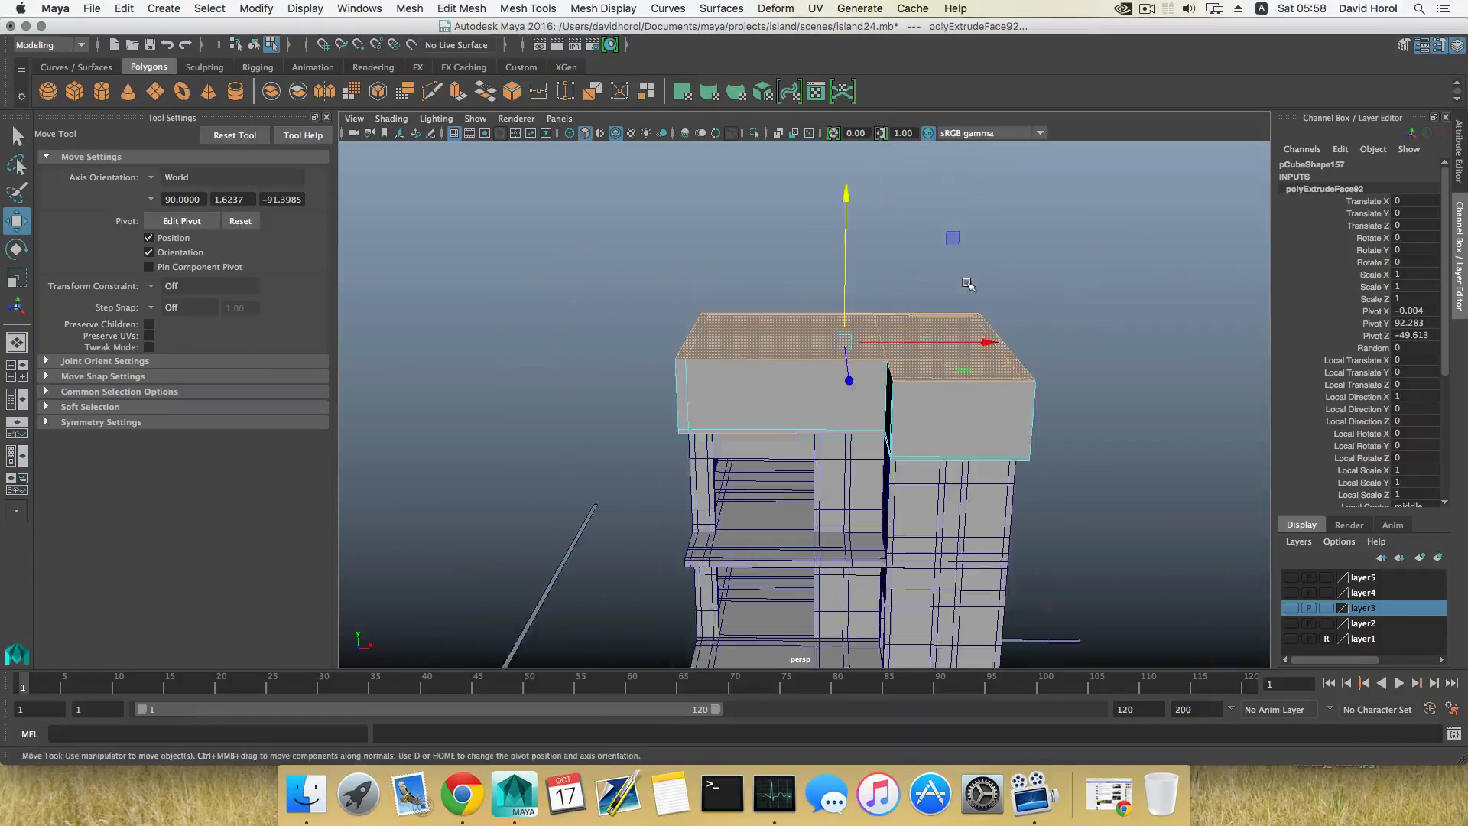
alt+middle_drag(966, 281, 967, 322)
drag(846, 239, 846, 205)
Step: Scale the raised top faces inward so the roof sides slope from the eaves
key(r)
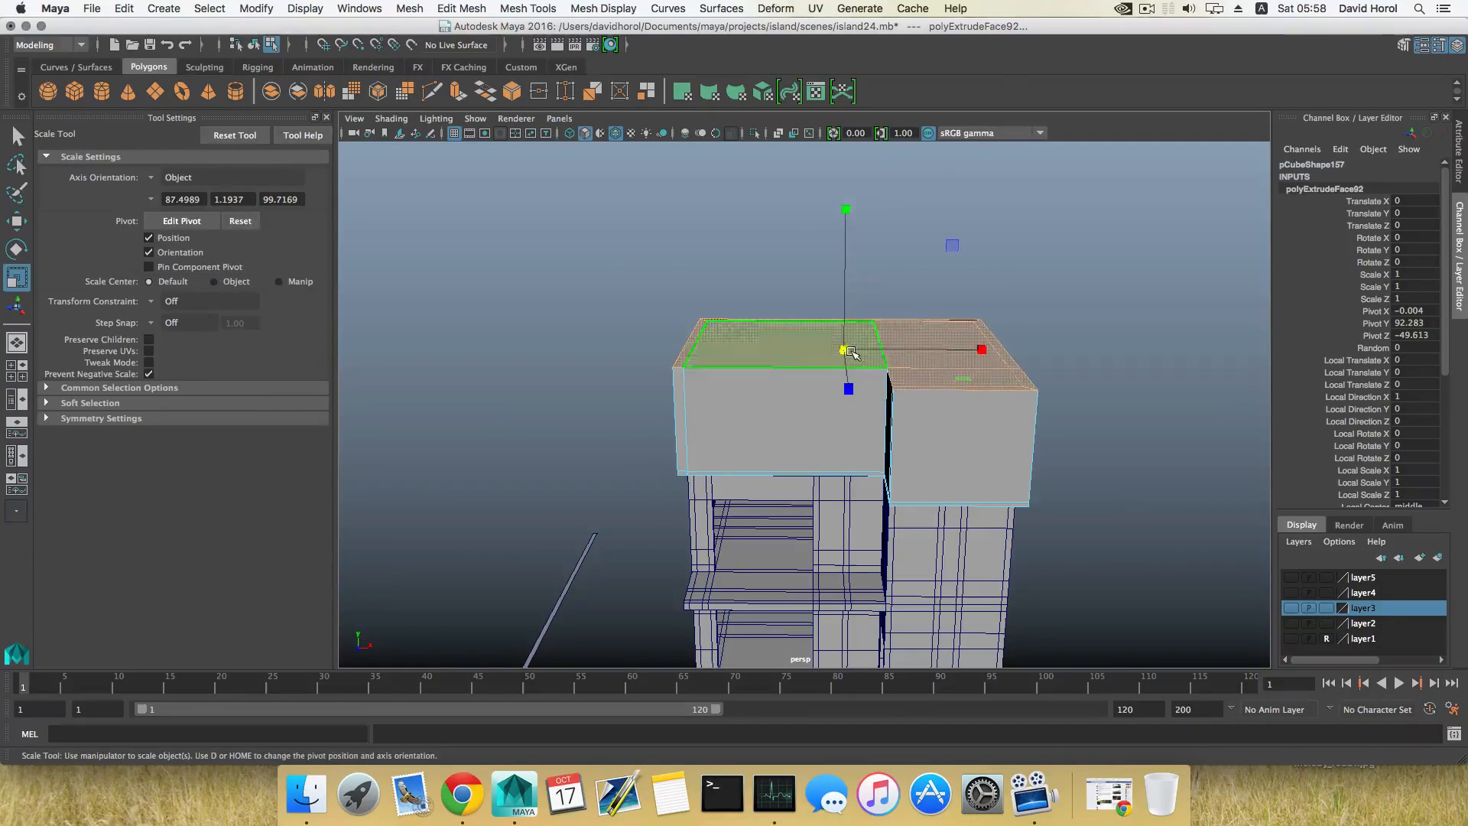
drag(843, 350, 771, 284)
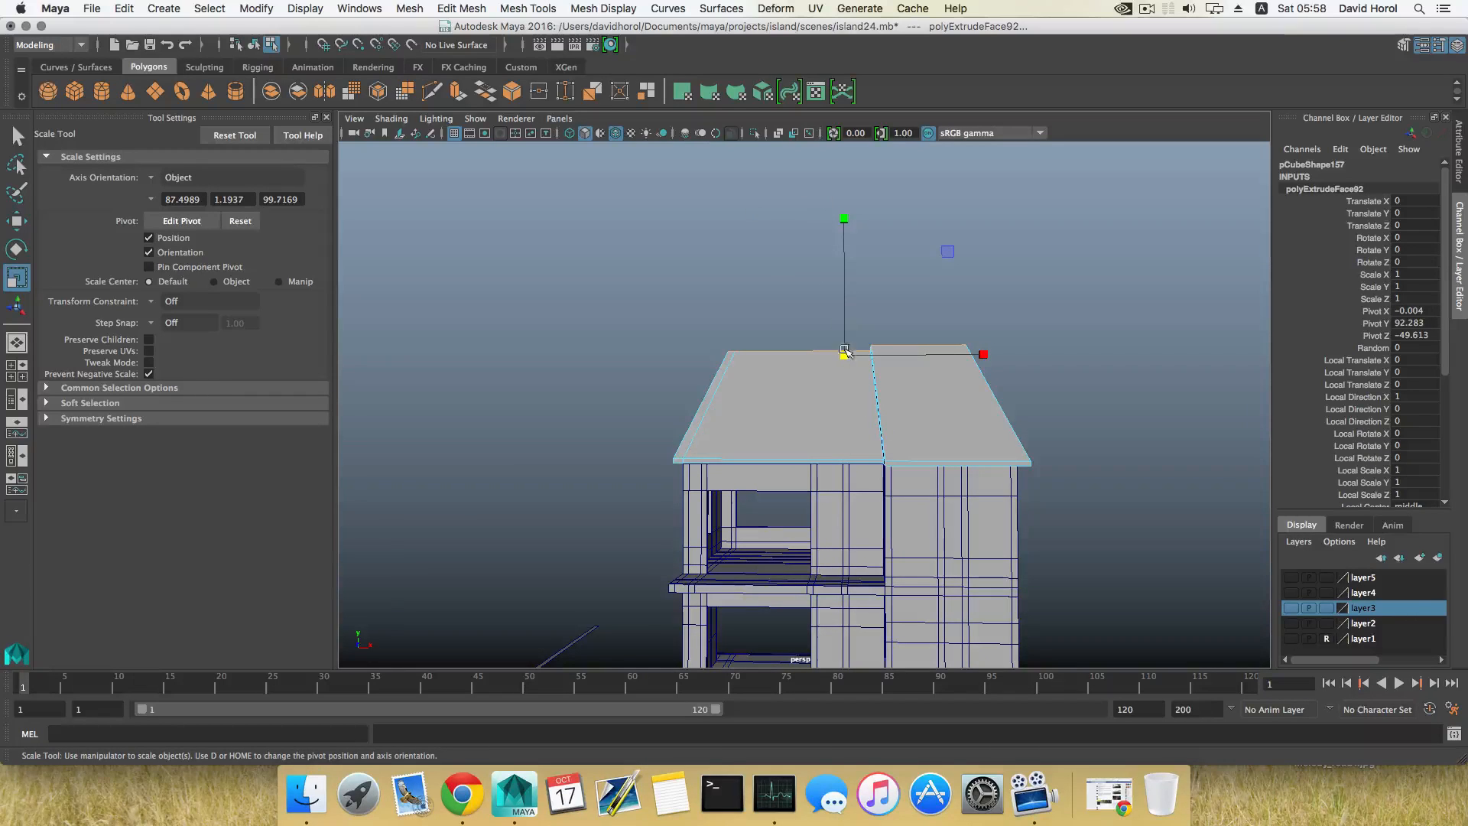
alt+middle_drag(936, 384, 911, 423)
Step: Move the top vertices at the wing's inner side along X onto its outer ones, narrowing the wing's top to a ridge
right_drag(908, 388, 847, 389)
alt+drag(849, 382, 827, 469)
alt+drag(835, 425, 849, 465)
key(w)
drag(936, 418, 913, 447)
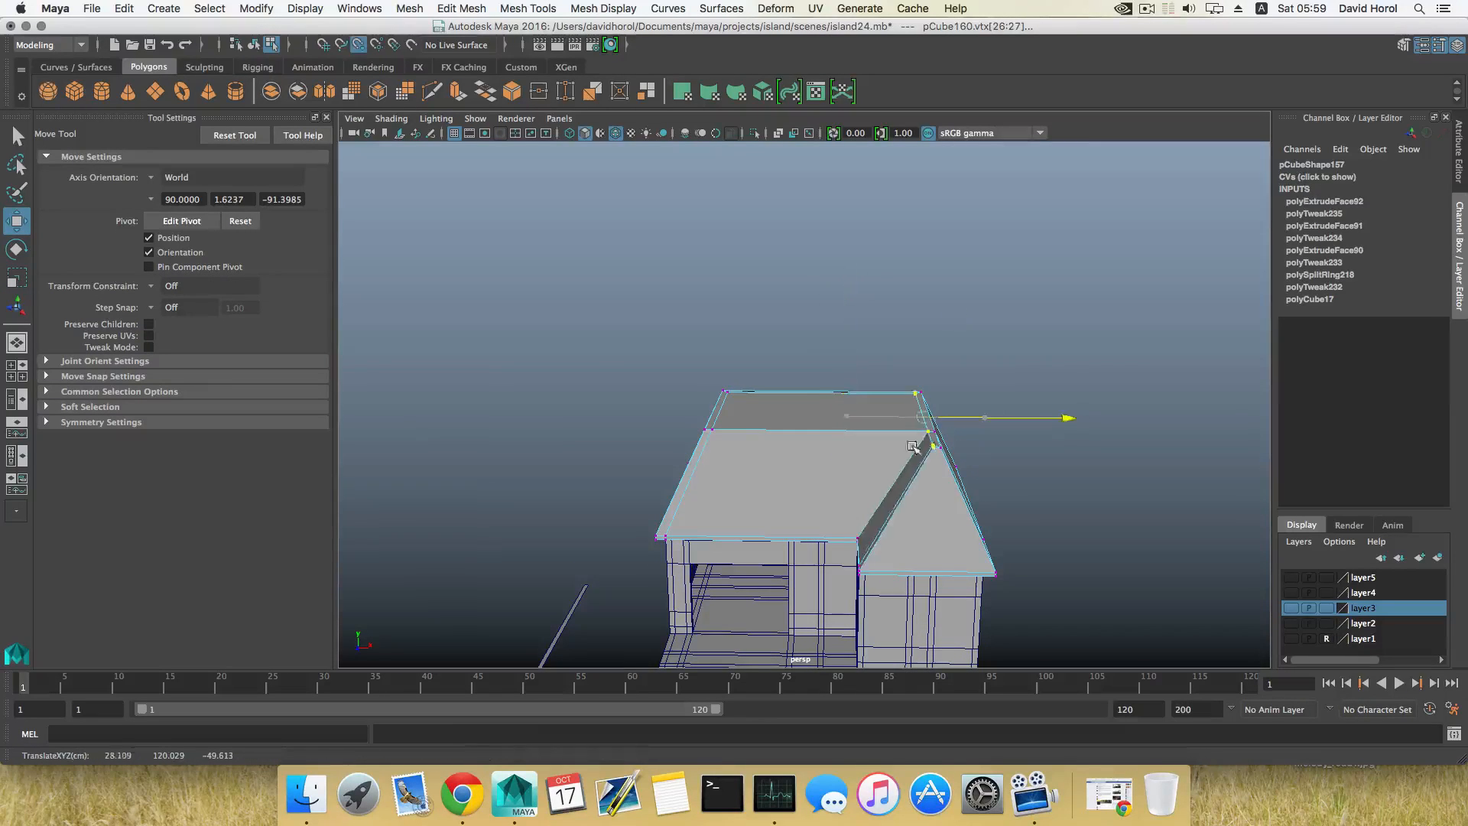
alt+drag(840, 520, 930, 507)
alt+middle_drag(930, 501, 933, 366)
alt+drag(933, 366, 736, 467)
Step: Select the rear top vertices of the main roof and move them forward along Z to flatten the rear slope
right_drag(747, 389, 747, 422)
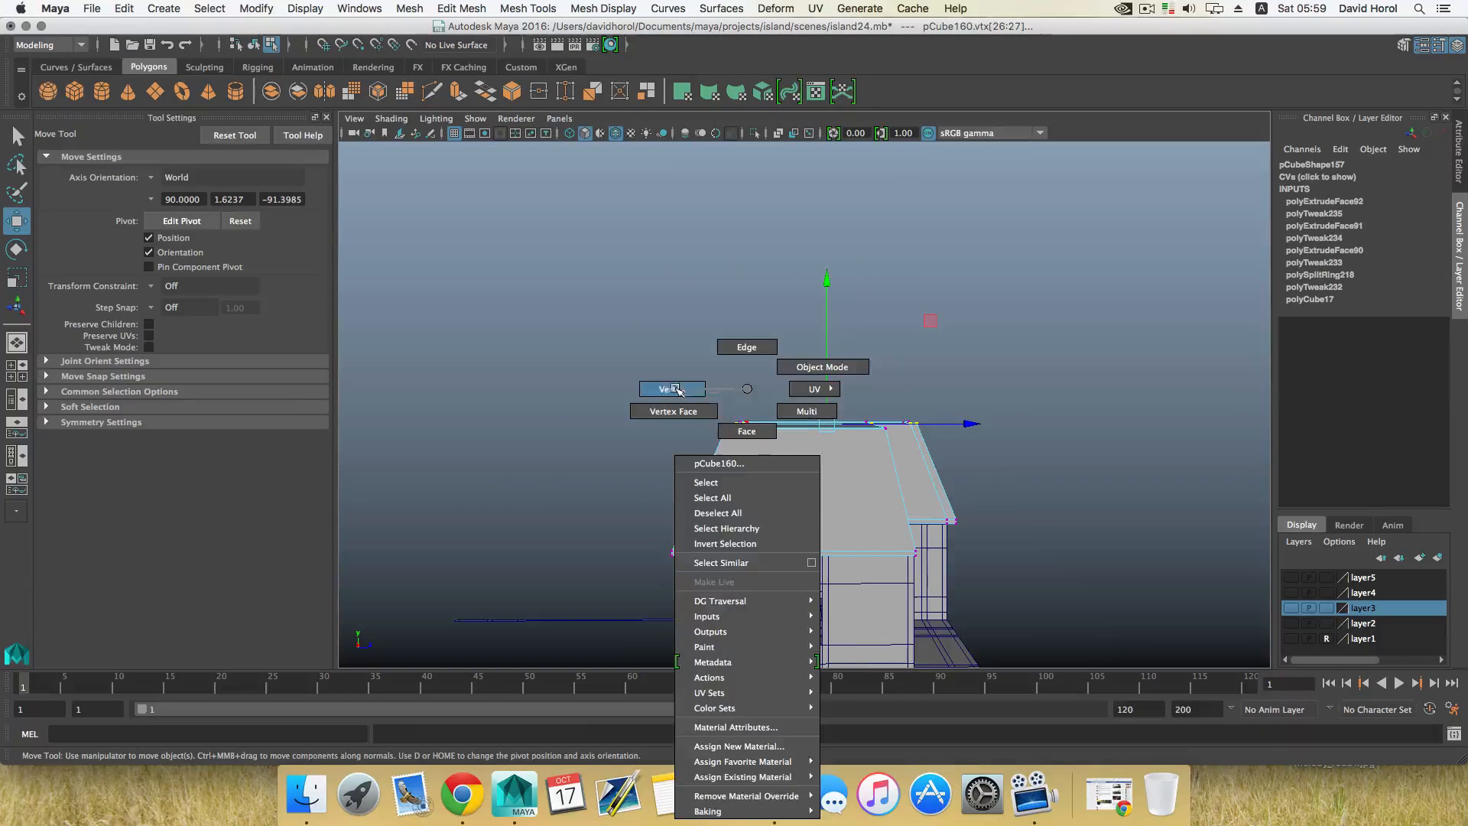
right_drag(678, 390, 674, 390)
alt+drag(677, 406, 787, 496)
alt+drag(788, 495, 749, 479)
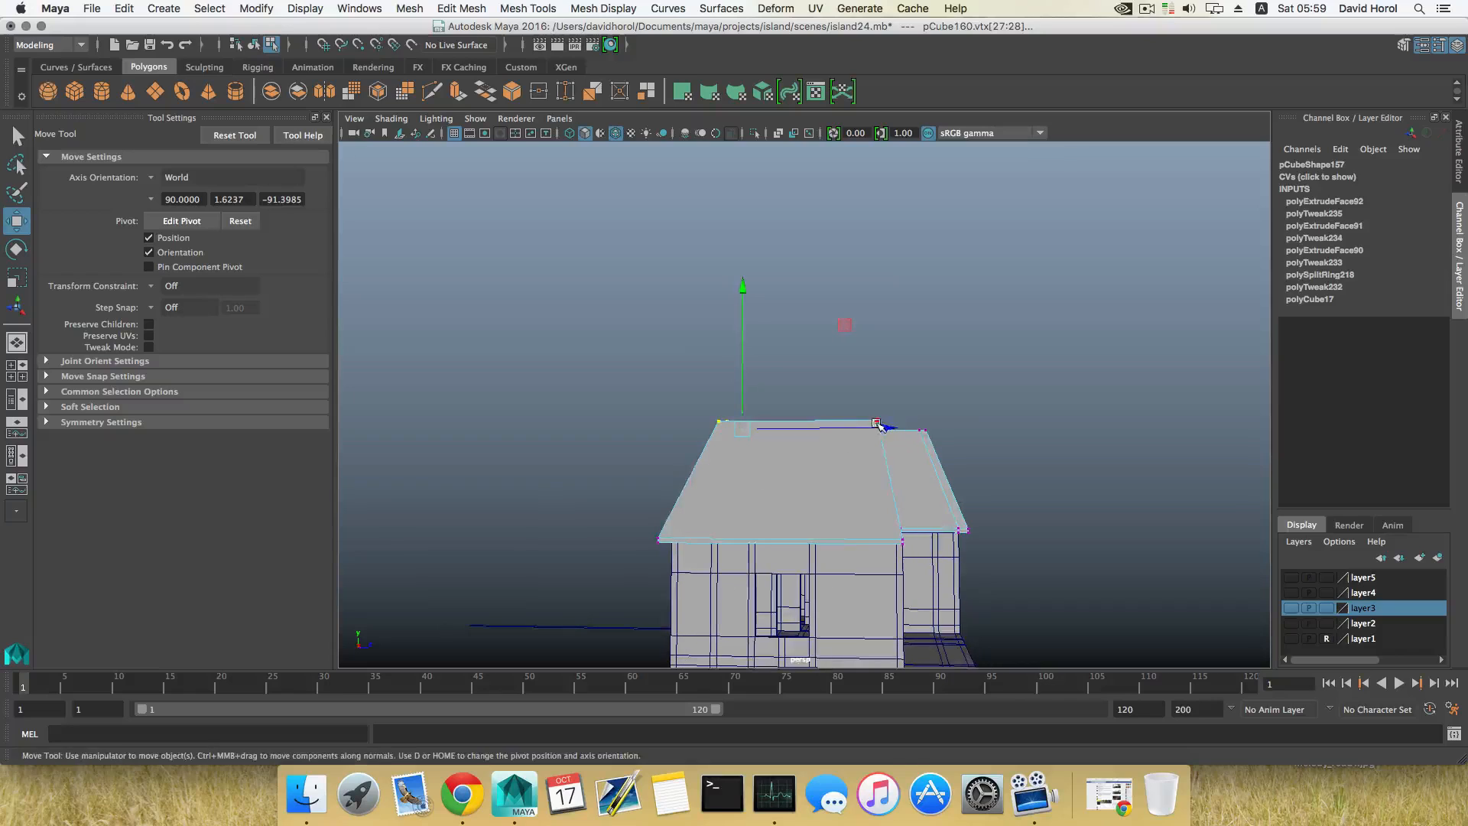
drag(878, 425, 947, 438)
alt+drag(918, 437, 886, 456)
Step: Move the main roof's front top vertices back along Z, close to the rear ones, to form a narrow ridge
drag(859, 376, 873, 422)
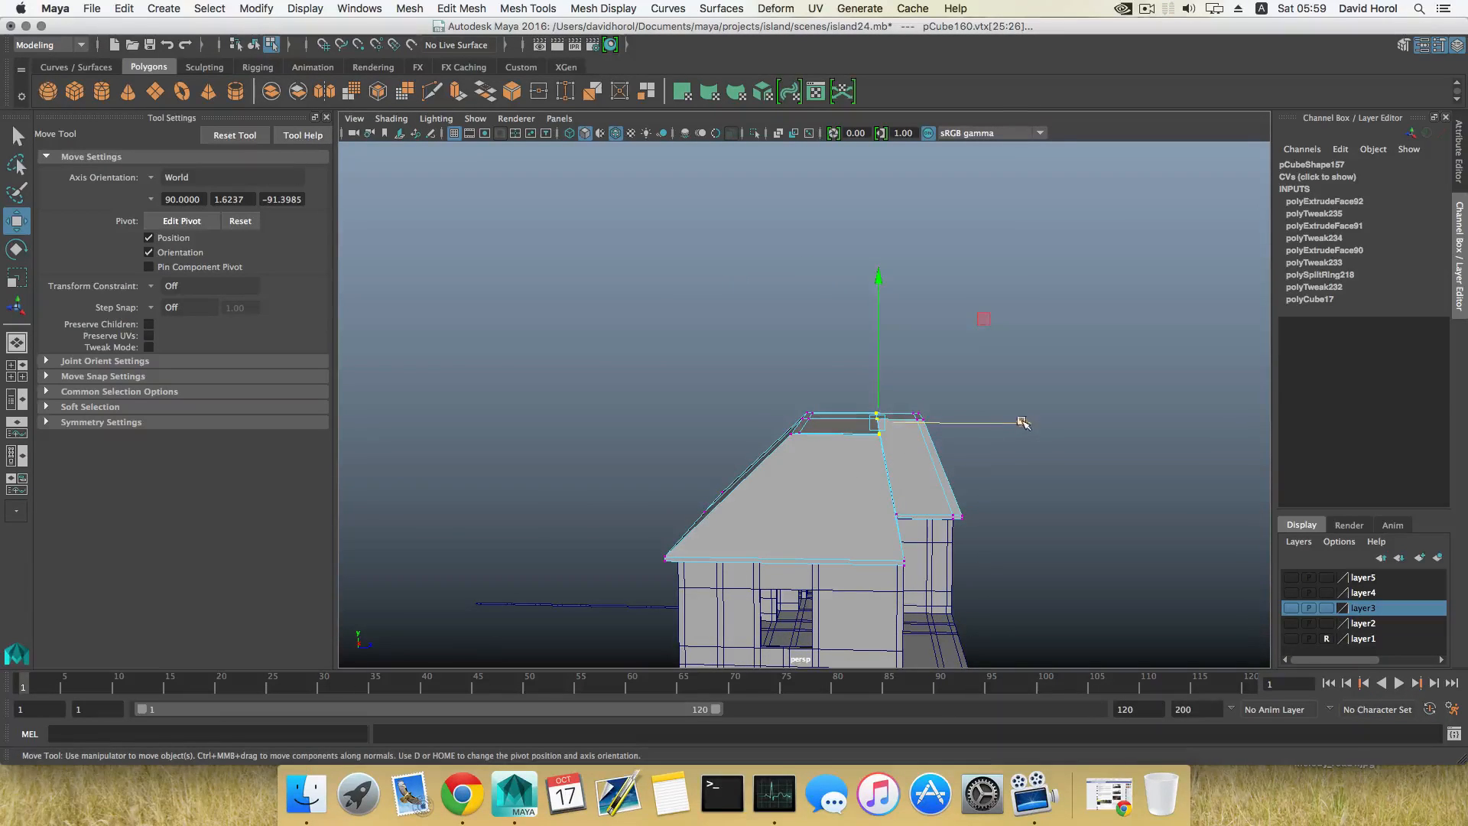
drag(1020, 423, 633, 459)
alt+middle_drag(632, 458, 696, 452)
alt+drag(695, 452, 815, 464)
key(F8)
Step: Move the top vertices at the wing's front end back along Z to about -32 so that end slopes more
right_drag(824, 389, 751, 391)
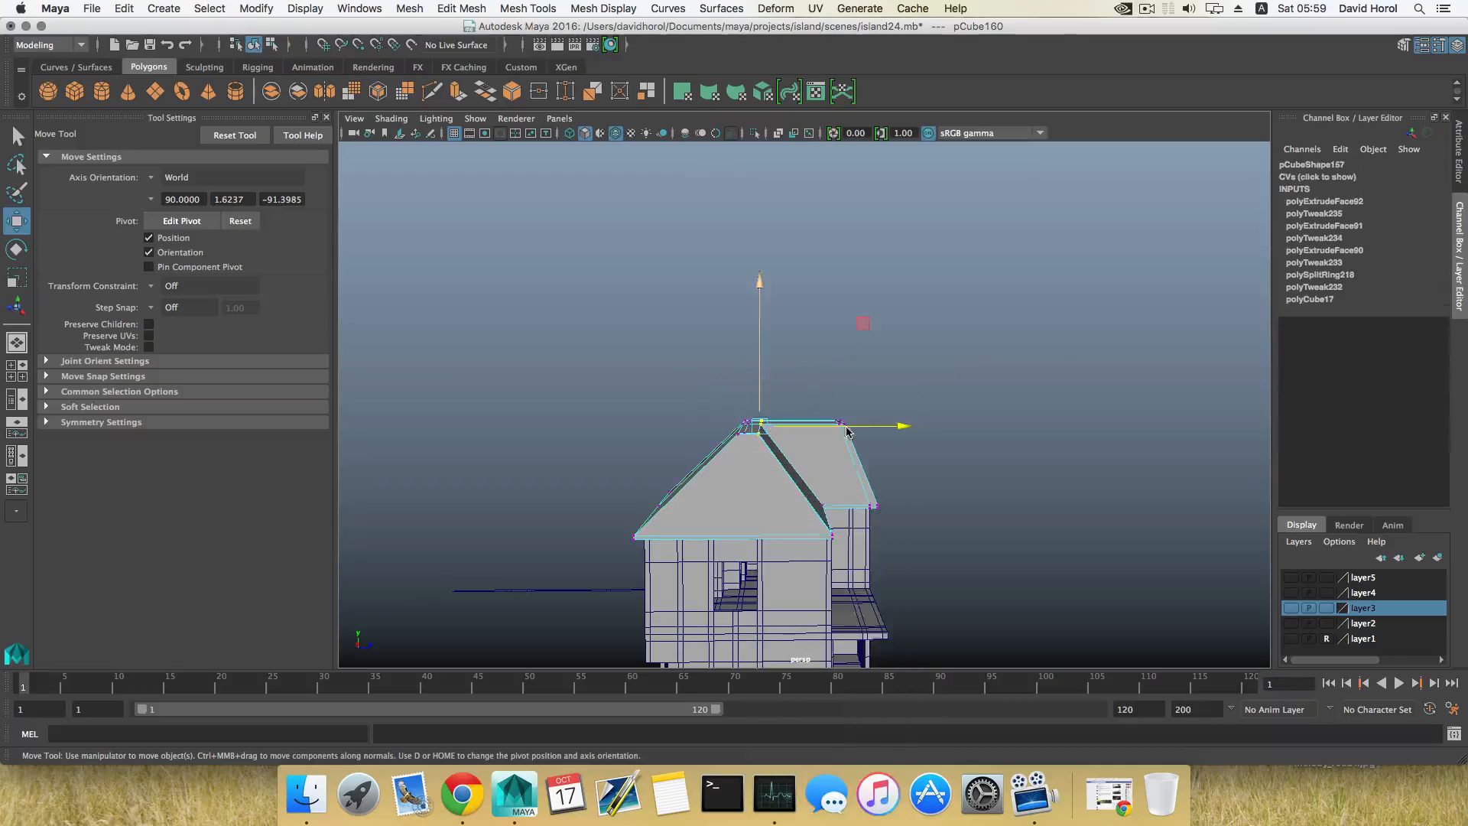
drag(820, 397, 895, 462)
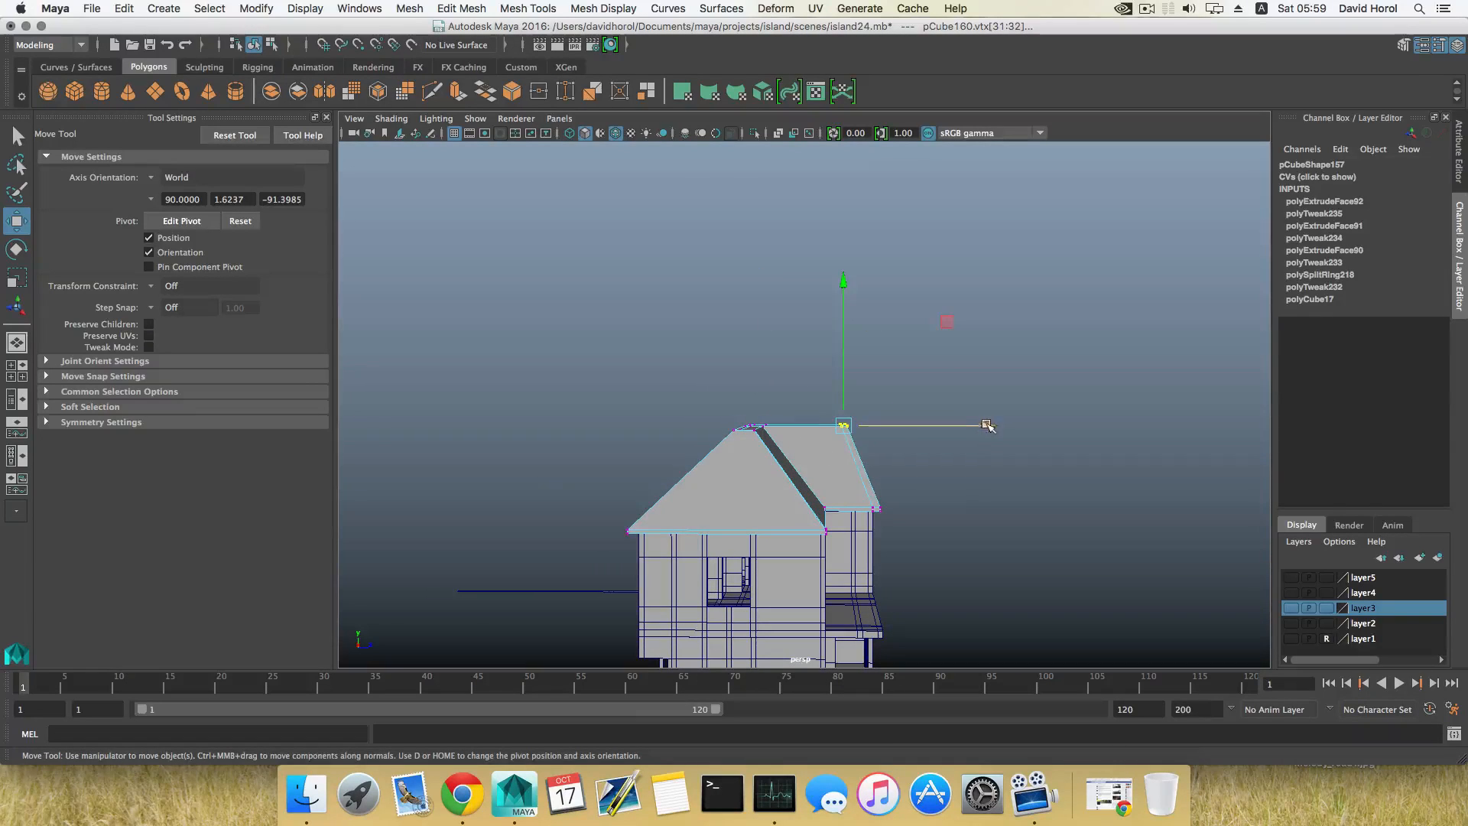
drag(986, 426, 962, 425)
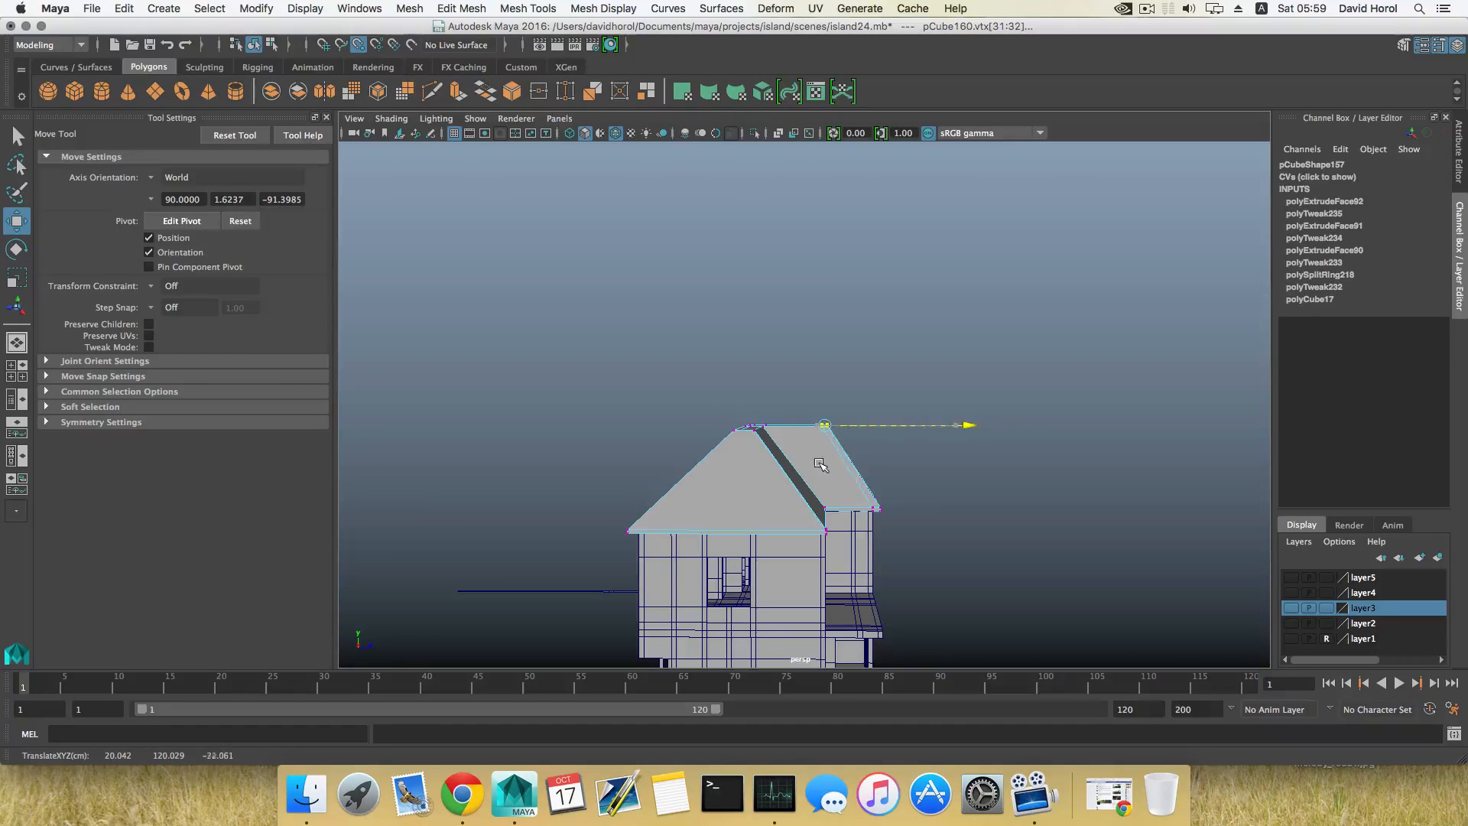
mouse_move(825, 511)
alt+mouse_down()
mouse_move(849, 493)
mouse_move(822, 487)
alt+mouse_up()
drag(978, 430, 969, 431)
alt+right_drag(911, 532, 997, 538)
alt+middle_drag(948, 540, 945, 514)
alt+drag(944, 514, 945, 516)
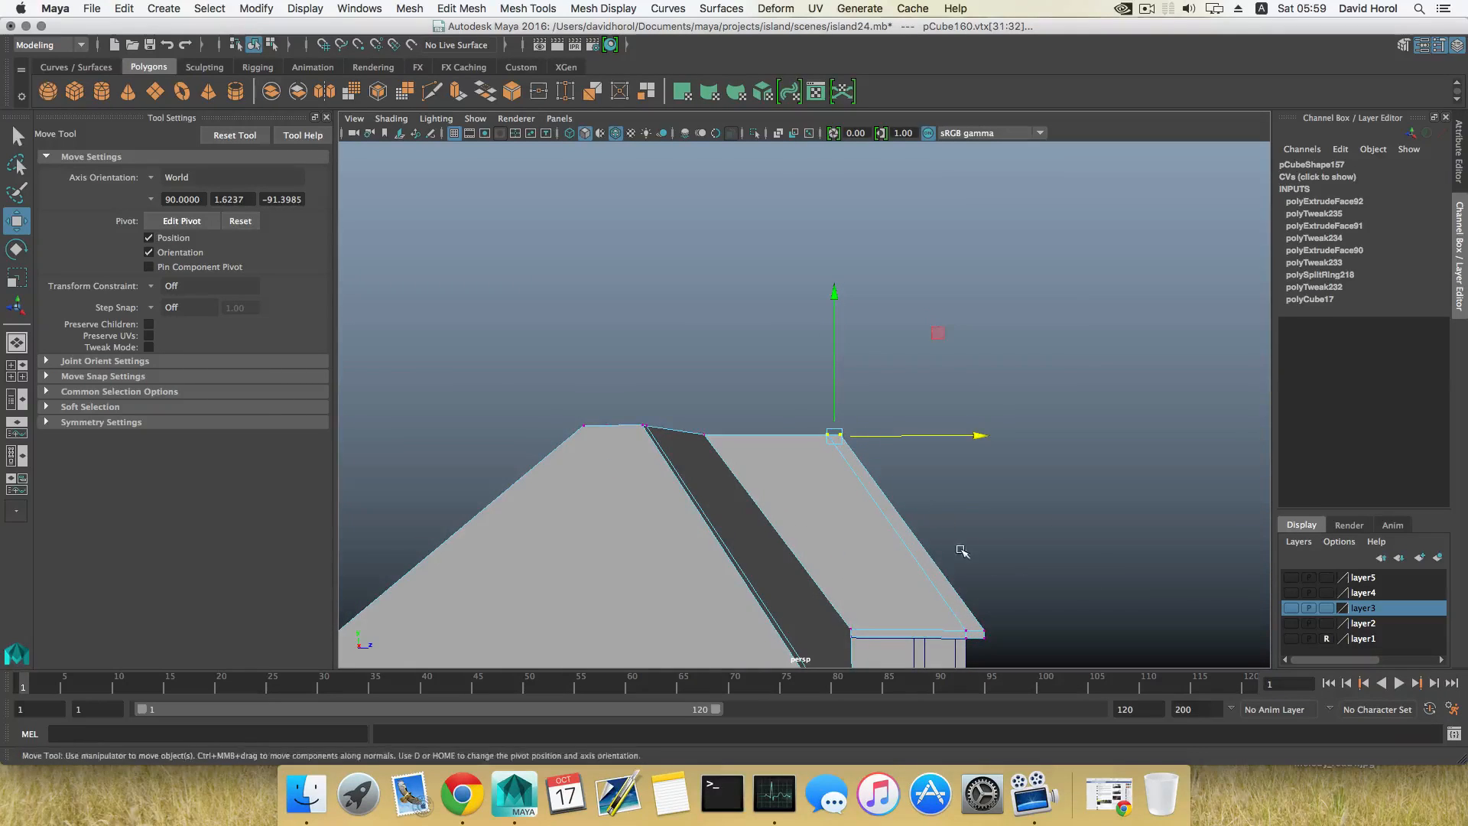
Step: Move the outermost pair of vertices at the wing's front ridge end along Z to about -31.9
alt+middle_drag(957, 547, 909, 465)
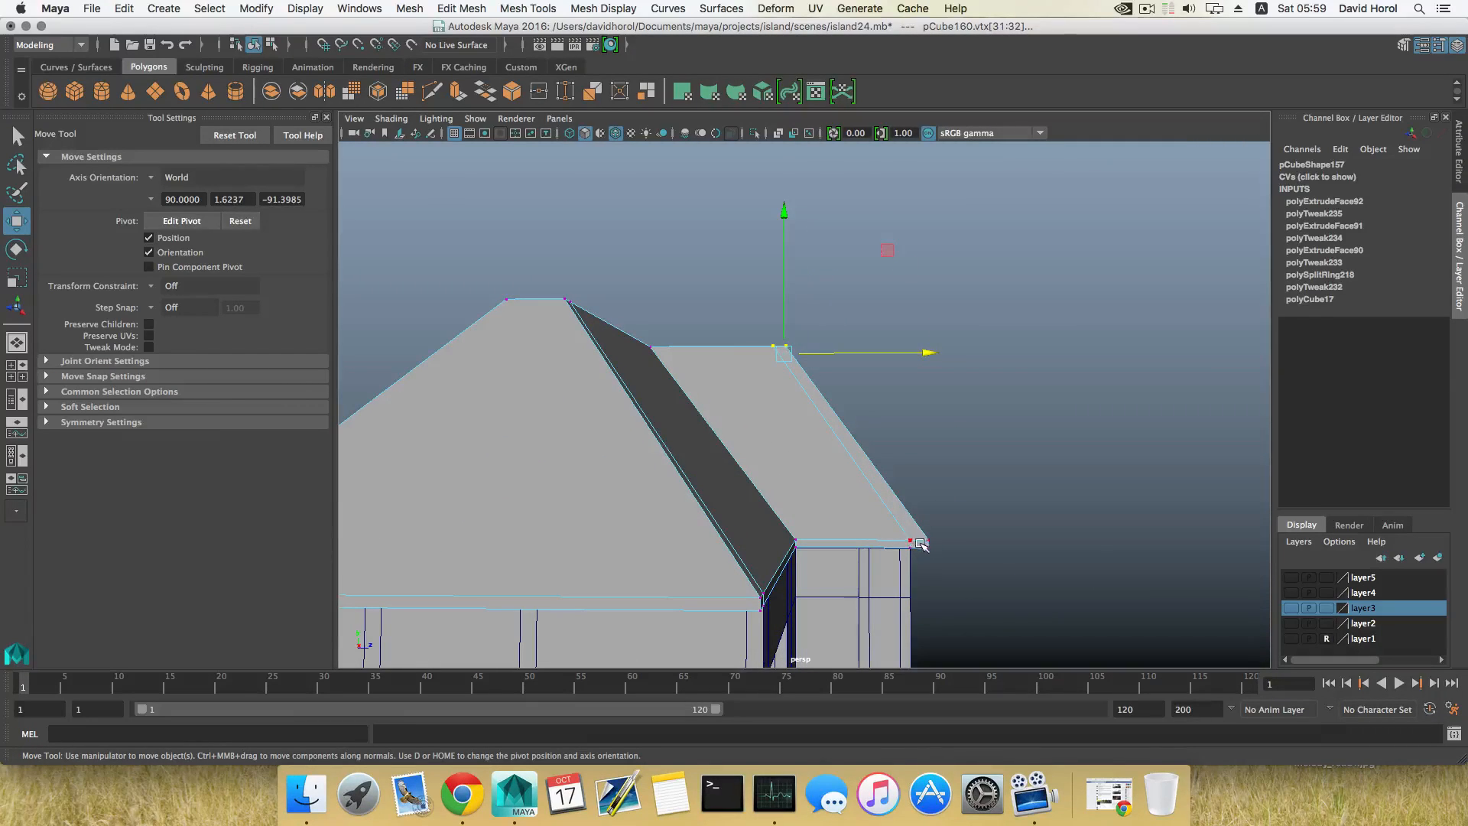
alt+middle_drag(780, 362, 842, 479)
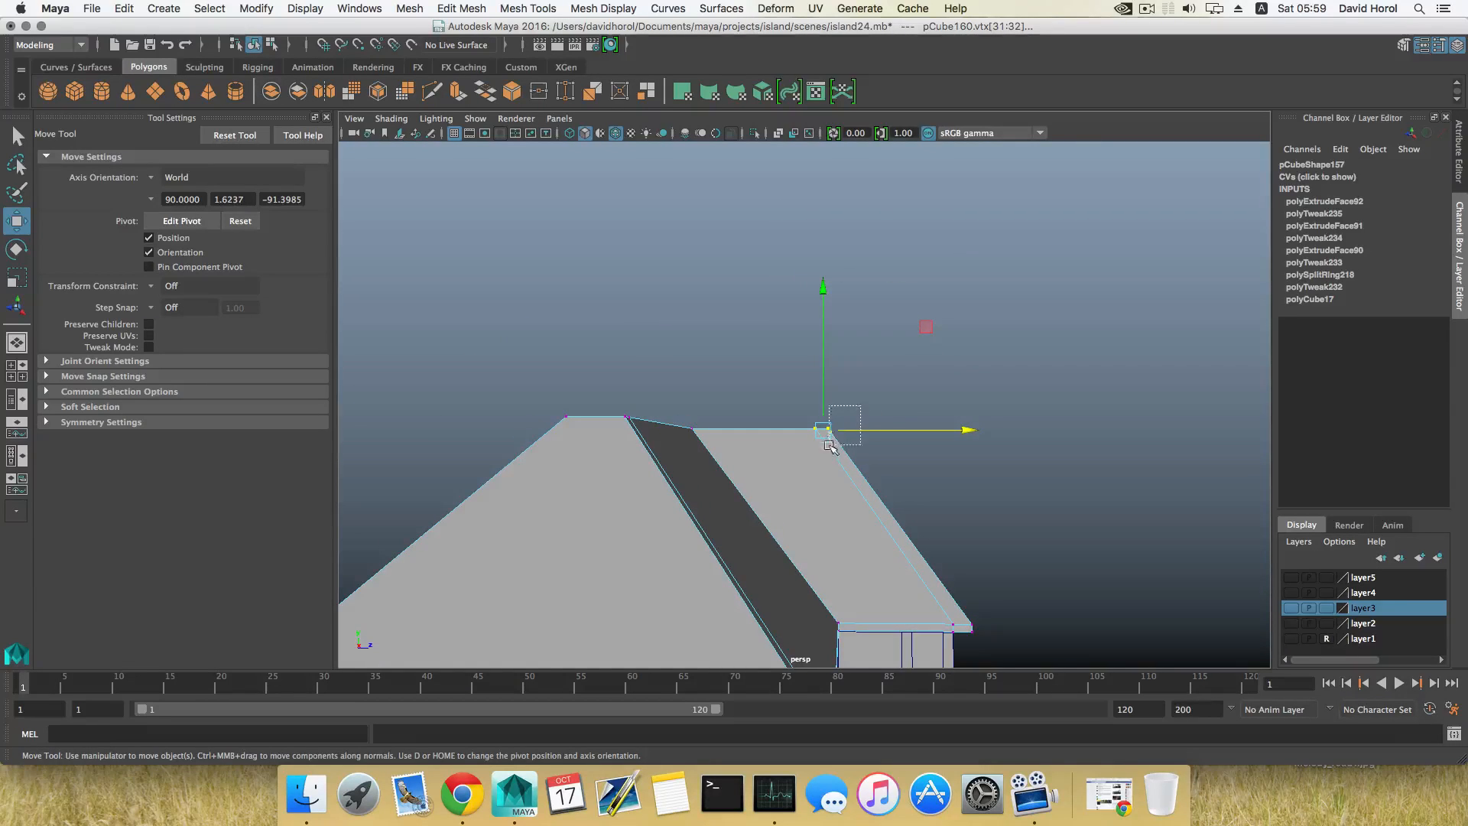
drag(830, 448, 831, 447)
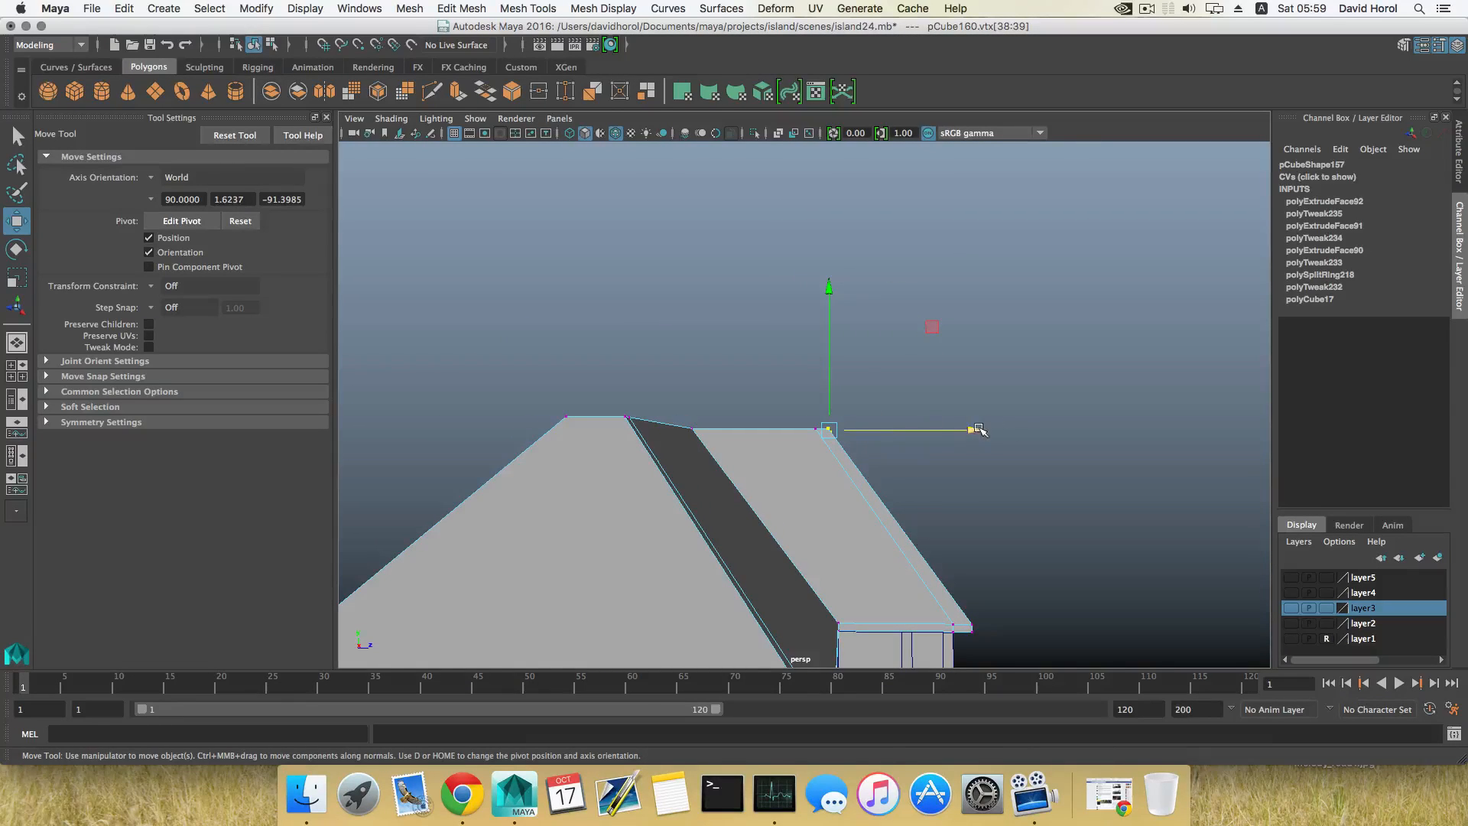
drag(979, 430, 977, 429)
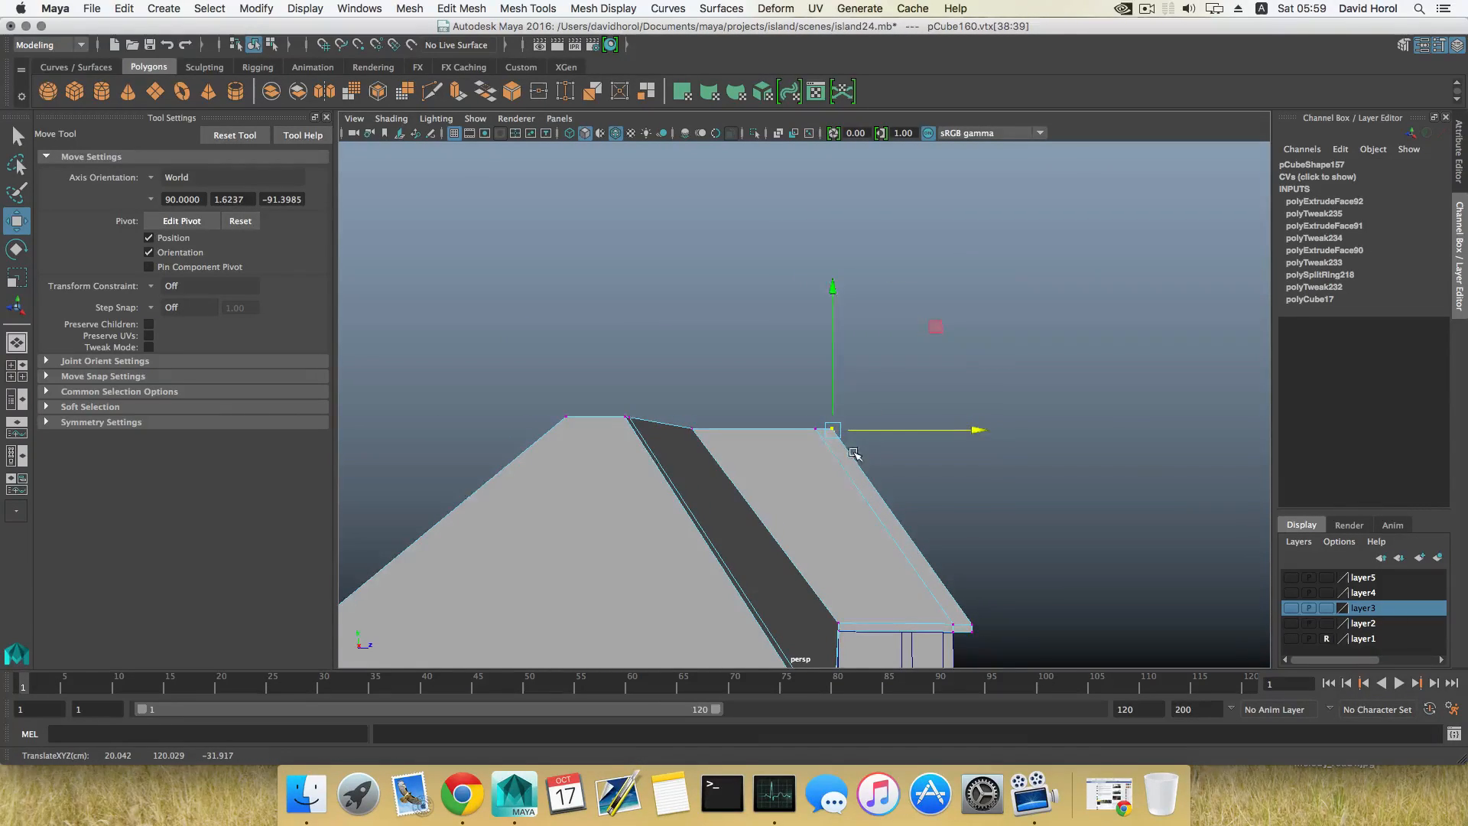
alt+drag(854, 453, 885, 518)
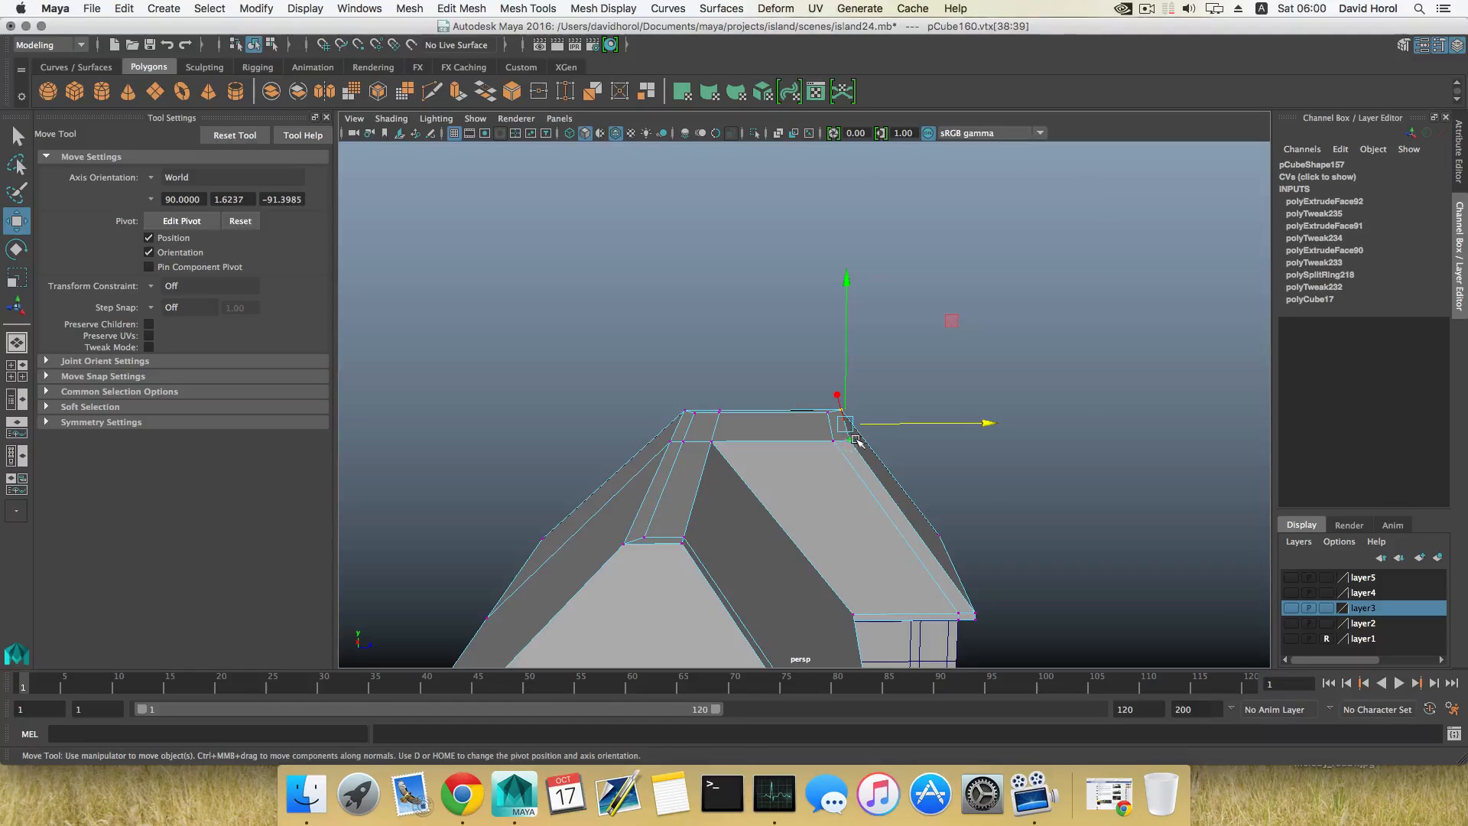
key(F8)
Step: Insert two edge loops running from ridge to eaves across the main roof's rear slope
key(f)
alt+drag(846, 436, 732, 451)
shift+right_drag(744, 452, 741, 439)
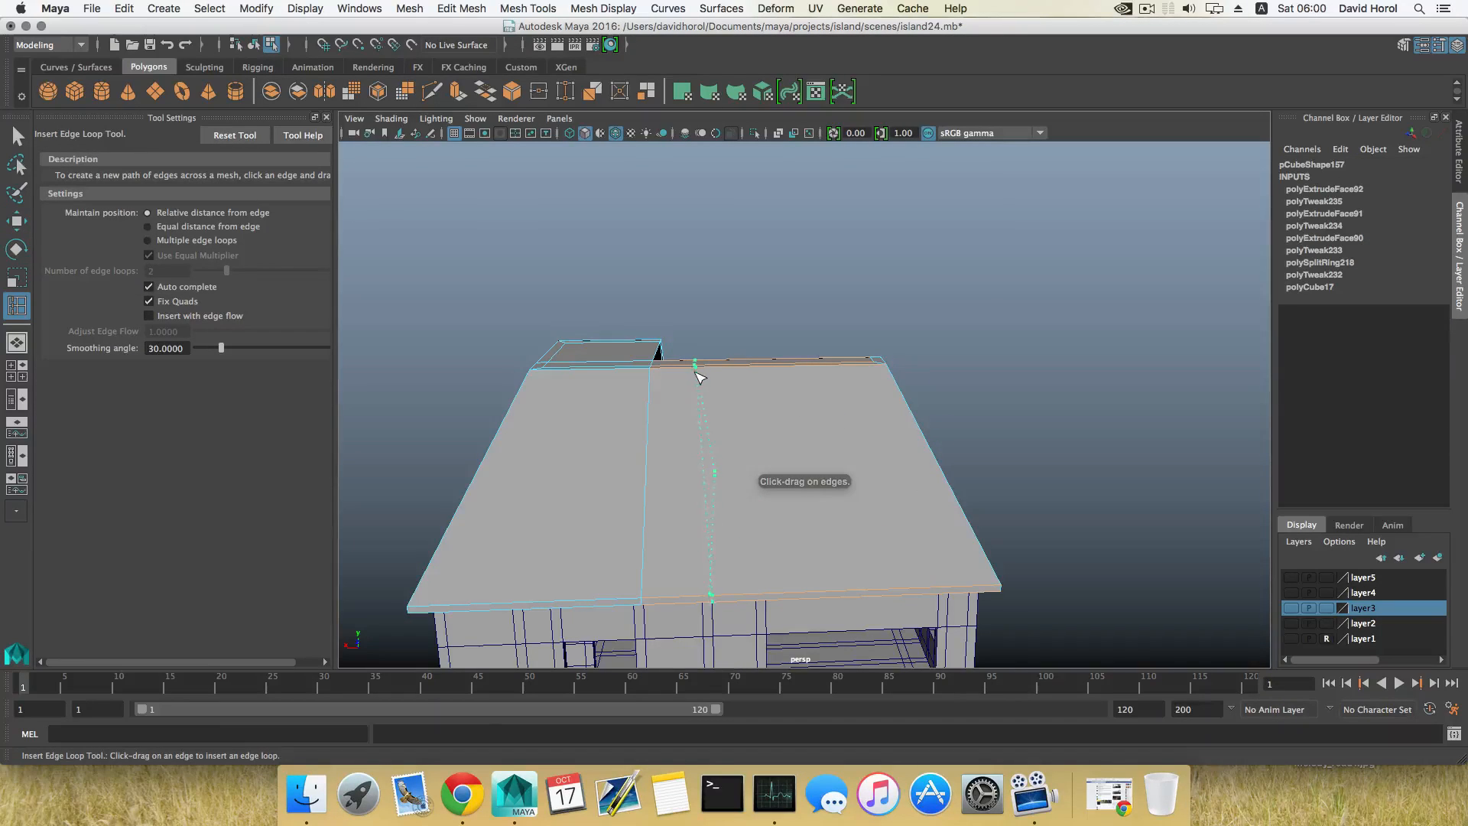
click(696, 370)
click(802, 367)
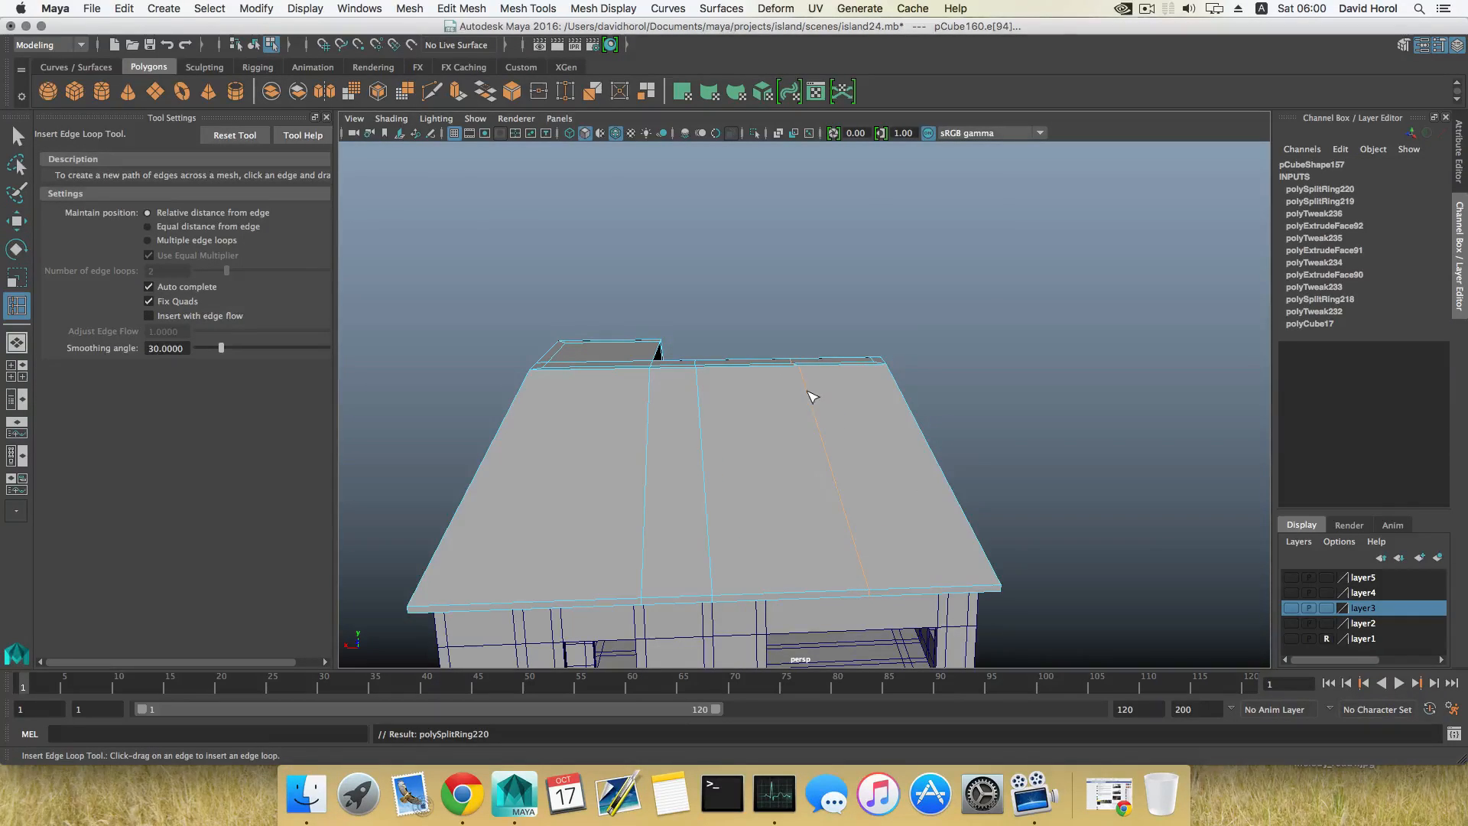
Step: Flatten both new edge loops on the rear slope by scaling each along X so they run straight
key(e)
key(w)
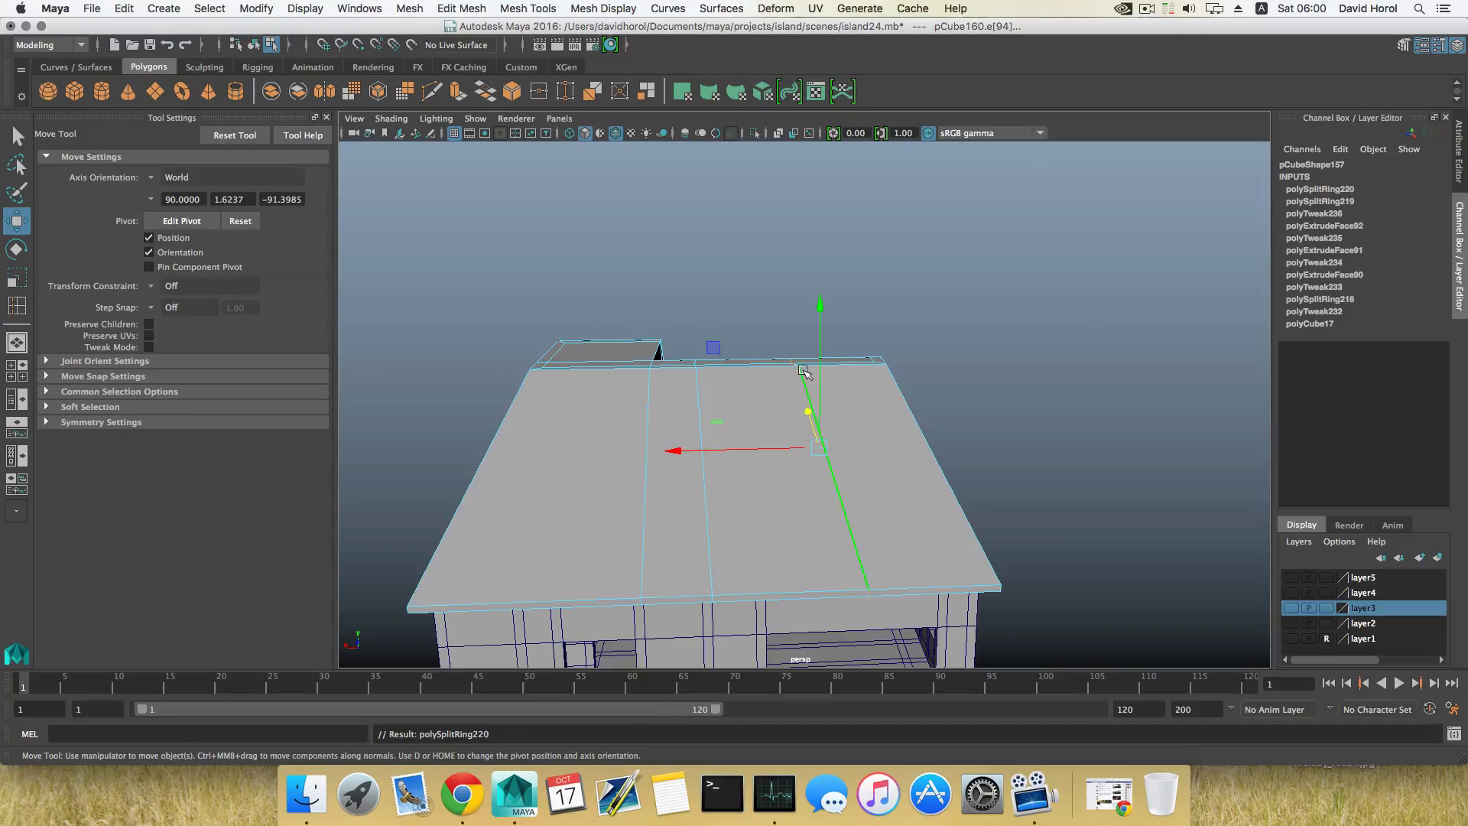
key(r)
drag(667, 453, 812, 452)
double_click(697, 459)
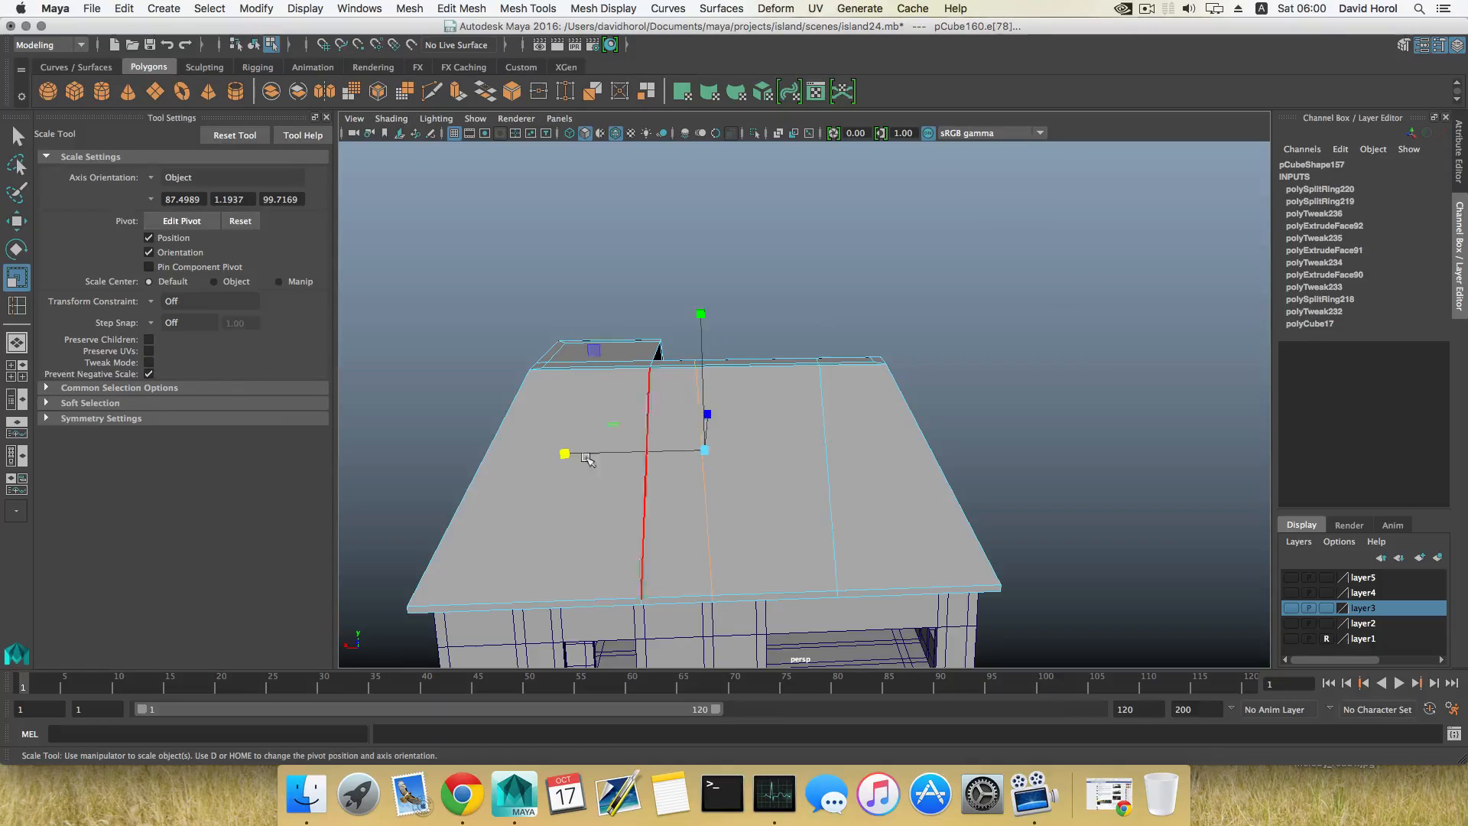
drag(564, 452, 724, 469)
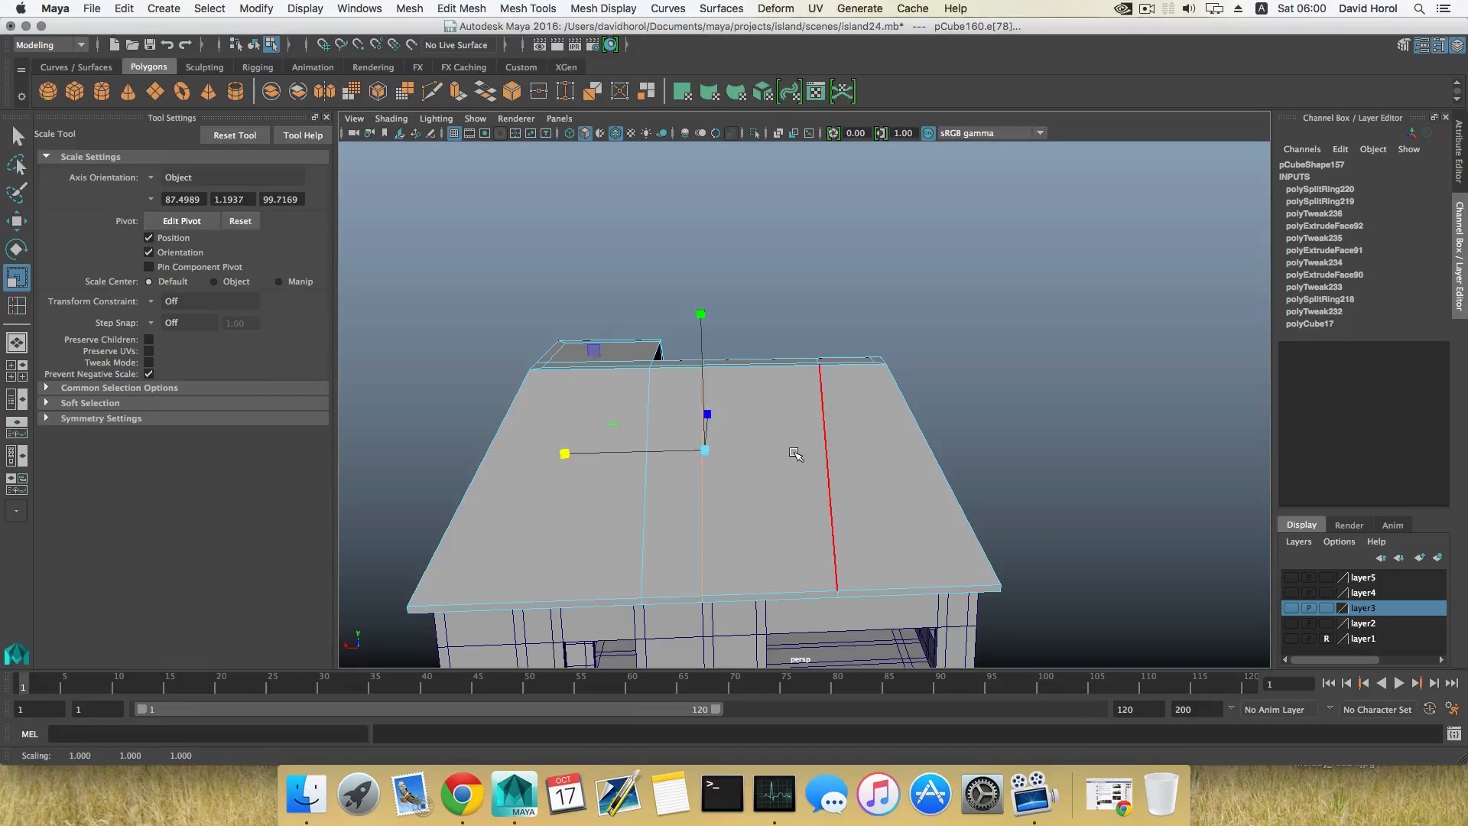
Step: Shift the new edge loop nearer the wing along X to even out the spacing, and return to object selection
key(w)
drag(632, 453, 668, 456)
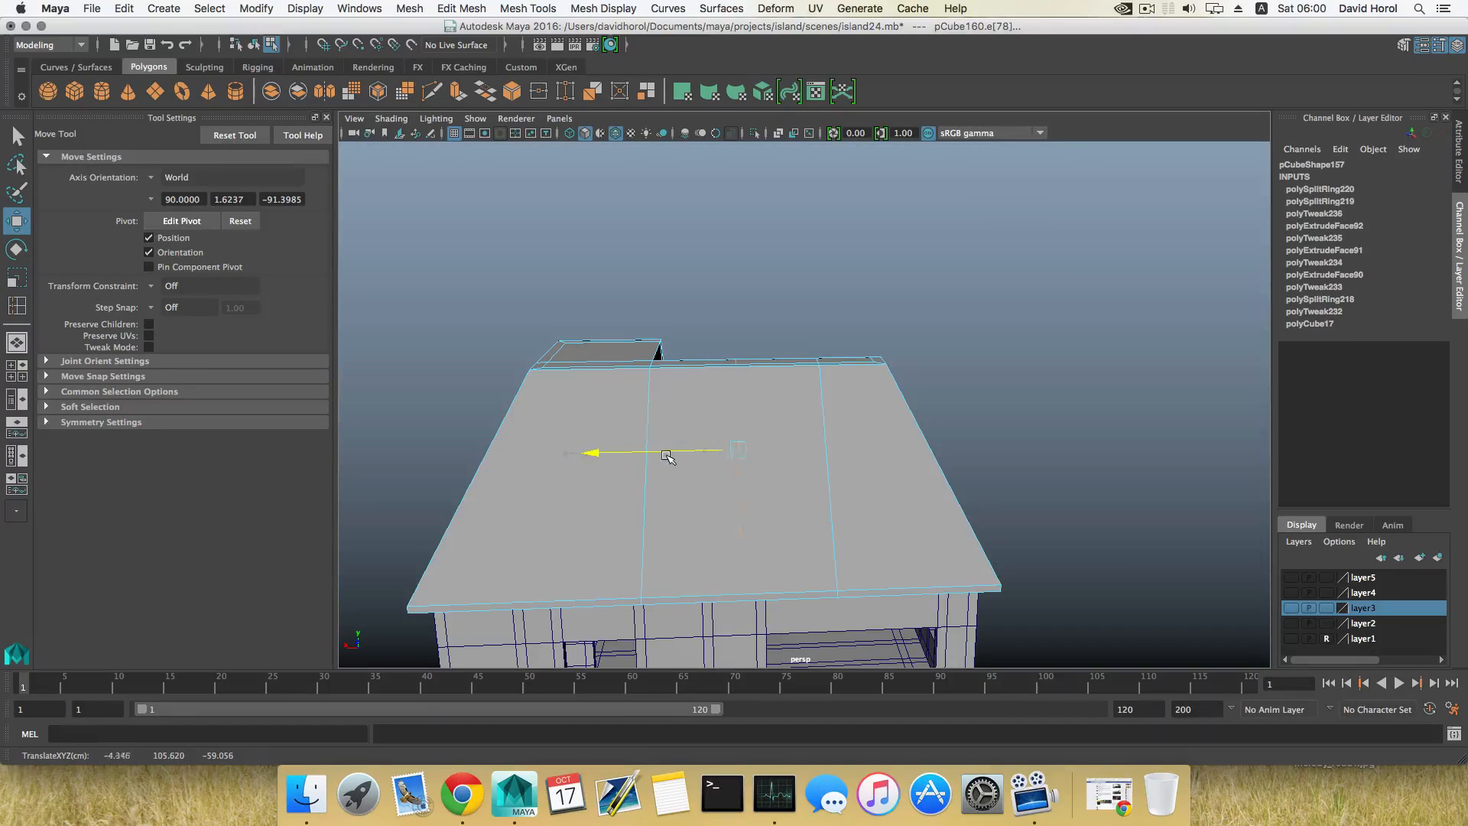
click(832, 462)
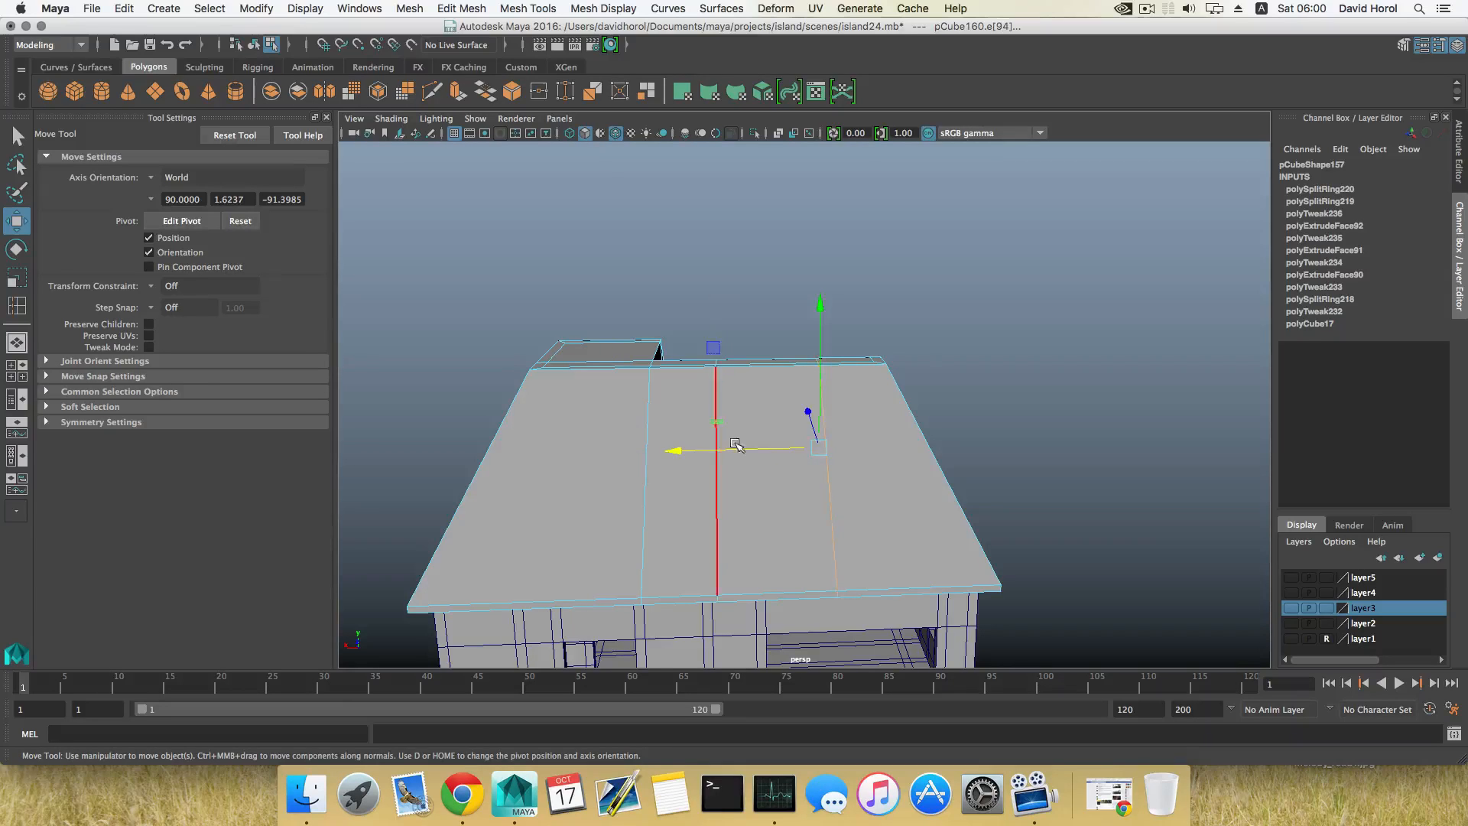
alt+drag(717, 457, 803, 485)
key(F8)
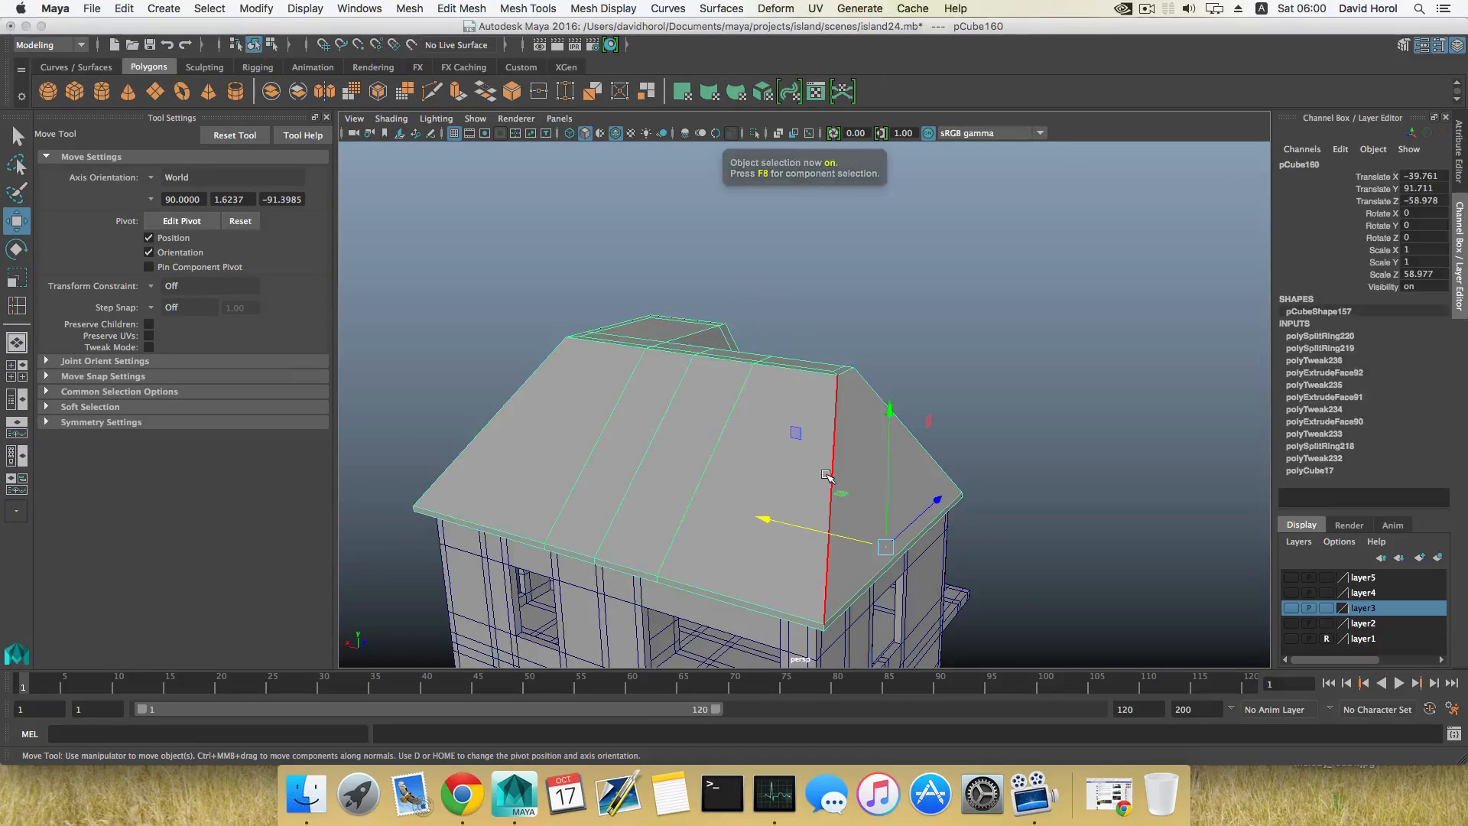
Step: Insert two horizontal edge loops around the roof slopes, one in the upper part and one nearer the eaves
shift+right_drag(812, 437, 730, 456)
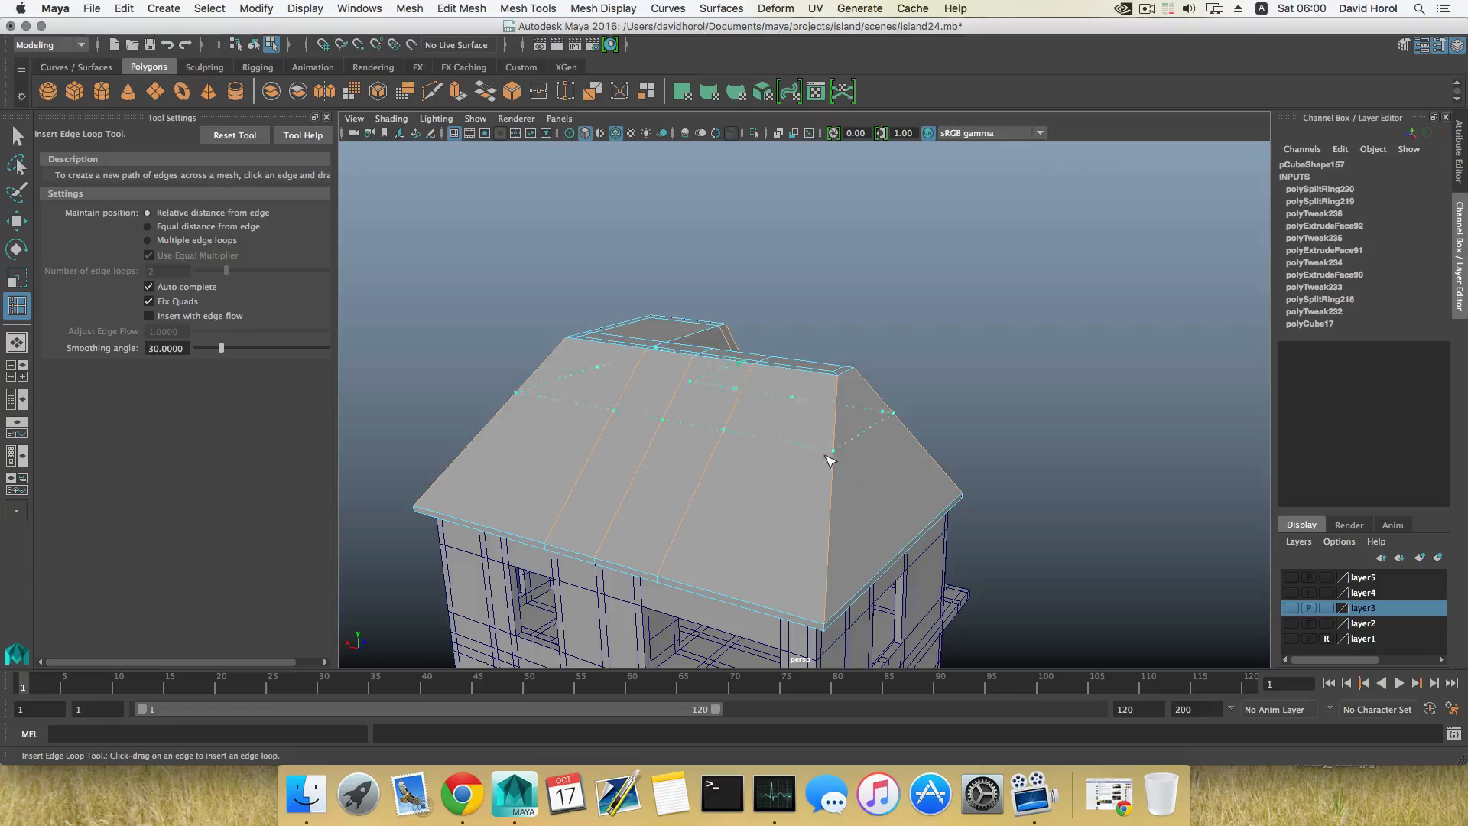
click(830, 447)
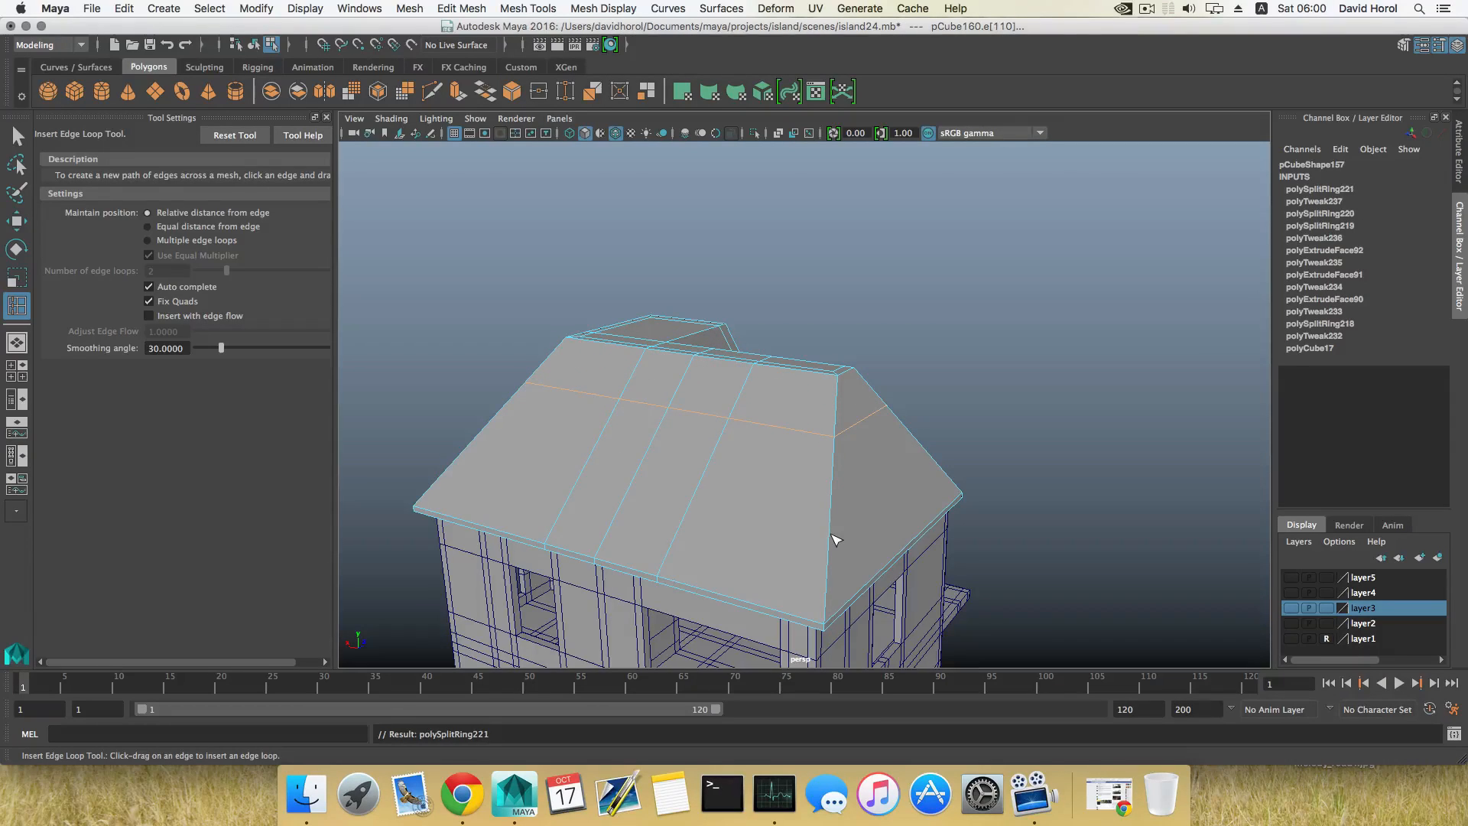
drag(828, 538, 695, 418)
right_drag(693, 389, 698, 434)
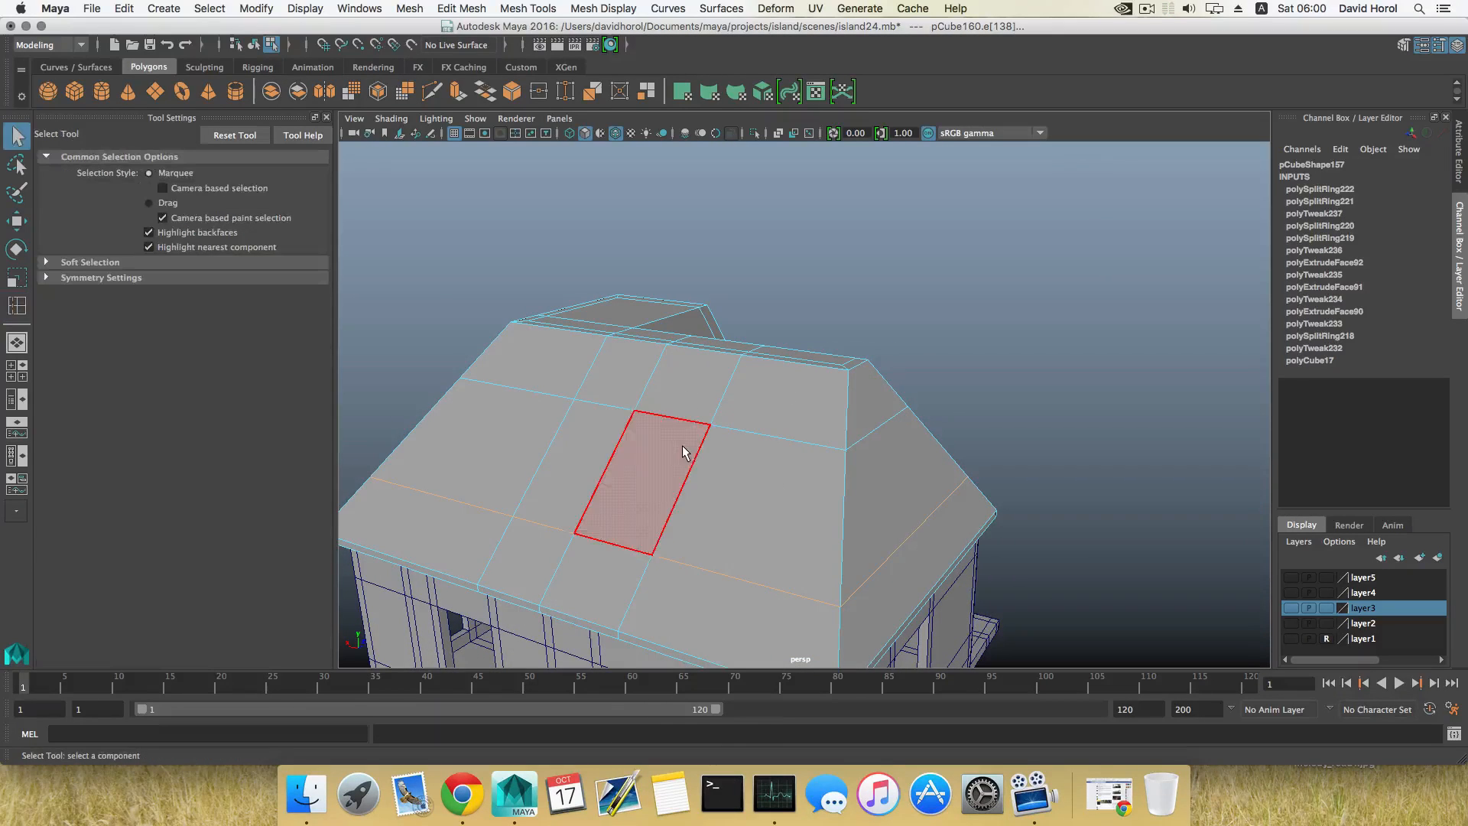
Step: Insert two ridge-to-eaves edge loops close inside the pair bordering the rear slope's centre panel, forming narrow vertical strips
alt+drag(683, 462, 791, 454)
key(F8)
shift+right_drag(790, 454, 723, 459)
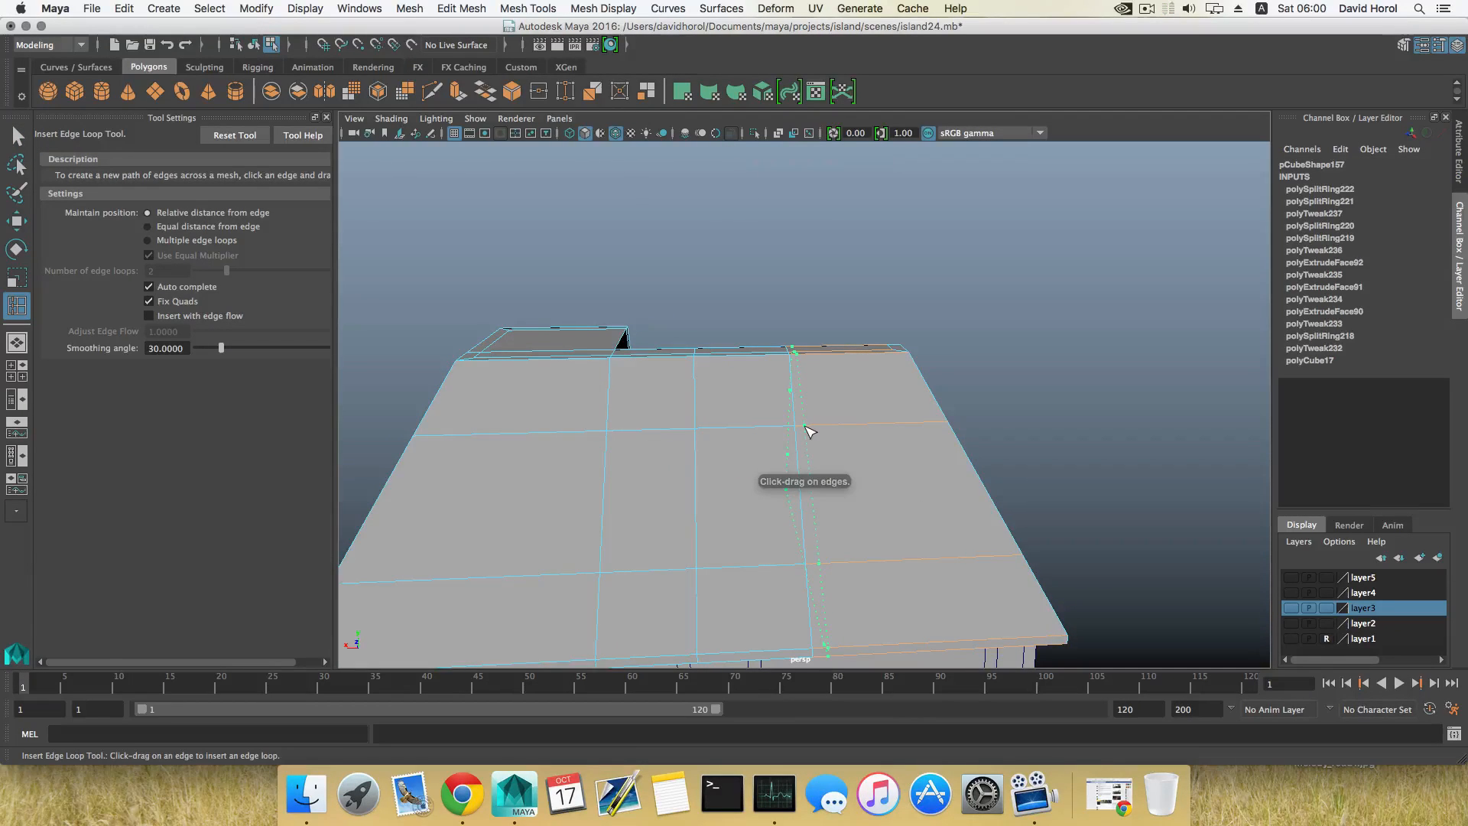
key(z)
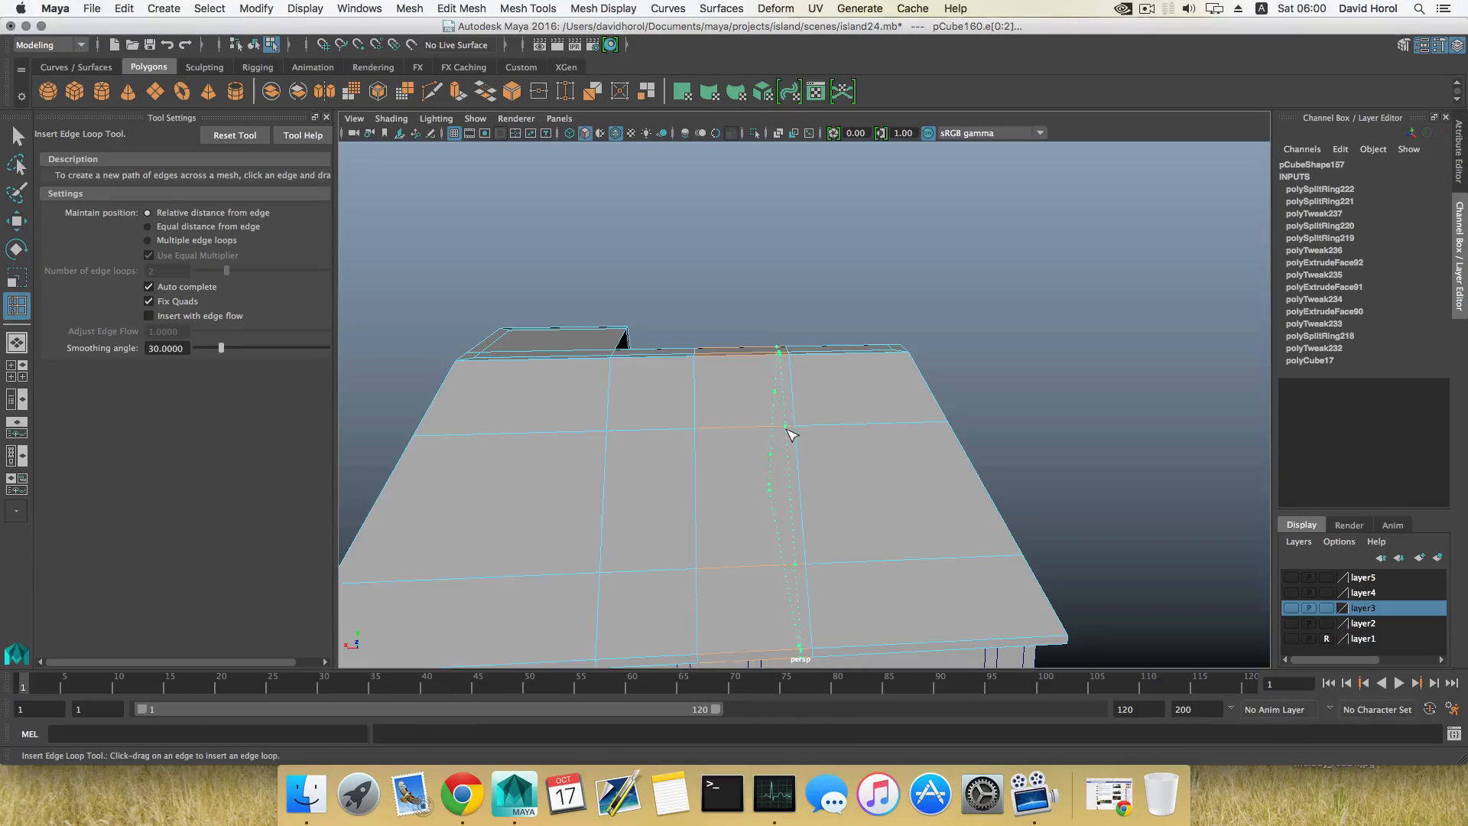
click(792, 435)
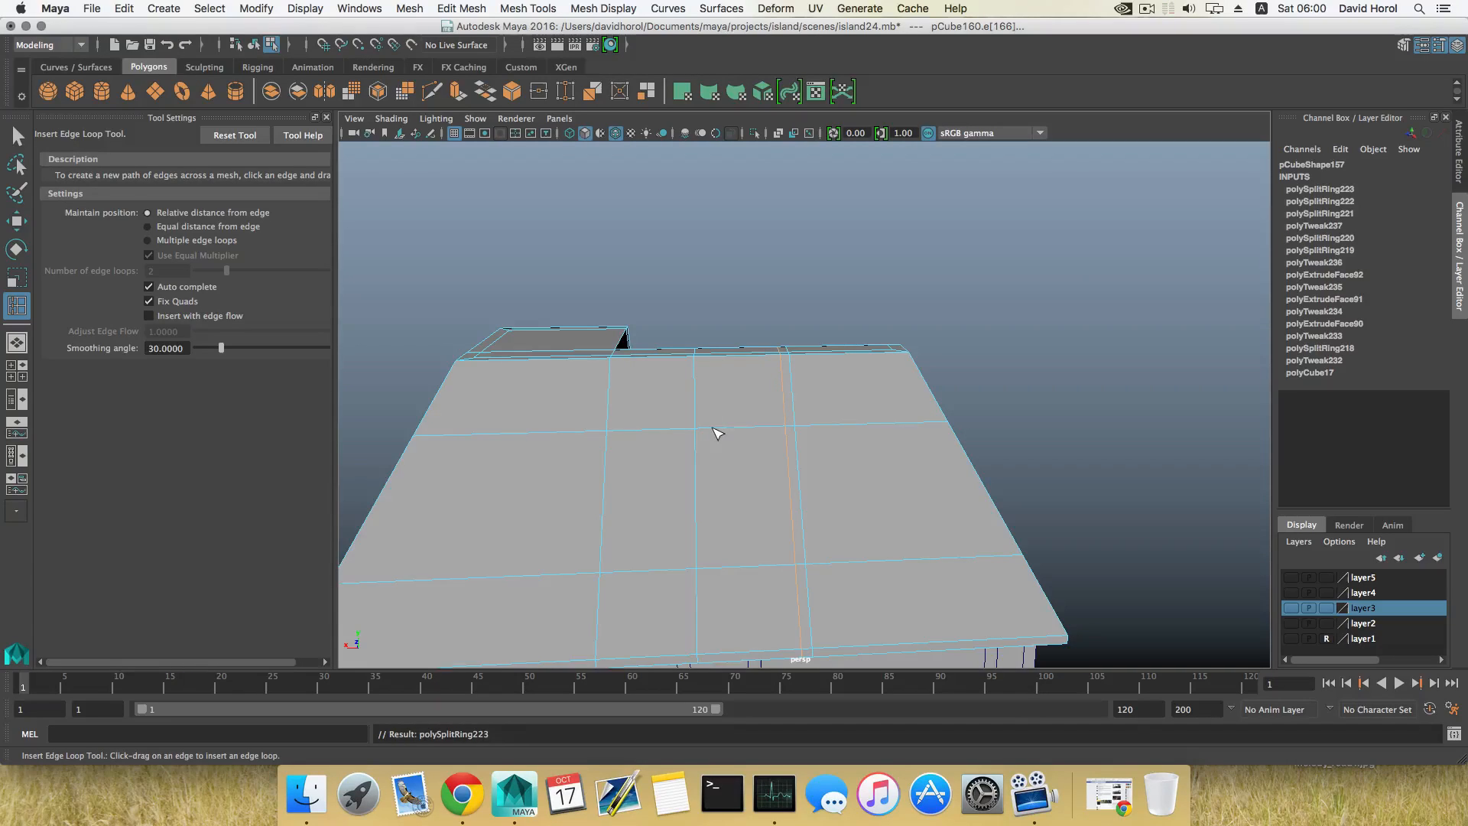
drag(710, 437, 712, 368)
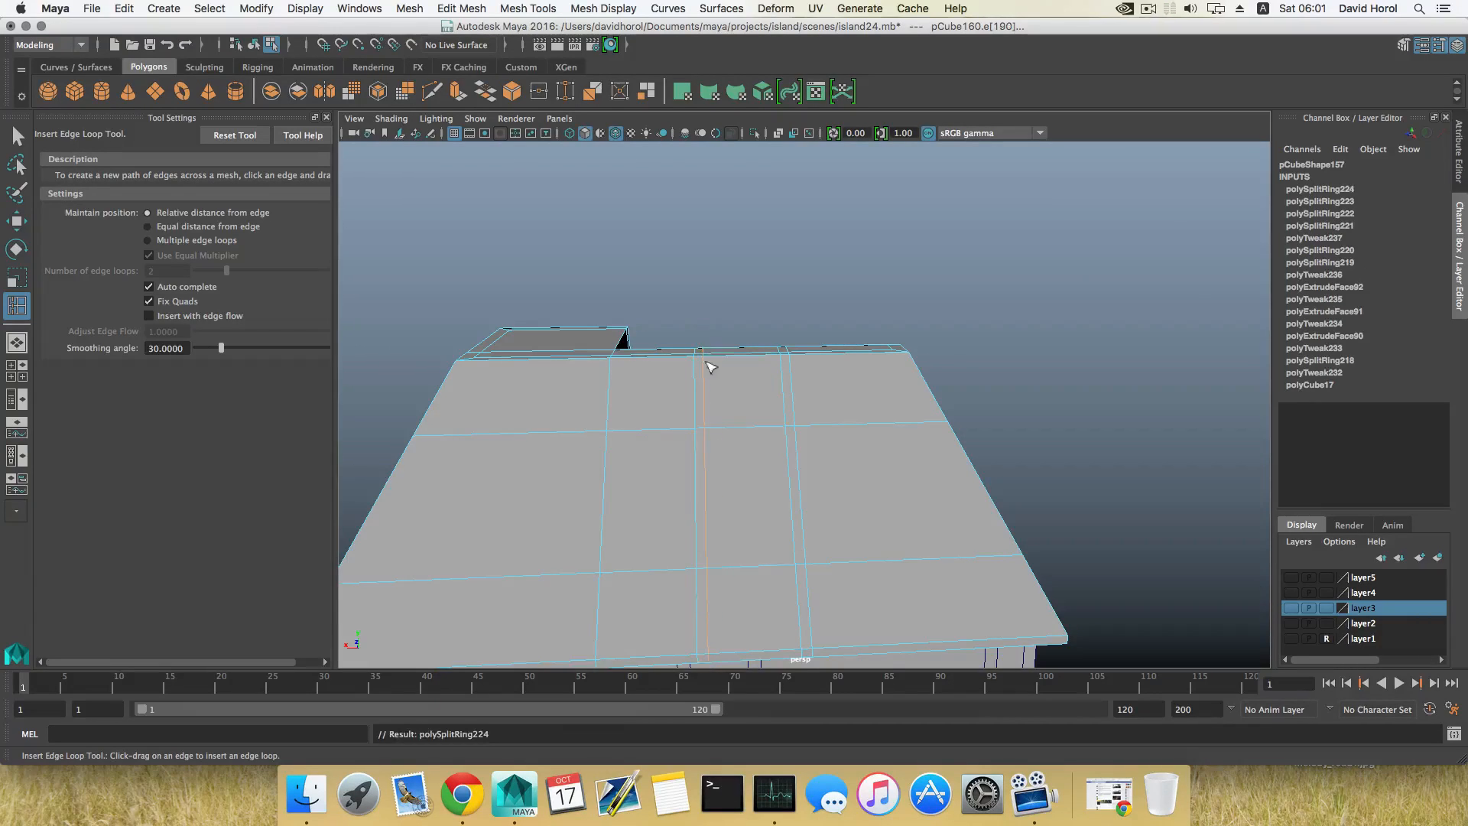
Step: Try to insert another ridge-to-eaves edge loop across the rear slope's outer section, and undo it
scroll(723, 457, down, 3)
alt+drag(714, 446, 824, 425)
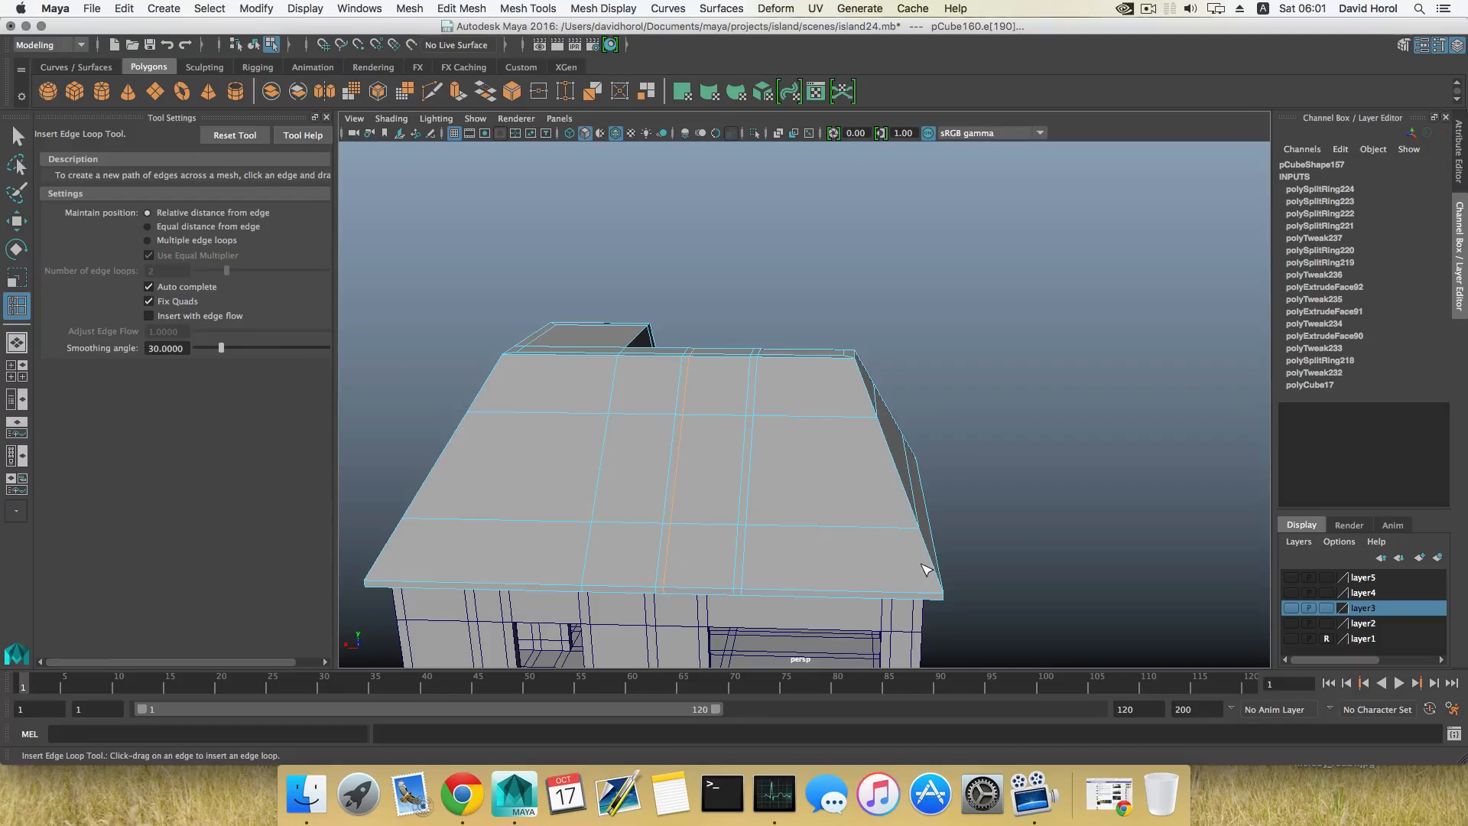
alt+drag(925, 569, 889, 434)
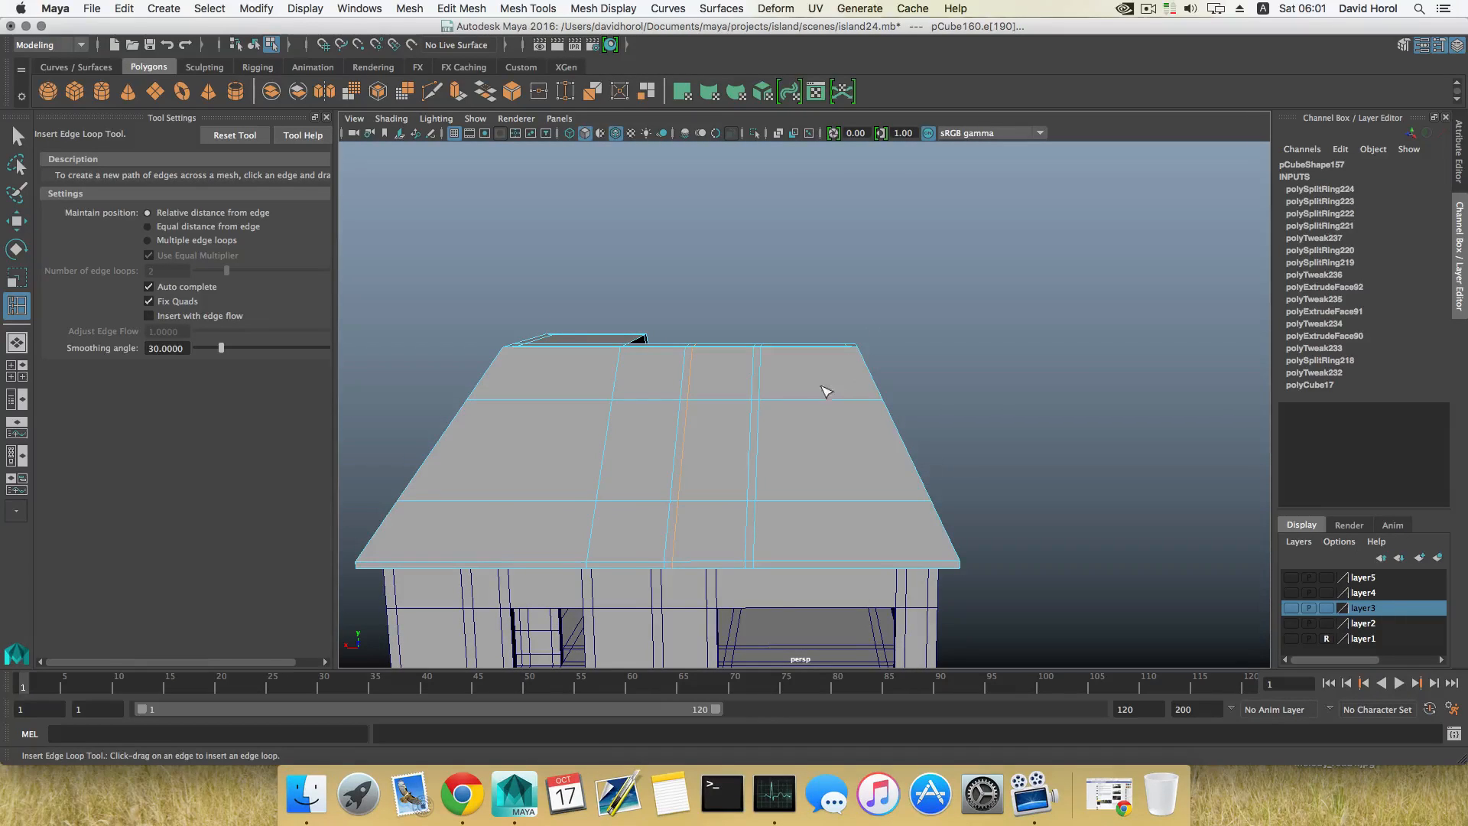
alt+drag(796, 394, 775, 374)
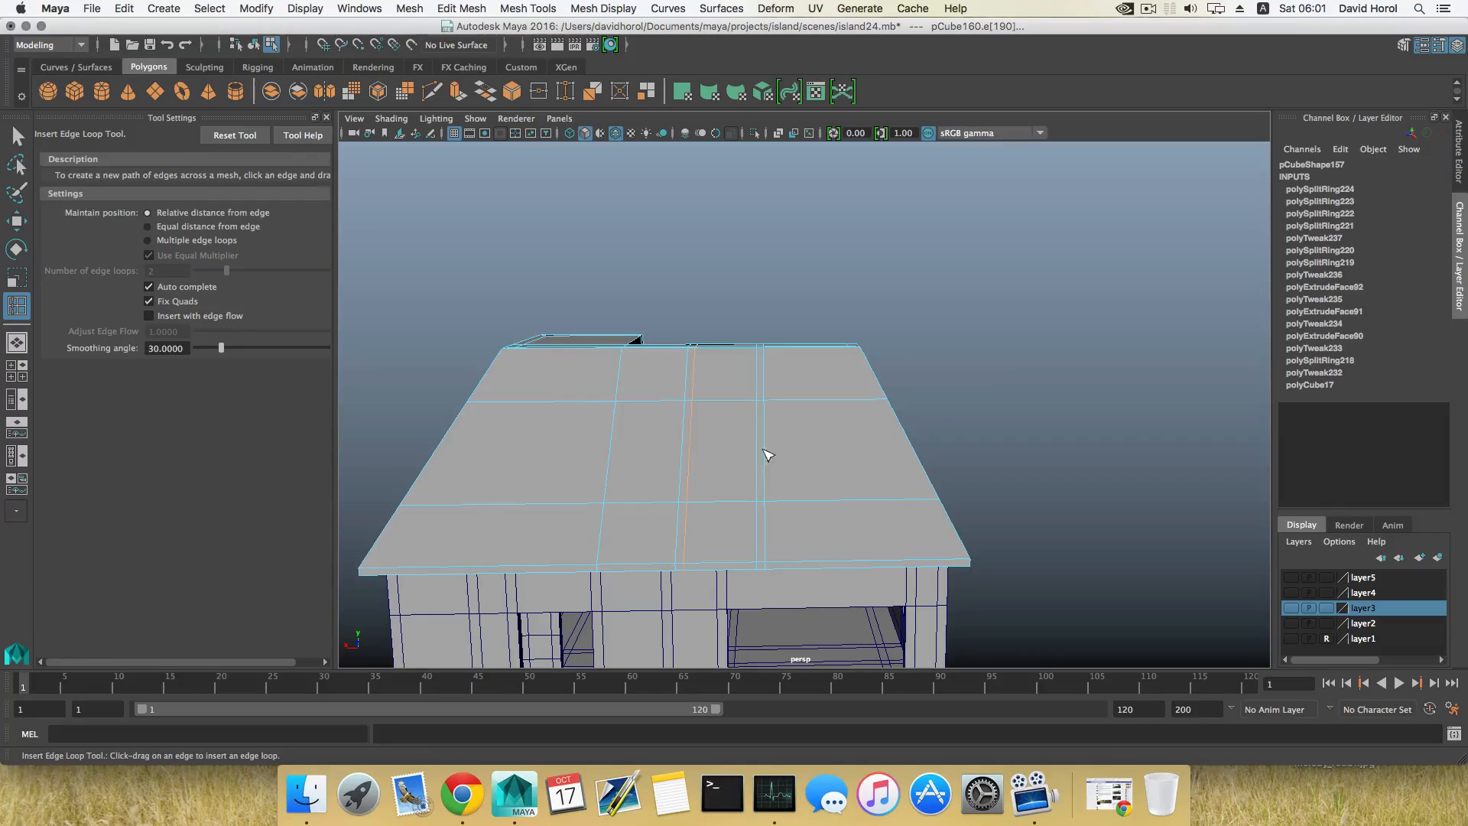
alt+drag(789, 430, 826, 429)
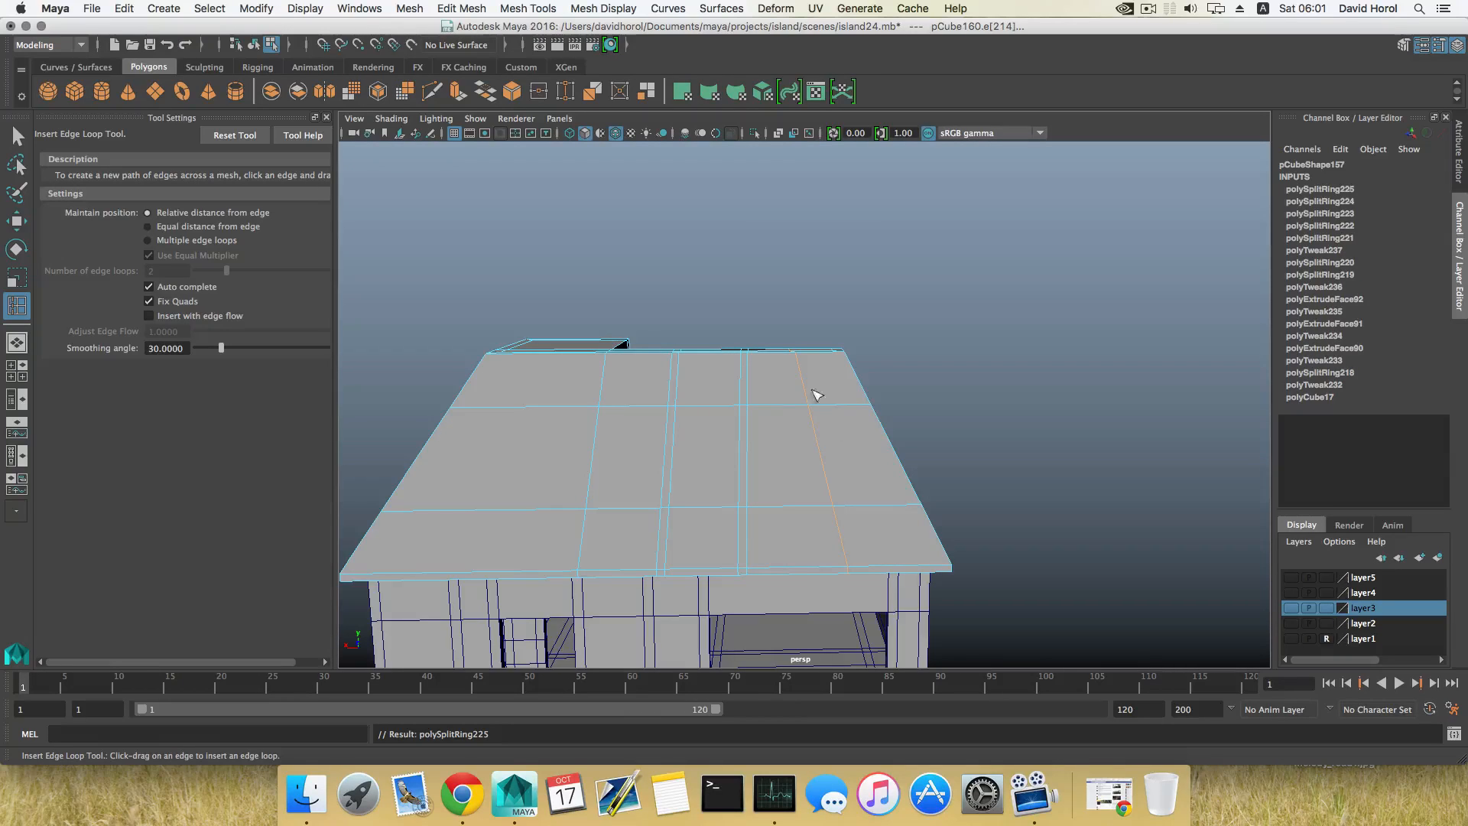
key(ctrl+z)
alt+drag(697, 438, 703, 439)
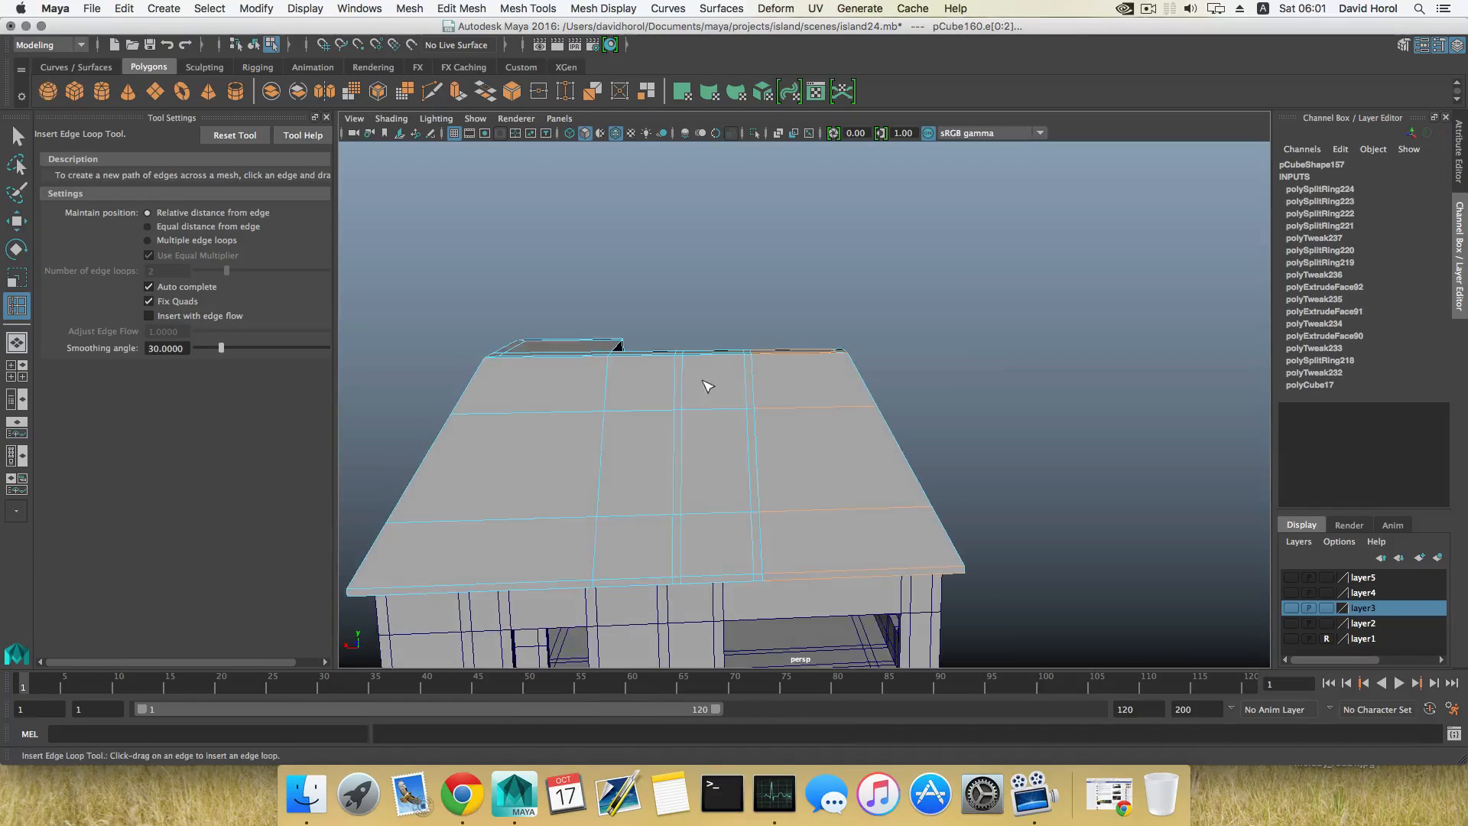
Step: Insert two horizontal edge loops just inside the upper and lower ones, forming narrow strips above and below the centre panel
right_drag(702, 381, 706, 424)
click(709, 429)
alt+drag(710, 429, 666, 482)
key(F8)
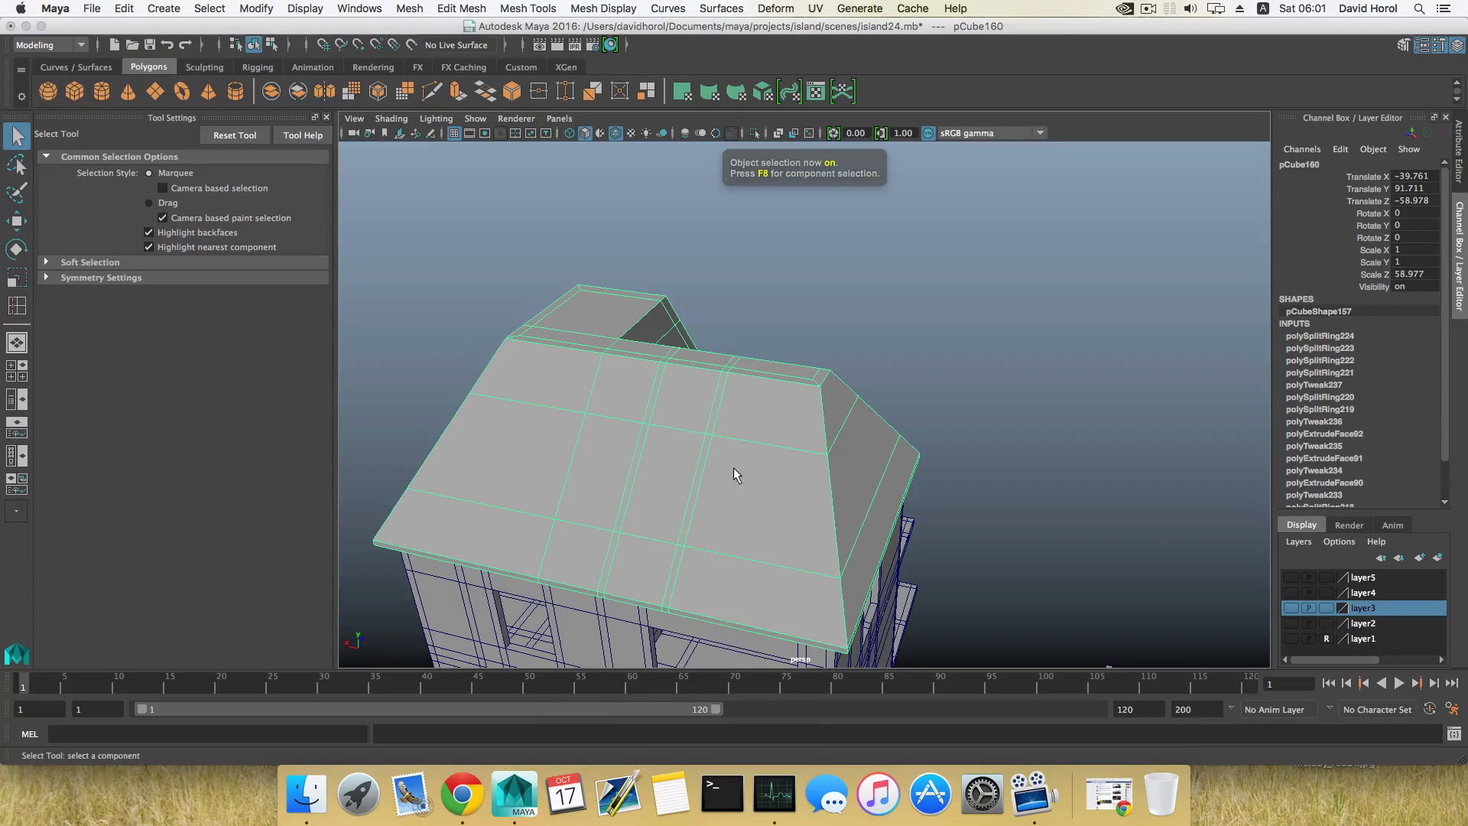
shift+right_drag(732, 466, 671, 477)
alt+drag(671, 477, 744, 434)
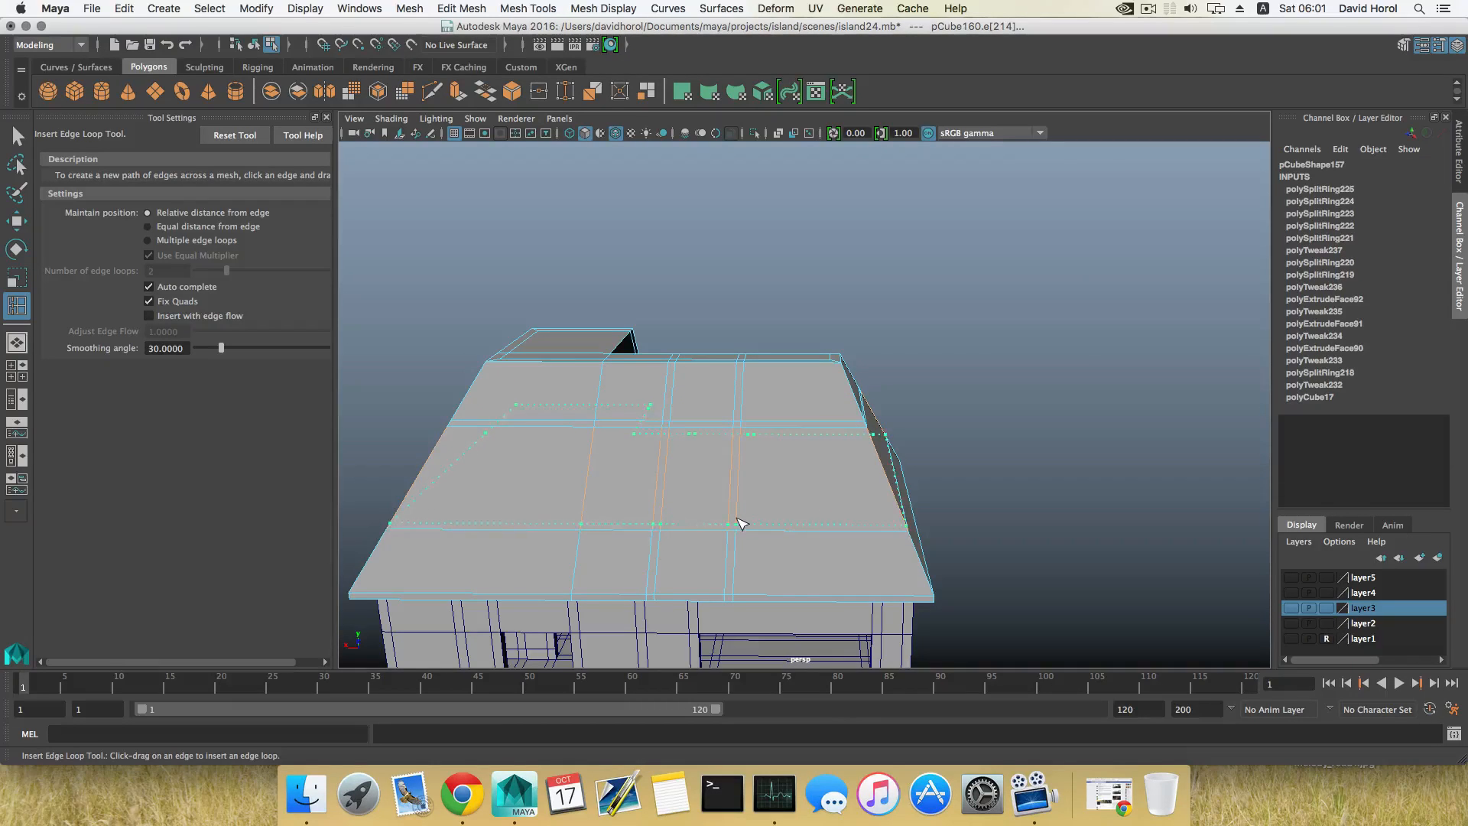
drag(741, 521, 742, 521)
scroll(795, 546, up, 4)
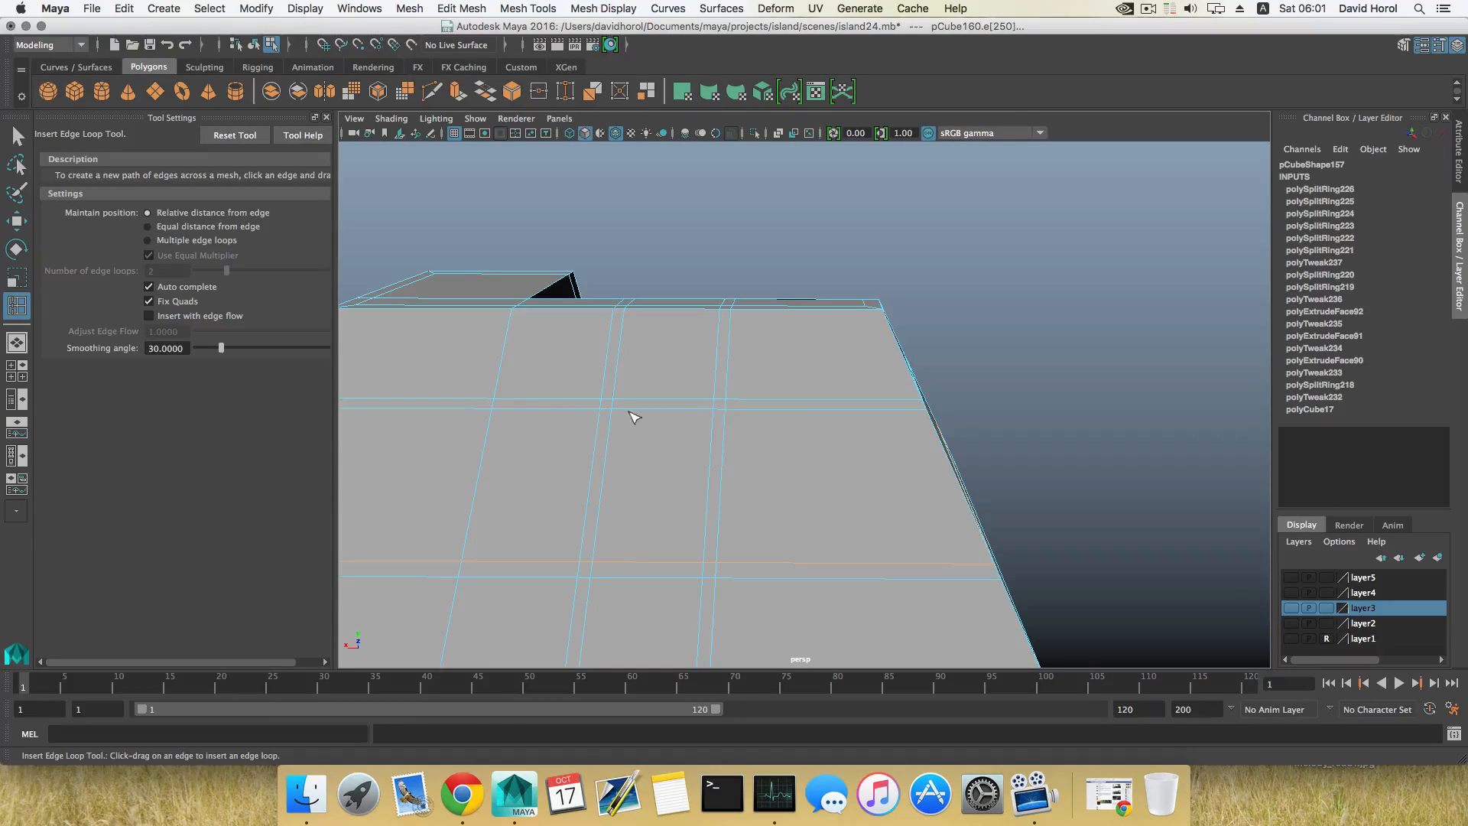
Step: Slide the newest lower horizontal edge loop slightly closer to its neighbour to narrow the strip below the centre panel
scroll(645, 433, down, 2)
alt+middle_drag(593, 416, 662, 424)
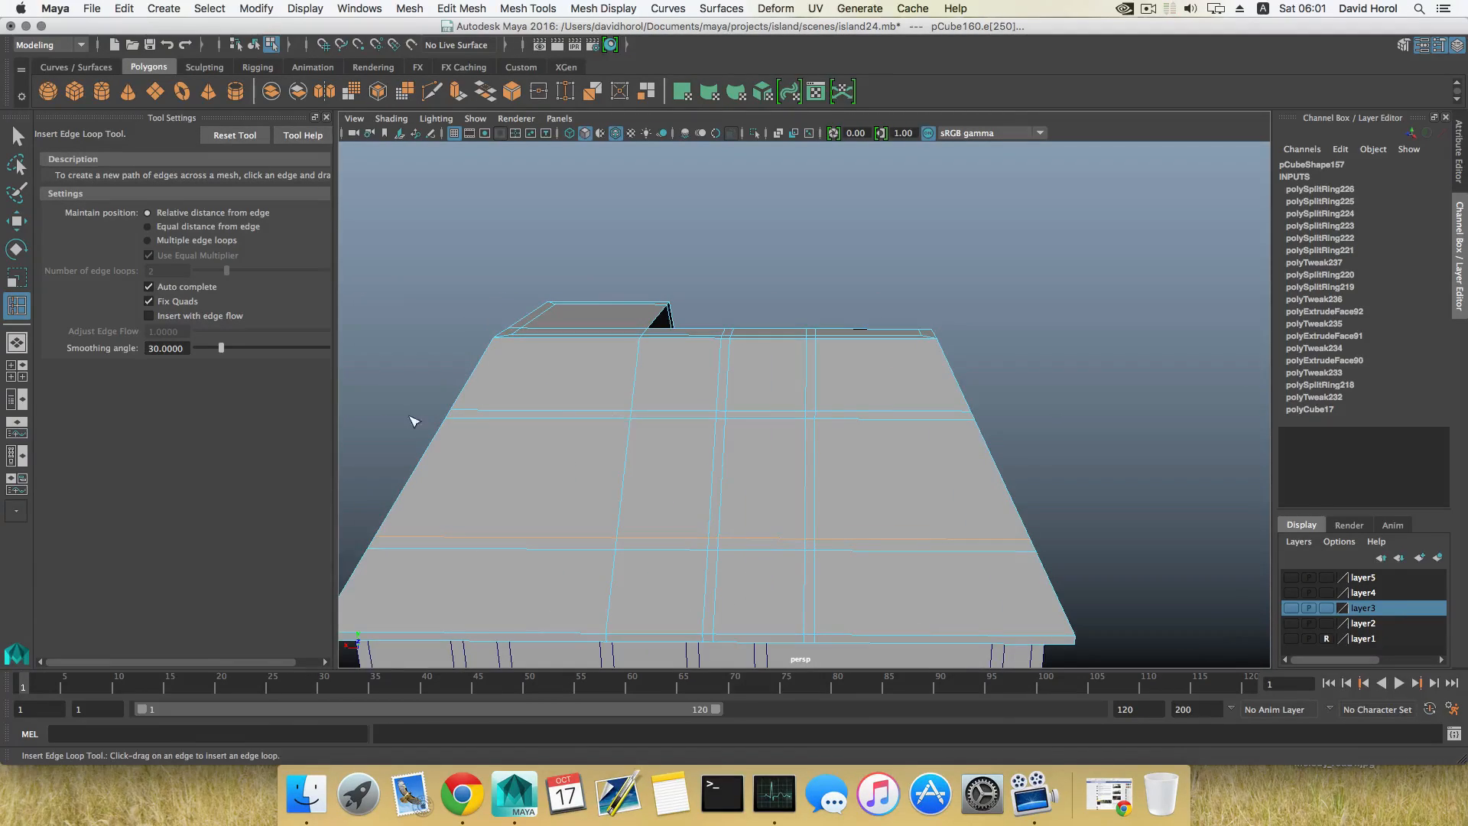
mouse_move(624, 449)
alt+mouse_down()
mouse_move(607, 439)
mouse_move(668, 468)
mouse_move(665, 491)
mouse_move(630, 471)
alt+mouse_up()
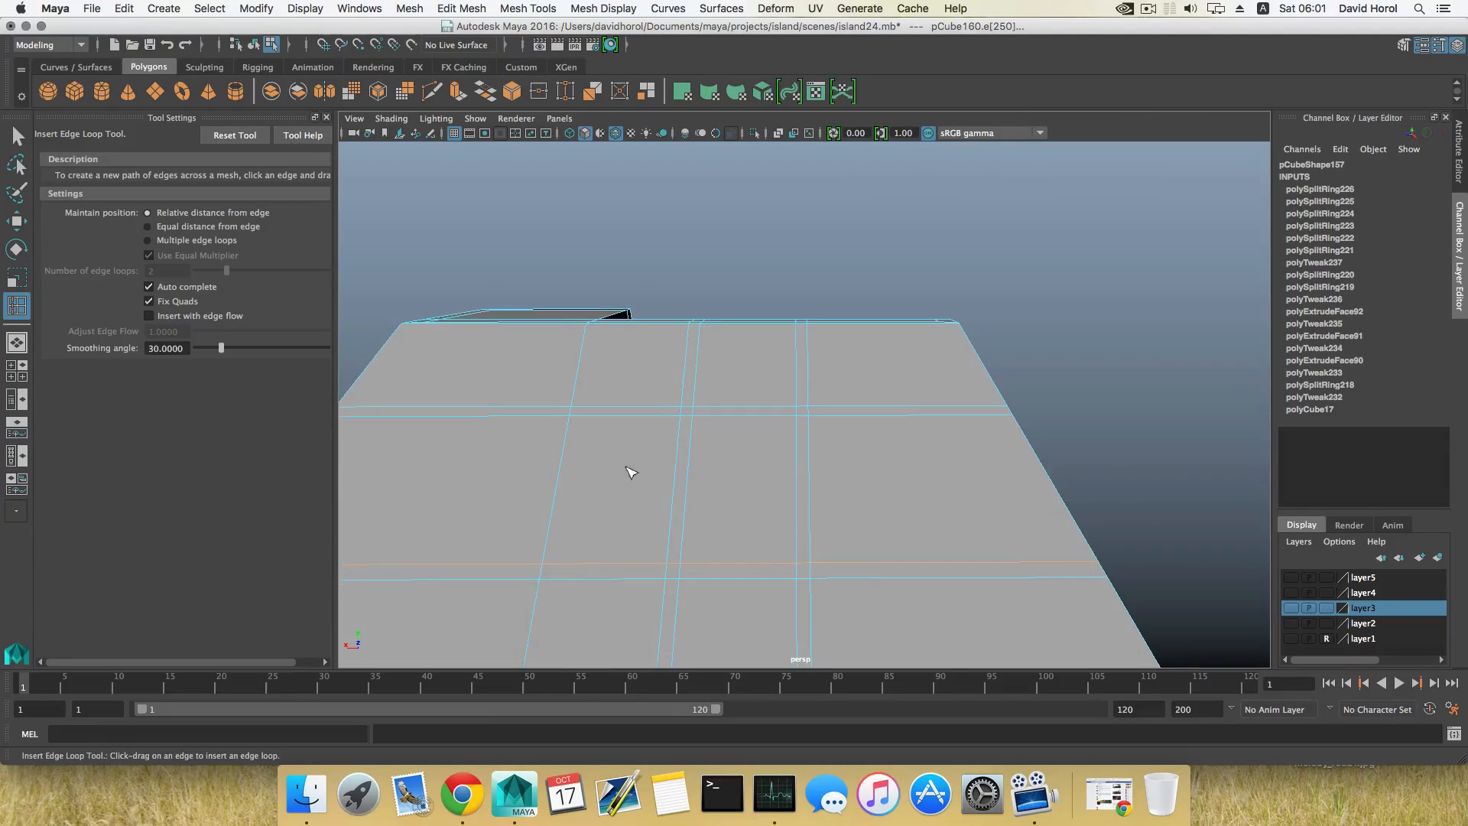
alt+drag(793, 437, 690, 577)
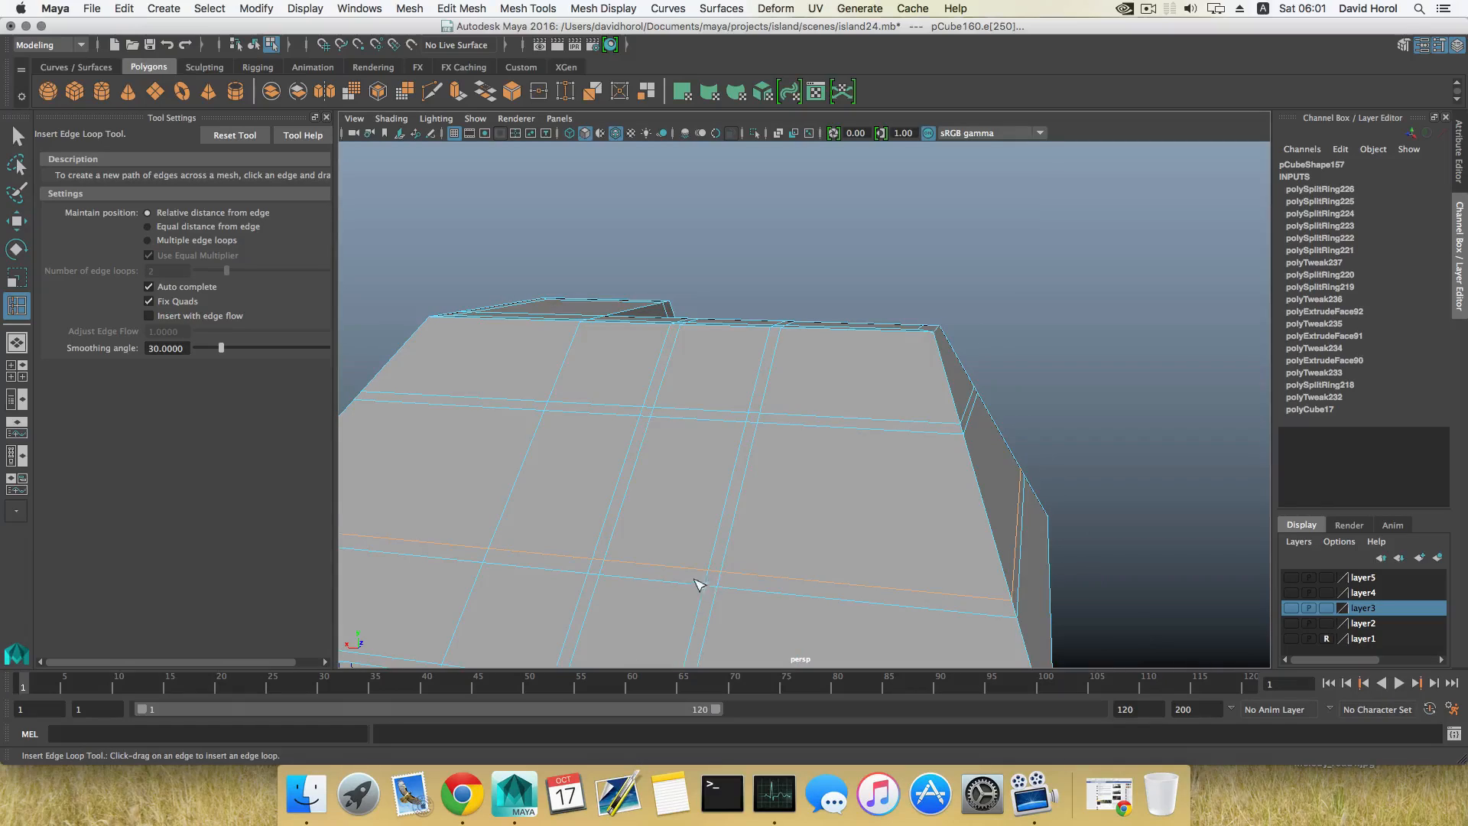
right_drag(733, 474, 761, 641)
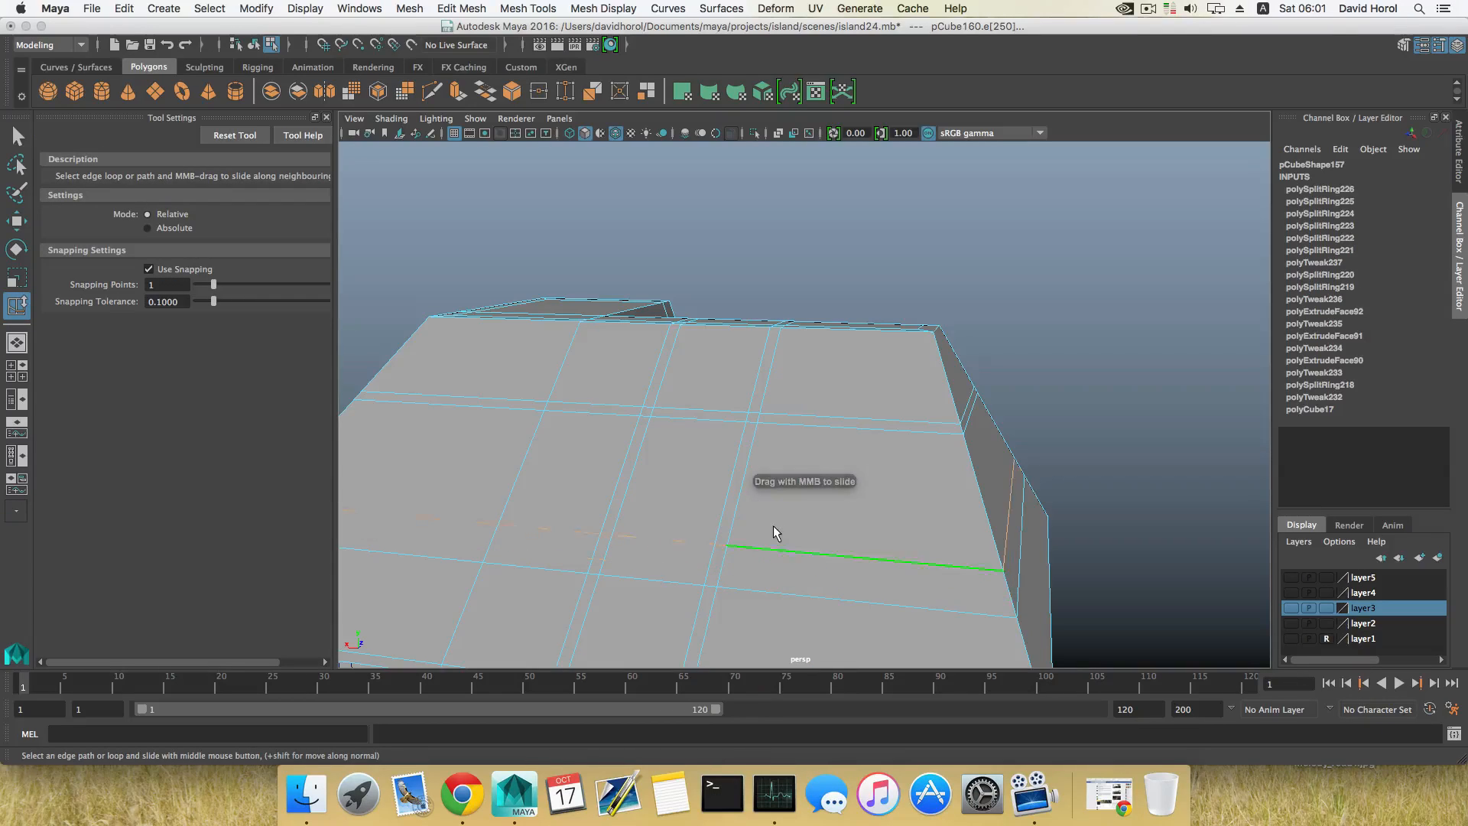
middle_drag(774, 527, 801, 530)
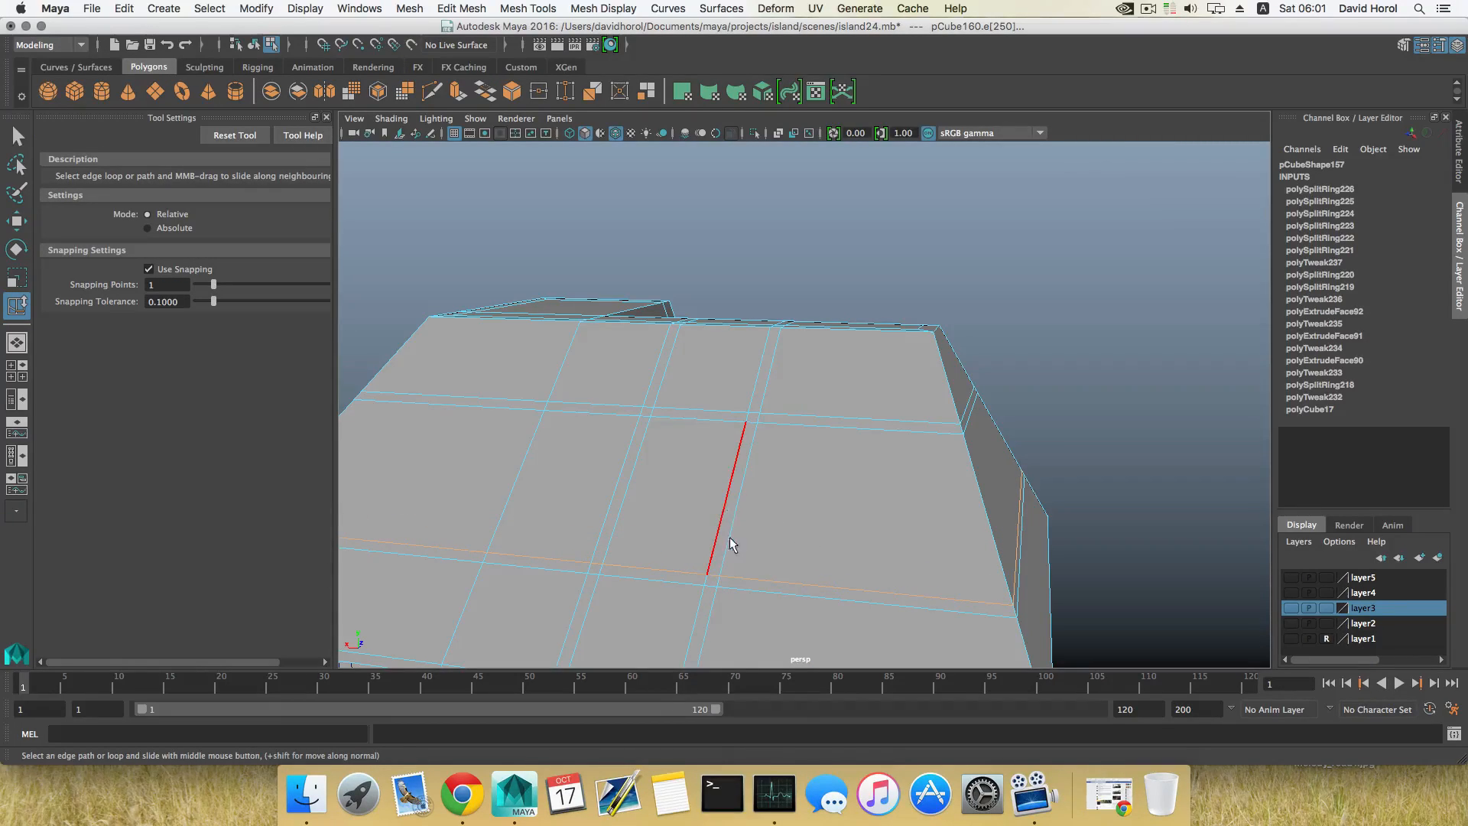
Step: Extrude the ring of narrow faces around the rear slope's centre panel with Local Translate Z 0.532, and return to object selection
right_drag(730, 537, 731, 443)
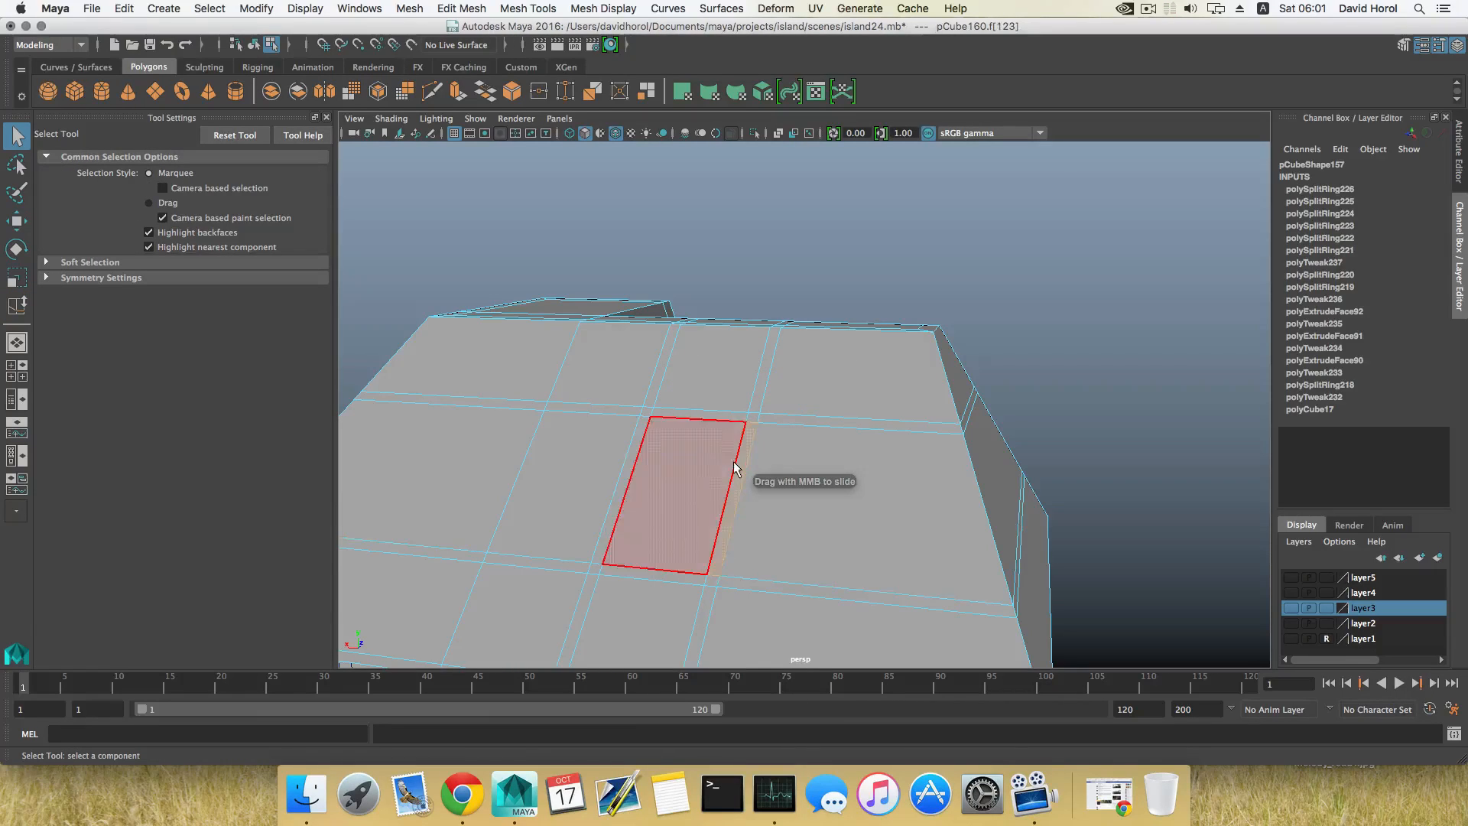
click(725, 413)
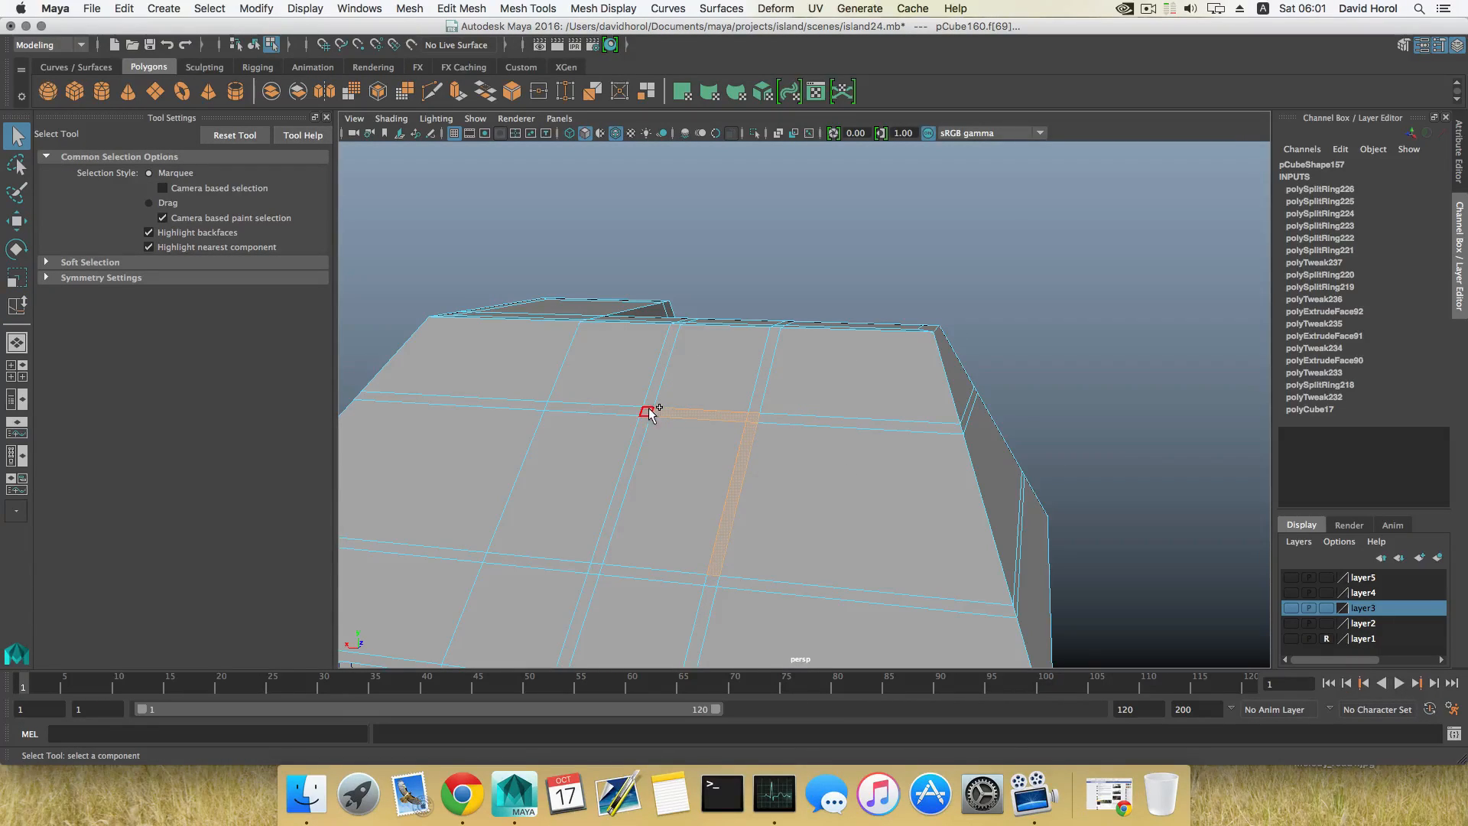
shift+click(636, 463)
shift+click(627, 575)
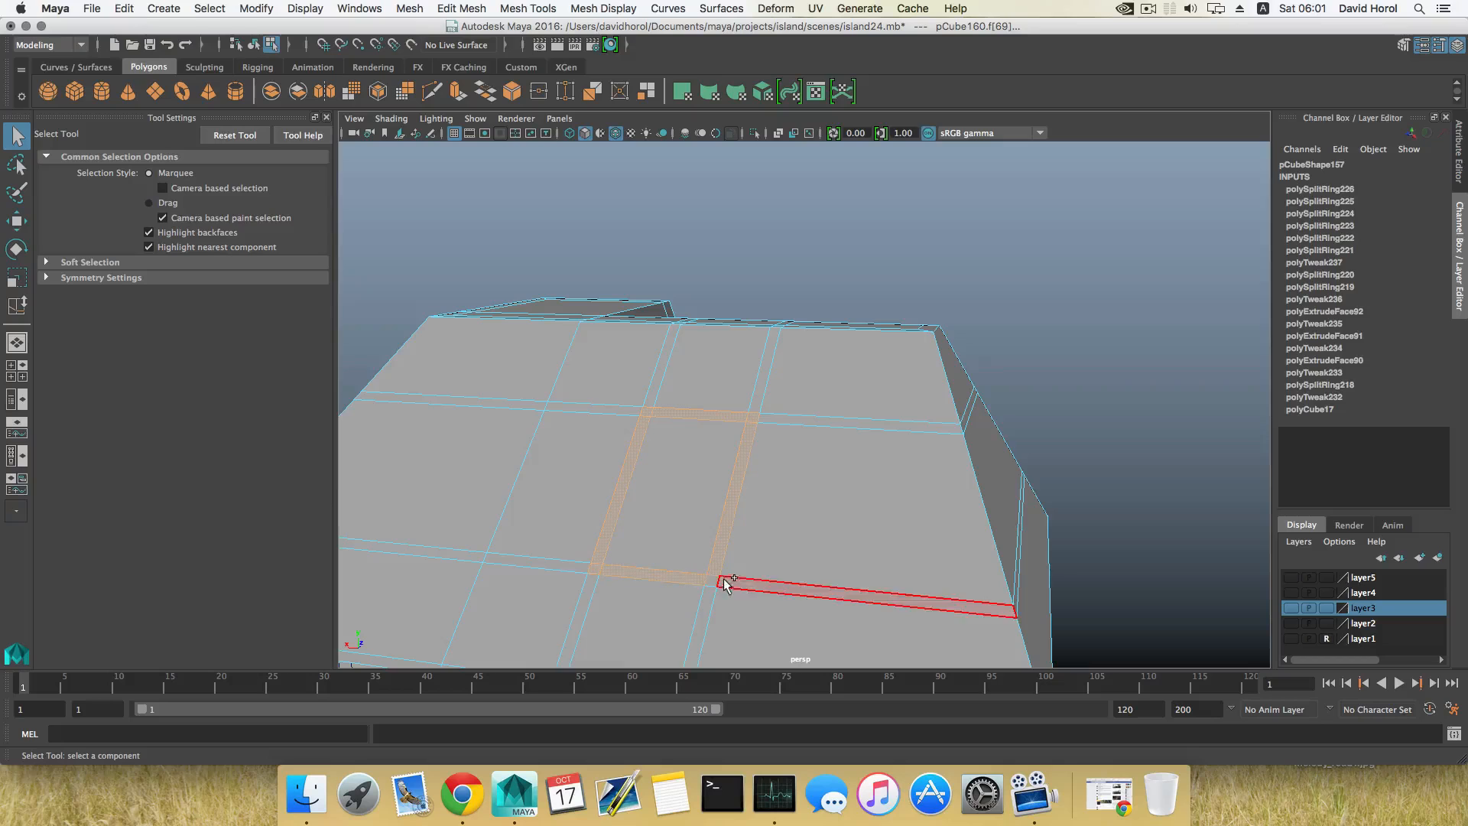
alt+drag(709, 583, 611, 437)
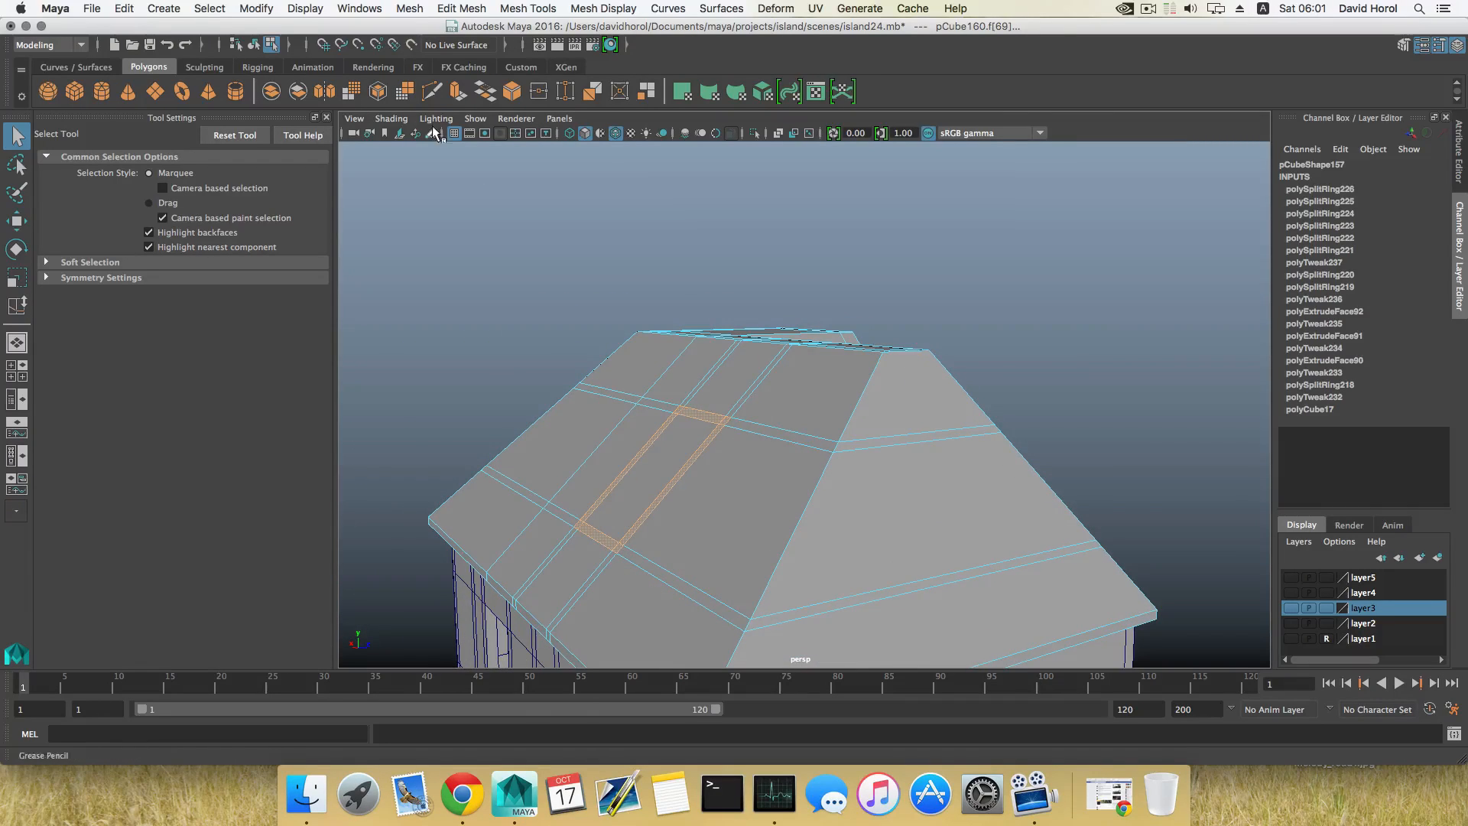
click(457, 92)
drag(655, 345, 656, 349)
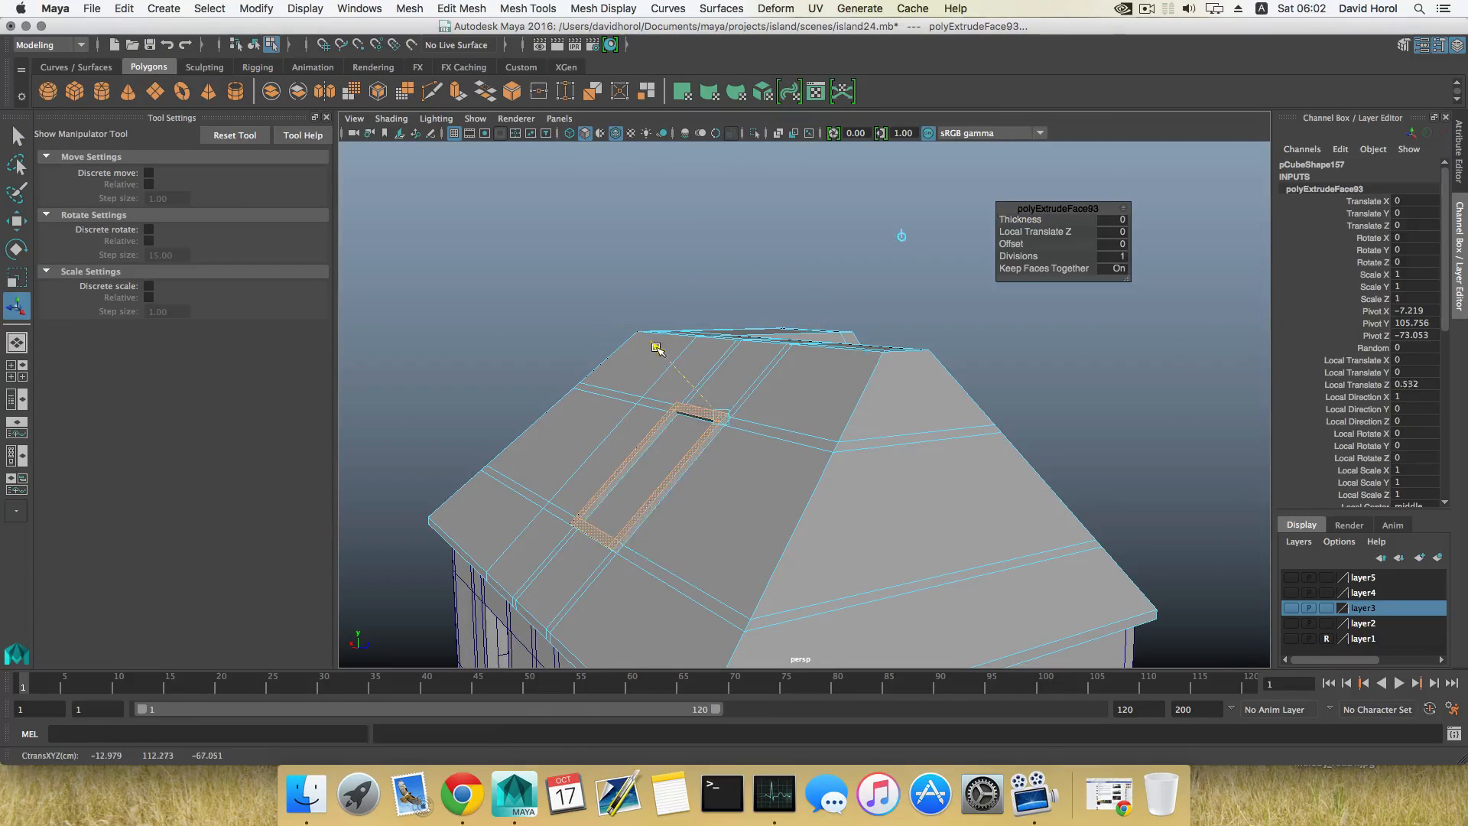
alt+drag(629, 451, 622, 540)
key(F8)
alt+right_drag(622, 541, 626, 508)
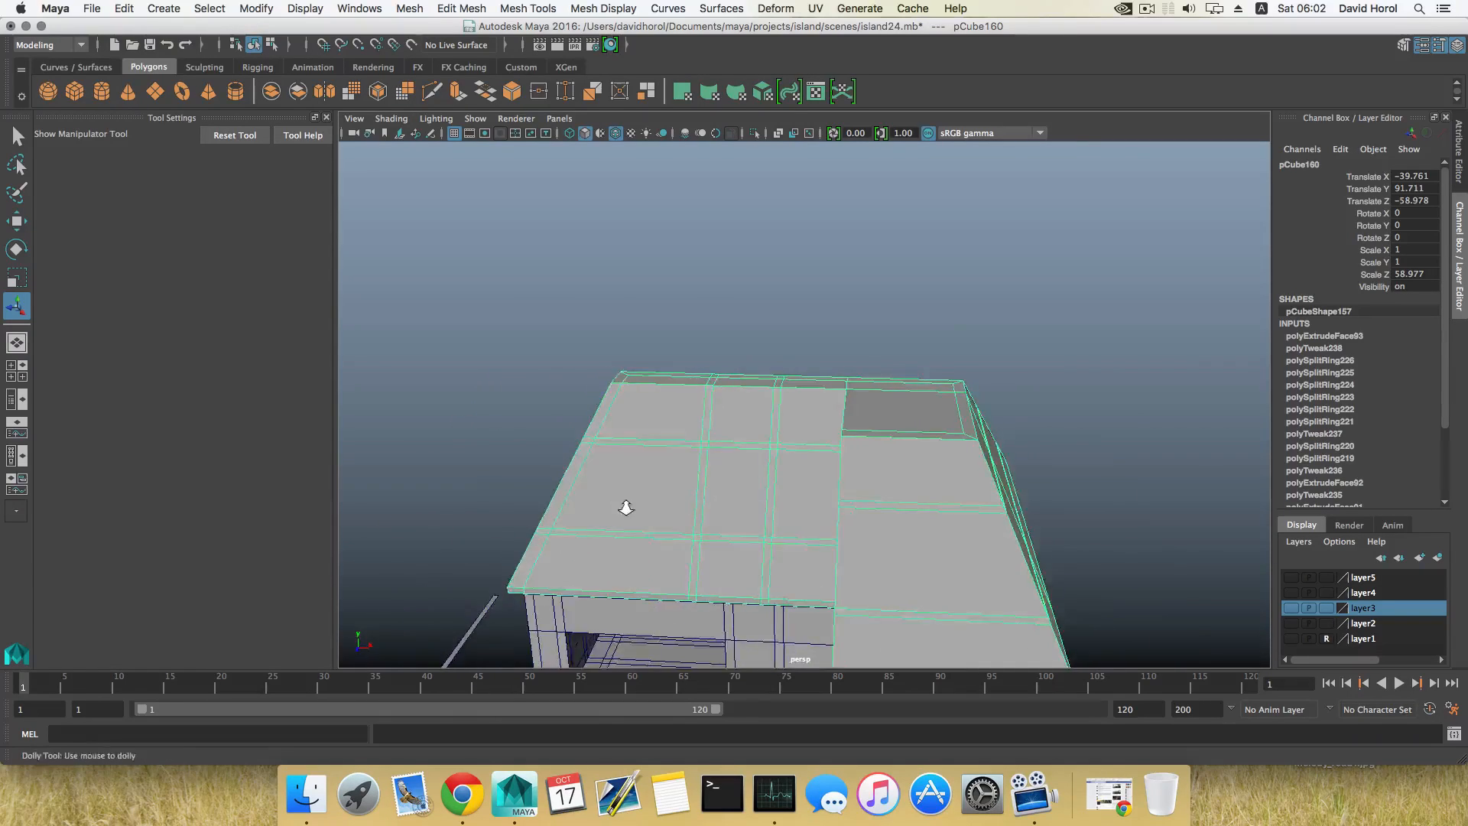
alt+drag(625, 507, 678, 550)
right_drag(754, 387, 747, 426)
click(771, 486)
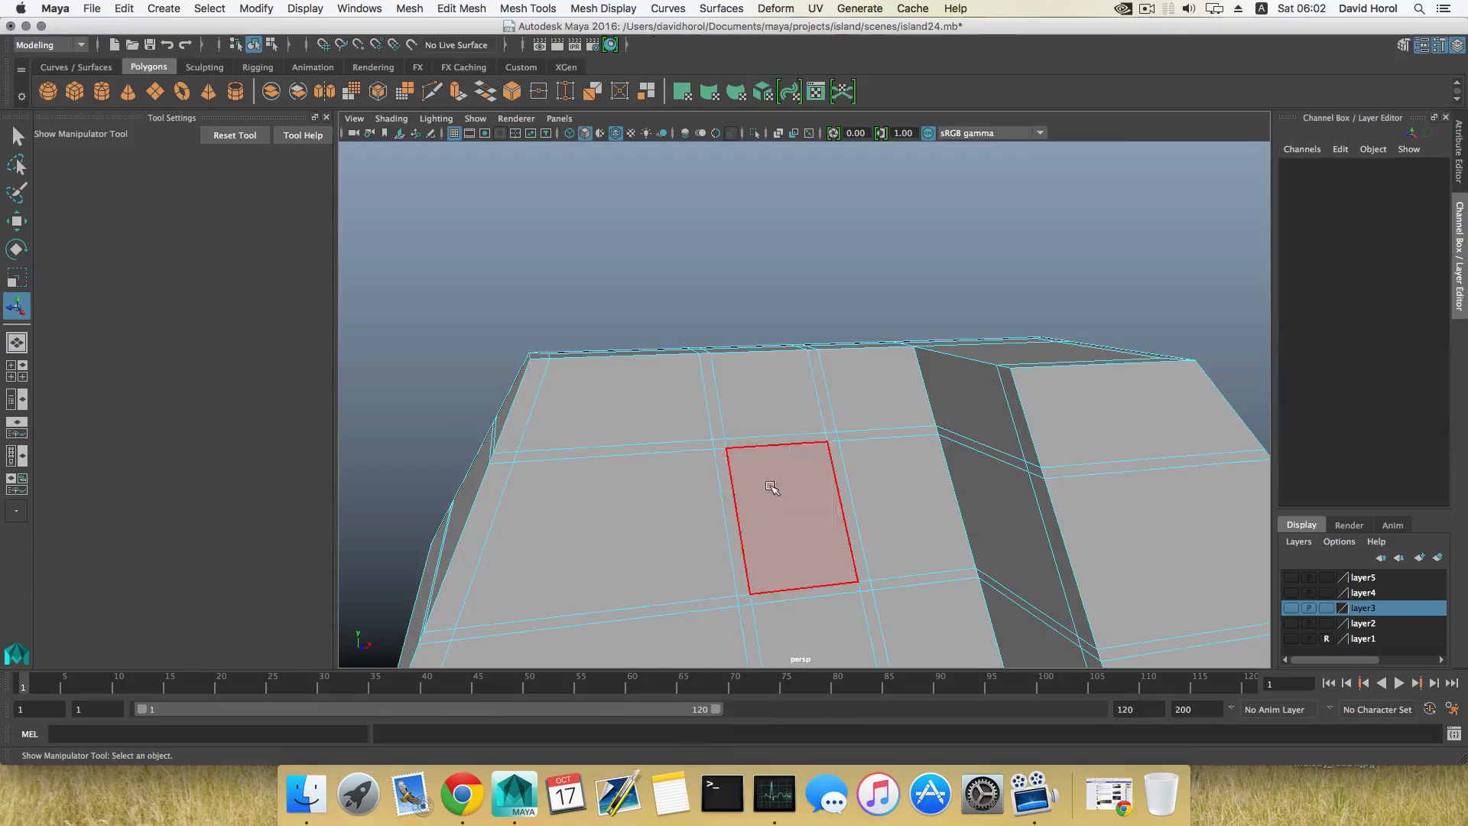
alt+drag(771, 486, 580, 393)
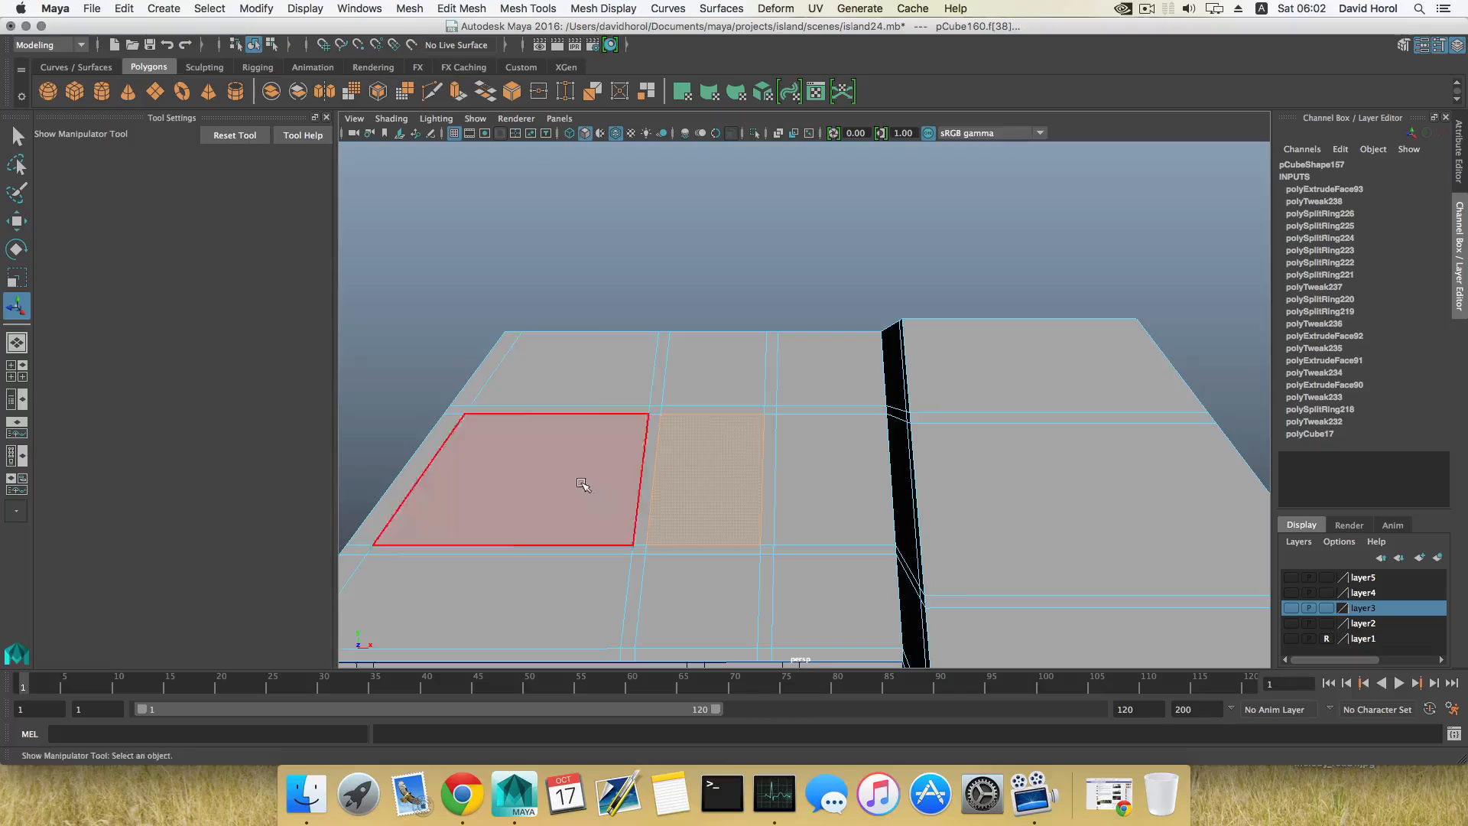
key(ctrl+e)
alt+drag(582, 485, 721, 449)
key(ctrl+z)
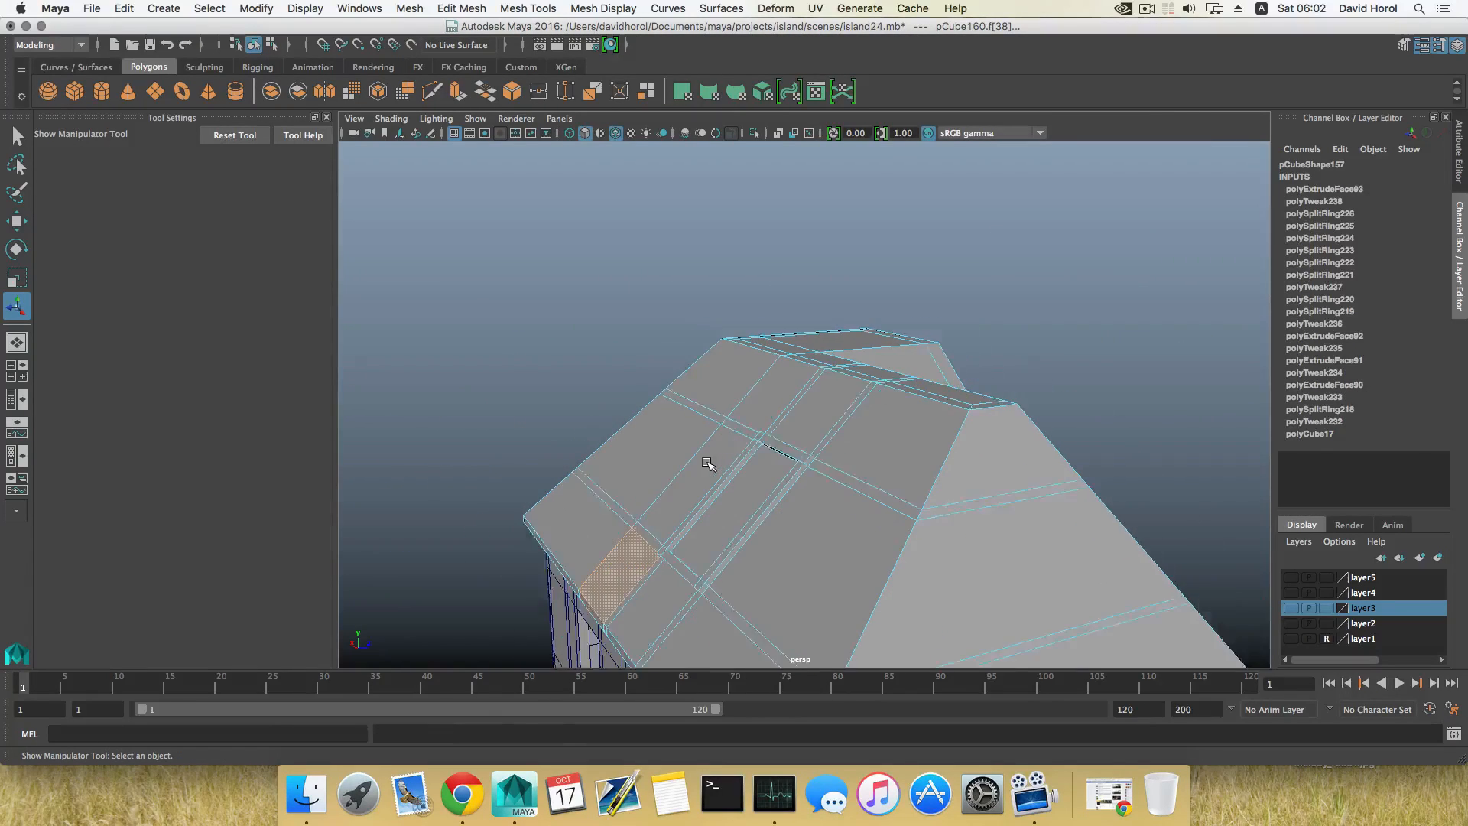
key(ctrl+z)
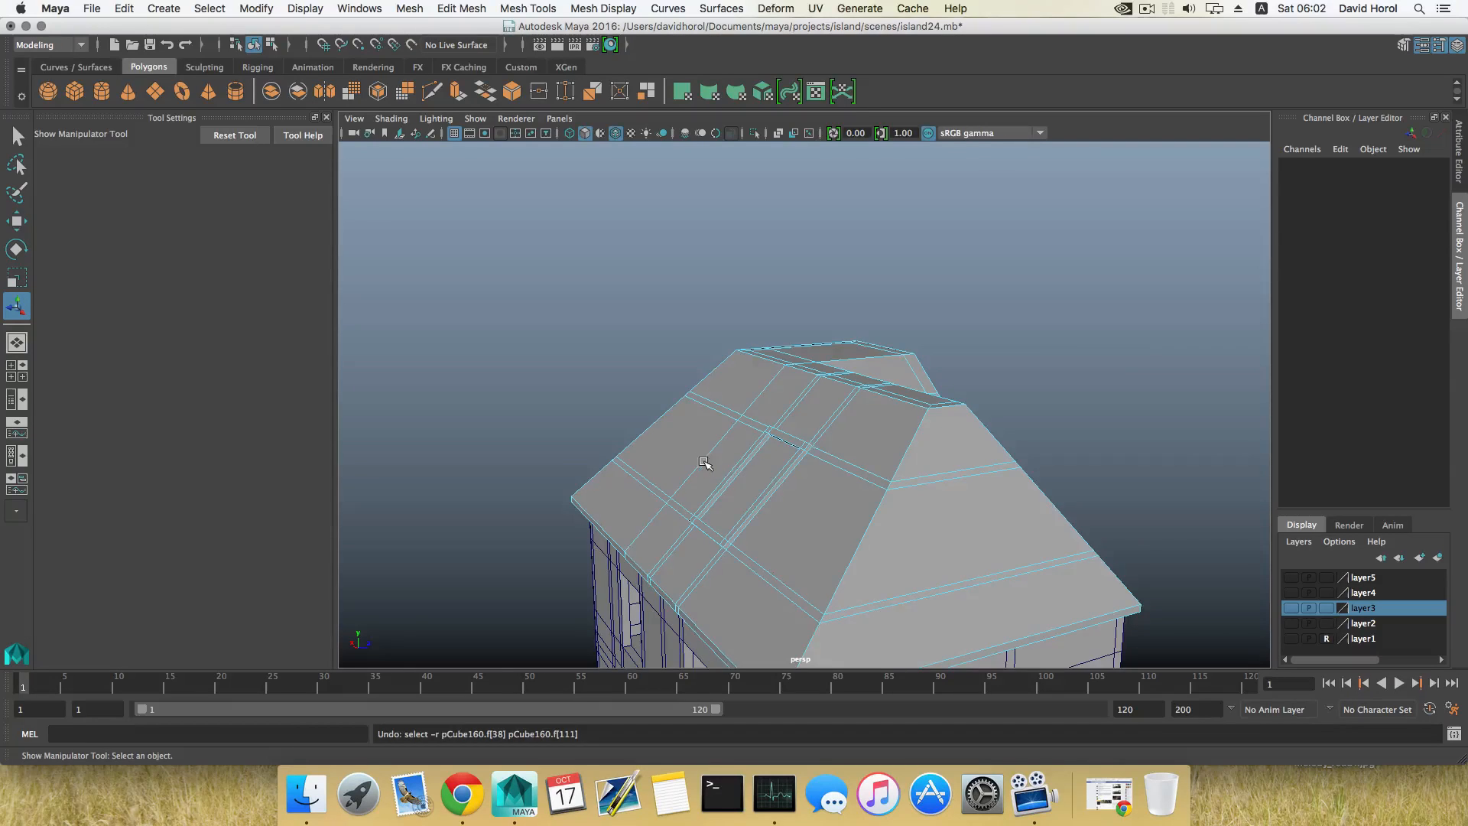
Step: Try to extrude the centre panel of the front slope beside the wing into a dormer, moving it about 6.4 along Z
alt+drag(704, 462, 554, 471)
click(702, 479)
alt+drag(695, 493, 528, 429)
click(457, 93)
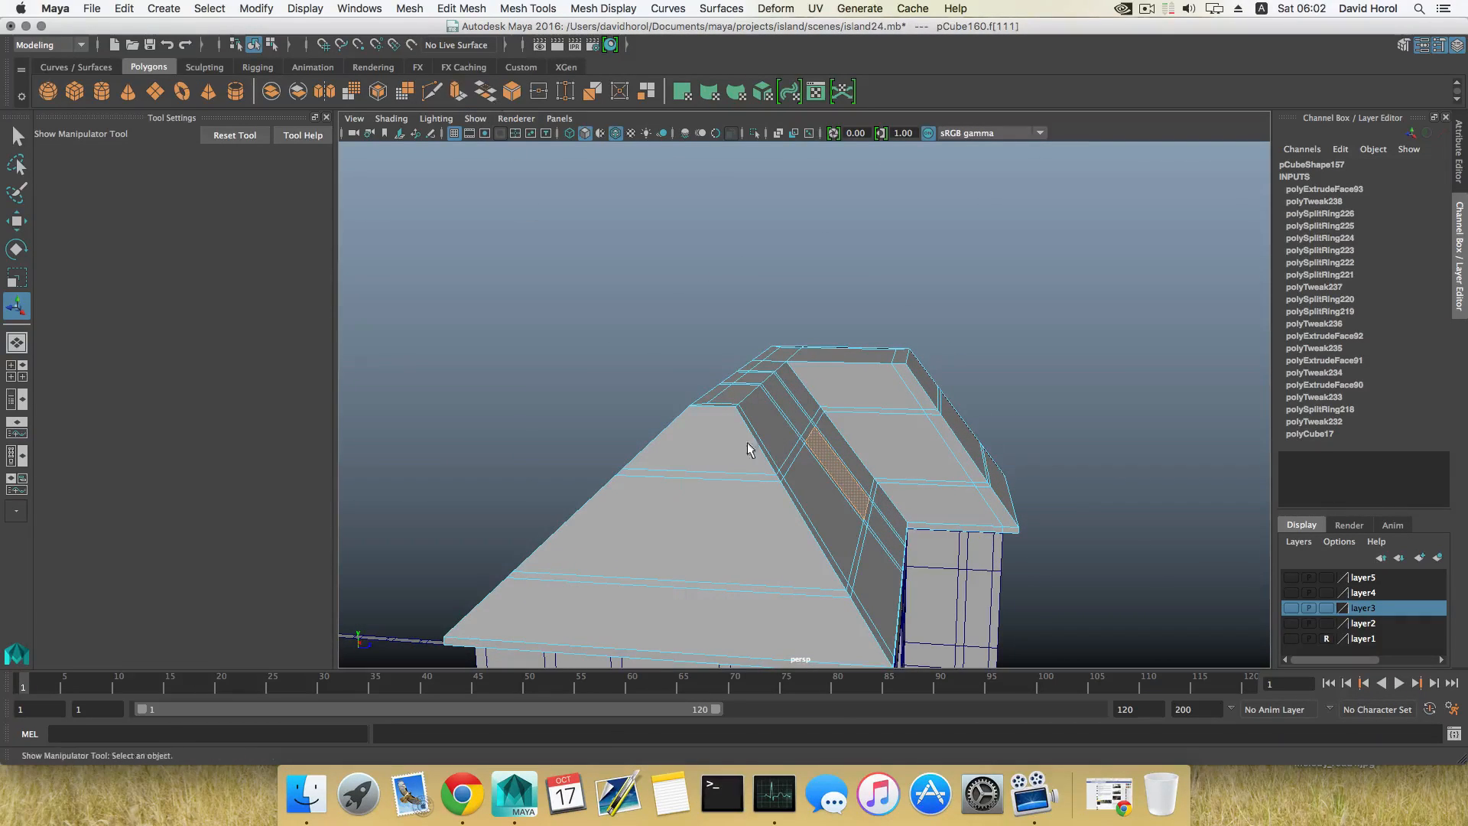
alt+drag(747, 442, 681, 442)
key(w)
drag(832, 461, 740, 454)
key(r)
key(w)
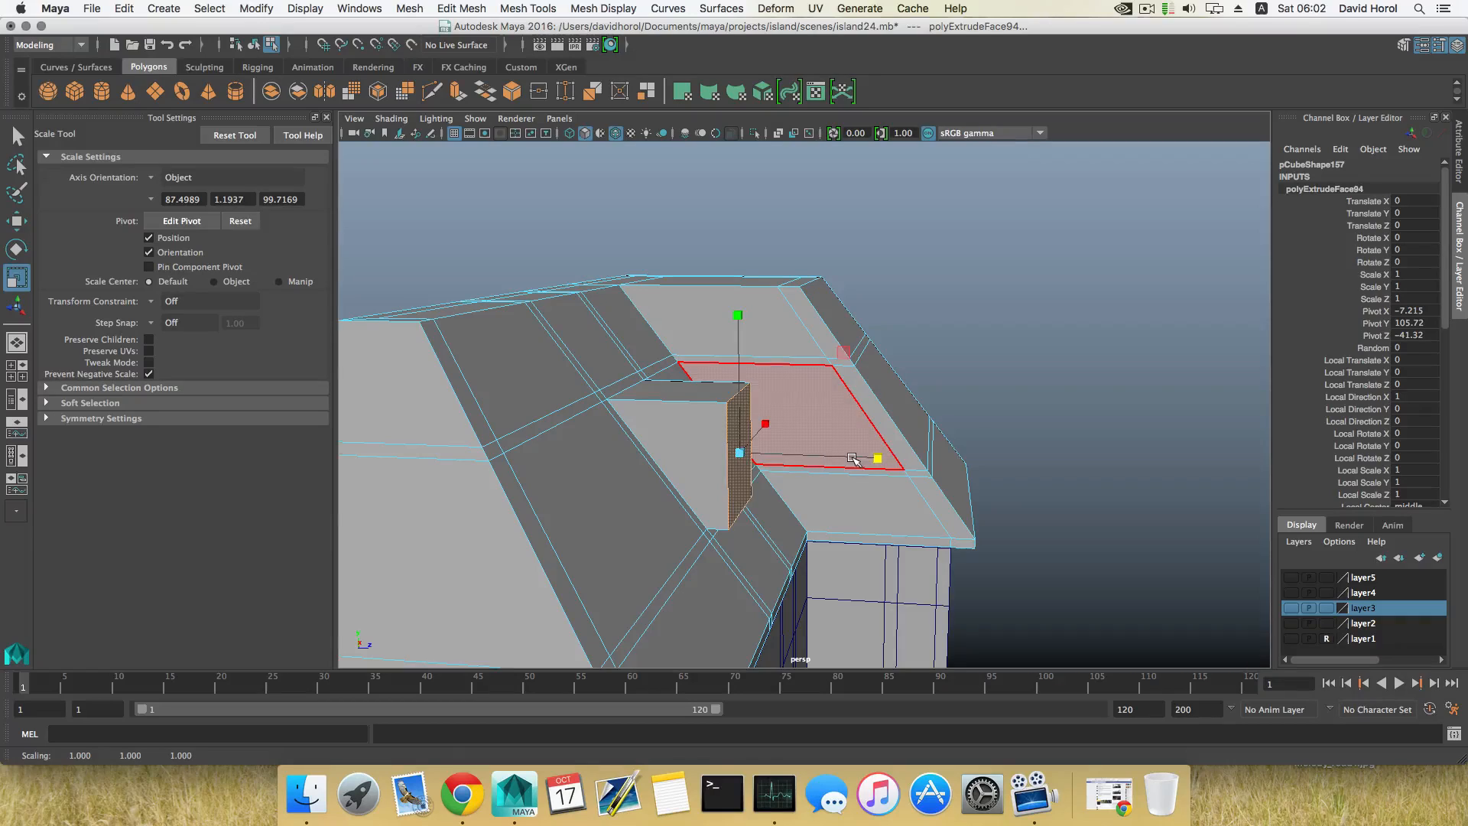
mouse_move(880, 459)
mouse_down()
mouse_move(718, 469)
mouse_move(754, 481)
mouse_move(858, 459)
mouse_up()
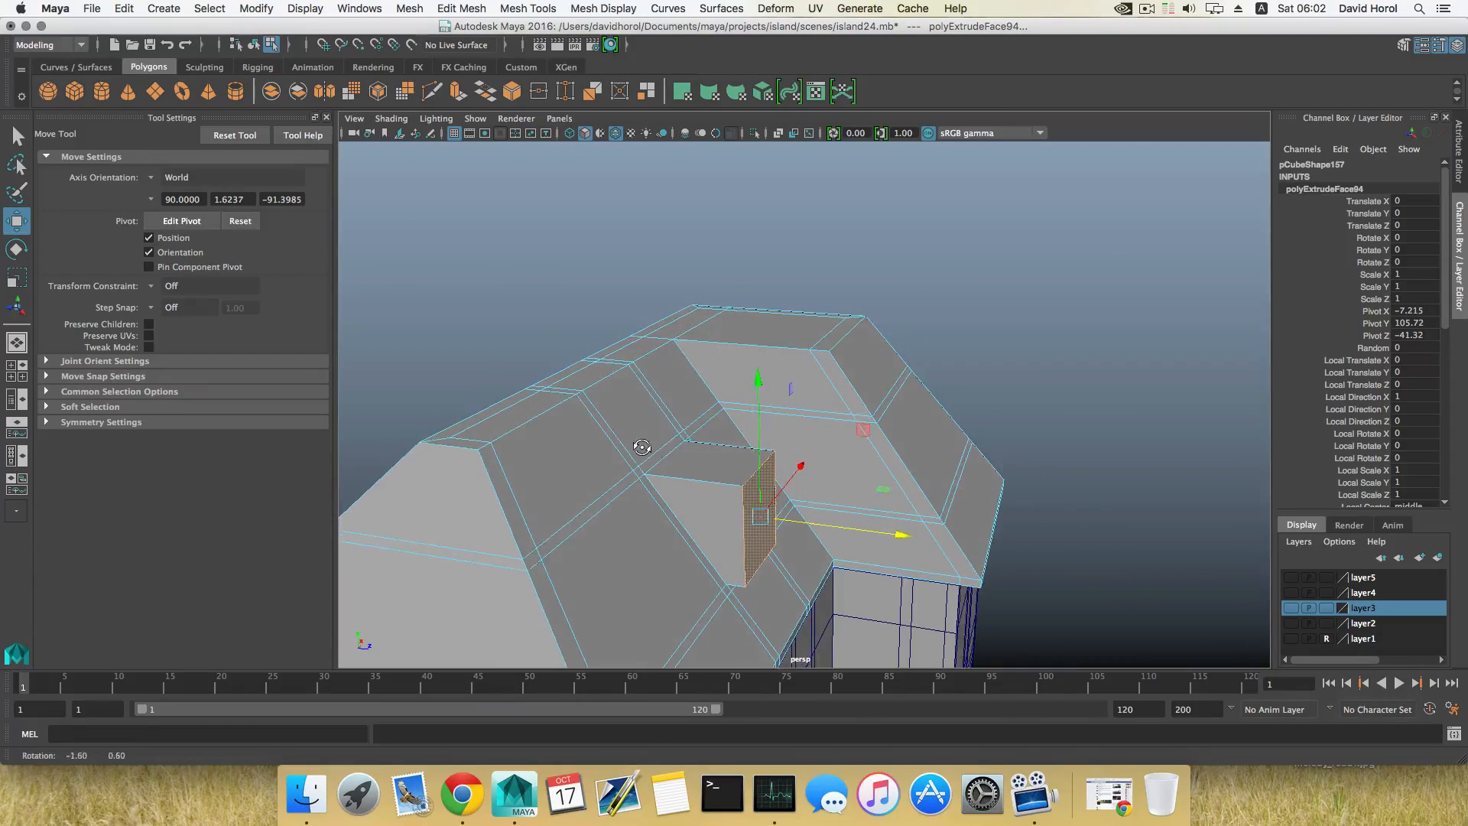
Step: Undo the front panel's move and extrusion, and clear its face selection
key(z)
key(z)
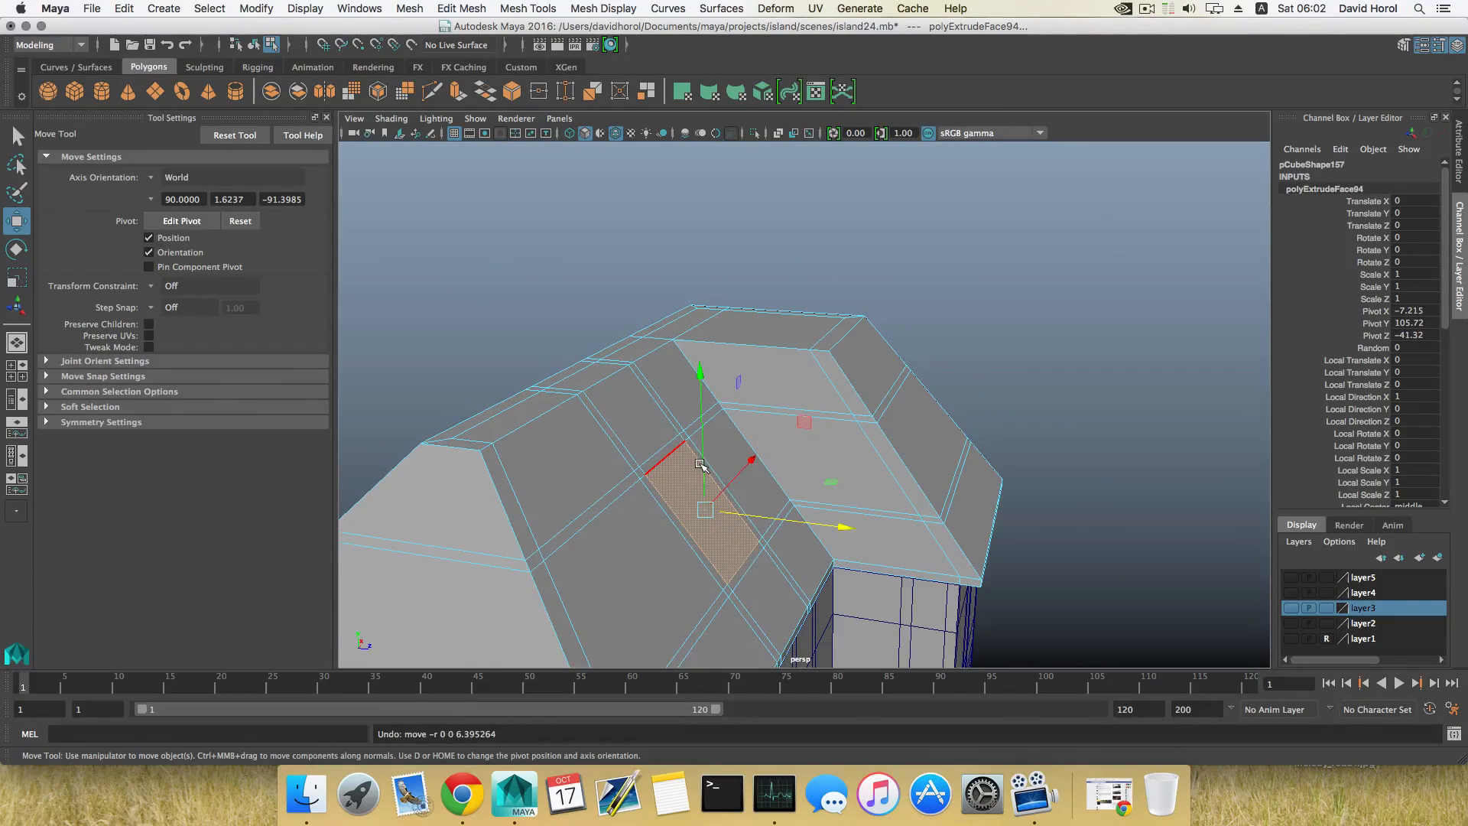
alt+drag(684, 465, 656, 462)
key(z)
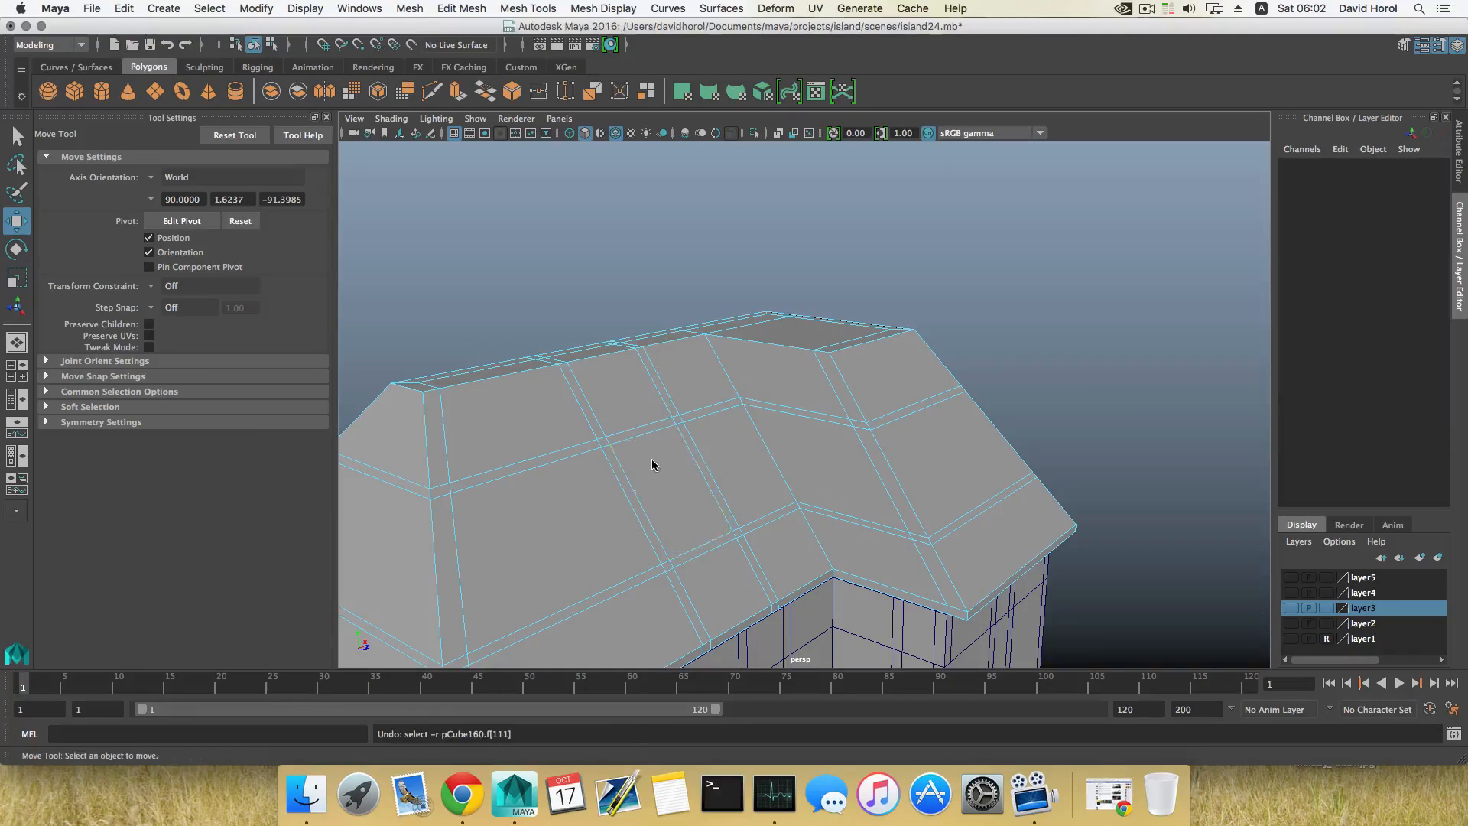
Step: Insert a horizontal edge loop just below the ridge across the front roof slopes
click(617, 385)
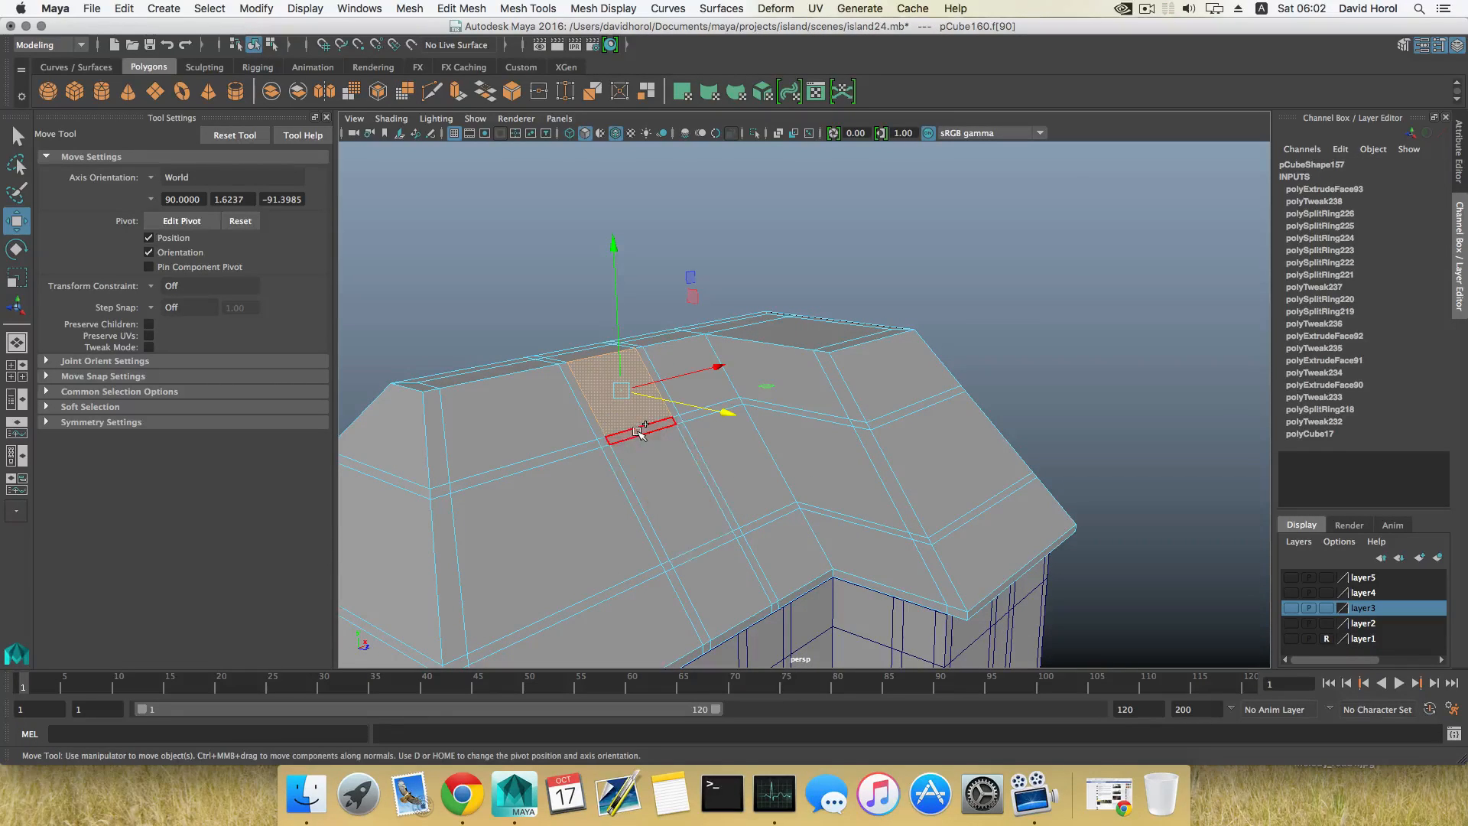
shift+click(654, 464)
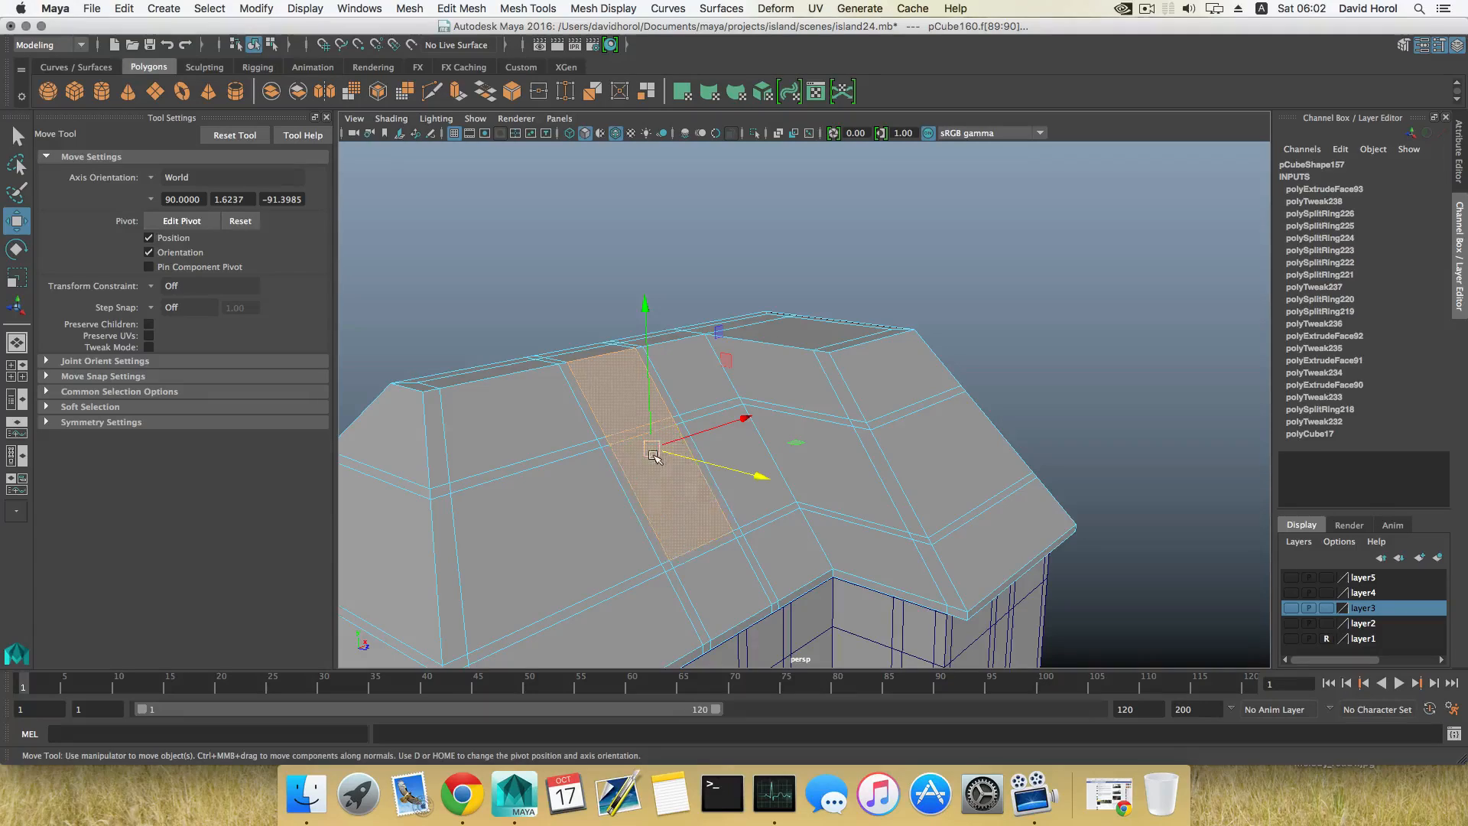
key(F8)
shift+right_drag(562, 393, 451, 415)
drag(444, 407, 447, 401)
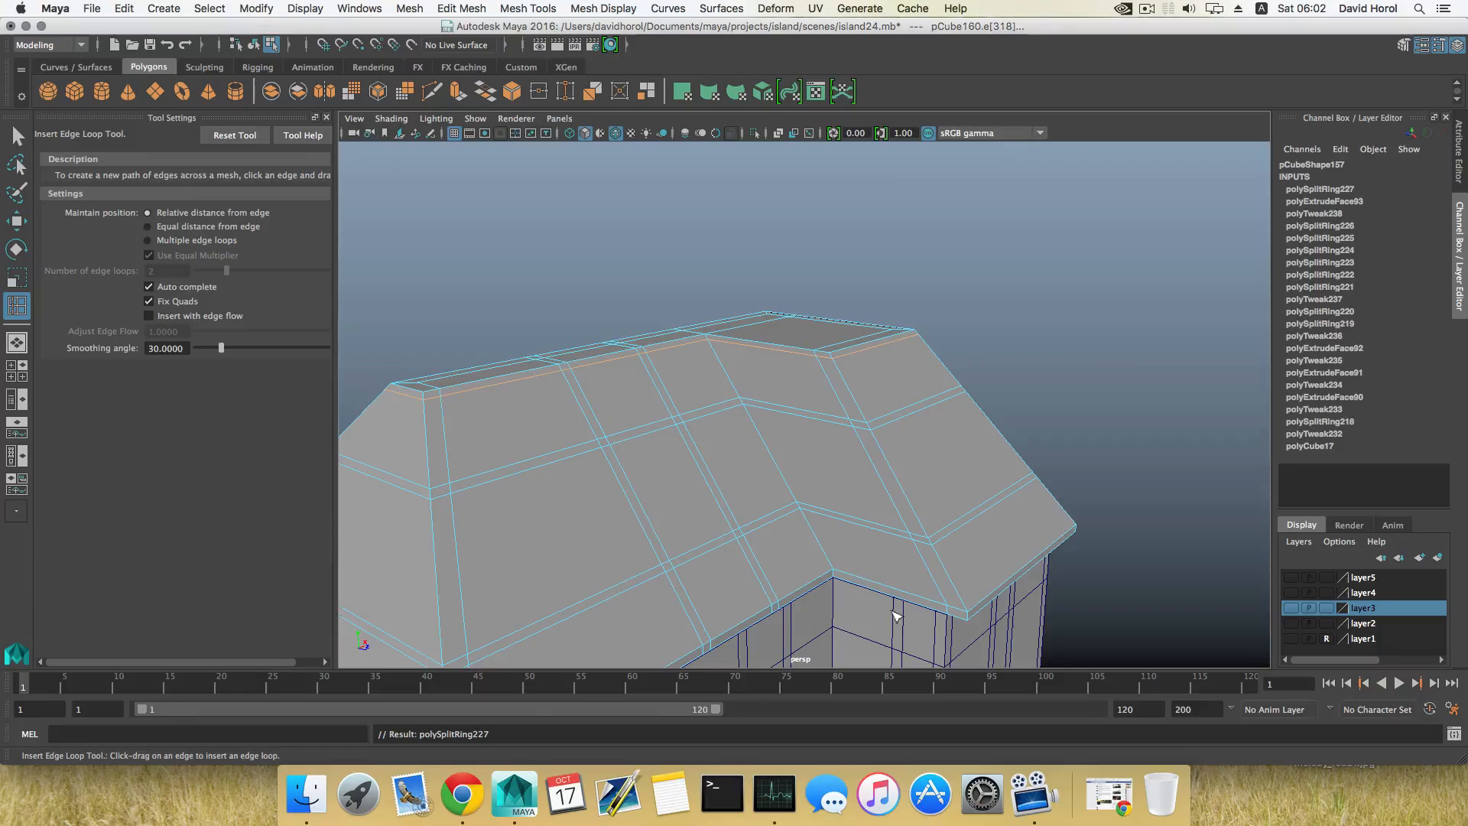
right_drag(616, 452, 619, 452)
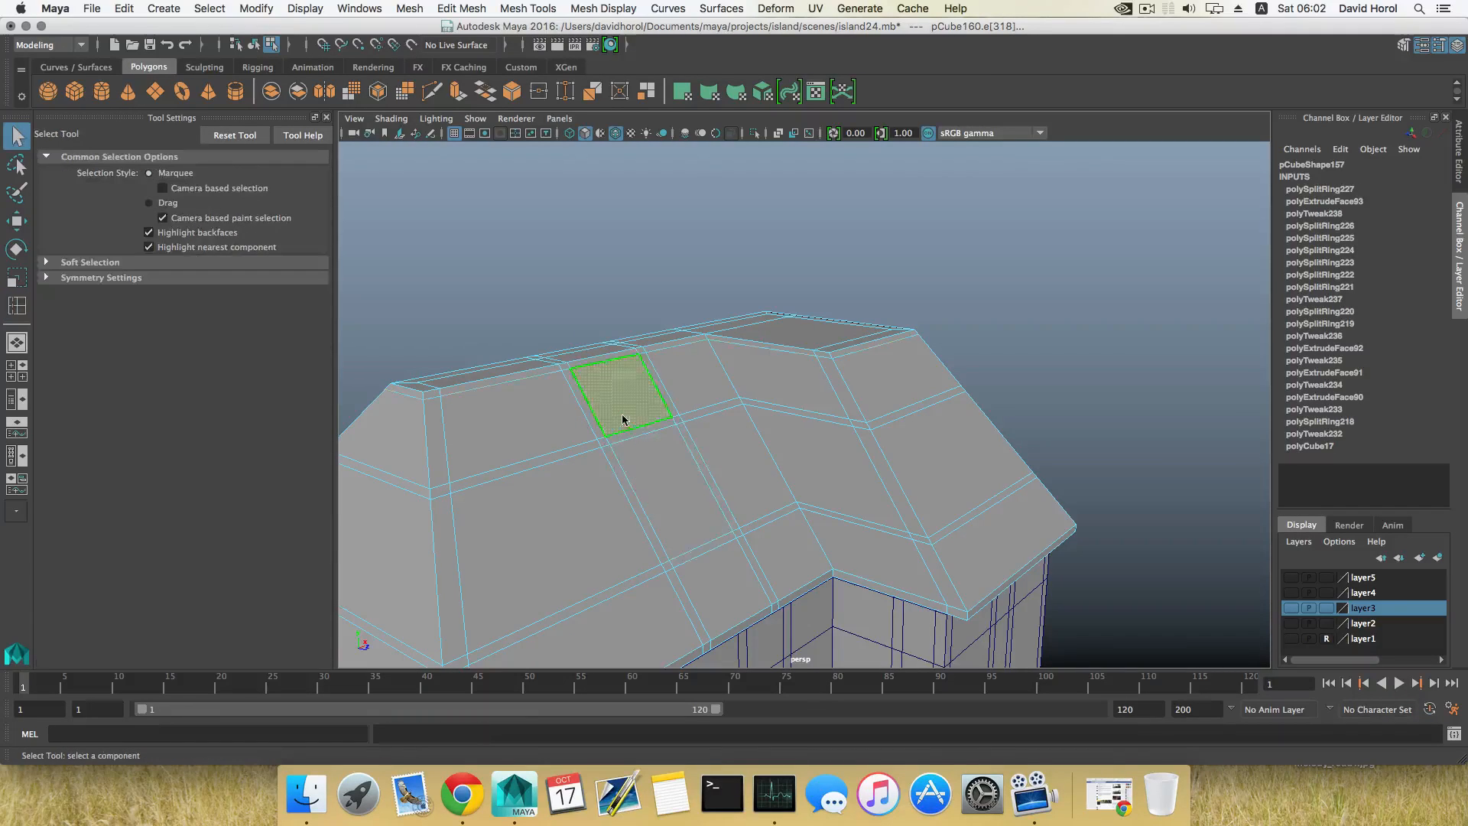
Step: Extrude the upper and middle panels of the front slope beside the wing and flatten them vertically with Z scale 0 as a dormer front
click(624, 419)
shift+click(662, 478)
alt+drag(715, 531, 631, 277)
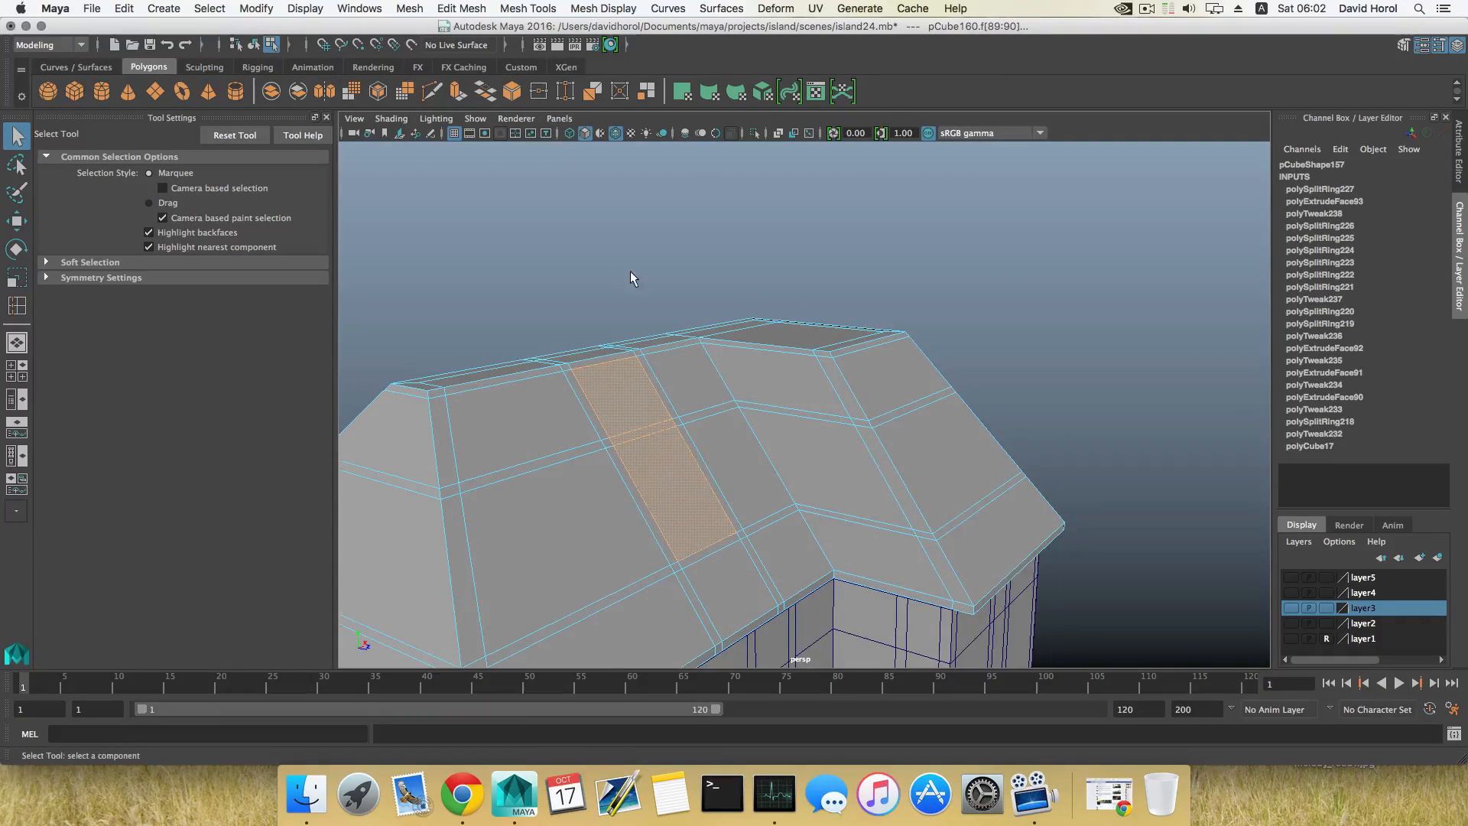
alt+drag(715, 427, 739, 466)
key(w)
key(r)
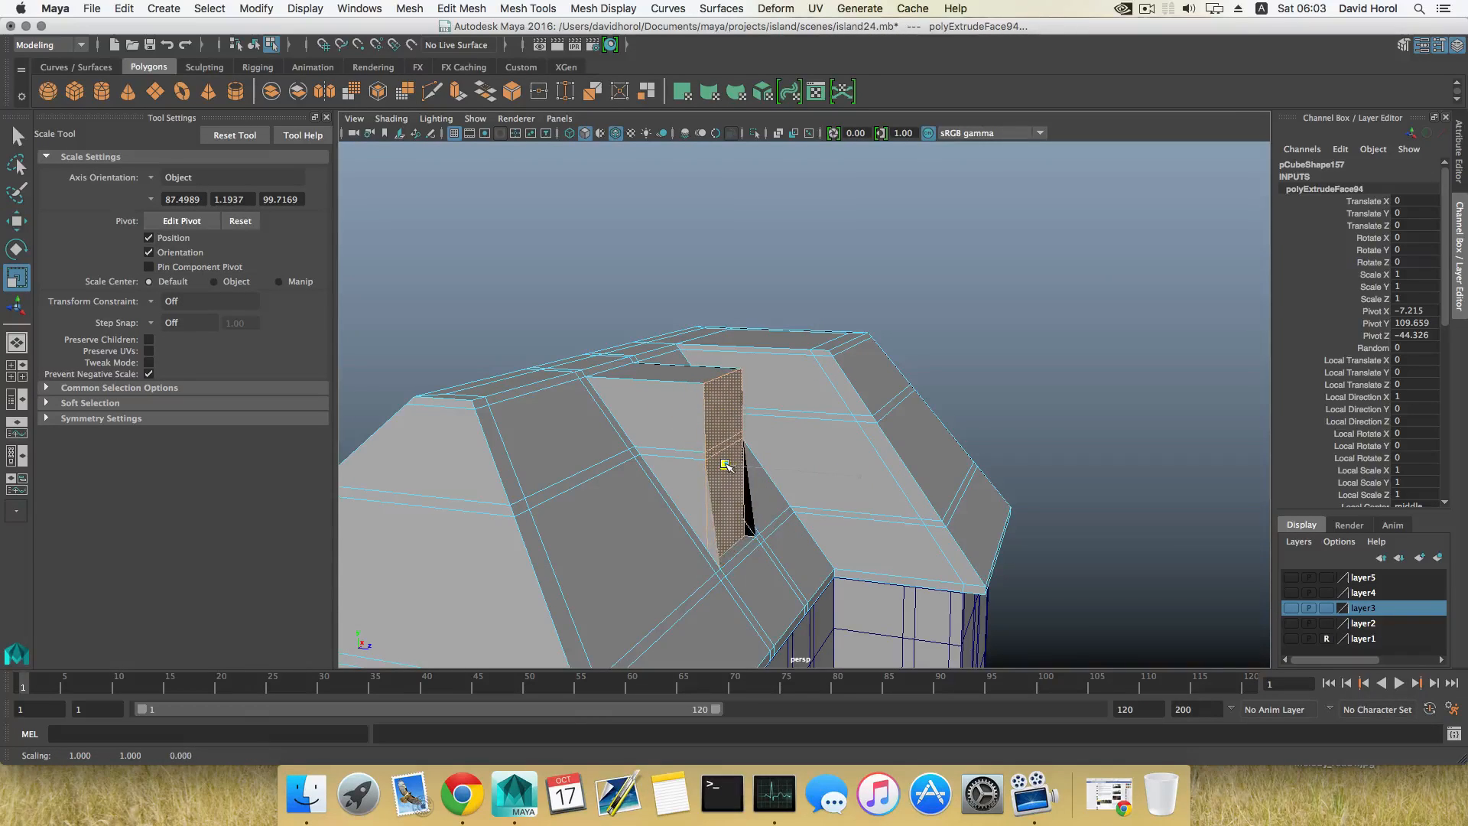
key(w)
drag(861, 479, 791, 483)
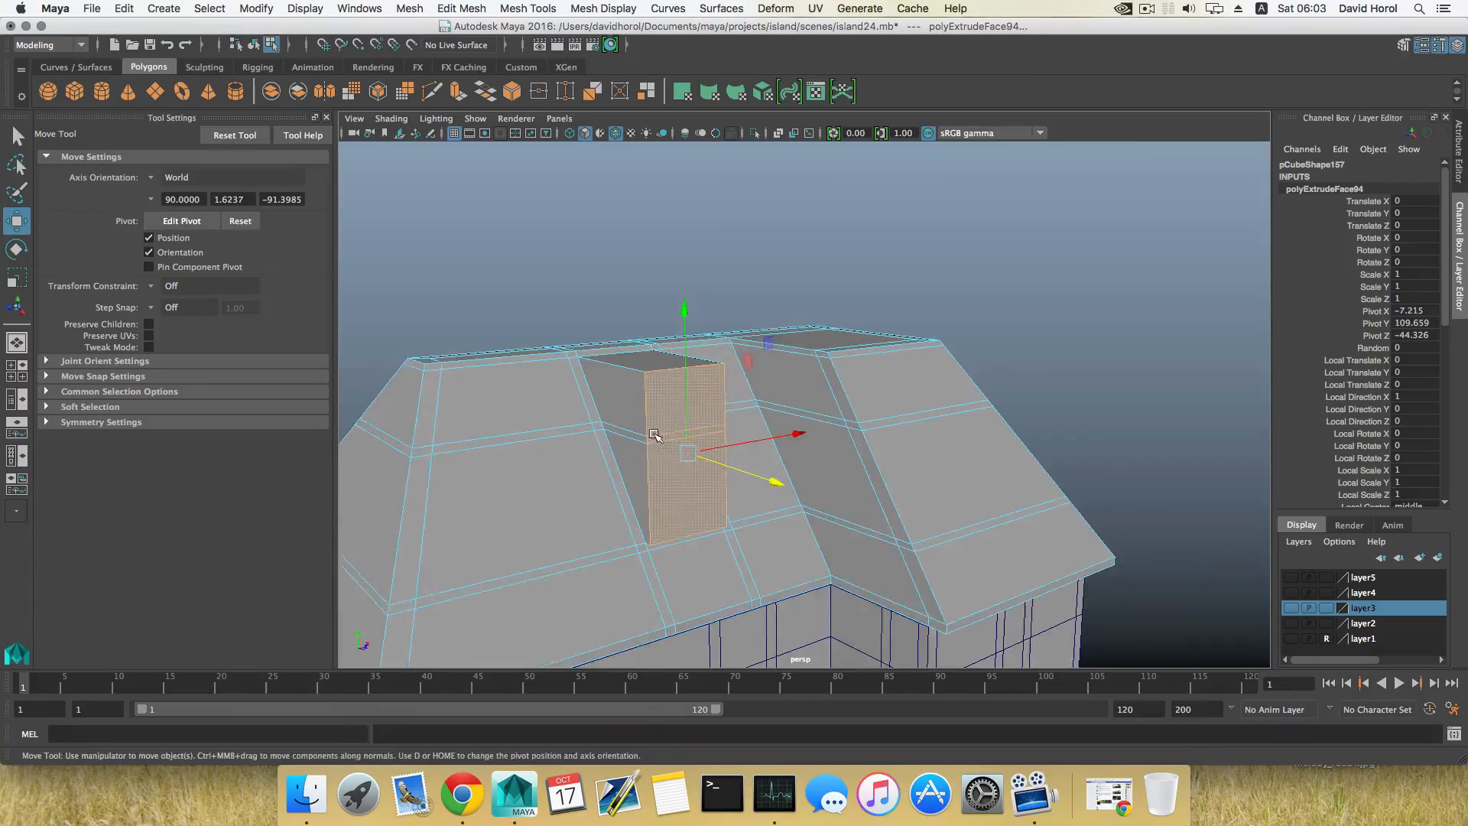
Step: Return to object selection and insert a vertical edge loop into the front slope on each side of the dormer
alt+drag(655, 435, 777, 426)
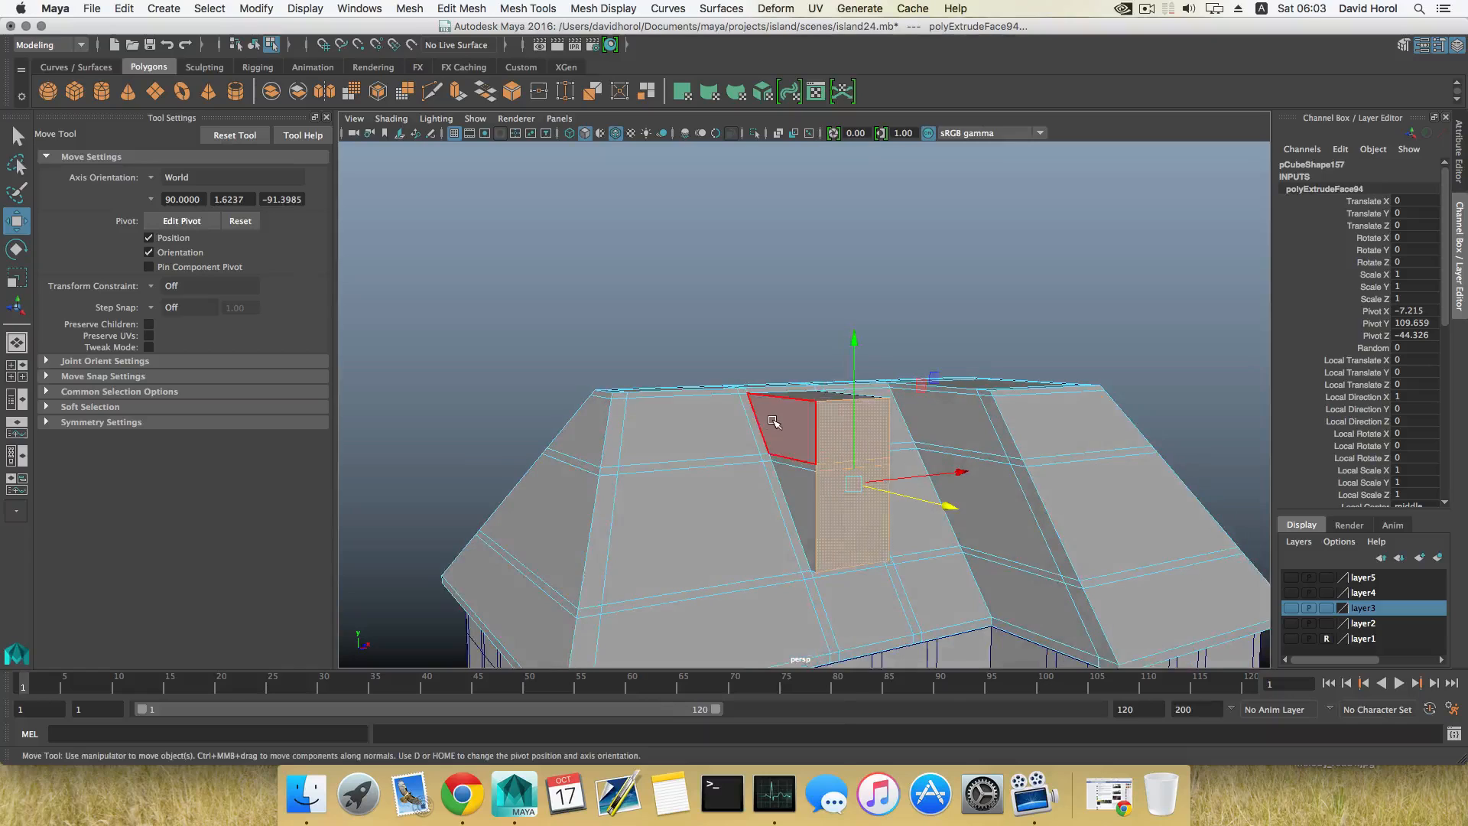
right_drag(772, 388, 772, 429)
alt+drag(756, 430, 721, 440)
key(F8)
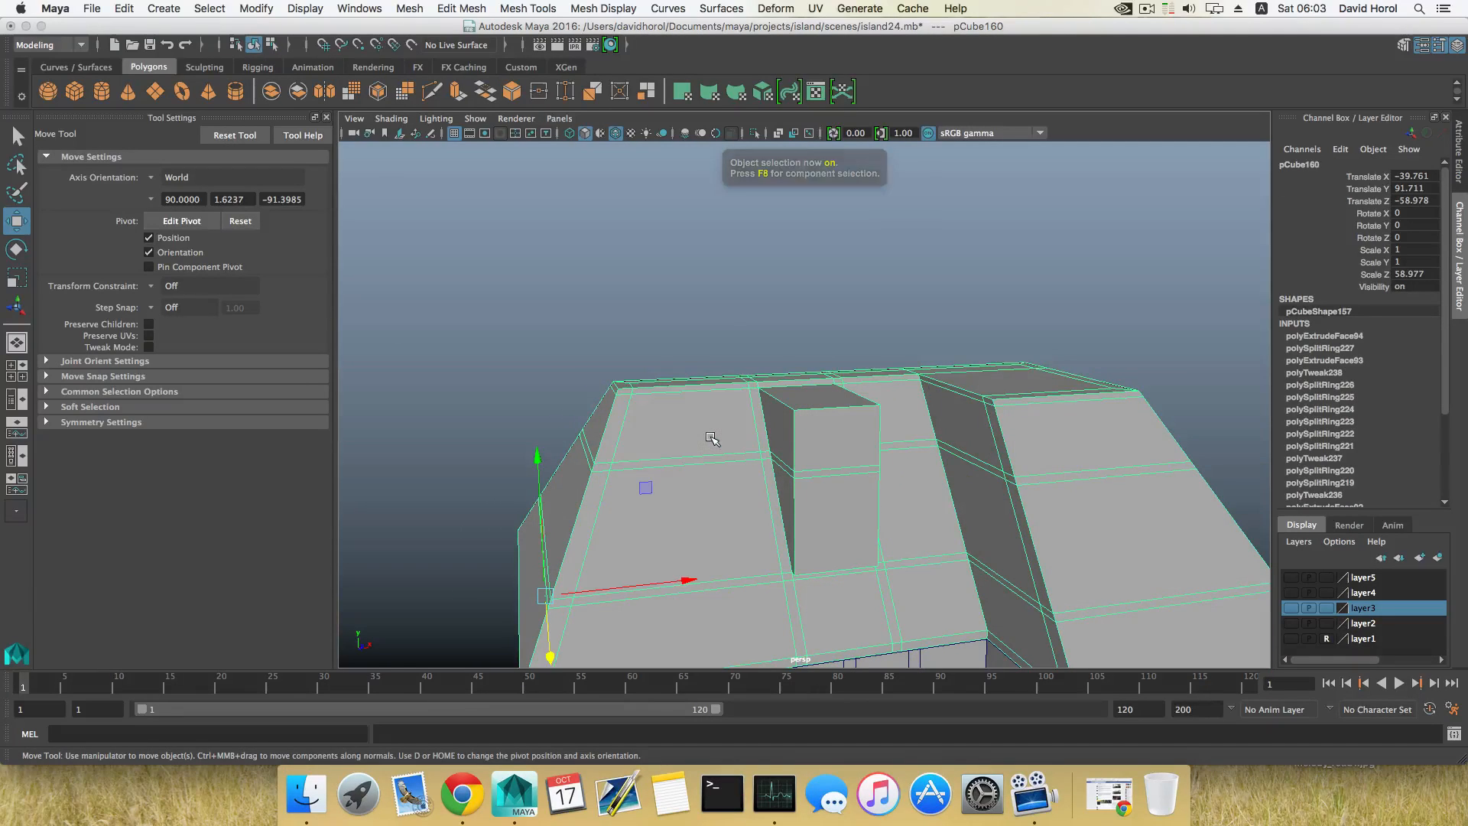
shift+right_drag(702, 437, 642, 463)
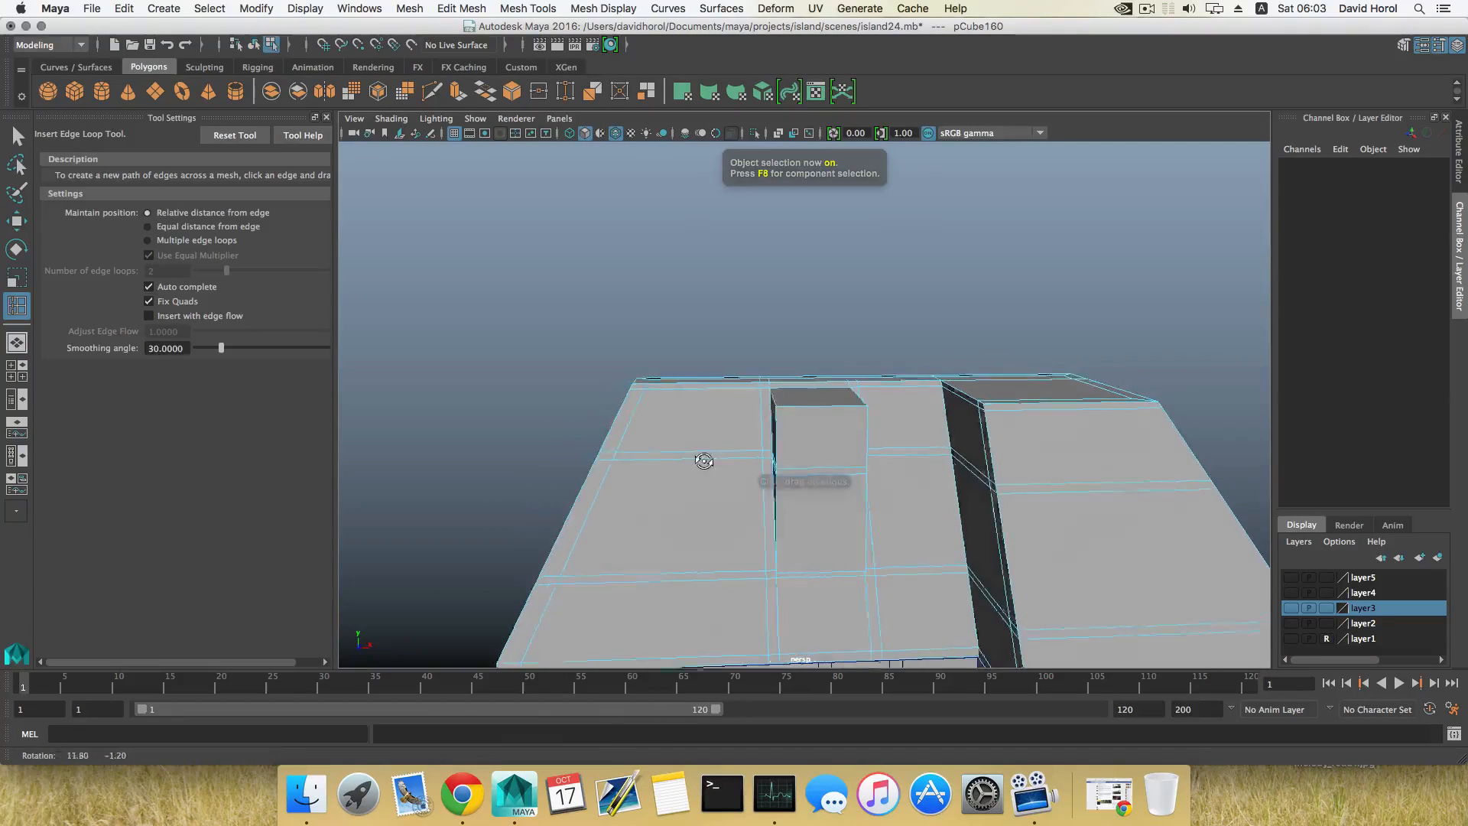
click(727, 452)
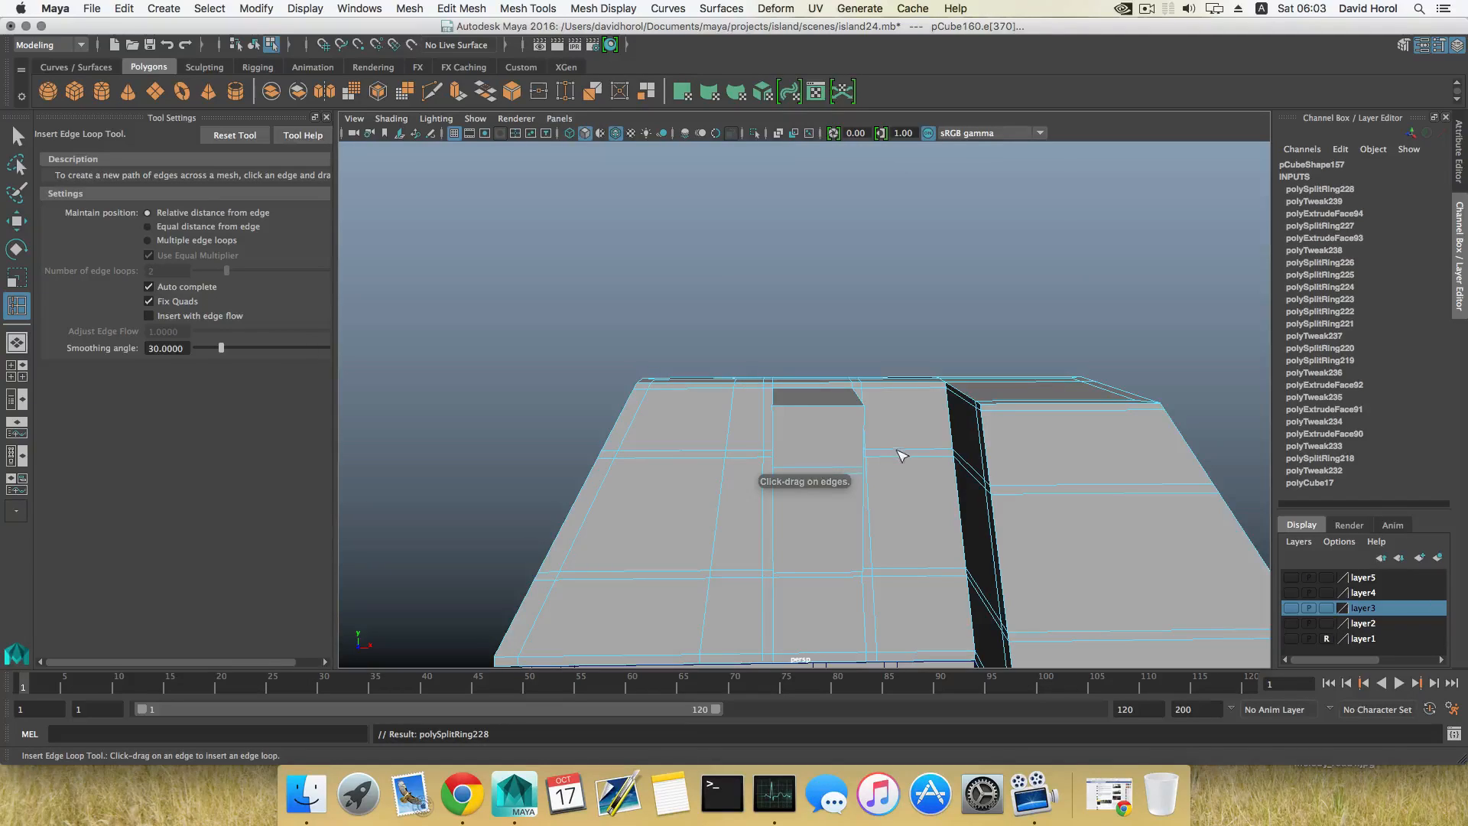
alt+drag(898, 451, 885, 454)
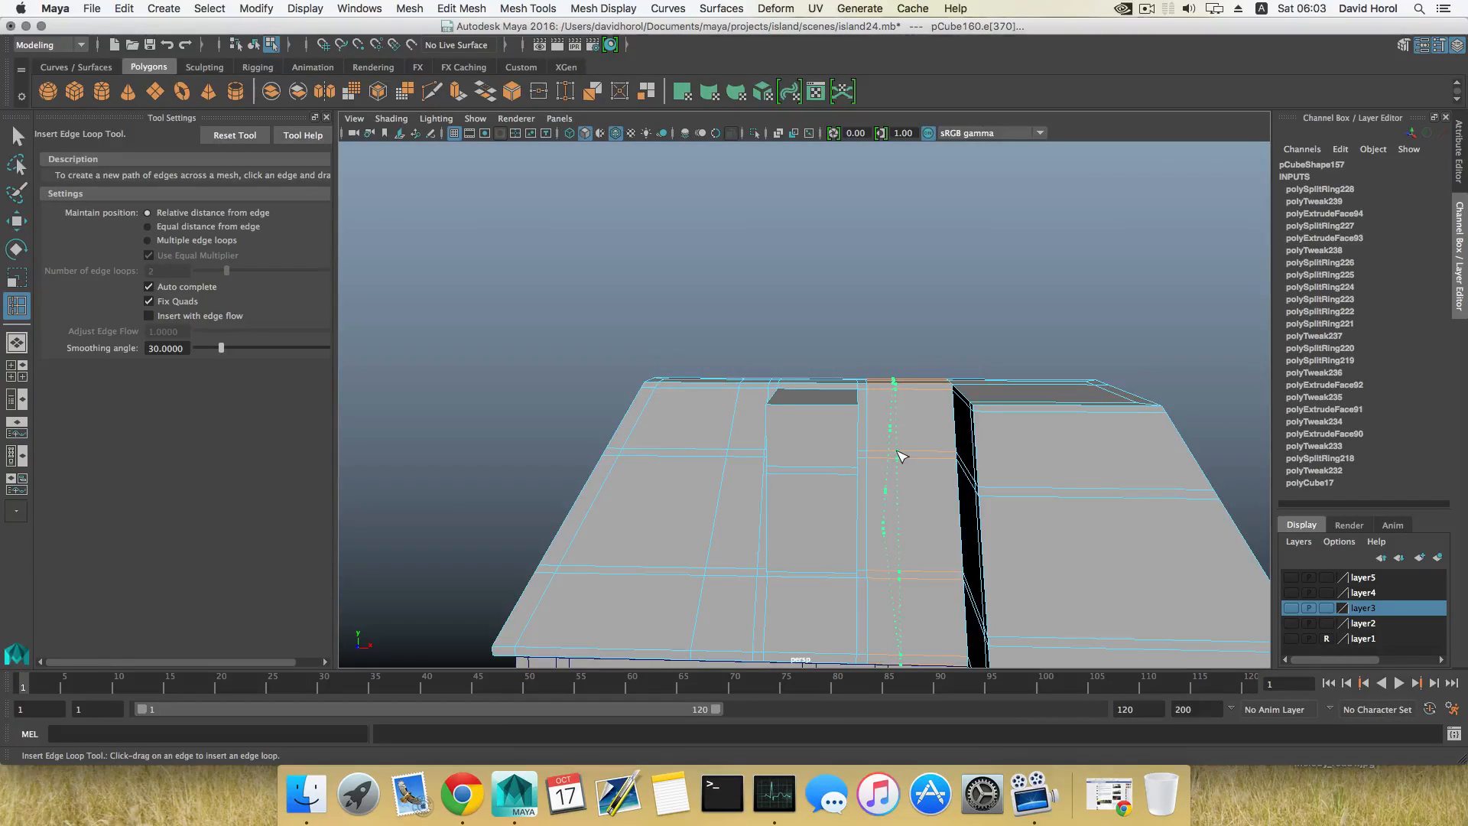
alt+drag(895, 456, 802, 436)
Step: Delete the upper roof faces directly beside the dormer's side wall to open a gap
right_drag(802, 435, 790, 454)
click(790, 455)
alt+drag(764, 466, 745, 451)
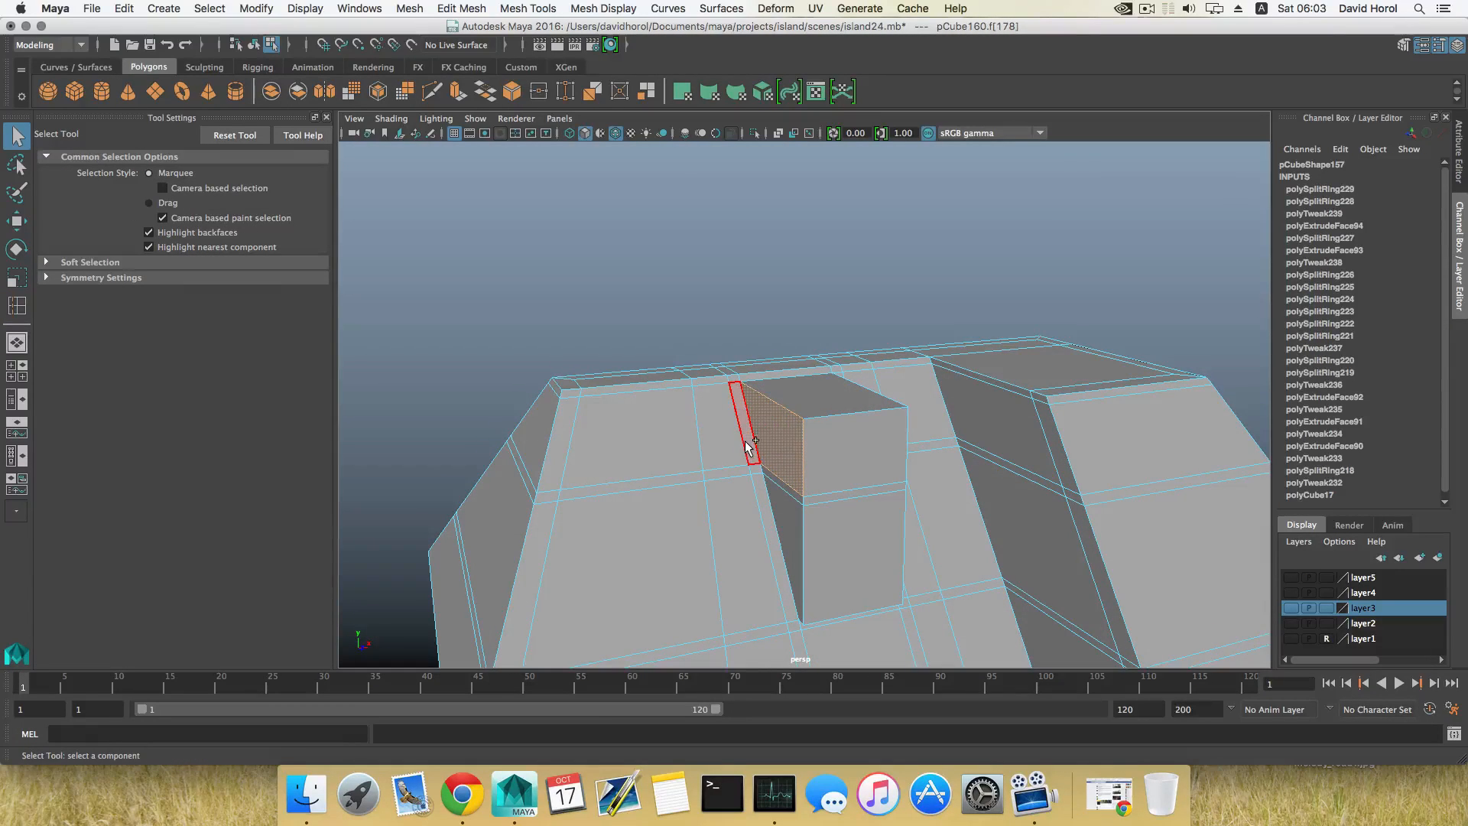
click(745, 451)
click(730, 448)
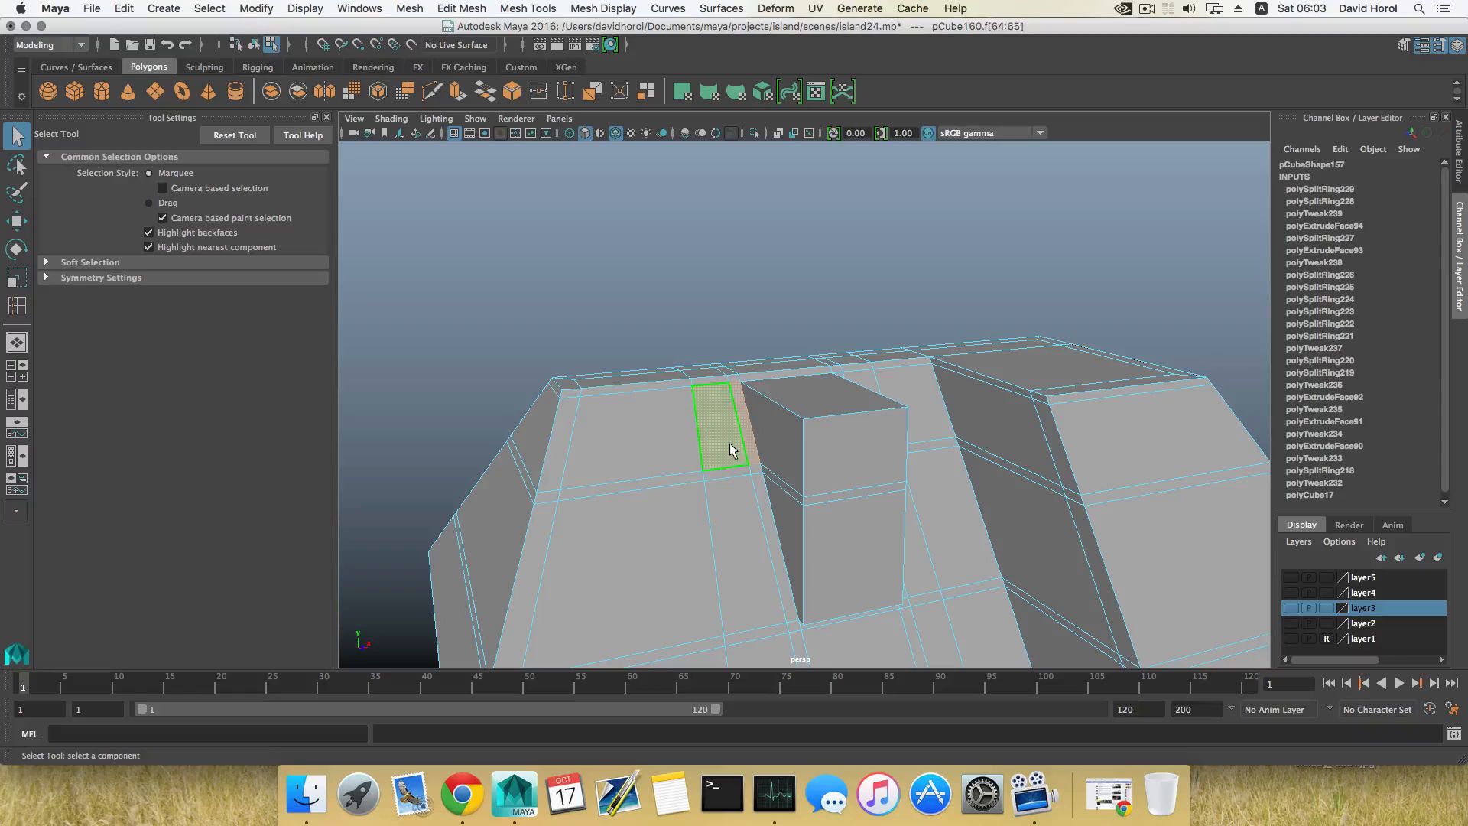
key(Delete)
Step: Extrude the dormer's upper side face sideways along X across the opening in the roof
click(784, 457)
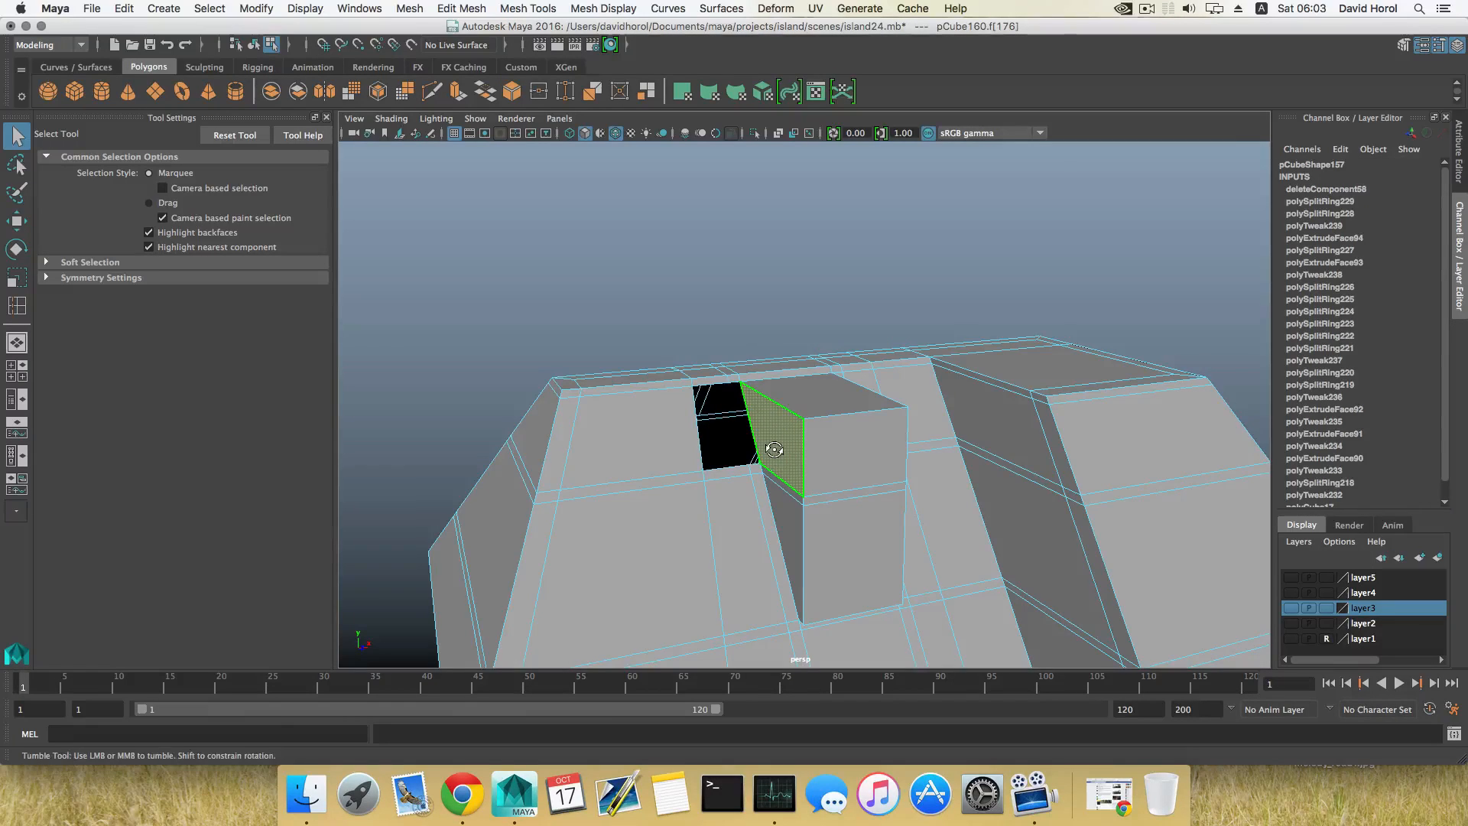
alt+drag(774, 449, 775, 449)
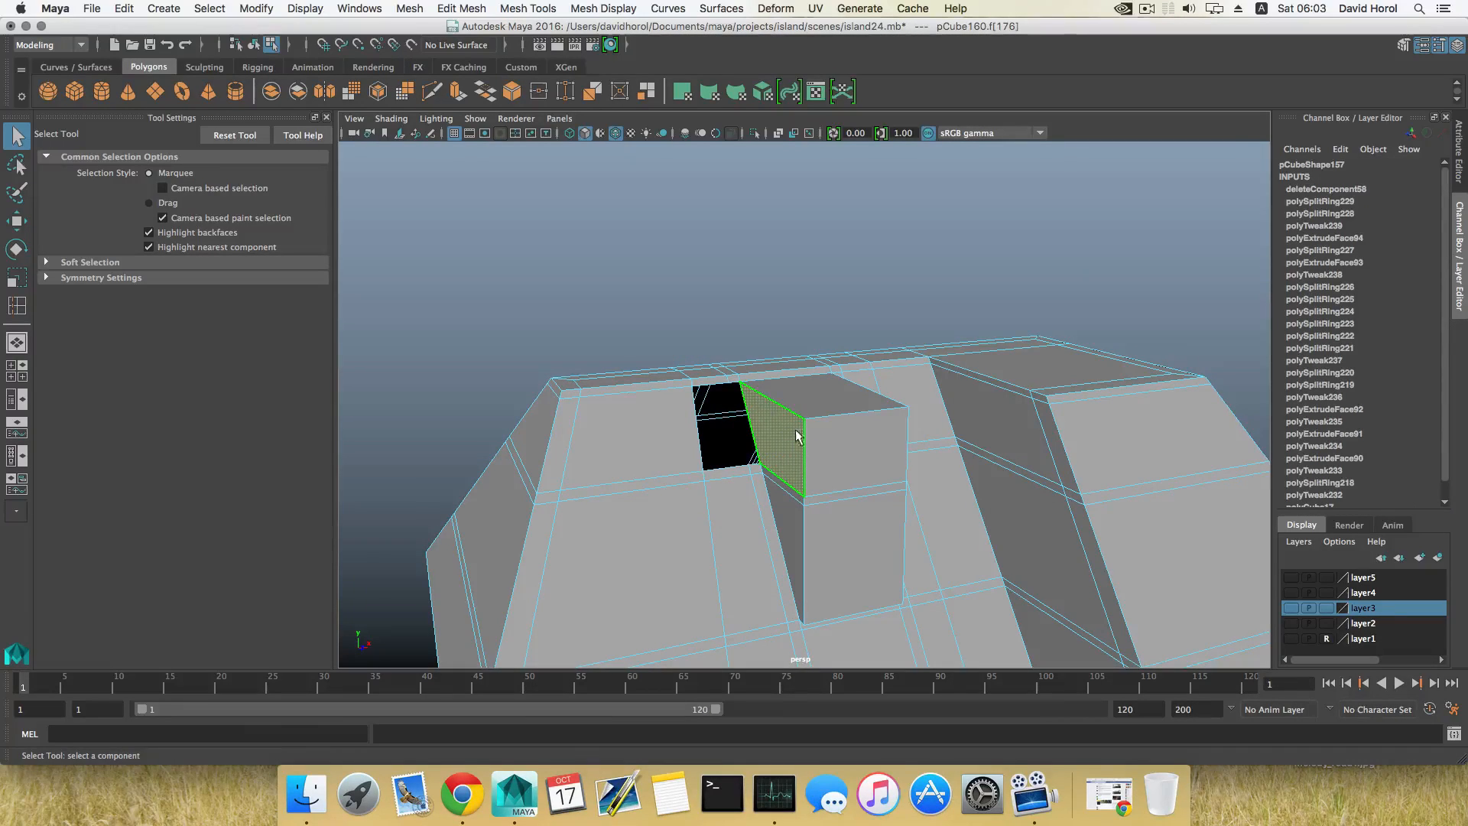
click(460, 92)
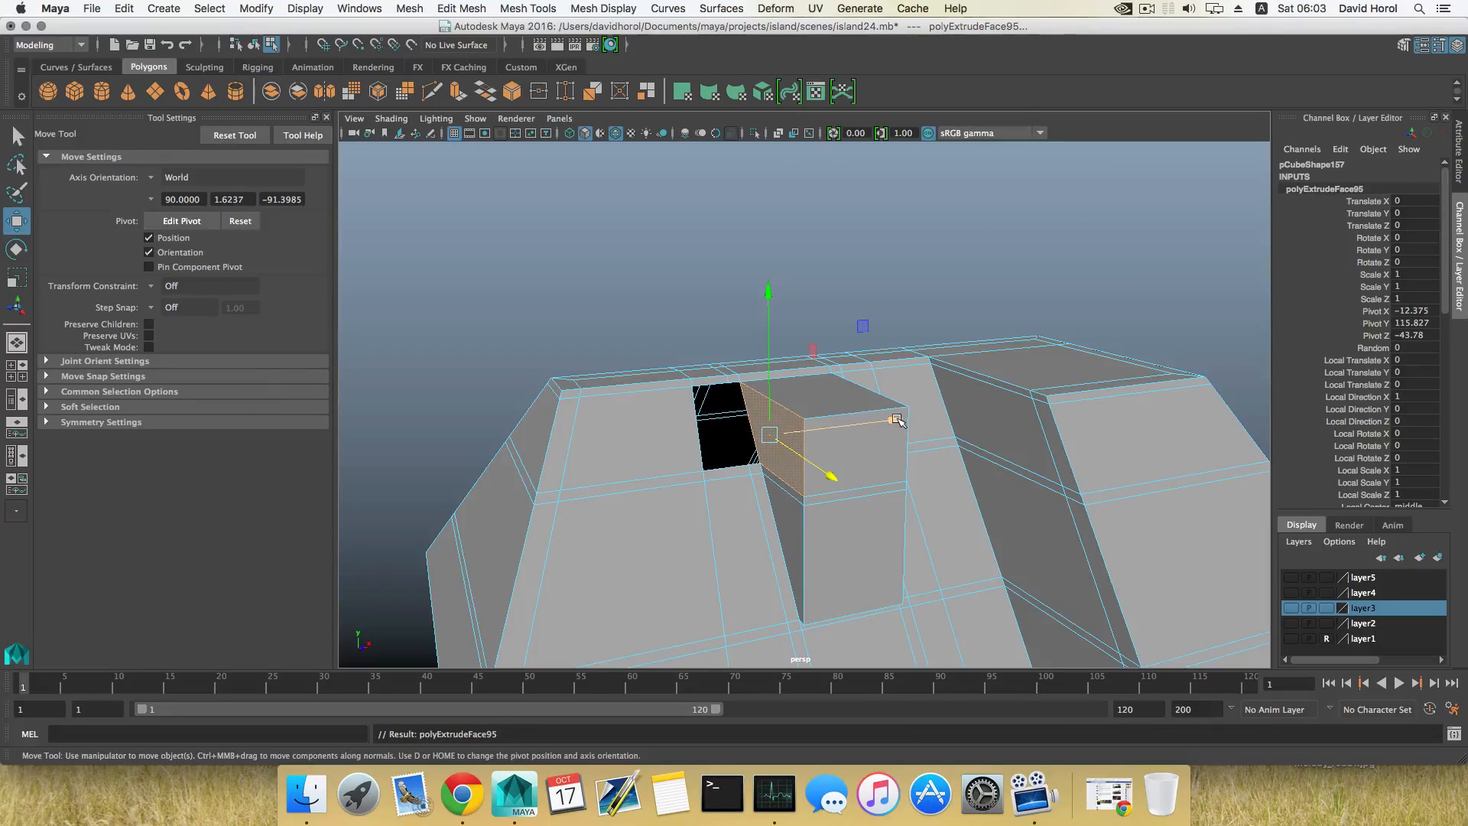
drag(896, 419, 694, 390)
alt+drag(704, 490, 731, 446)
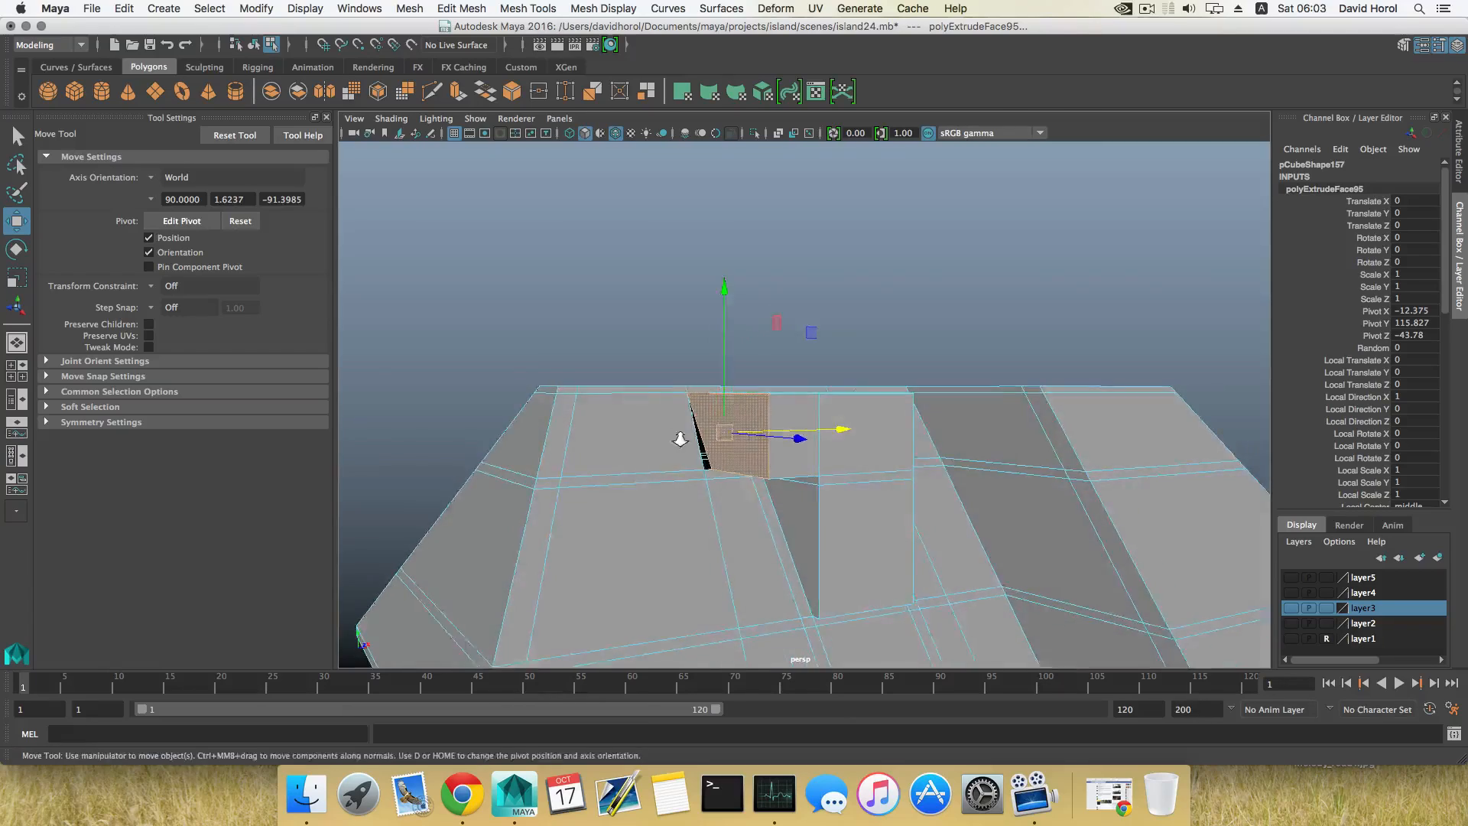
Step: Delete the leftover inner face beneath the sideways extrusion and check the dormer from outside
scroll(604, 493, up, 5)
alt+drag(594, 501, 796, 482)
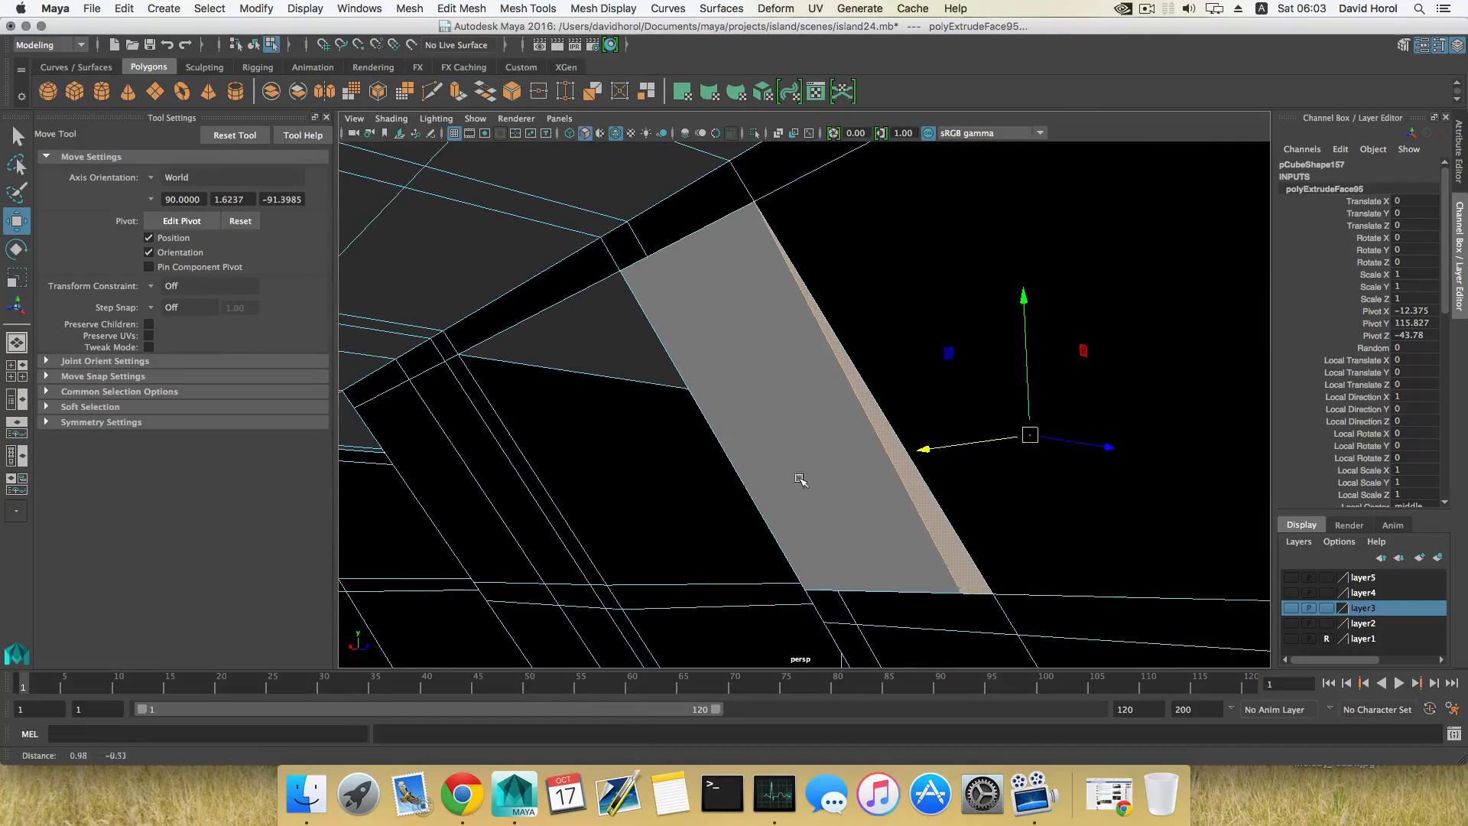
right_drag(773, 380, 771, 404)
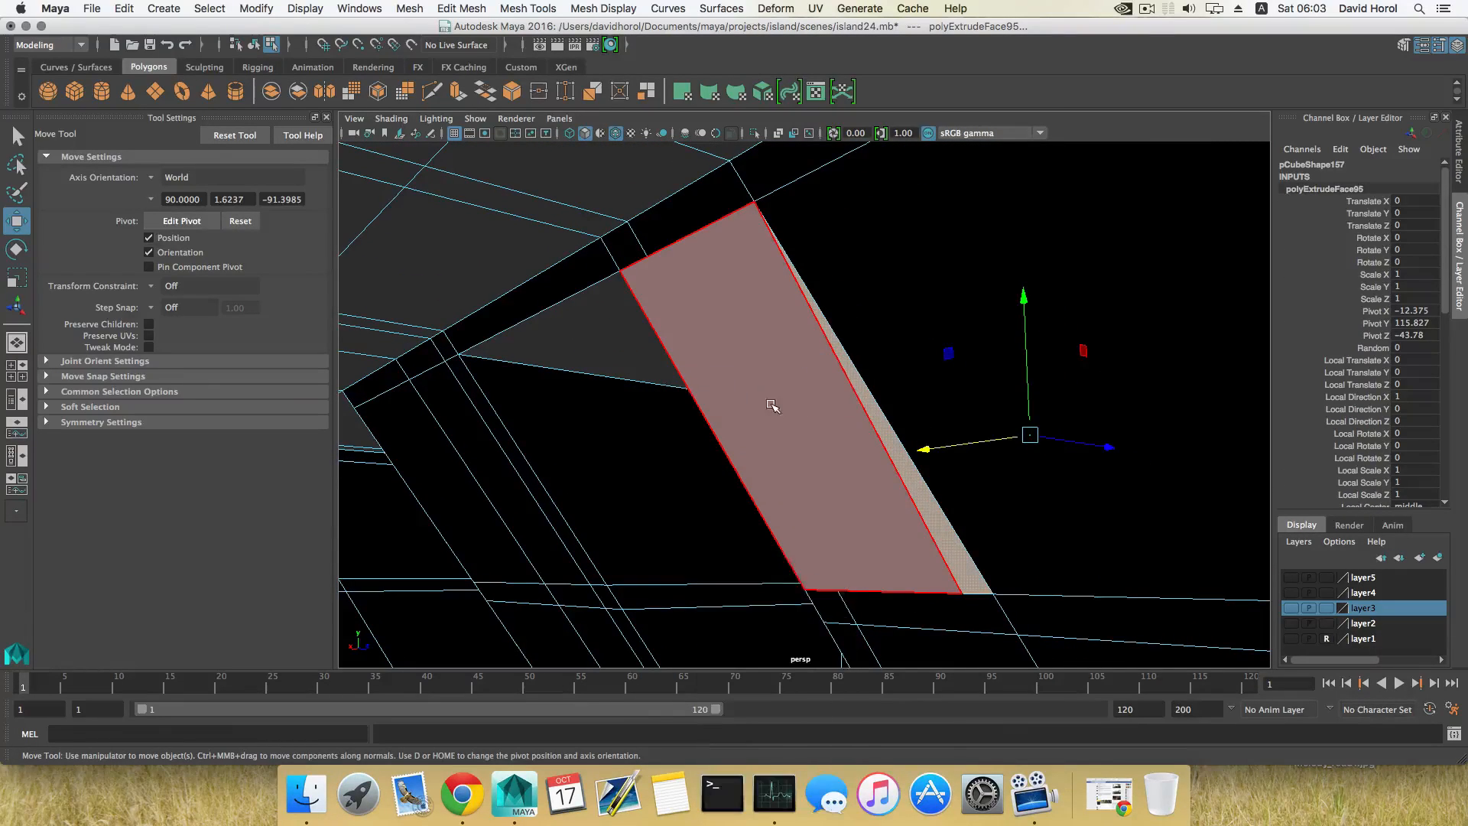
click(772, 403)
key(Delete)
alt+drag(987, 410, 745, 431)
alt+middle_drag(745, 431, 875, 436)
alt+drag(875, 436, 782, 472)
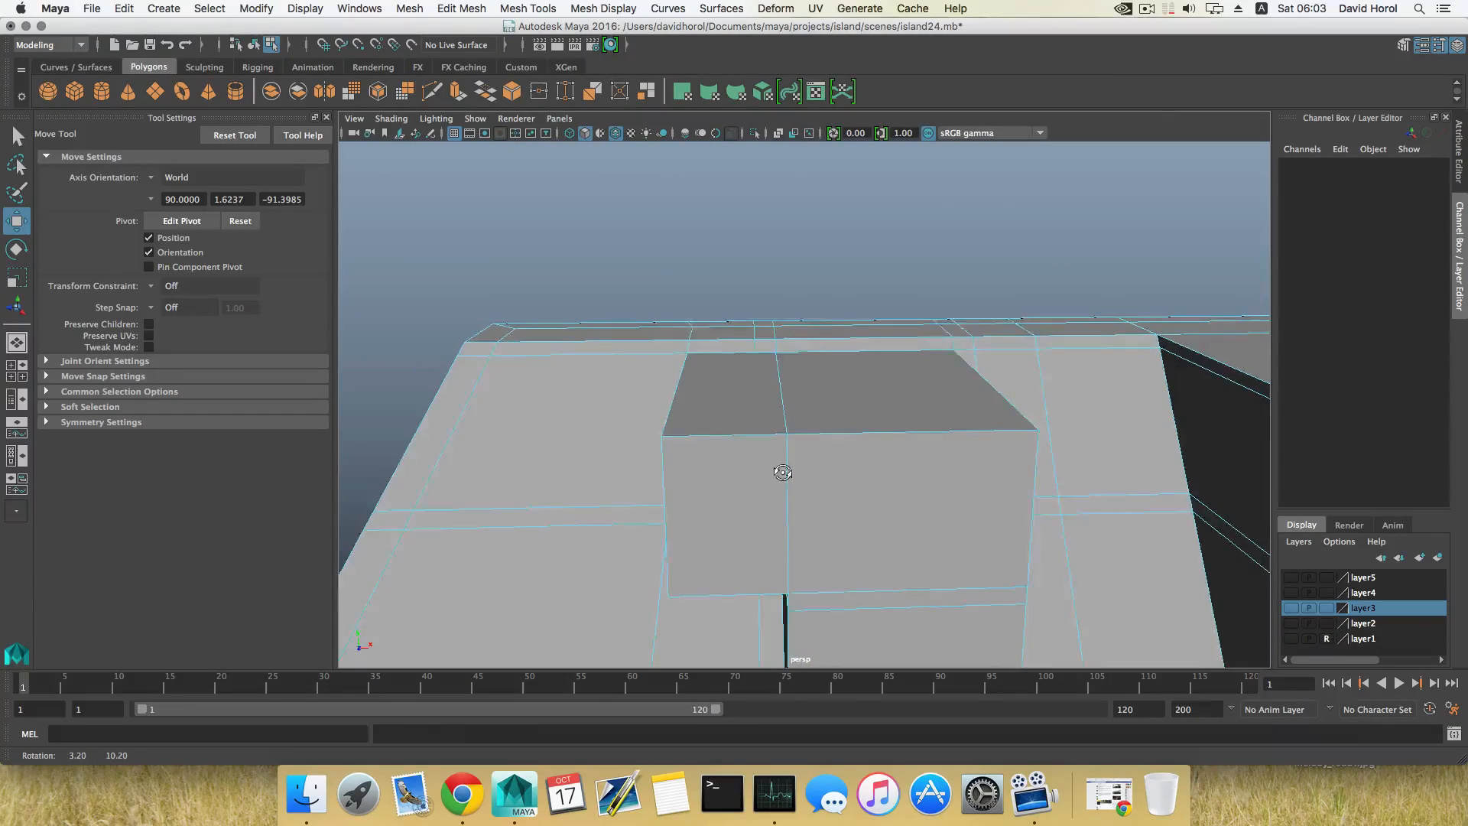
Step: Undo the dormer's sideways extrusion and the face deletions around it
key(z)
key(z)
key(z)
key(z)
key(z)
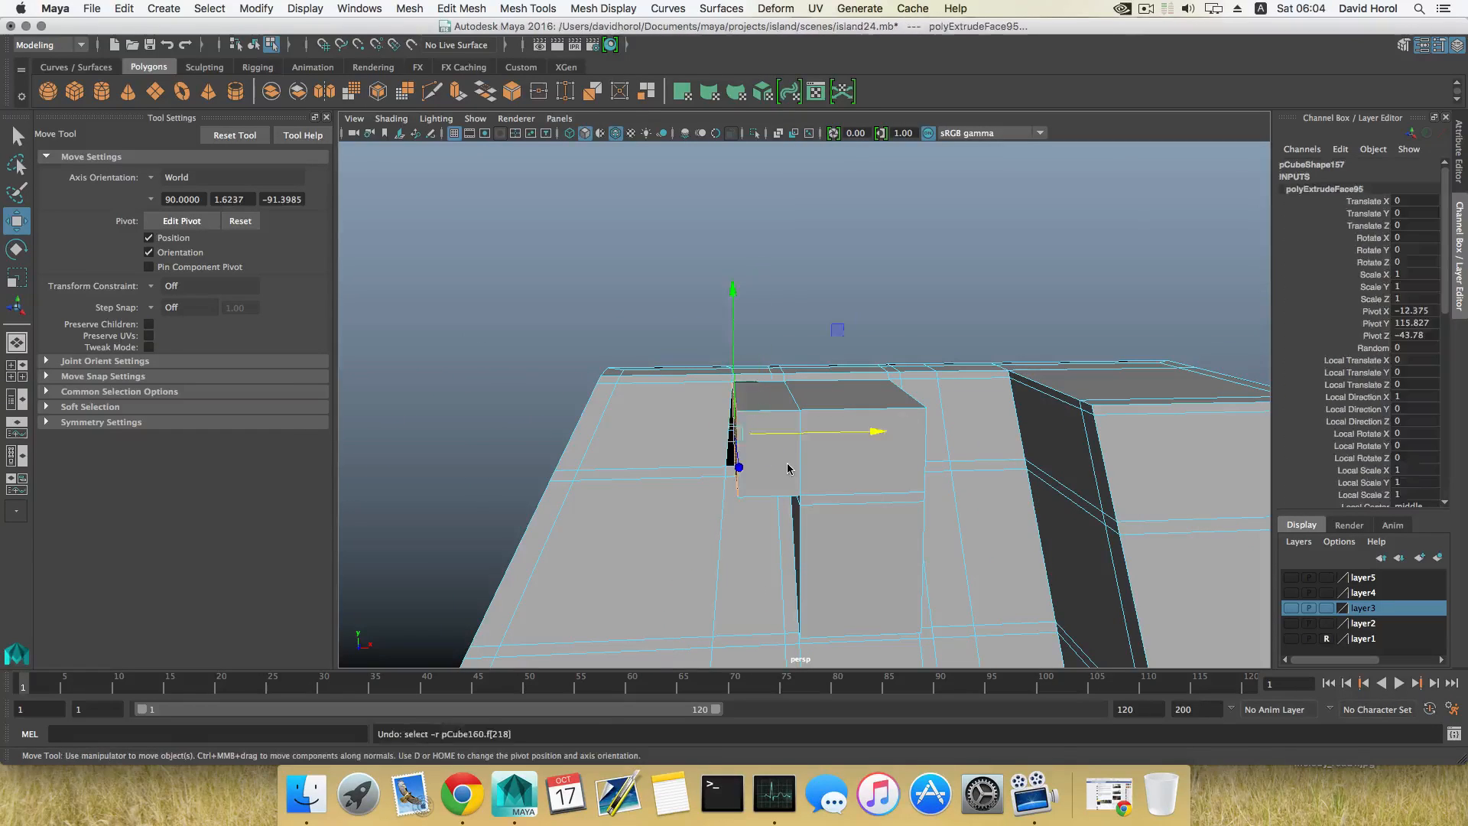
key(z)
key(z)
key(z)
key(z)
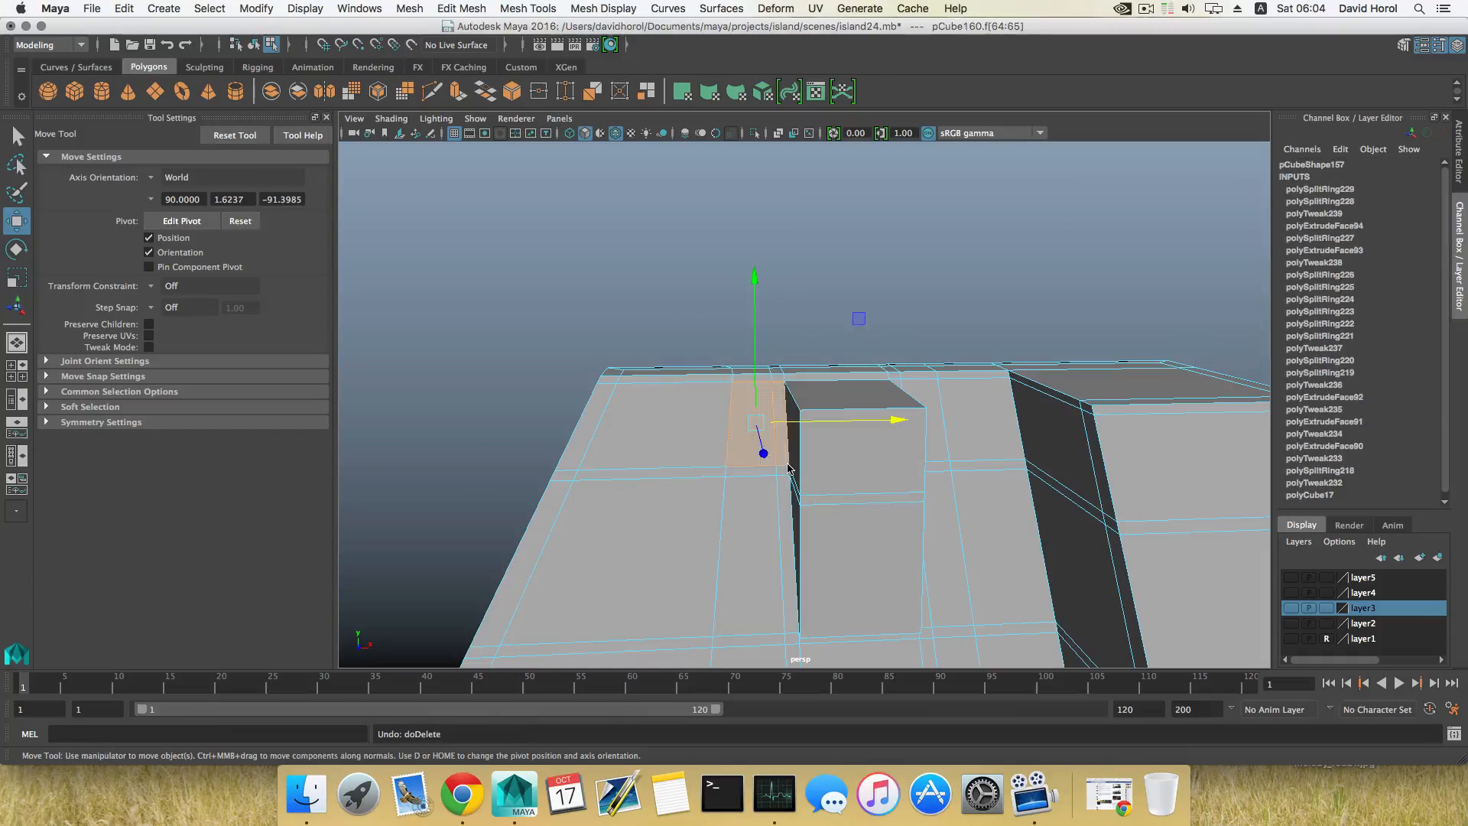
key(z)
Step: Scale the dormer's top vertices together sideways to form a narrow gable peak
alt+drag(809, 466, 777, 433)
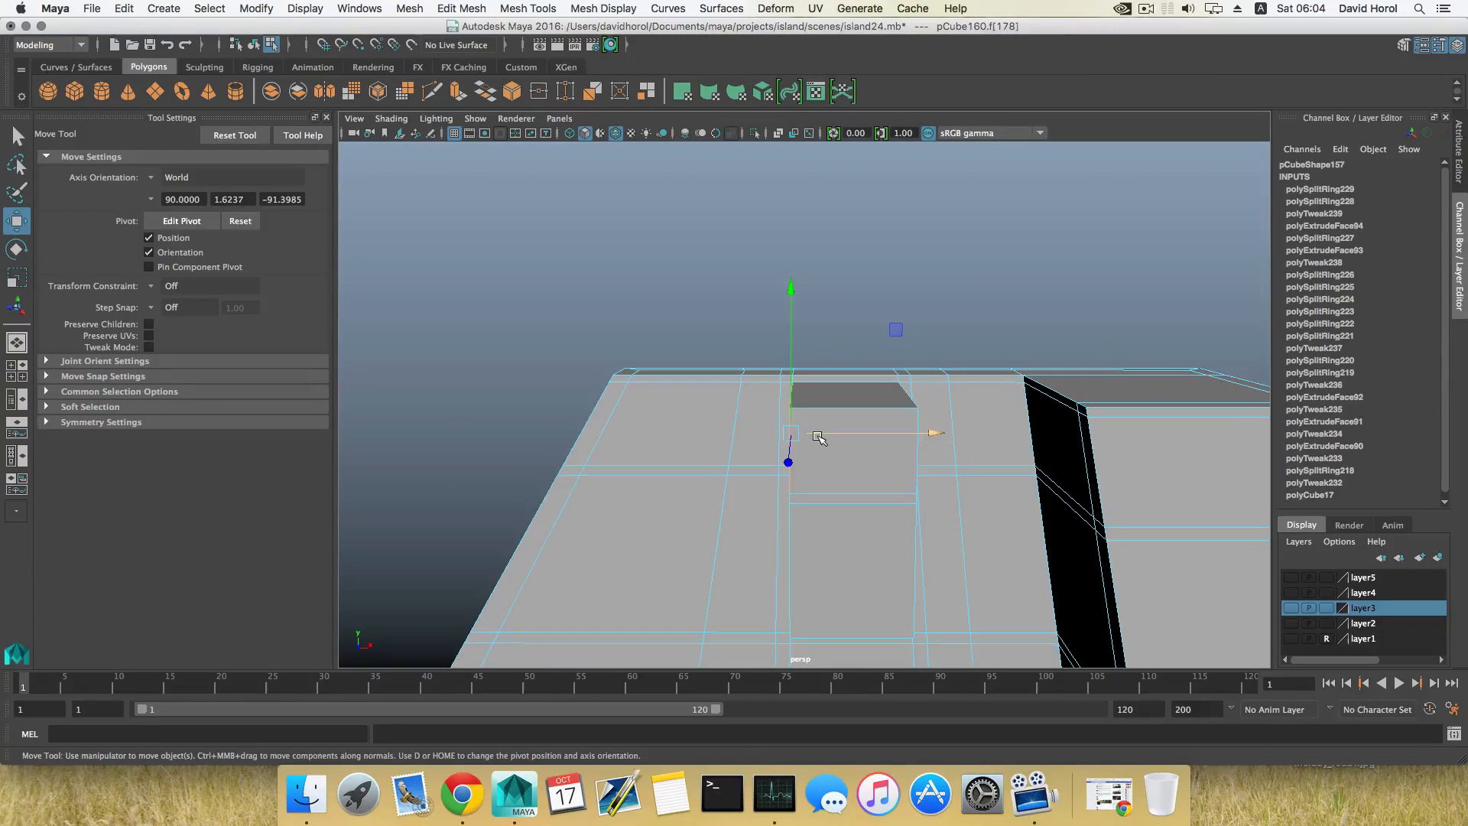
key(F8)
right_drag(816, 399, 750, 390)
alt+drag(750, 390, 792, 375)
drag(823, 444, 852, 416)
key(r)
alt+drag(787, 414, 842, 429)
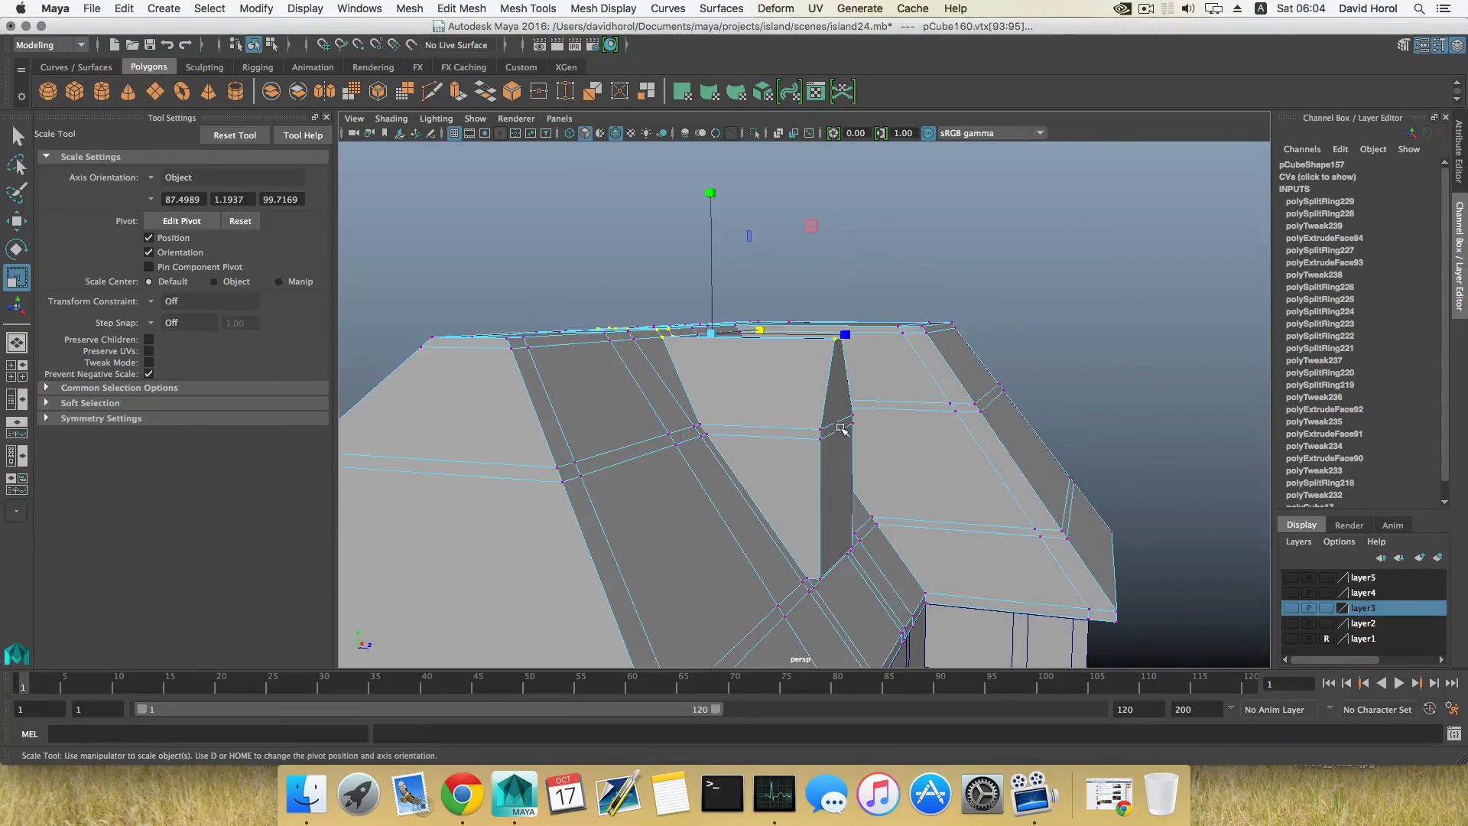
Step: Extrude the dormer's upper front gable face and move it forward to overhang the wall below
right_click(763, 371)
click(768, 410)
click(772, 405)
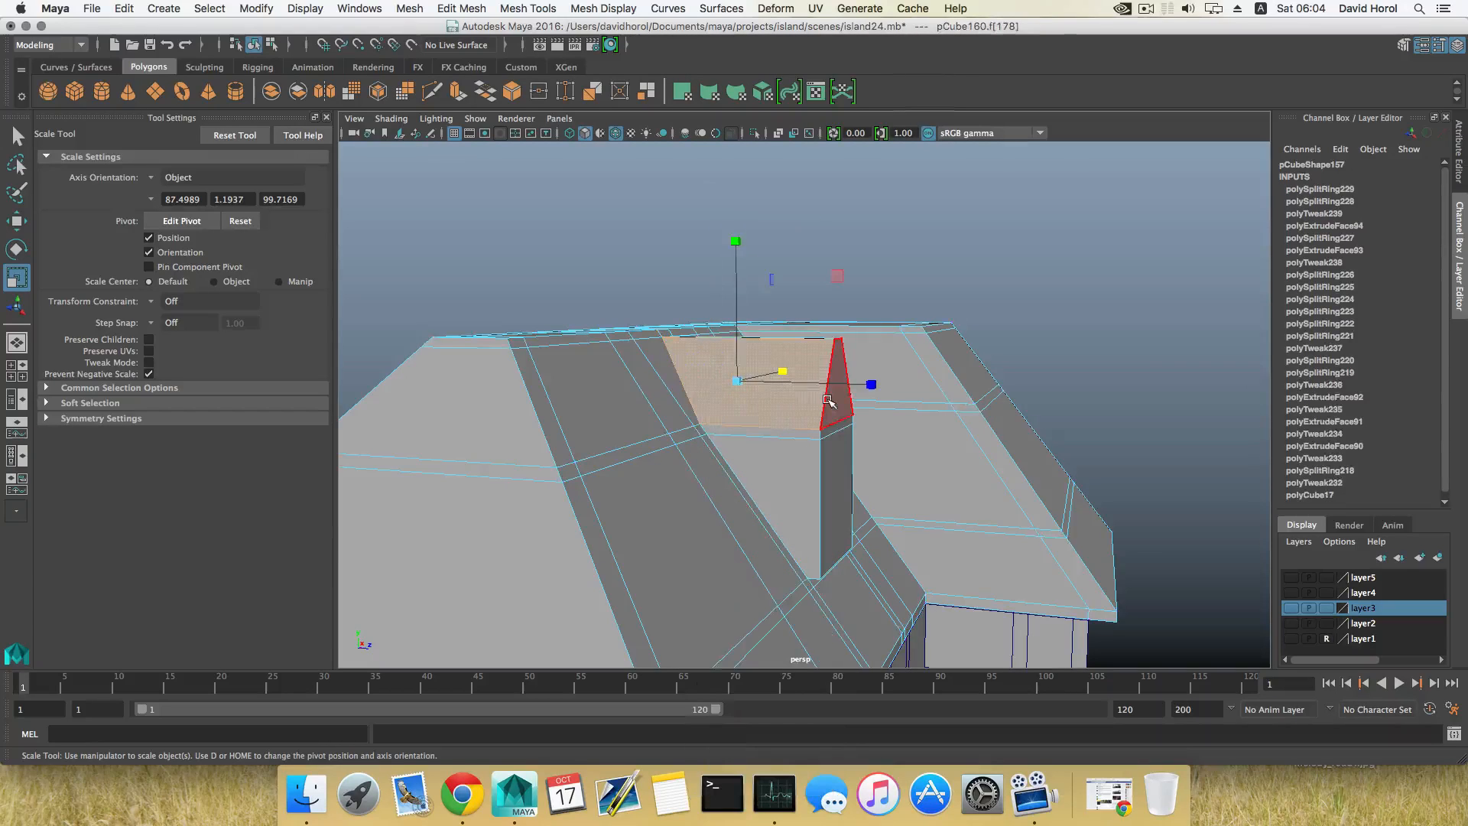
alt+drag(839, 426, 619, 210)
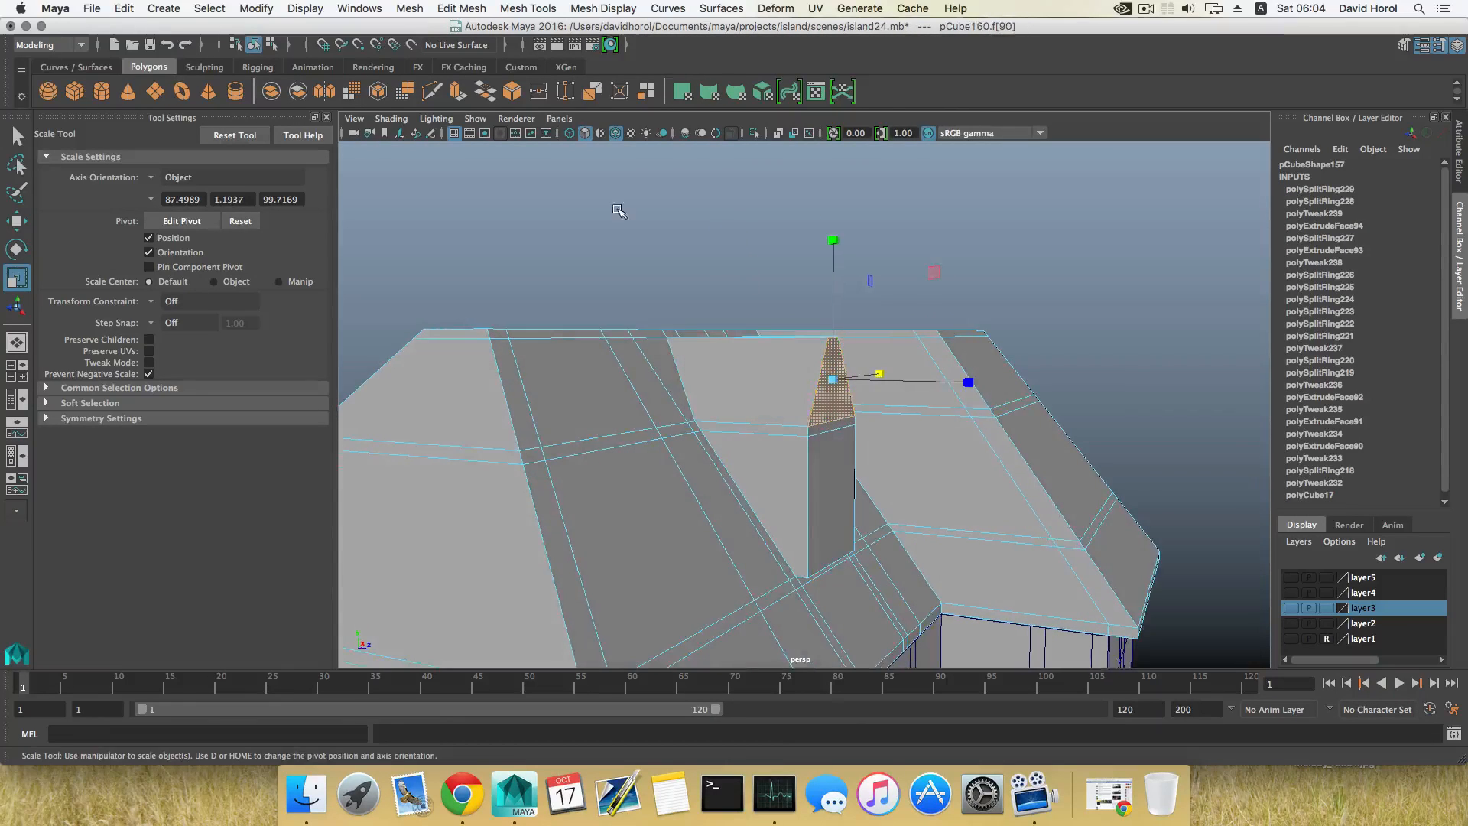
click(458, 93)
key(w)
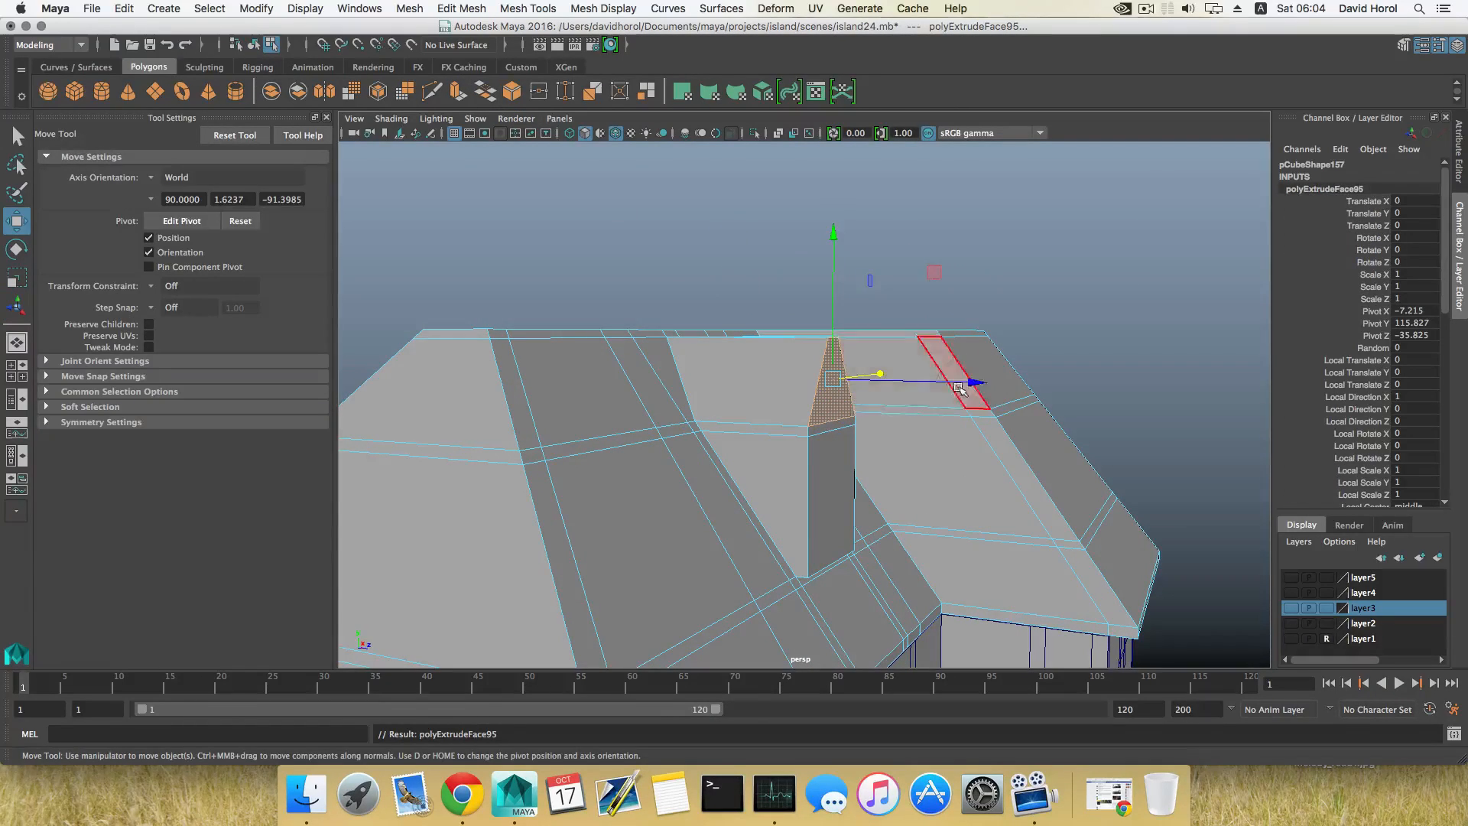
alt+drag(975, 405, 944, 444)
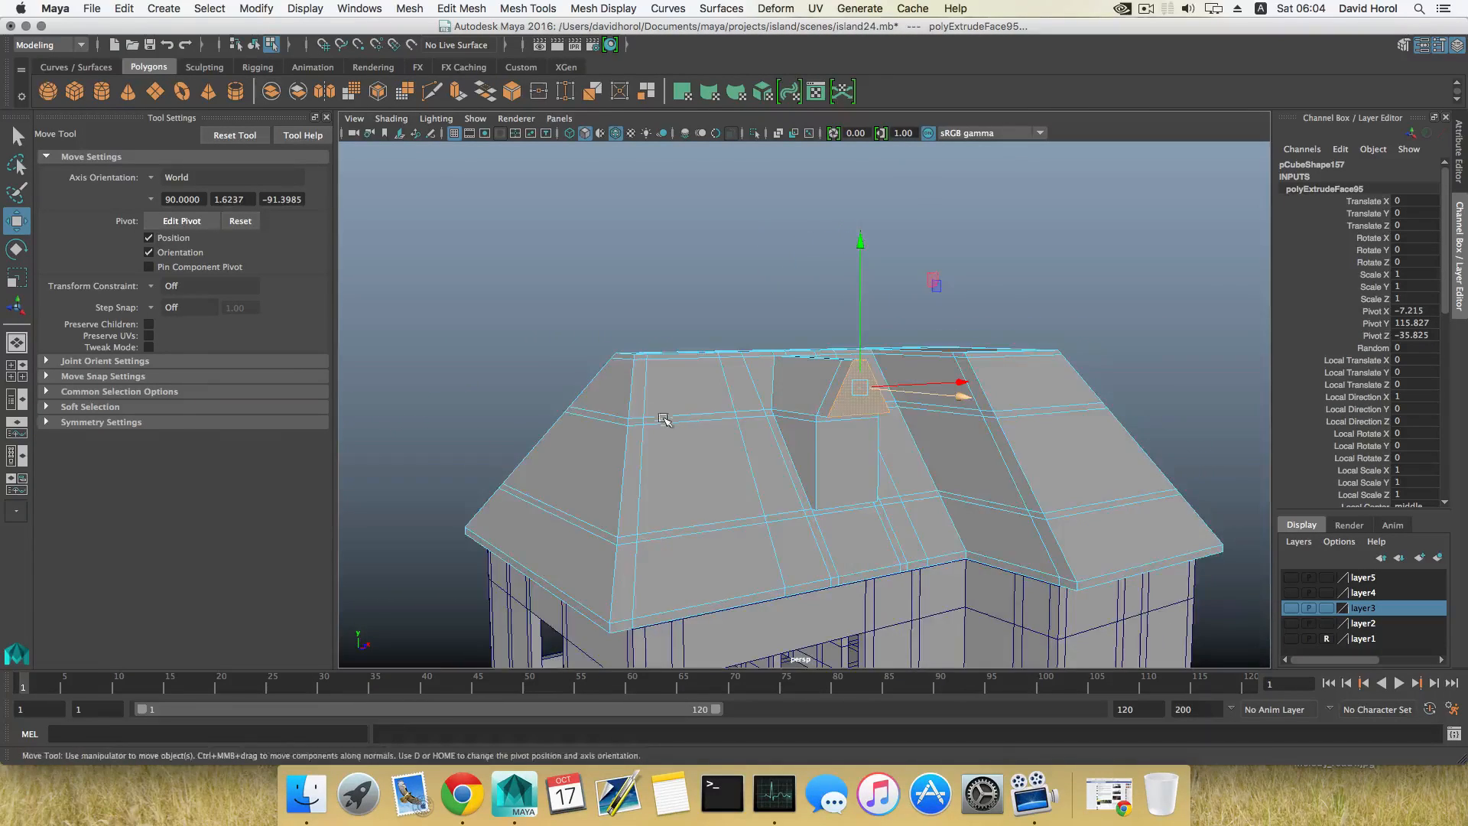
Step: Examine the gable overhang up close and select the dormer's upper side faces
alt+right_drag(665, 420, 793, 466)
alt+middle_drag(793, 465, 888, 449)
alt+drag(887, 449, 864, 428)
right_drag(883, 417, 878, 429)
click(881, 412)
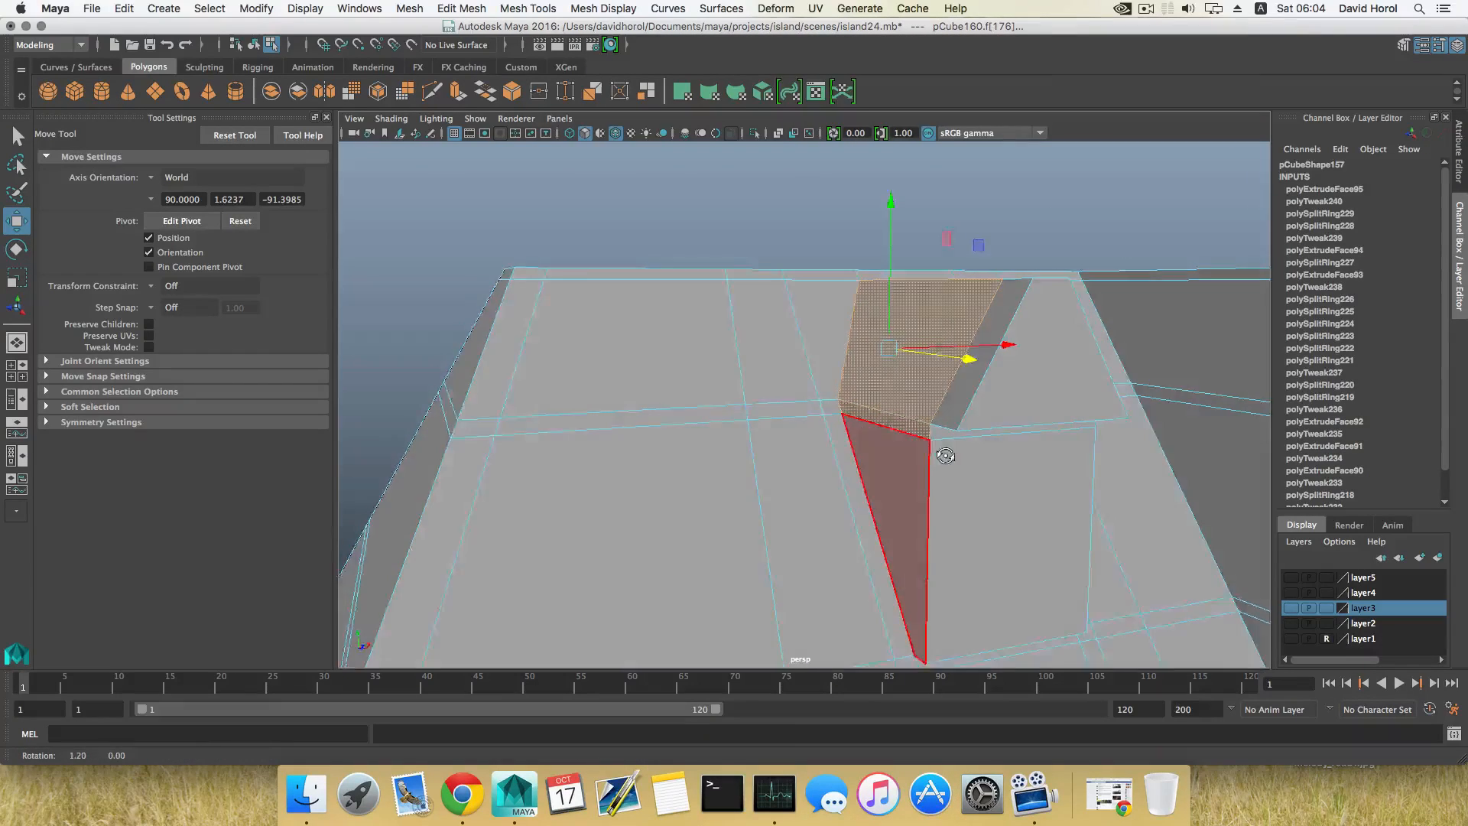
alt+drag(945, 456, 581, 449)
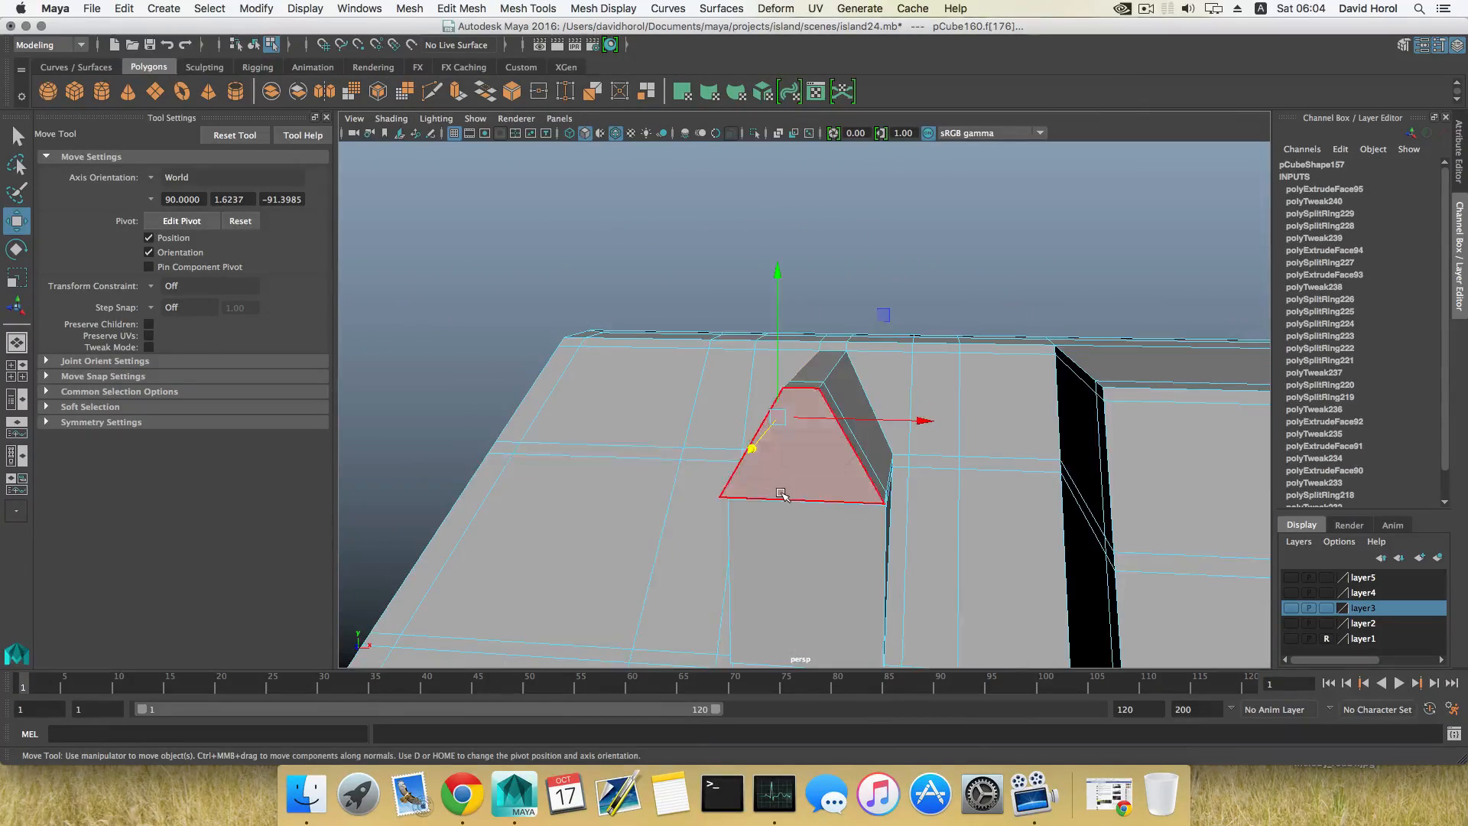
Step: Return to object selection and examine the dormer's shape against the roof and the whole house
key(F8)
scroll(775, 490, down, 4)
alt+drag(775, 490, 794, 478)
alt+right_drag(799, 480, 904, 523)
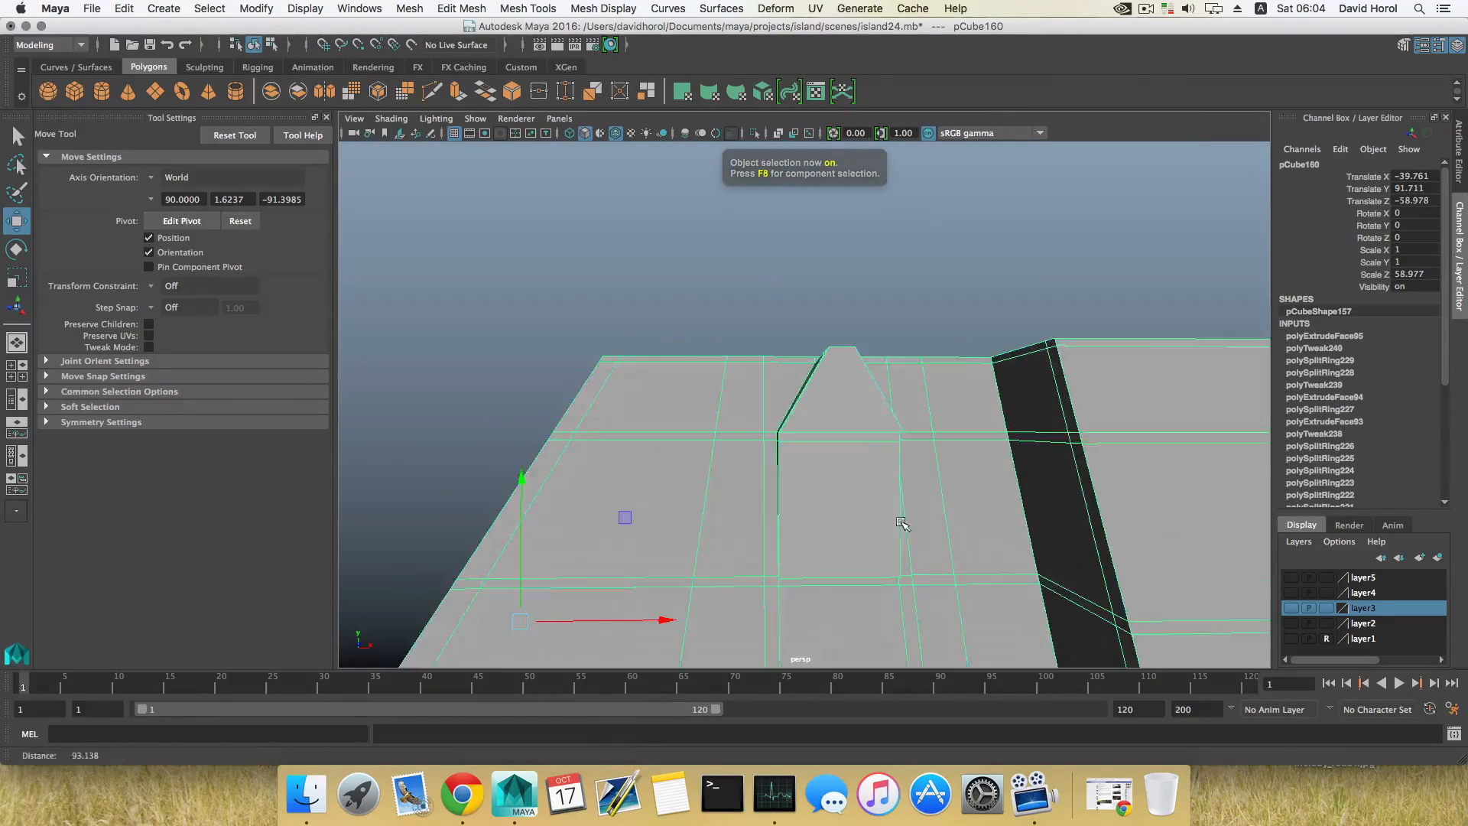
mouse_move(809, 506)
alt+mouse_down()
mouse_move(880, 521)
mouse_move(816, 497)
alt+mouse_up()
scroll(848, 518, down, 4)
alt+right_drag(818, 527, 852, 548)
alt+middle_drag(853, 547, 826, 428)
scroll(796, 459, down, 4)
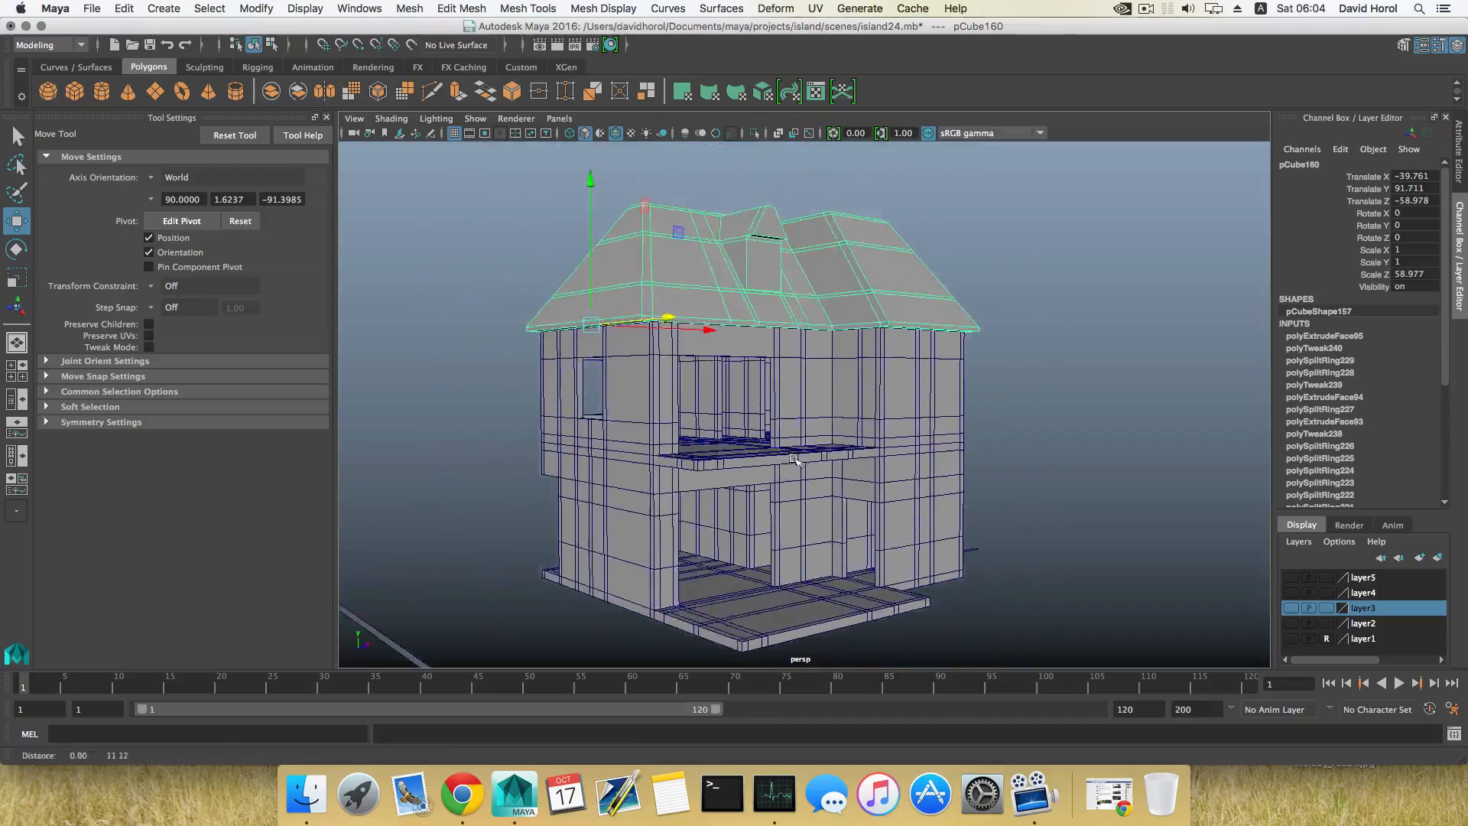
alt+drag(796, 459, 745, 513)
Step: Save the scene as a new version named island25.mb
click(91, 9)
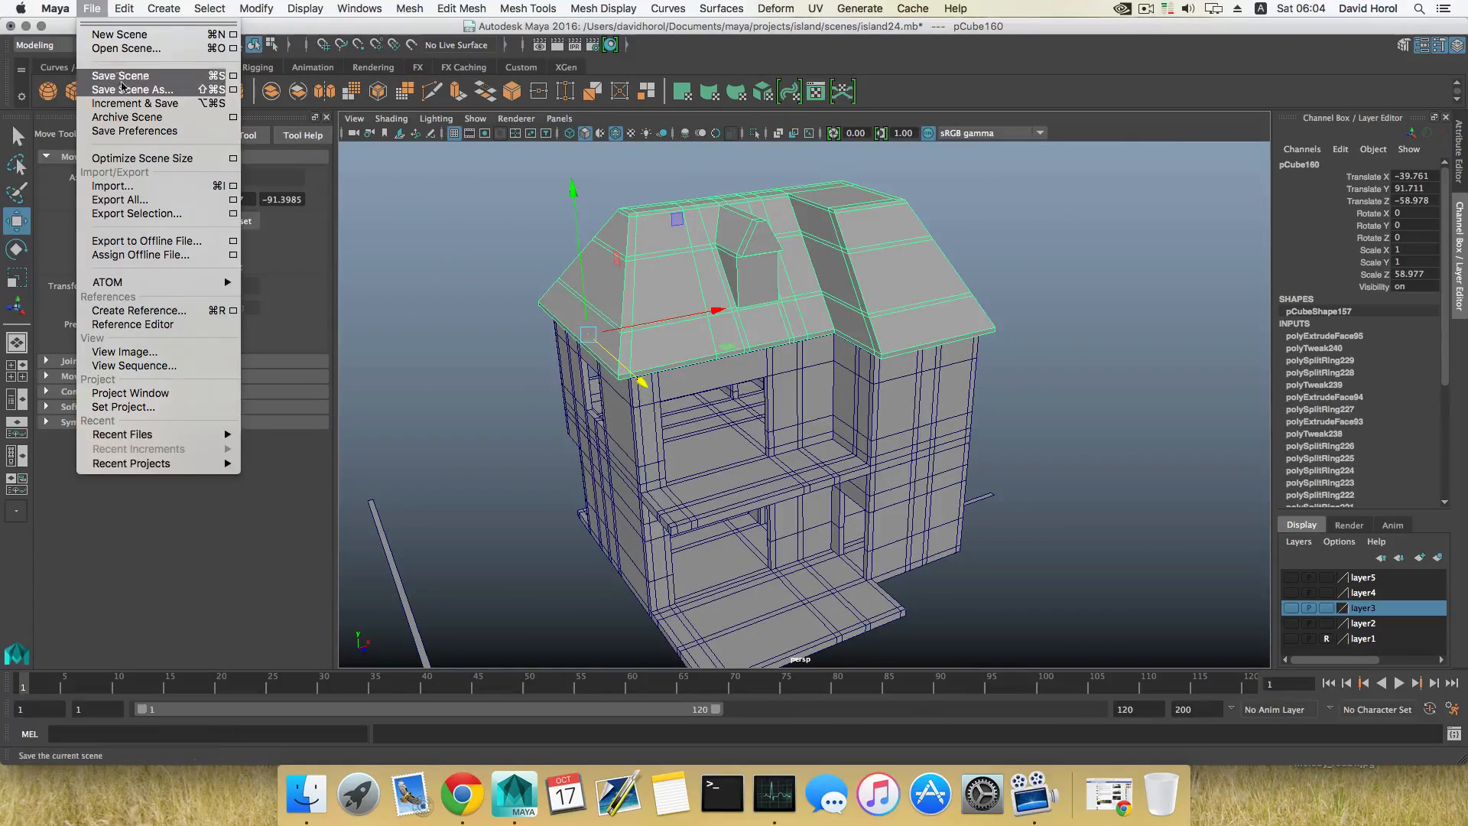
click(124, 91)
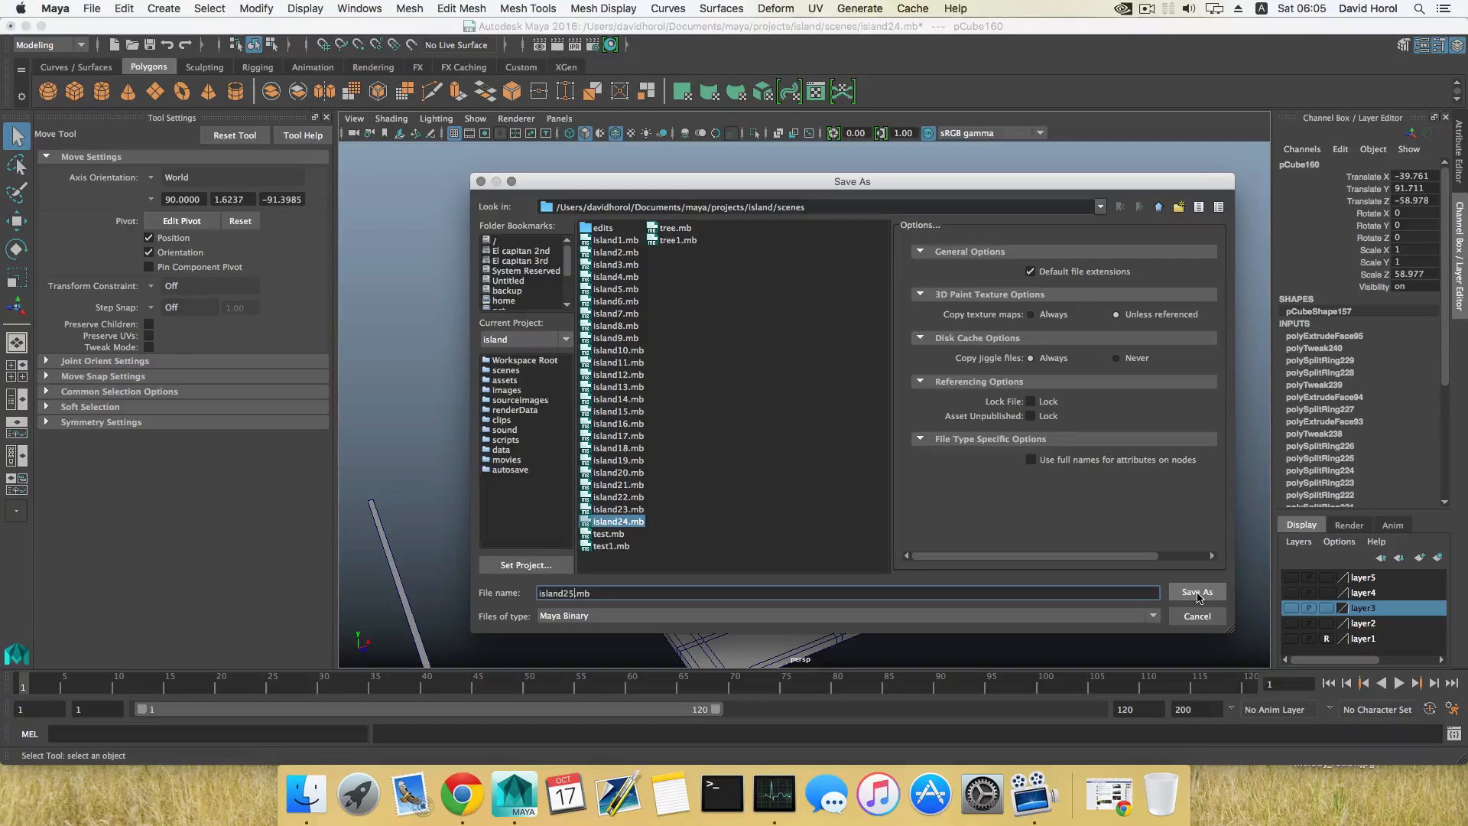
click(1197, 594)
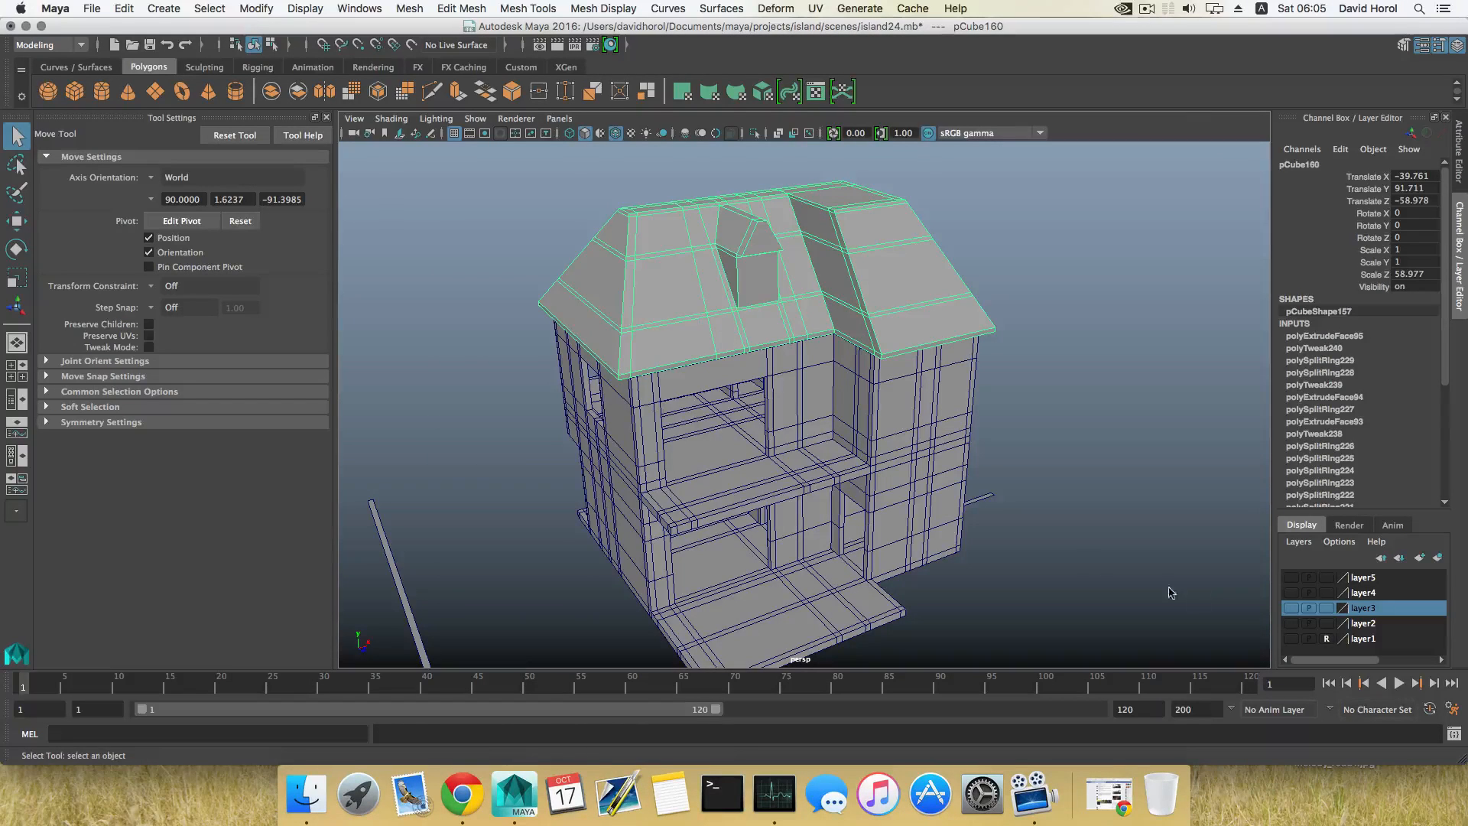
Step: Select the two front peak vertices of the dormer and move them back toward the main roof so the gable front slopes
click(1000, 458)
alt+drag(1001, 459, 800, 418)
click(905, 360)
mouse_move(819, 445)
alt+right_down()
mouse_move(887, 432)
mouse_move(832, 443)
alt+right_up()
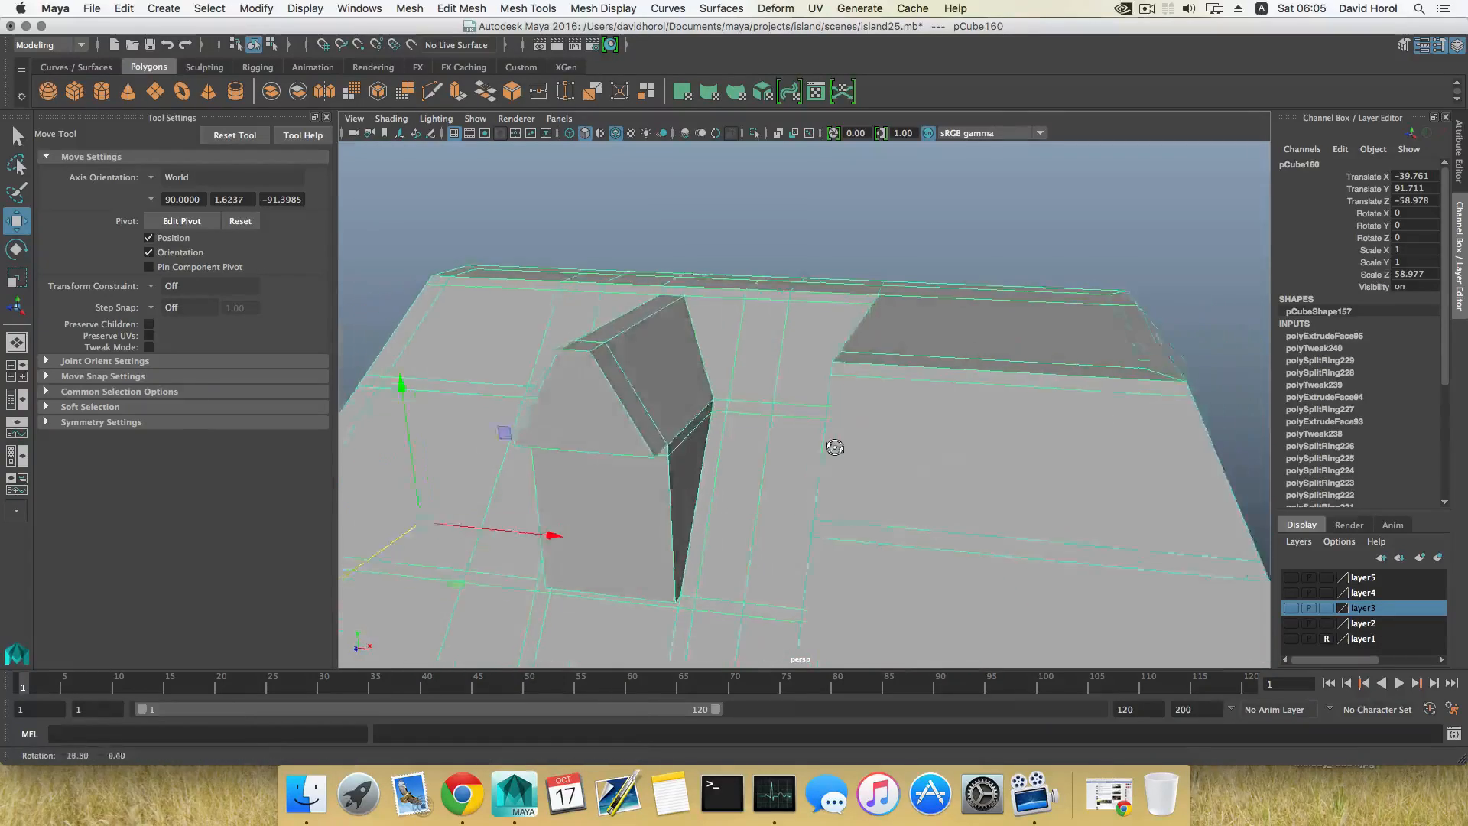
alt+drag(833, 439, 863, 447)
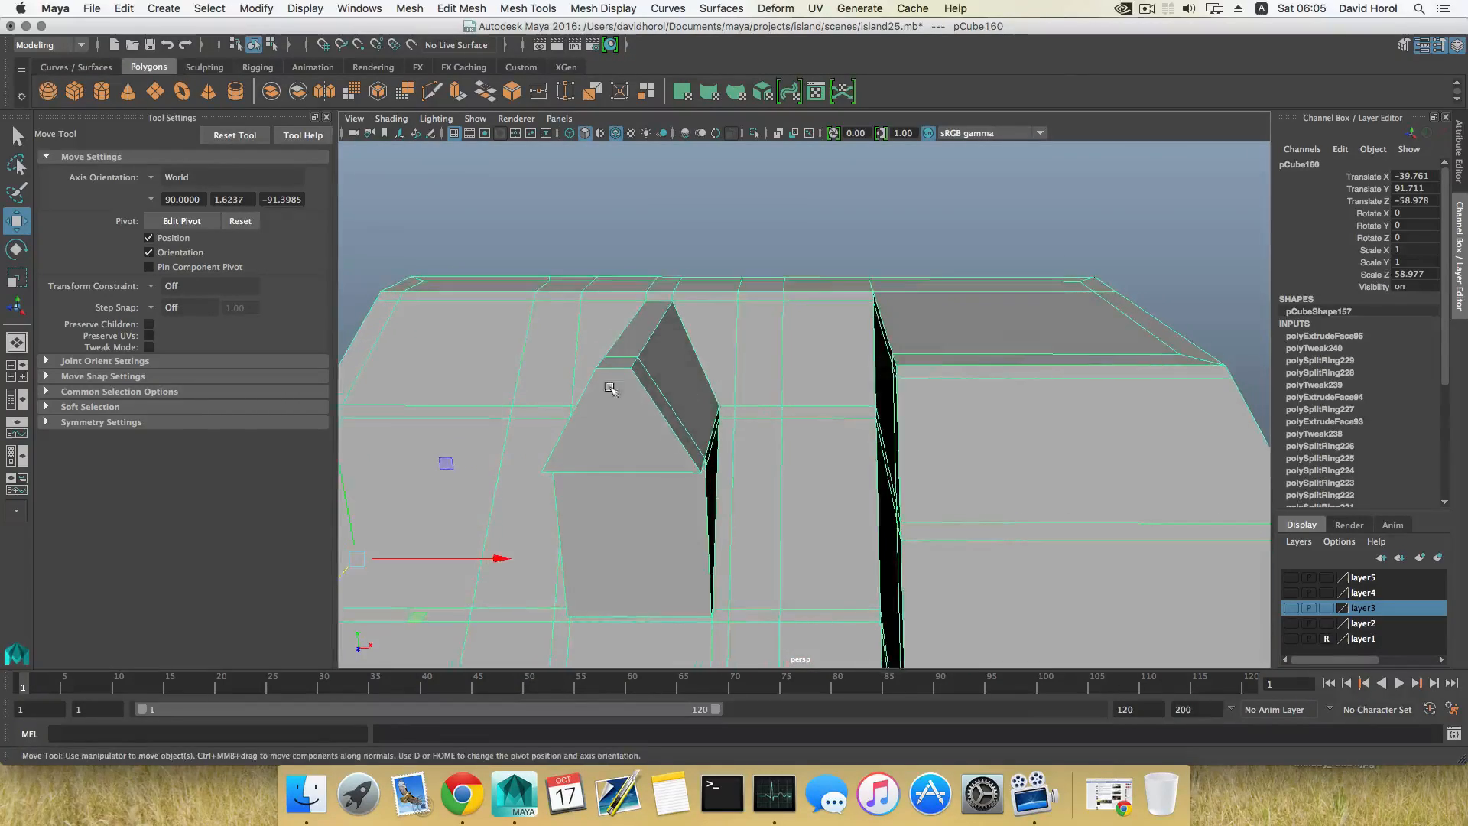
alt+drag(609, 389, 803, 327)
right_click(803, 326)
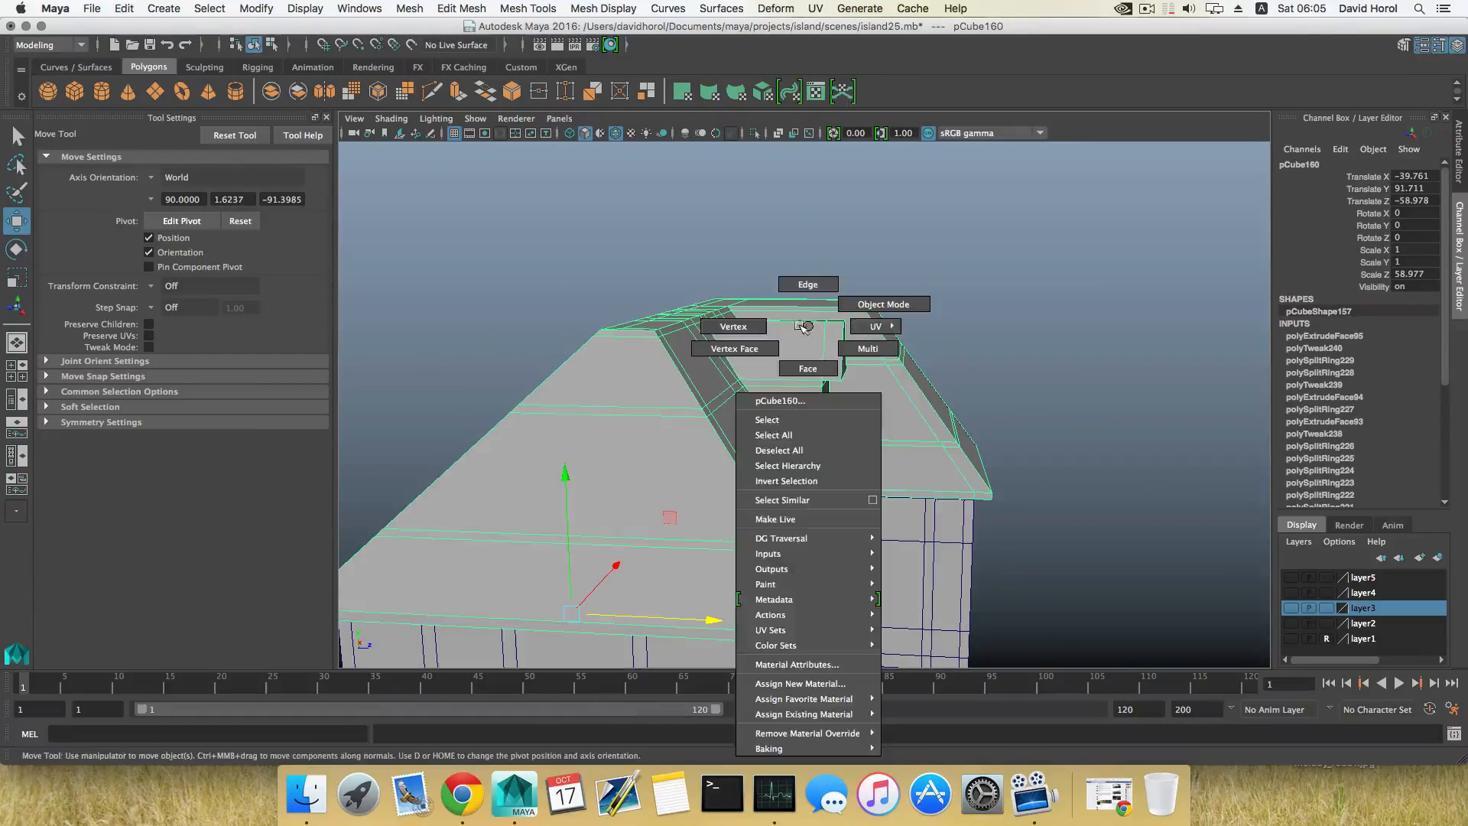
right_drag(803, 327, 759, 329)
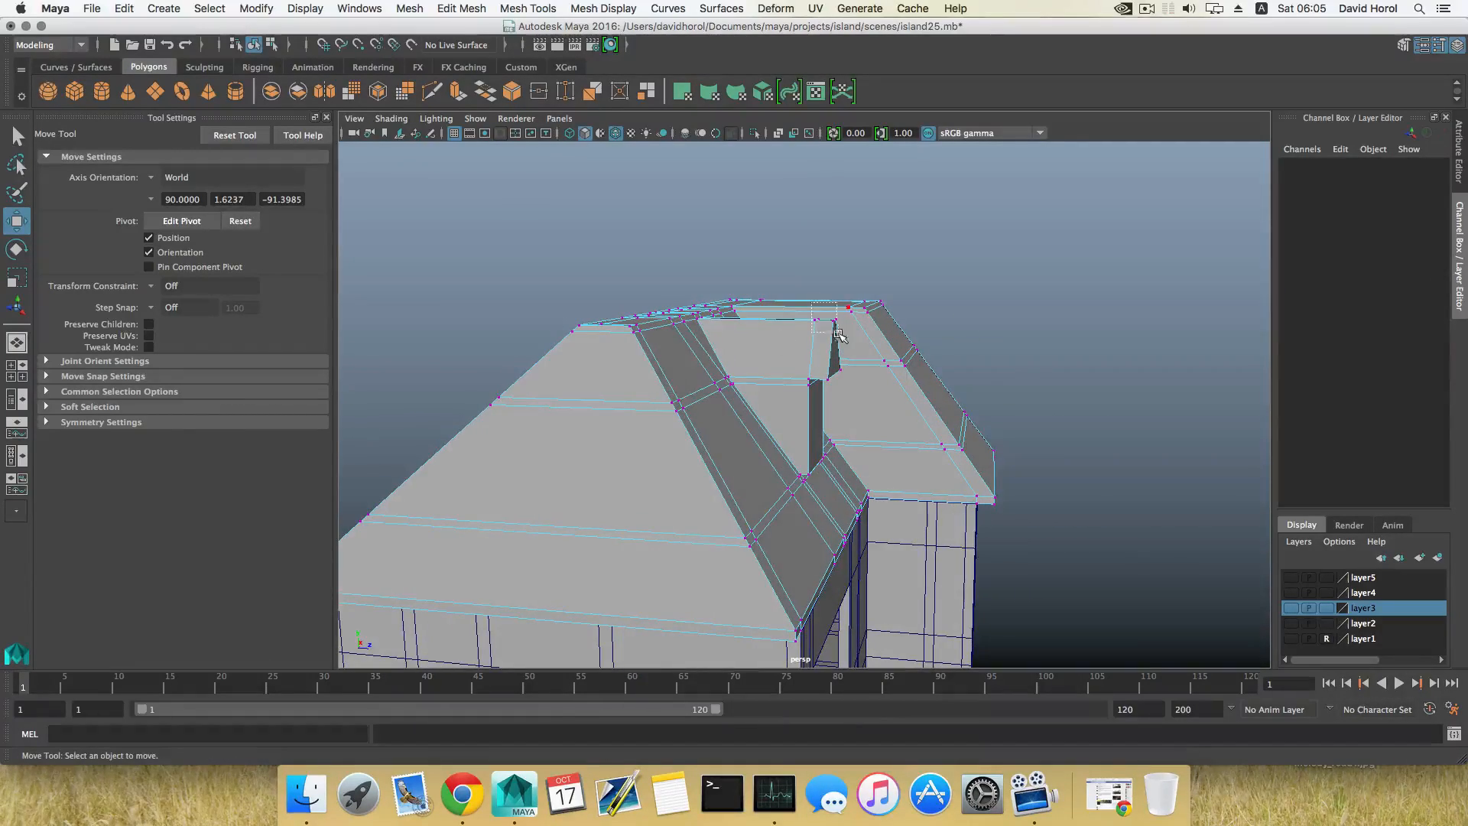
drag(838, 334, 850, 335)
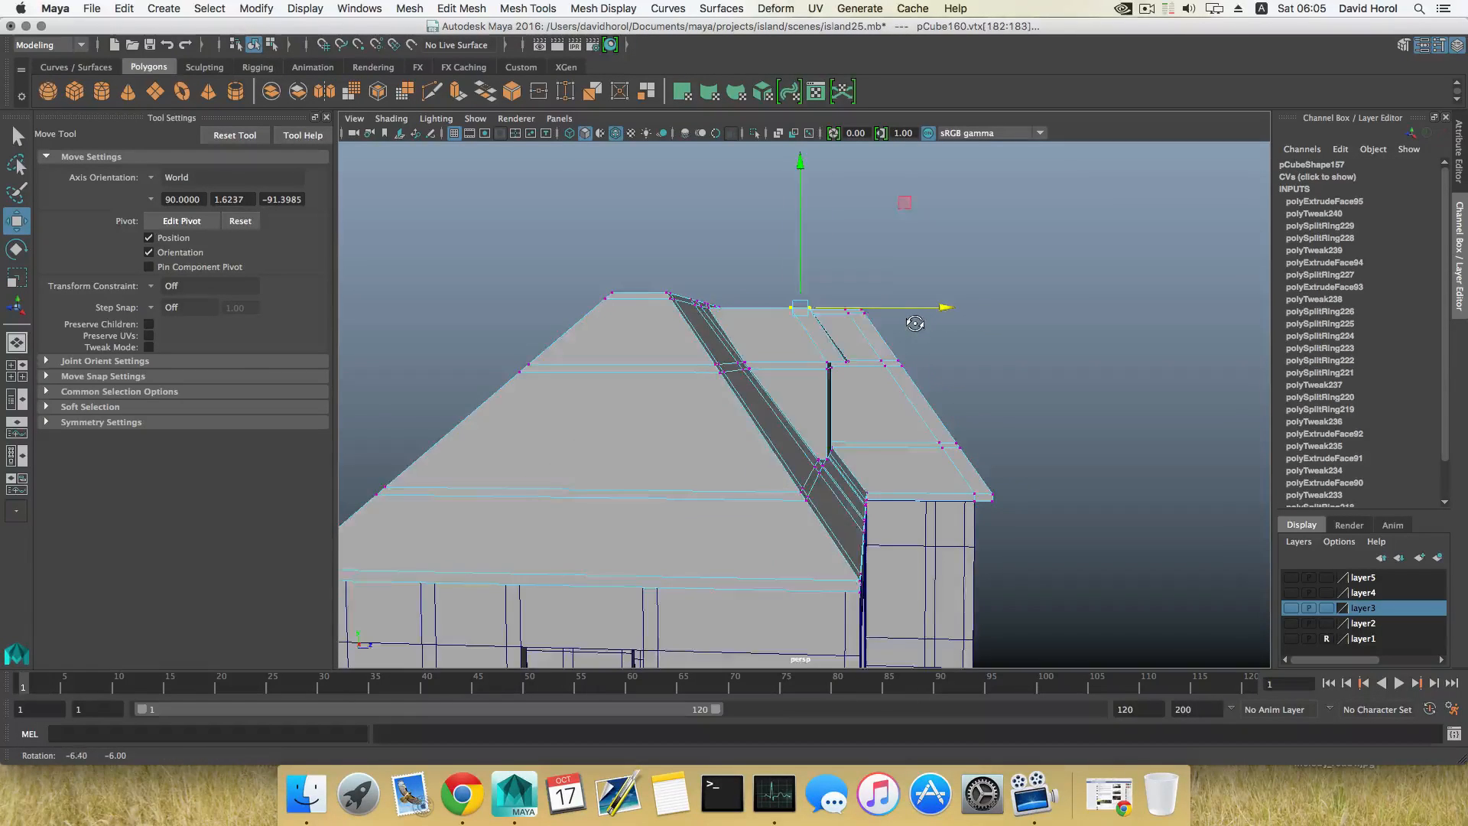
alt+drag(916, 322, 839, 331)
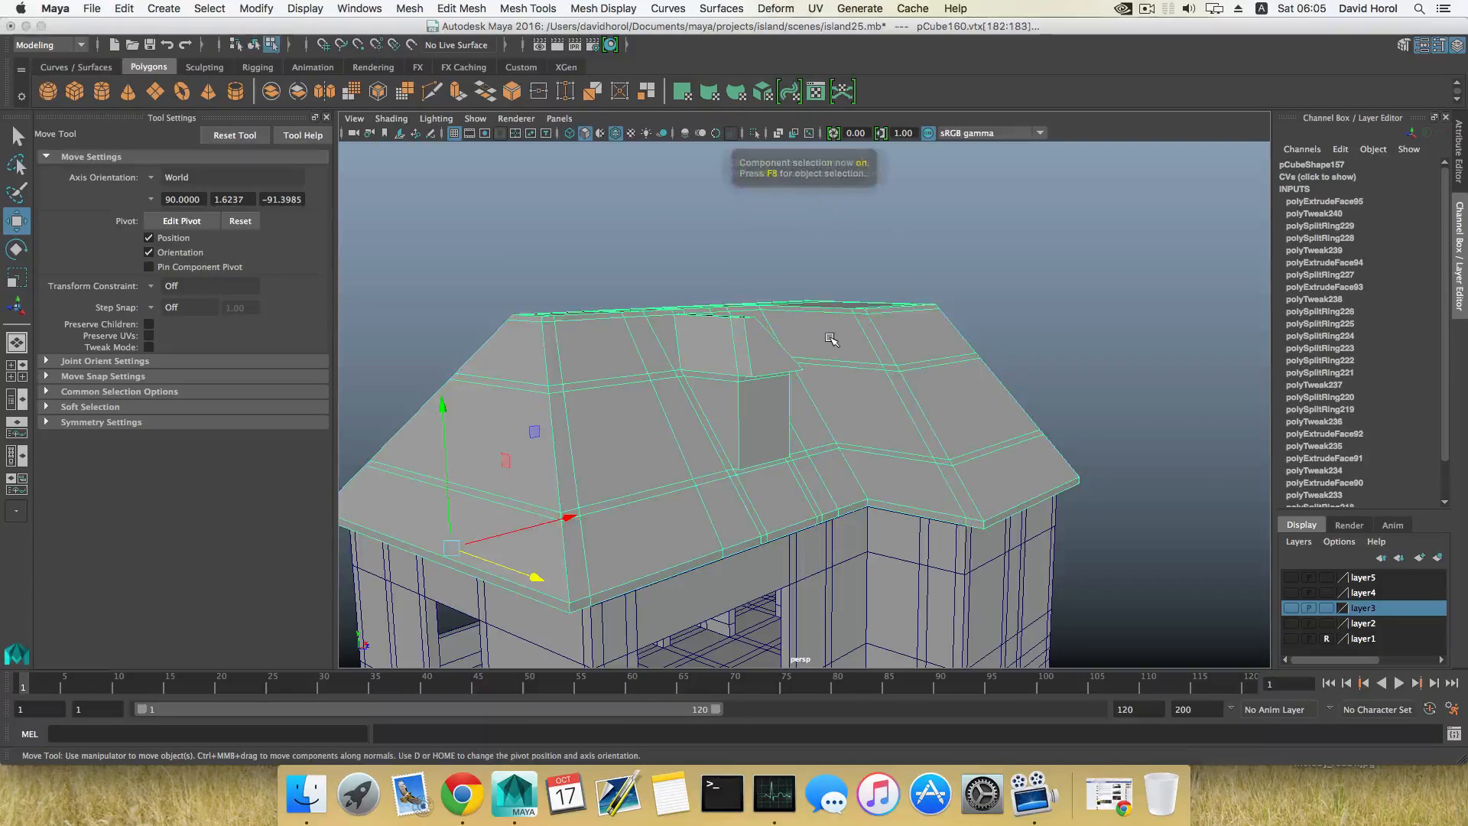
Step: Return to object selection, save the current scene, and deselect the roof to check the dormer from the front
key(F8)
click(91, 8)
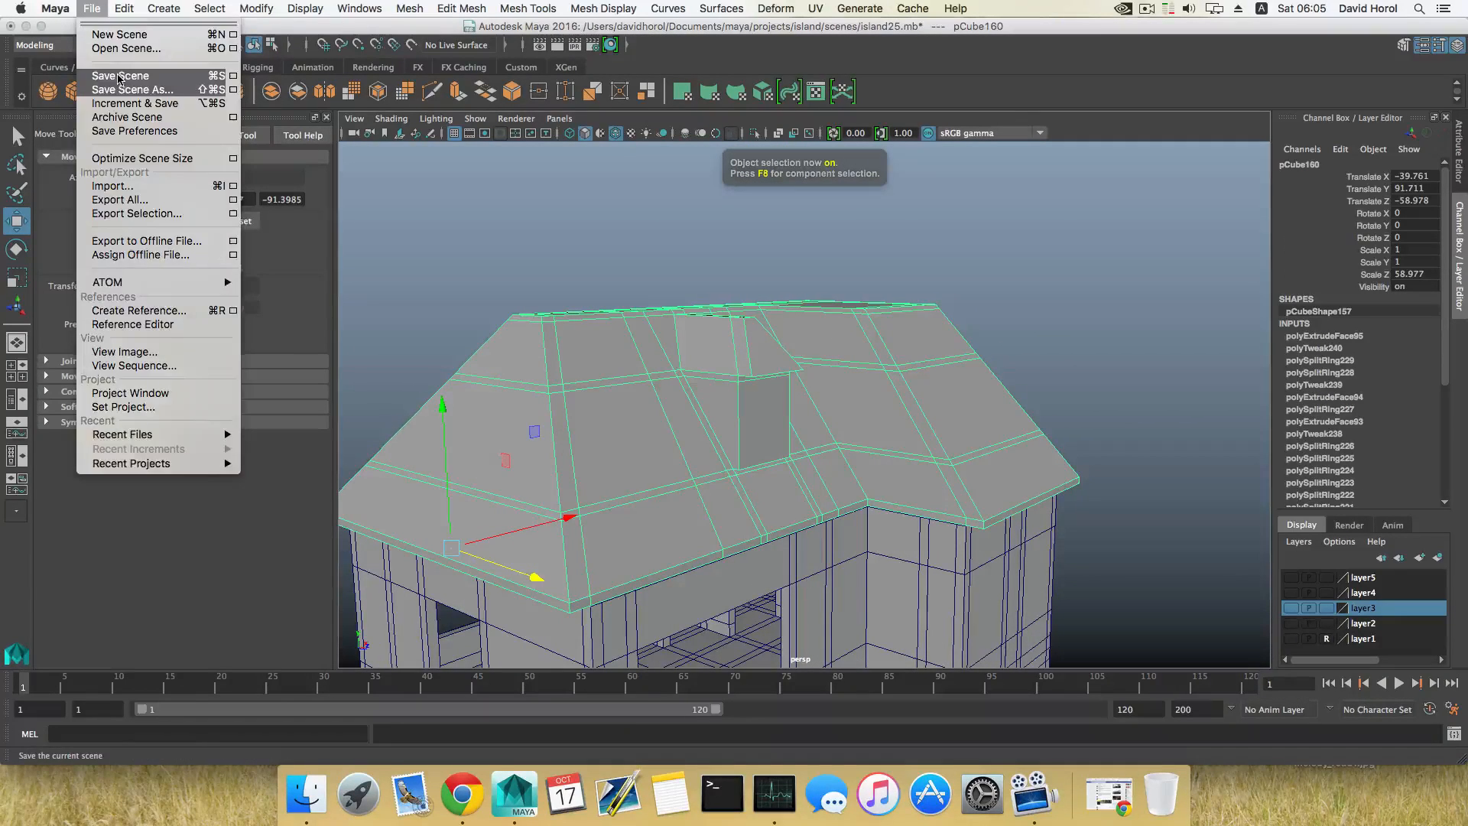
click(119, 79)
click(967, 325)
alt+drag(967, 328, 887, 357)
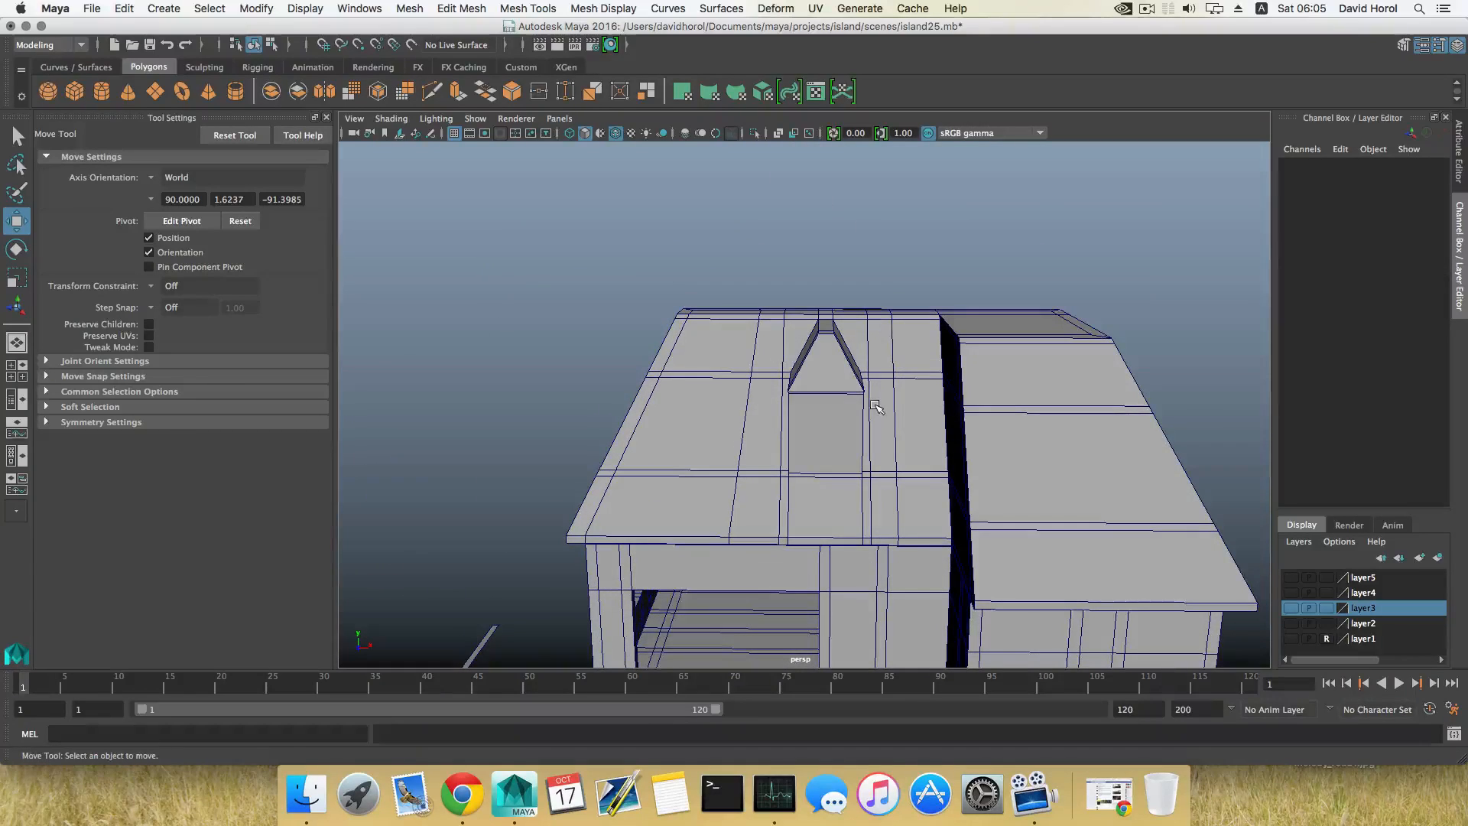